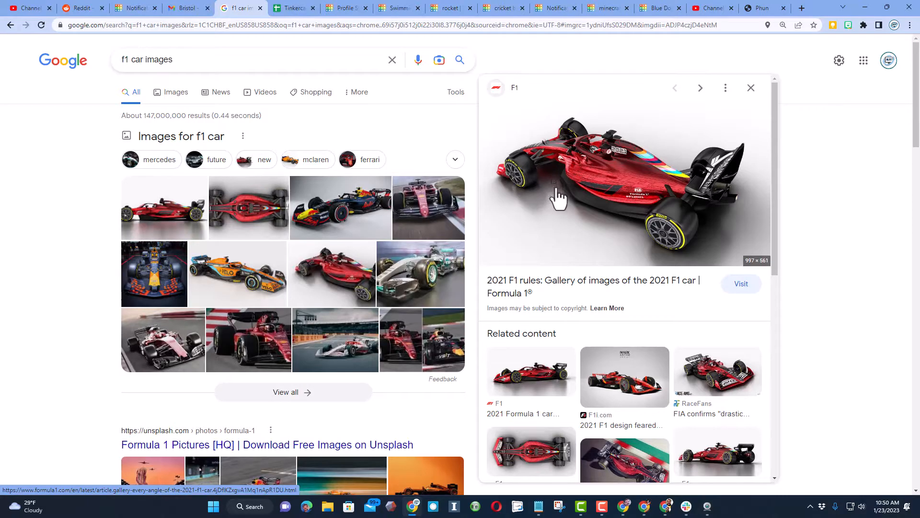
Switch to Tinkercad, create a new 3D design and name it F1 Car mdh.
{"action": "key", "text": "ctrl+3"}
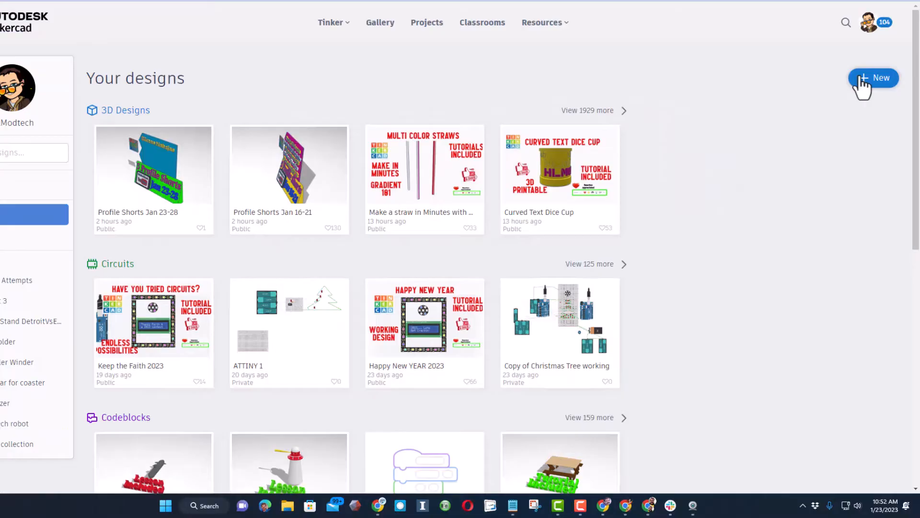
{"action": "left_click", "coordinate": [861, 81]}
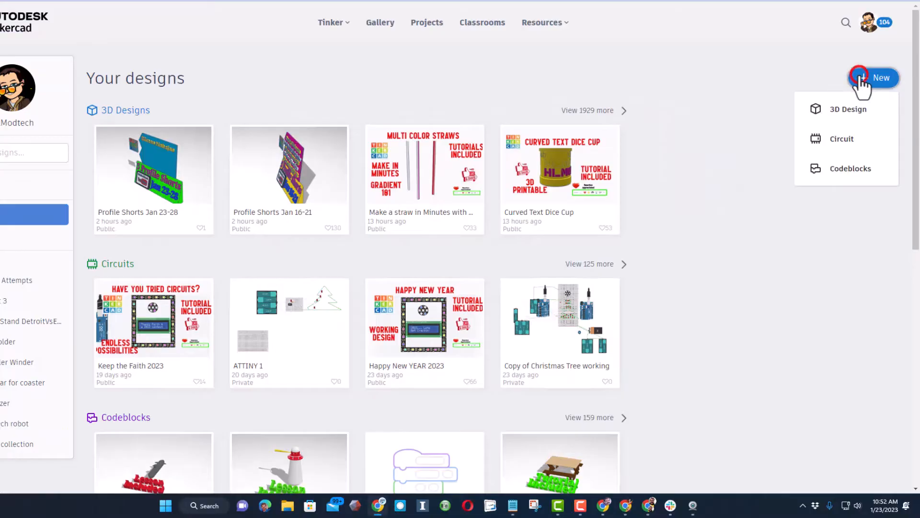
{"action": "left_click", "coordinate": [844, 110]}
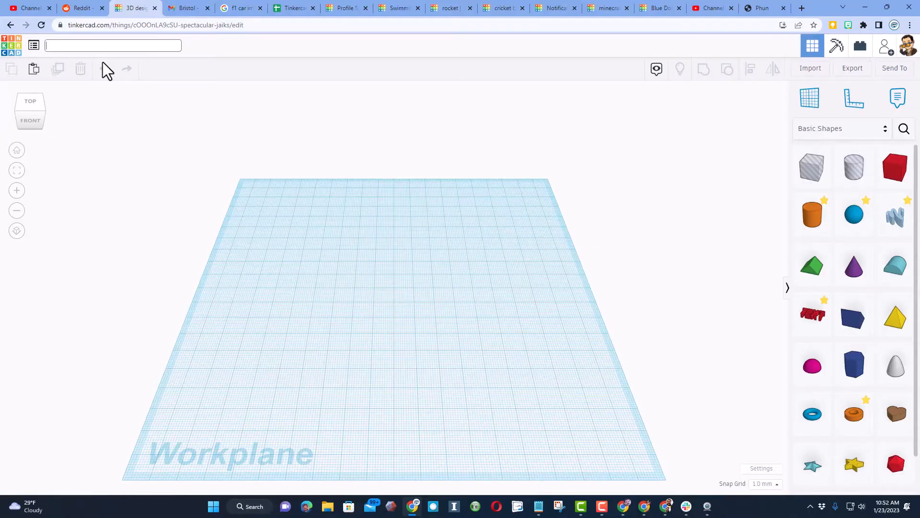
{"action": "type", "text": "F1 Car mdh"}
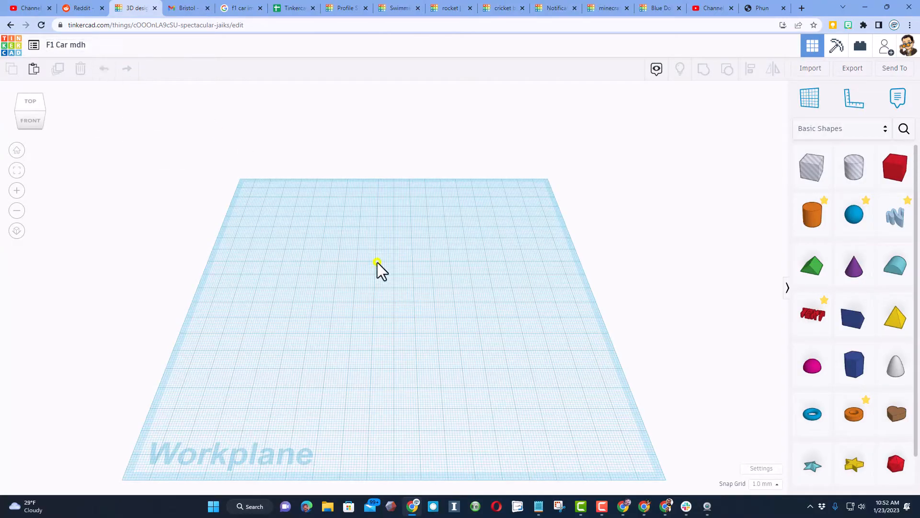
Search the community shapes for "caps" and place the Capsule shape near the middle of the workplane.
{"action": "right_click_drag", "start_coordinate": [446, 276], "coordinate": [442, 274]}
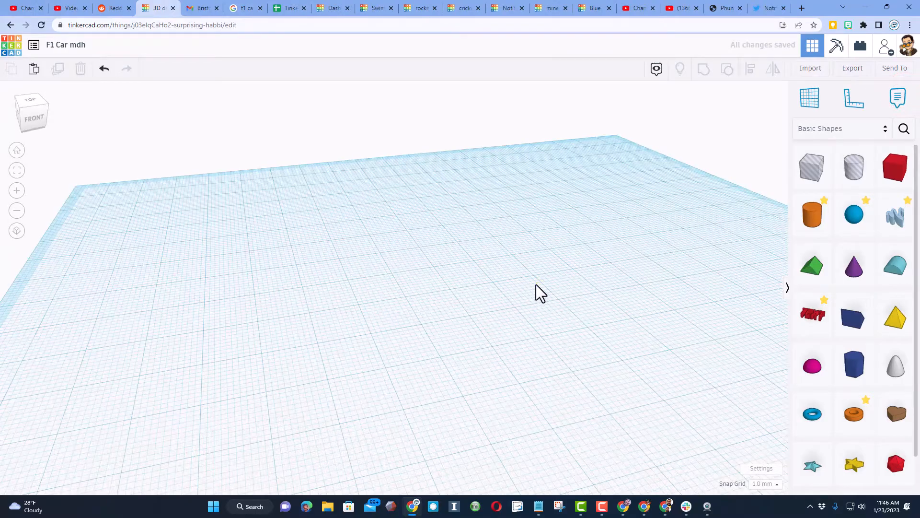
{"action": "right_click_drag", "start_coordinate": [537, 292], "coordinate": [541, 292]}
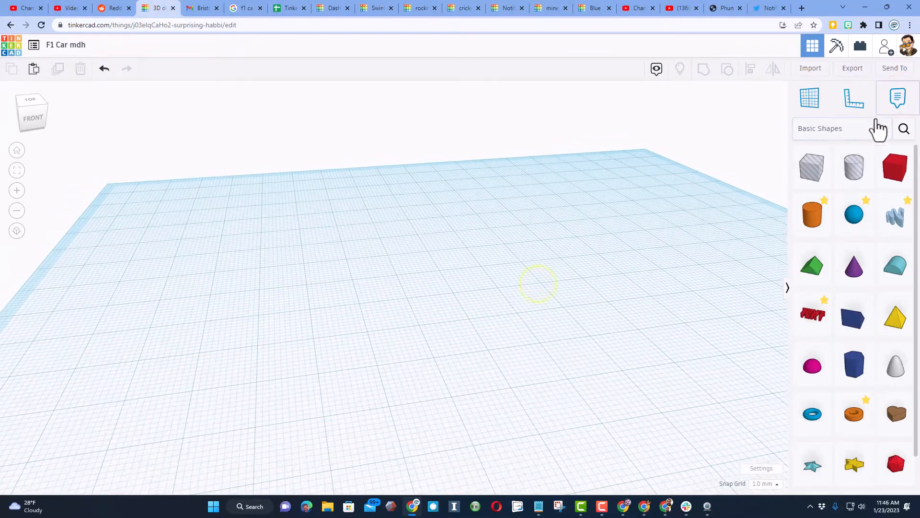
{"action": "left_click", "coordinate": [901, 129]}
{"action": "left_click", "coordinate": [818, 92]}
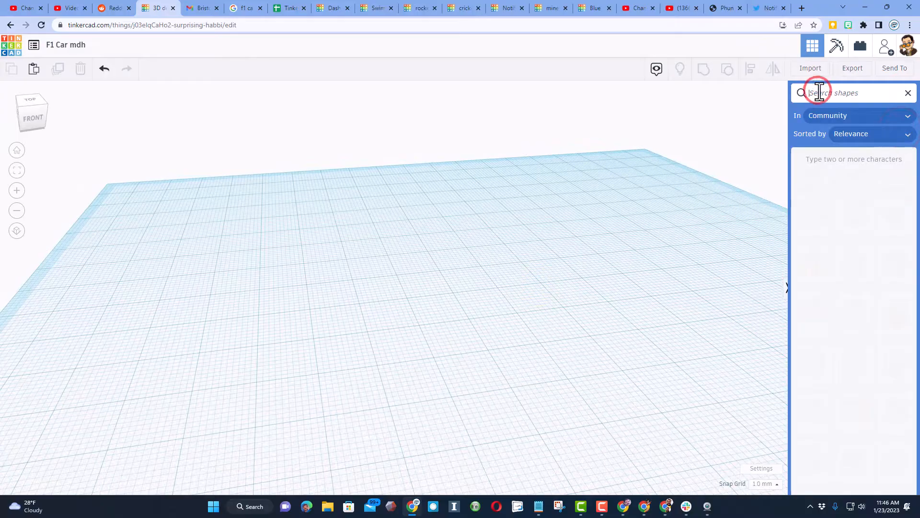
{"action": "type", "text": "ca"}
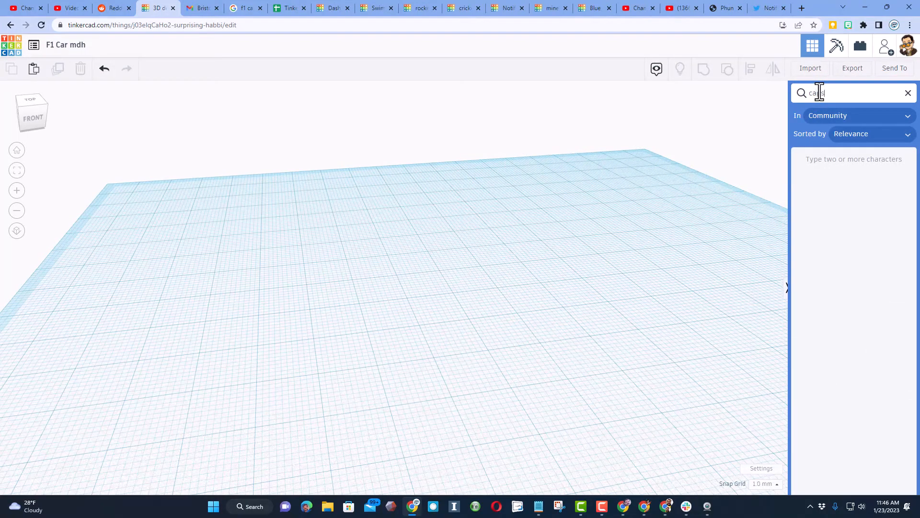
{"action": "type", "text": "ps"}
{"action": "left_click_drag", "start_coordinate": [846, 191], "coordinate": [431, 282]}
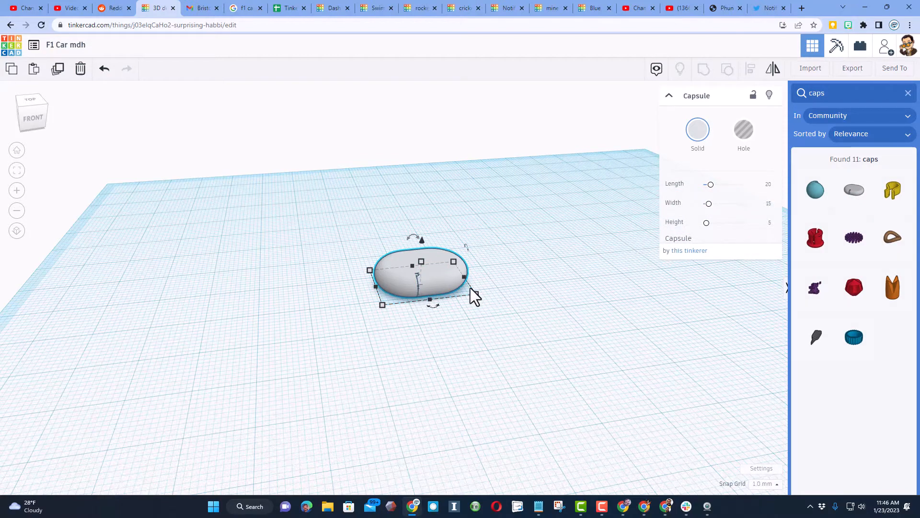
Duplicate the capsule, move the copy 66.5 mm left and 45.5 mm back, and mark the Capsule shape as a favorite.
{"action": "left_click", "coordinate": [402, 275]}
{"action": "left_click", "coordinate": [397, 285]}
{"action": "key", "text": "ctrl+d"}
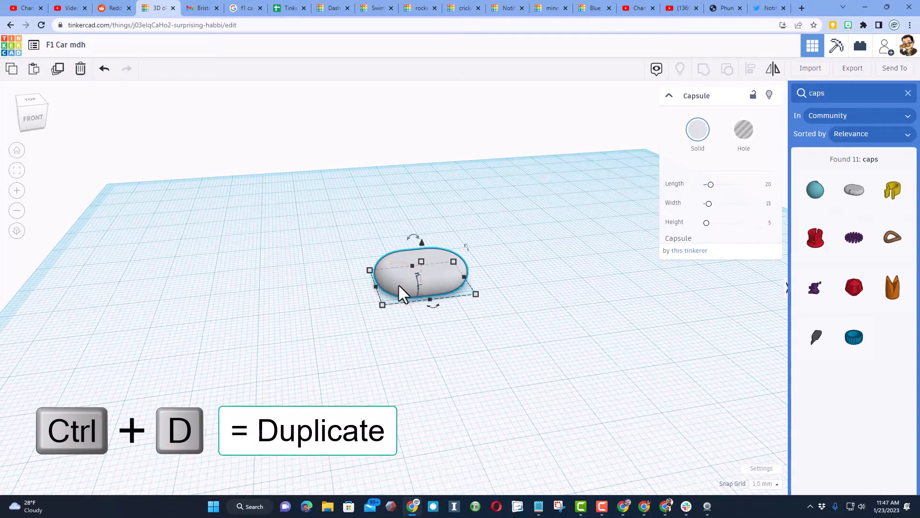
{"action": "left_click_drag", "start_coordinate": [399, 285], "coordinate": [106, 233]}
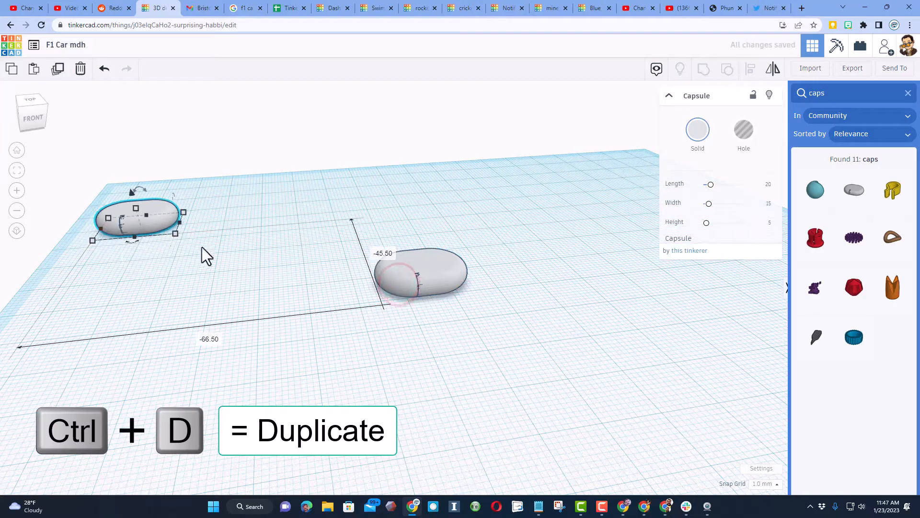
{"action": "left_click", "coordinate": [863, 179]}
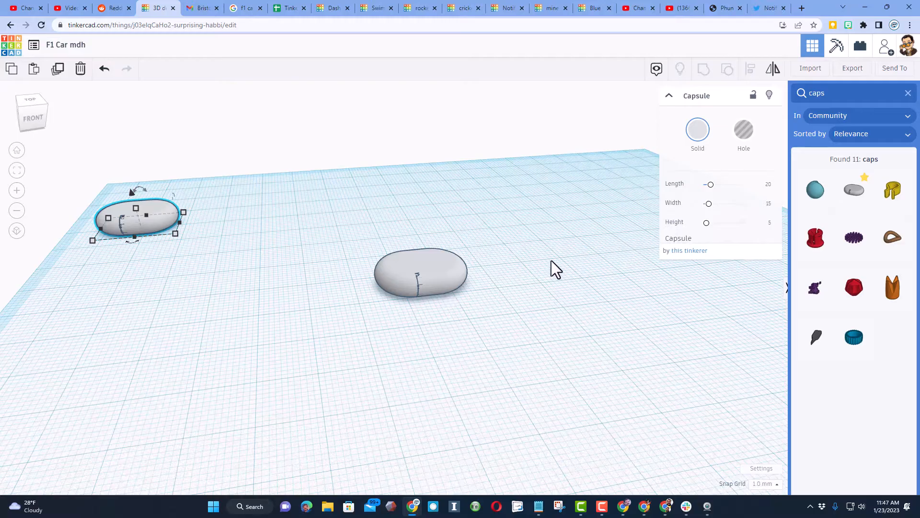
Rotate the original capsule 90° horizontally, tip it 90° onto its edge and drop it onto the workplane.
{"action": "left_click", "coordinate": [443, 270]}
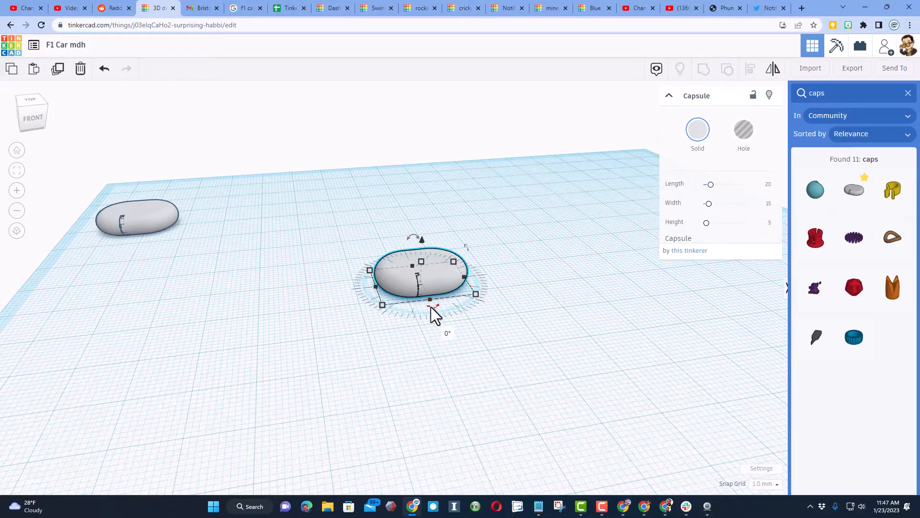
{"action": "left_click_drag", "start_coordinate": [431, 307], "coordinate": [371, 292]}
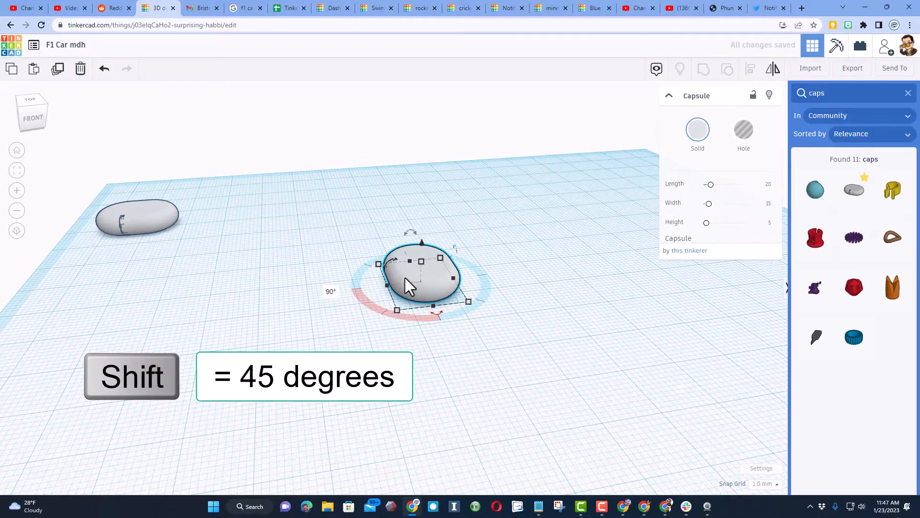
{"action": "left_click_drag", "start_coordinate": [410, 233], "coordinate": [409, 233]}
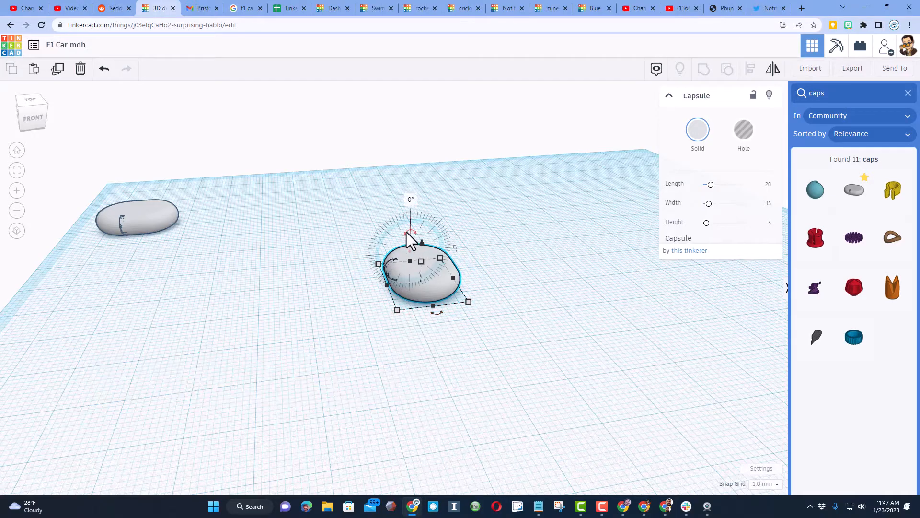
{"action": "left_click_drag", "start_coordinate": [406, 232], "coordinate": [387, 255]}
{"action": "key", "text": "d"}
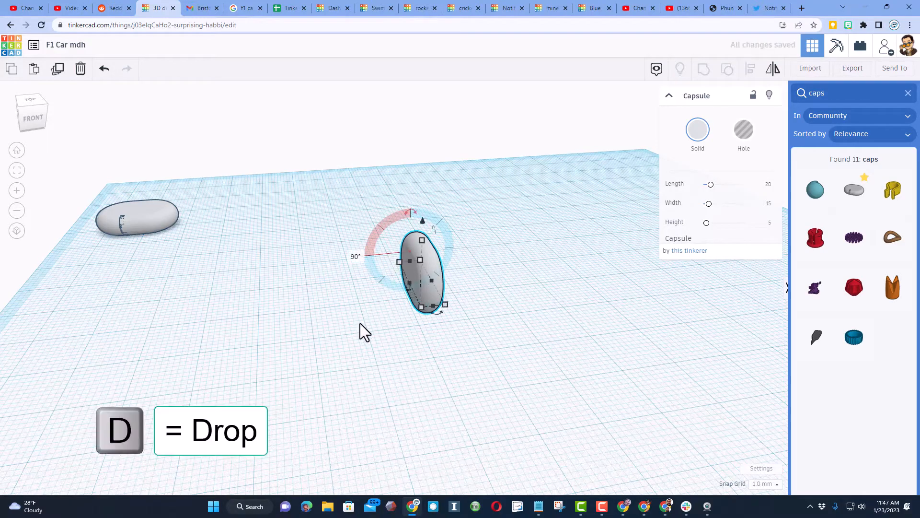
{"action": "left_click", "coordinate": [360, 323]}
Set the upright capsule's Length parameter to 100.
{"action": "left_click", "coordinate": [430, 289]}
{"action": "right_click_drag", "start_coordinate": [350, 306], "coordinate": [411, 295]}
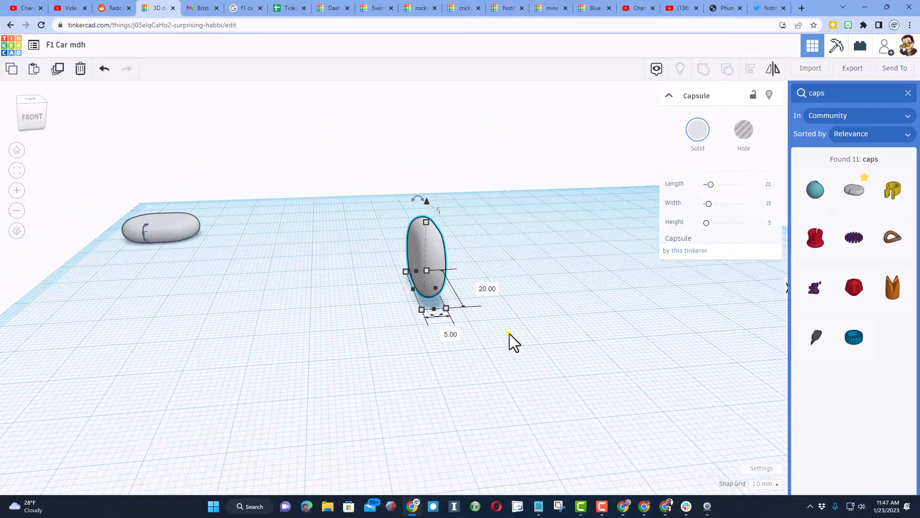
{"action": "right_click_drag", "start_coordinate": [509, 335], "coordinate": [494, 335]}
{"action": "left_click", "coordinate": [436, 274]}
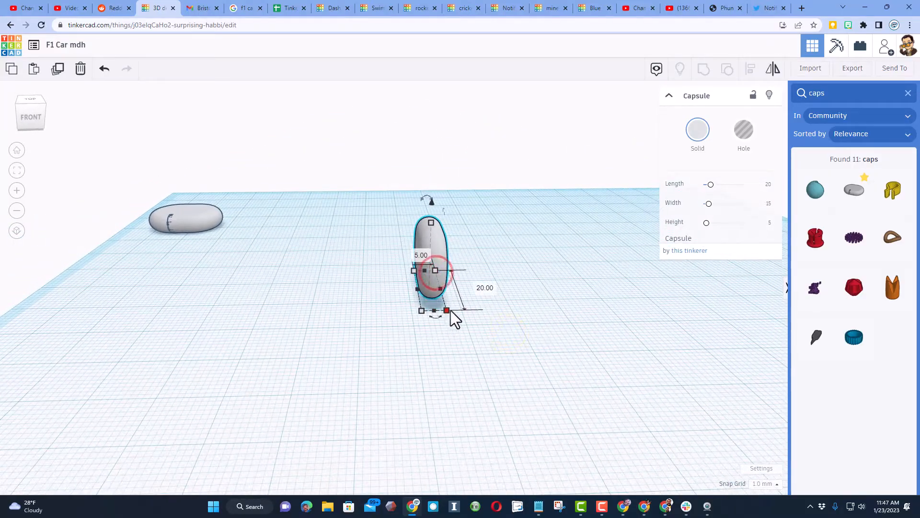
{"action": "left_click", "coordinate": [768, 185]}
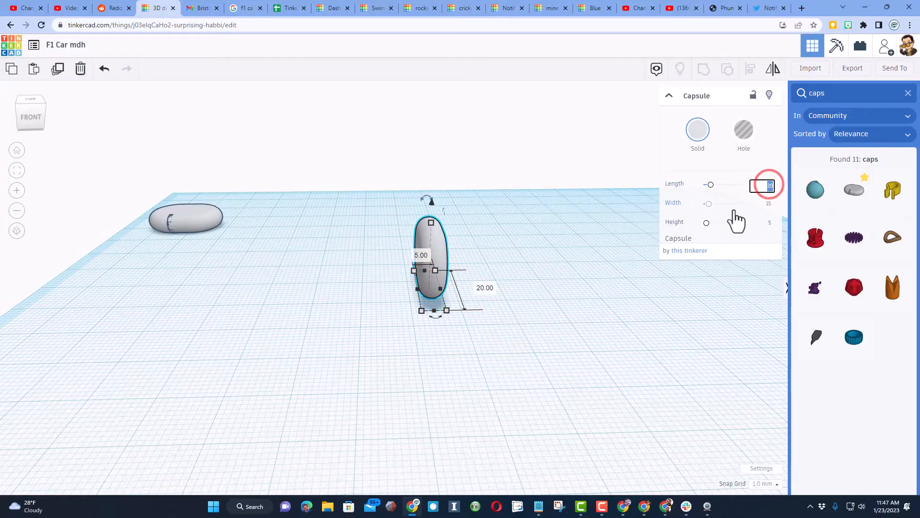
{"action": "type", "text": "120"}
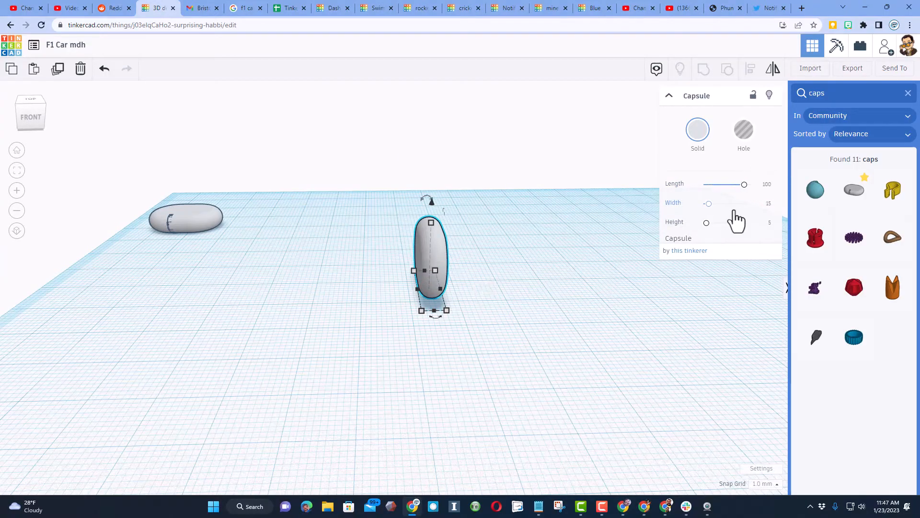
Widen the long upright capsule and set its width to 18 mm.
{"action": "right_click_drag", "start_coordinate": [323, 294], "coordinate": [409, 277]}
{"action": "left_click_drag", "start_coordinate": [402, 273], "coordinate": [458, 304]}
{"action": "right_click_drag", "start_coordinate": [559, 317], "coordinate": [489, 344]}
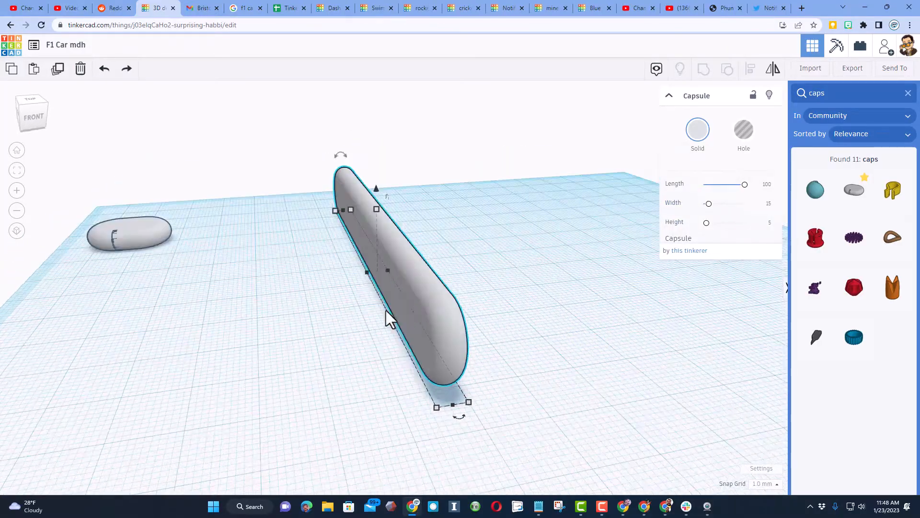
{"action": "left_click", "coordinate": [412, 297]}
{"action": "left_click_drag", "start_coordinate": [366, 273], "coordinate": [299, 272]}
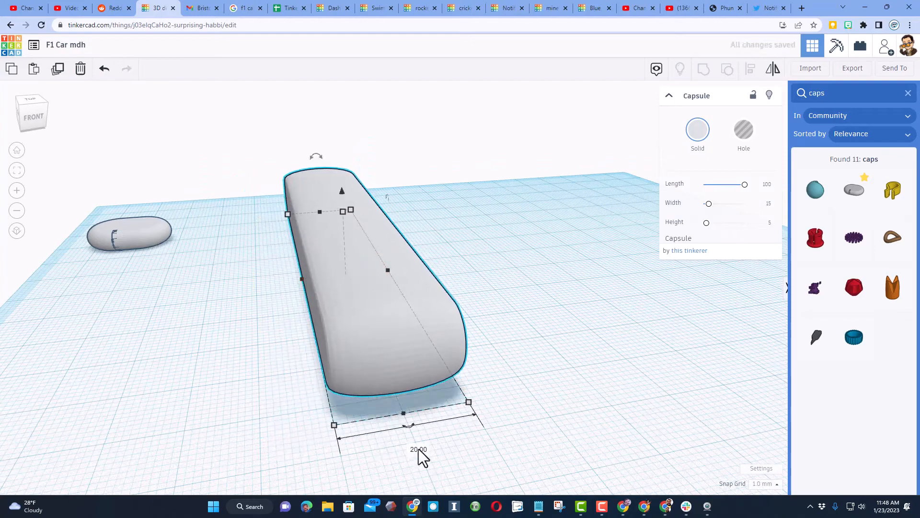
{"action": "type", "text": "18"}
{"action": "key", "text": "Return"}
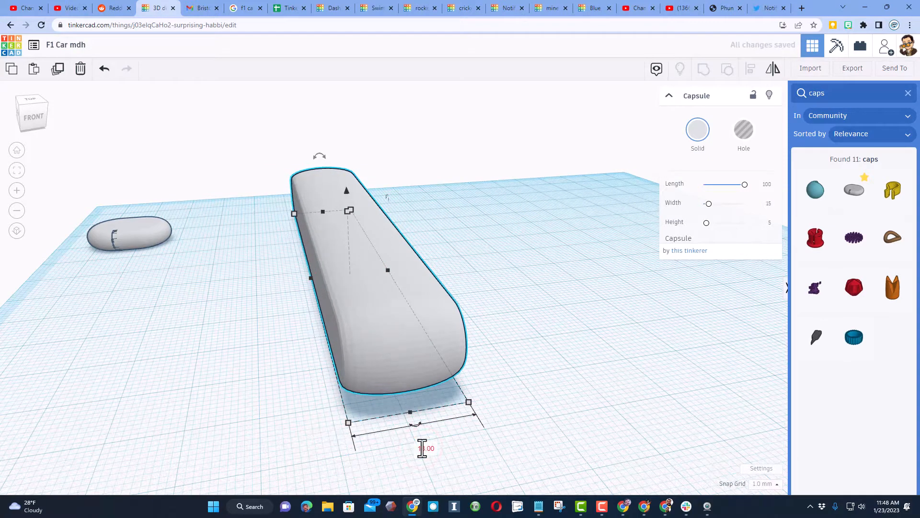
Tilt the long capsule body 5° along its length so its nose end slopes.
{"action": "right_click_drag", "start_coordinate": [396, 426], "coordinate": [207, 409]}
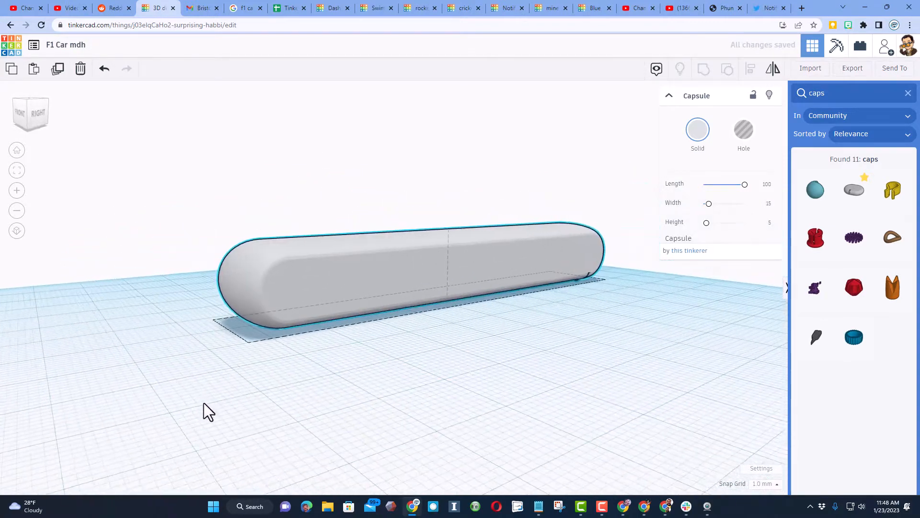
{"action": "right_click_drag", "start_coordinate": [259, 396], "coordinate": [315, 396]}
{"action": "left_click", "coordinate": [331, 356]}
{"action": "scroll", "coordinate": [405, 283], "scroll_direction": "down", "scroll_amount": 4}
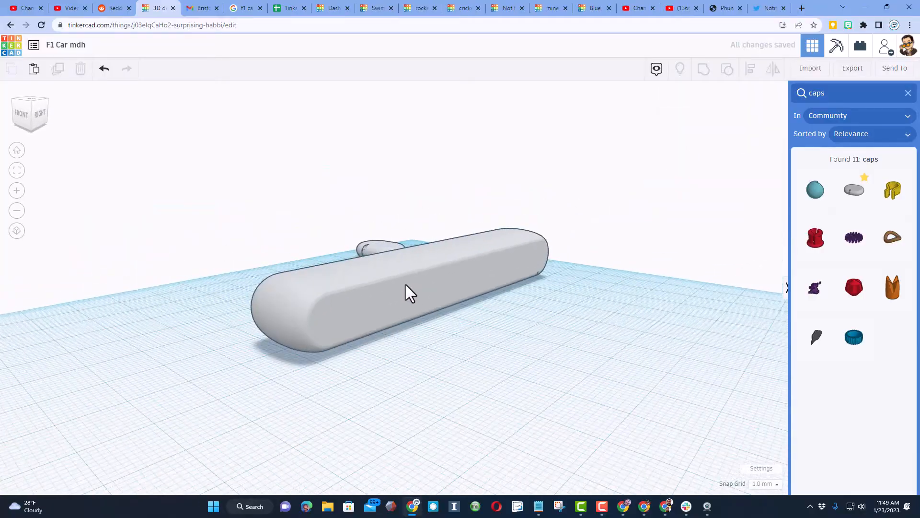
{"action": "left_click", "coordinate": [17, 150]}
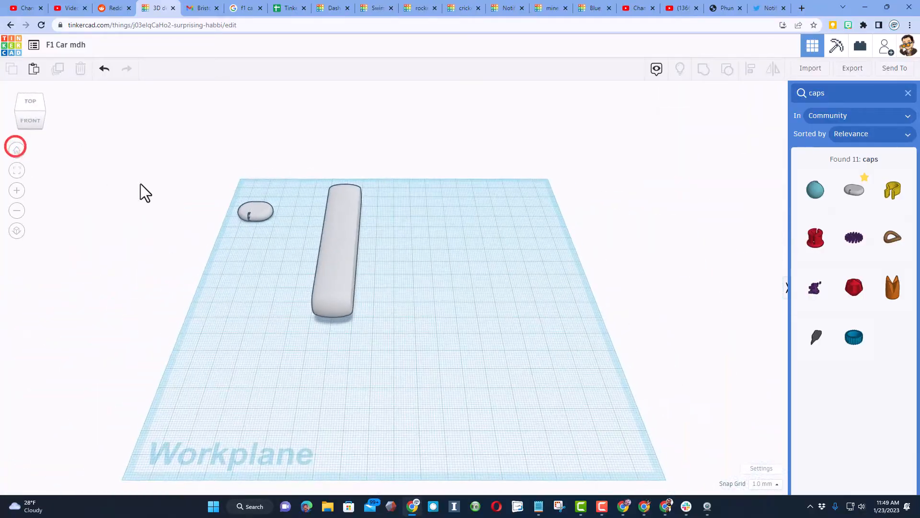
{"action": "left_click", "coordinate": [45, 113]}
{"action": "left_click", "coordinate": [307, 237]}
{"action": "left_click_drag", "start_coordinate": [374, 136], "coordinate": [369, 109]}
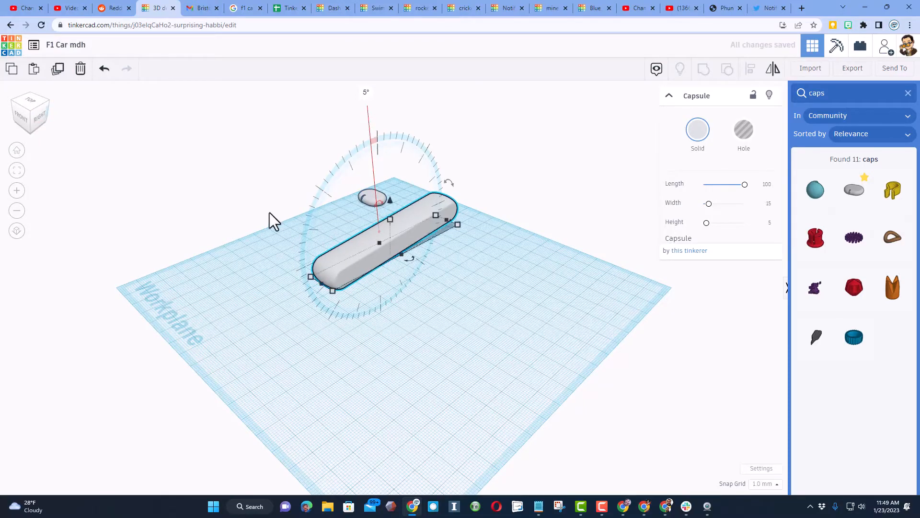
{"action": "left_click", "coordinate": [269, 212]}
Duplicate the small spare capsule, move the copy 102 mm by 24 mm to the other side of the body, and mirror it.
{"action": "right_click_drag", "start_coordinate": [212, 228], "coordinate": [319, 208]}
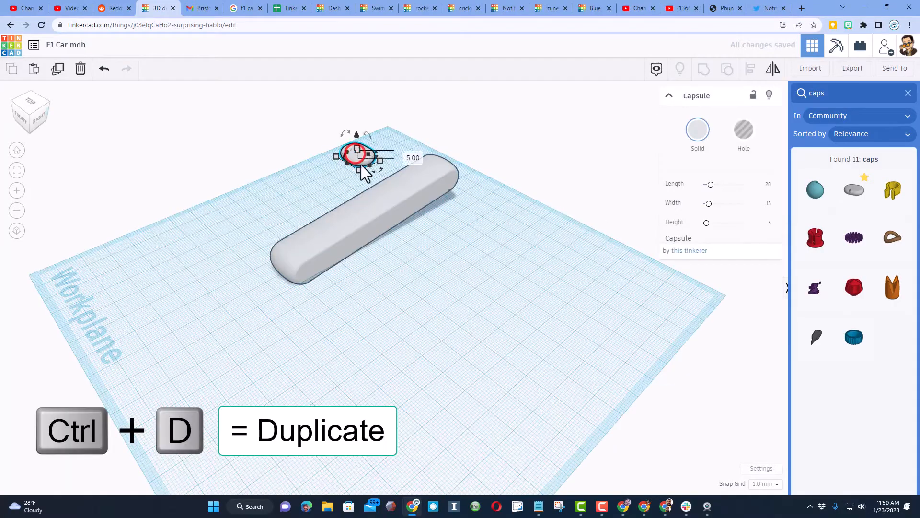
{"action": "key", "text": "ctrl+d"}
{"action": "left_click_drag", "start_coordinate": [352, 162], "coordinate": [491, 298]}
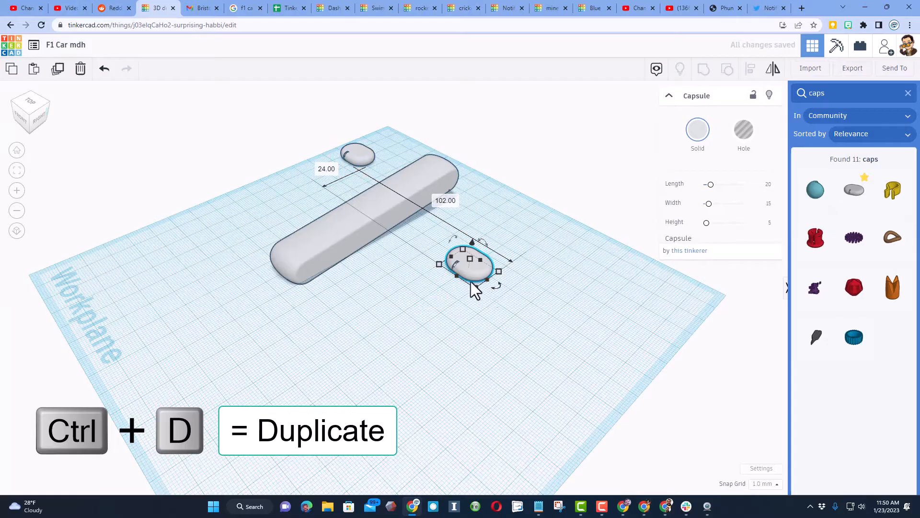
{"action": "left_click", "coordinate": [773, 68]}
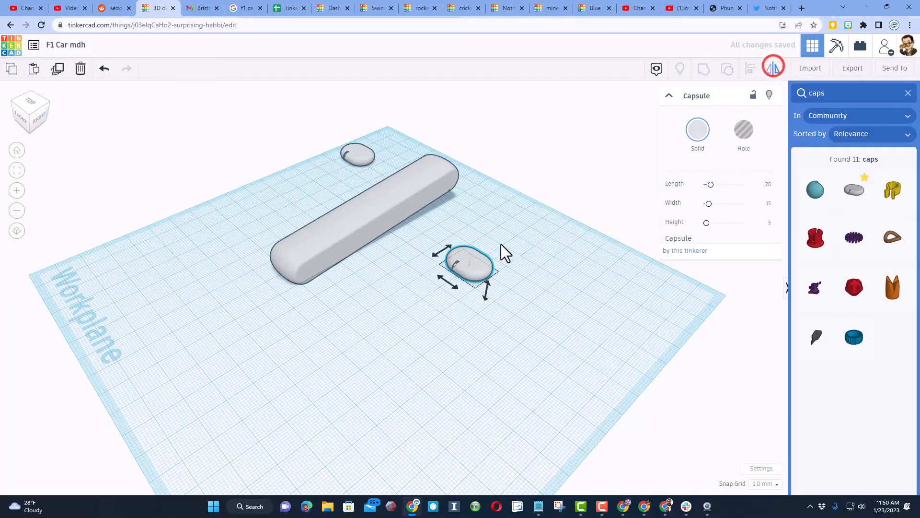
{"action": "left_click", "coordinate": [438, 252]}
{"action": "left_click", "coordinate": [520, 230]}
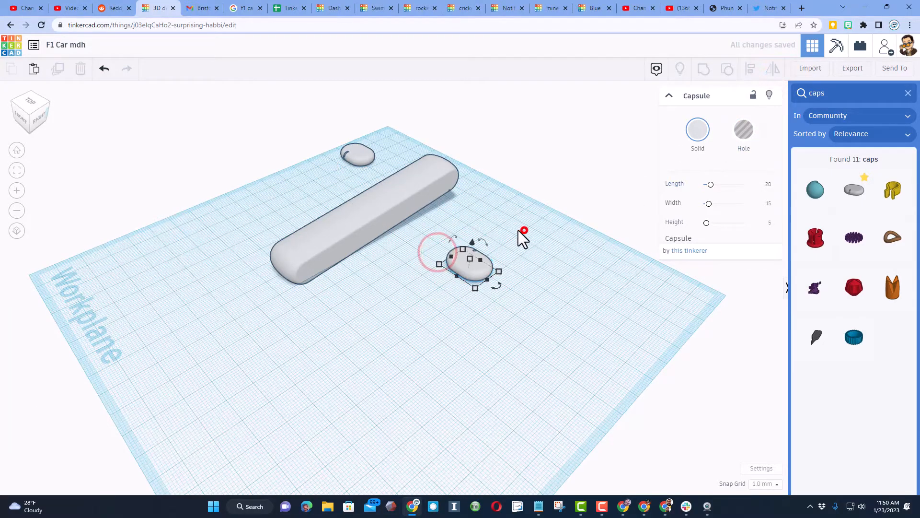
Move the mirrored spare capsule nearer the long body and set its size across the body to 40 mm.
{"action": "right_click_drag", "start_coordinate": [548, 289], "coordinate": [487, 311]}
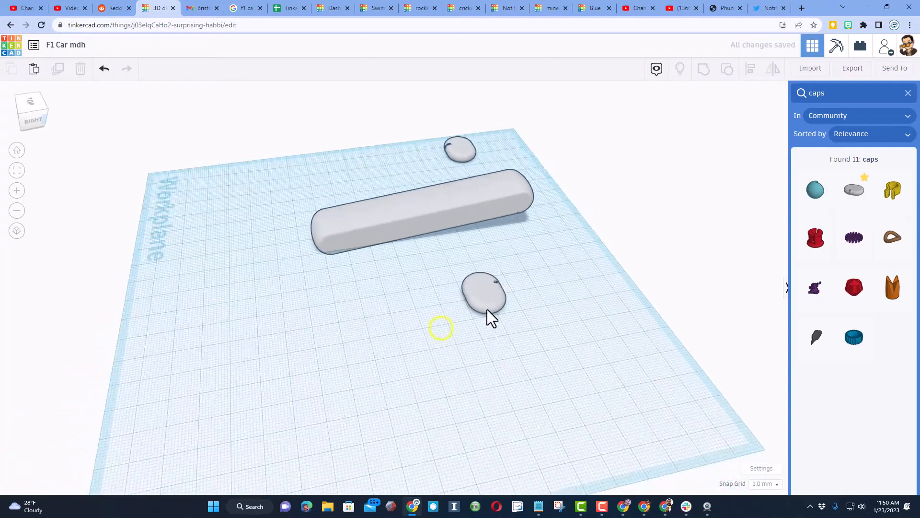
{"action": "left_click", "coordinate": [479, 293]}
{"action": "left_click_drag", "start_coordinate": [474, 295], "coordinate": [462, 307]}
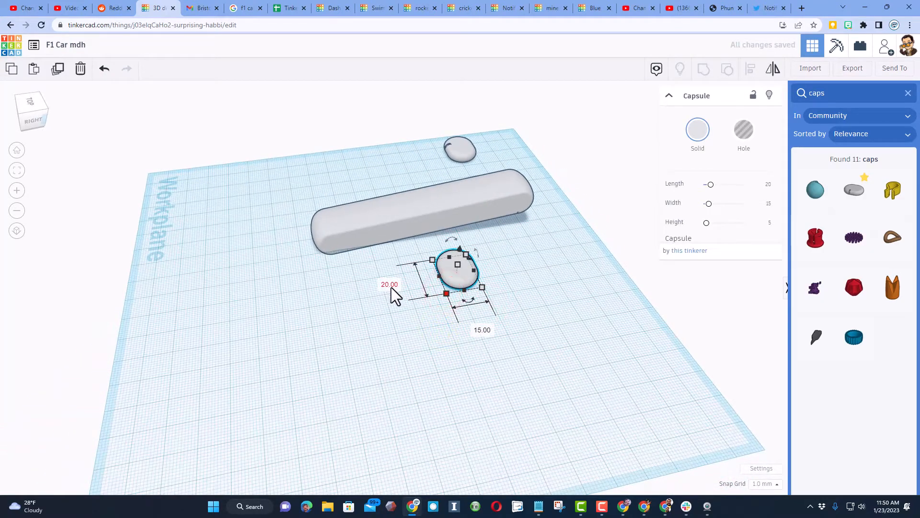
{"action": "left_click", "coordinate": [390, 284]}
{"action": "key", "text": "Return"}
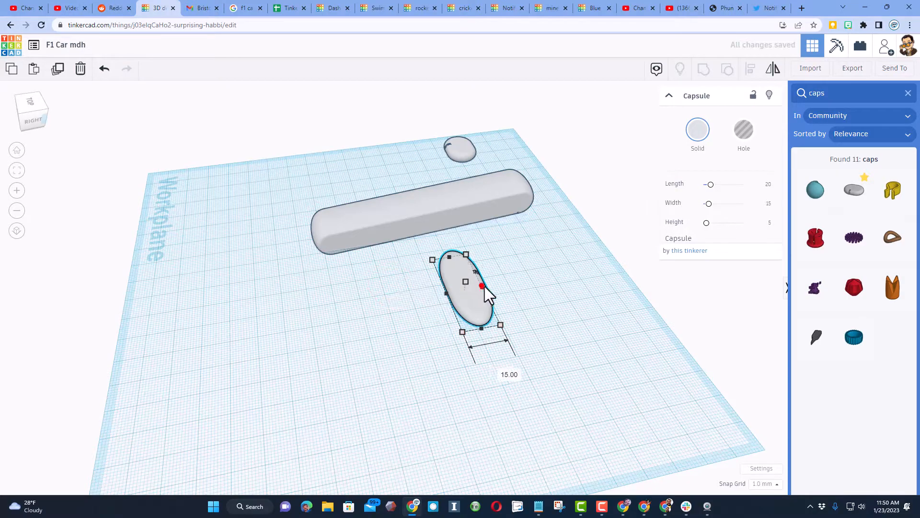
Set the same capsule's size along the body to 50 mm and its height to 10 mm.
{"action": "left_click_drag", "start_coordinate": [501, 324], "coordinate": [533, 318]}
{"action": "left_click", "coordinate": [518, 367]}
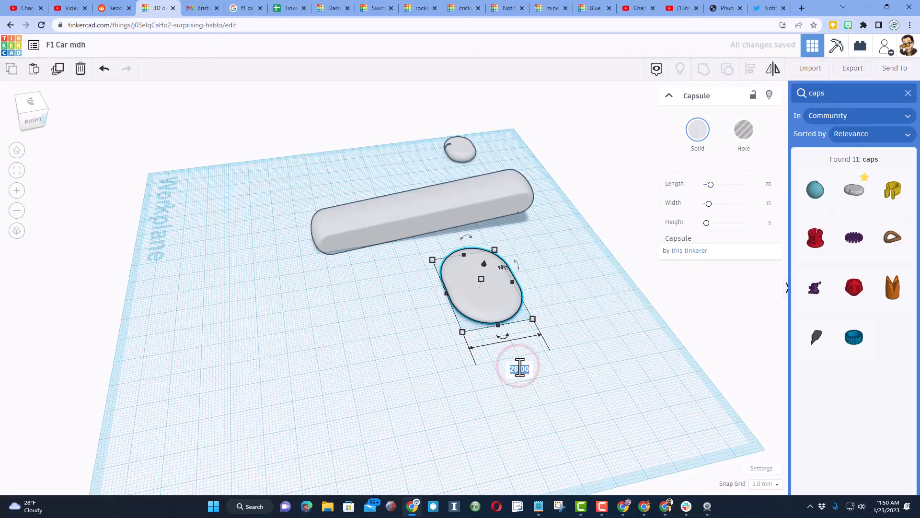
{"action": "type", "text": "50"}
{"action": "key", "text": "Return"}
{"action": "left_click", "coordinate": [557, 274]}
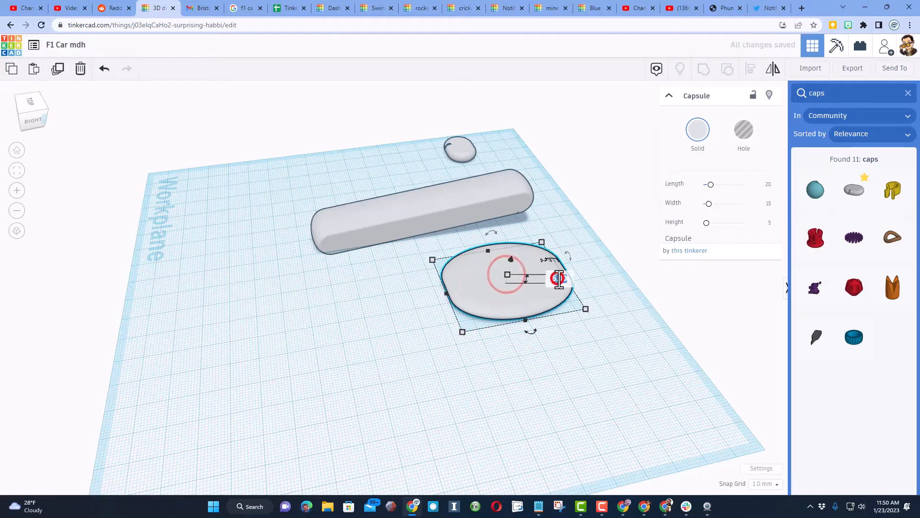
{"action": "type", "text": "10"}
{"action": "key", "text": "Return"}
Align the enlarged capsule to the centerline of the long body, keeping the long body fixed as the anchor.
{"action": "right_click_drag", "start_coordinate": [414, 237], "coordinate": [449, 226]}
{"action": "left_click", "coordinate": [462, 215]}
{"action": "left_click_drag", "start_coordinate": [496, 194], "coordinate": [262, 218]}
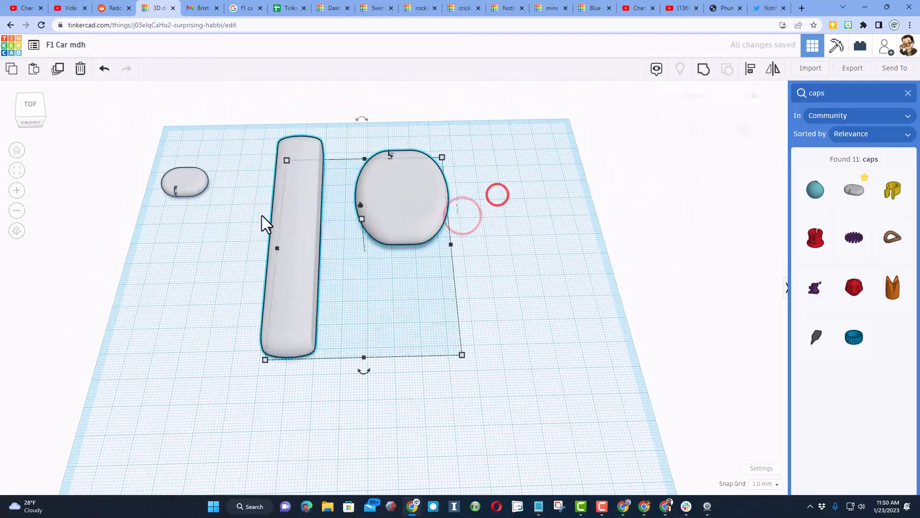
{"action": "left_click", "coordinate": [752, 67]}
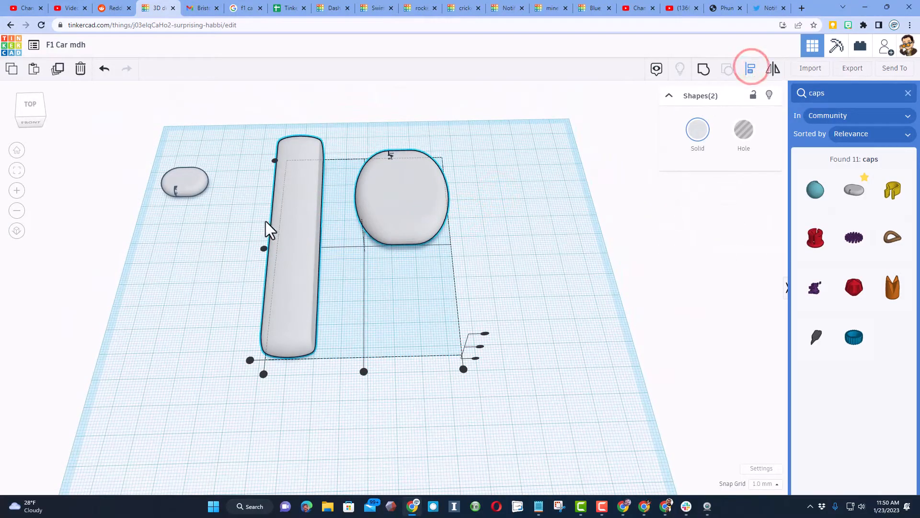
{"action": "left_click", "coordinate": [290, 220]}
{"action": "left_click", "coordinate": [288, 373]}
{"action": "left_click", "coordinate": [191, 302]}
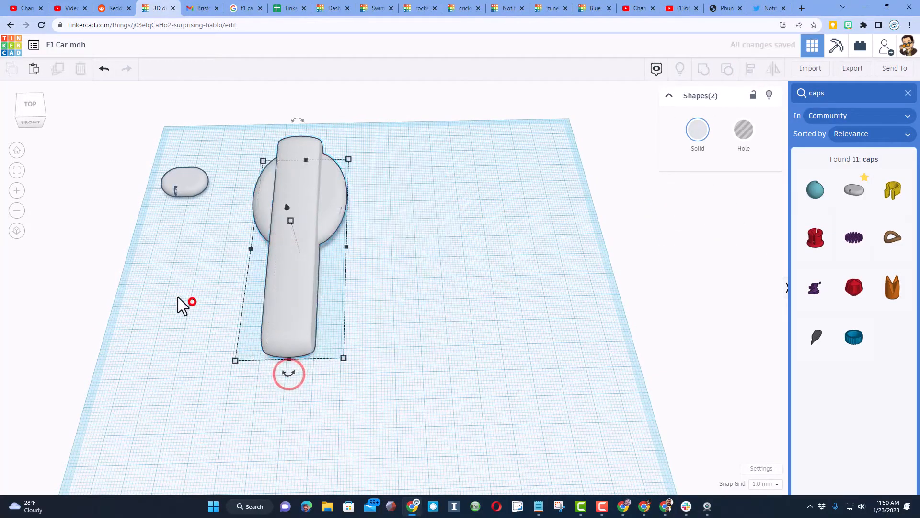
Nudge the wide capsule back toward the raised rear end of the long body and lift it slightly.
{"action": "right_click_drag", "start_coordinate": [148, 292], "coordinate": [366, 224]}
{"action": "left_click", "coordinate": [275, 331]}
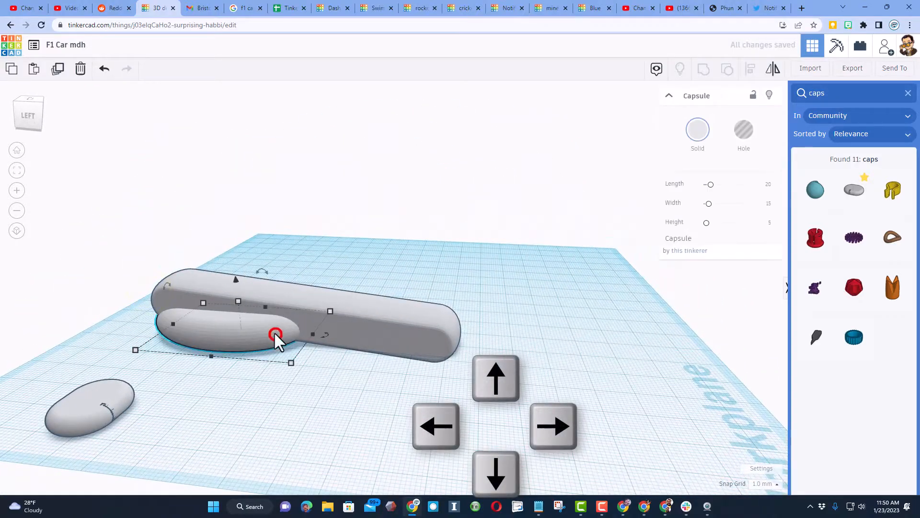
{"action": "key", "text": "Left"}
{"action": "key", "text": "Left"}
{"action": "key", "text": "Left"}
{"action": "key", "text": "Left"}
{"action": "key", "text": "Left"}
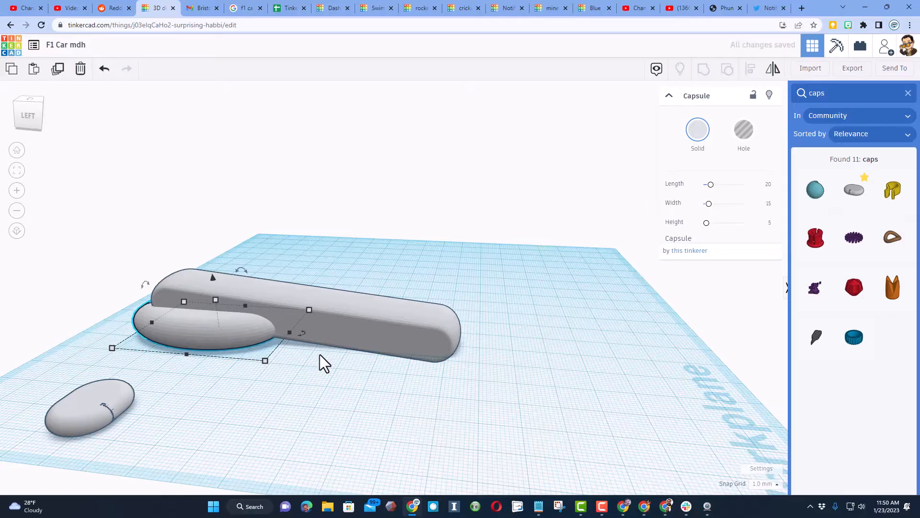
{"action": "key", "text": "ctrl+Up"}
{"action": "key", "text": "ctrl+Up"}
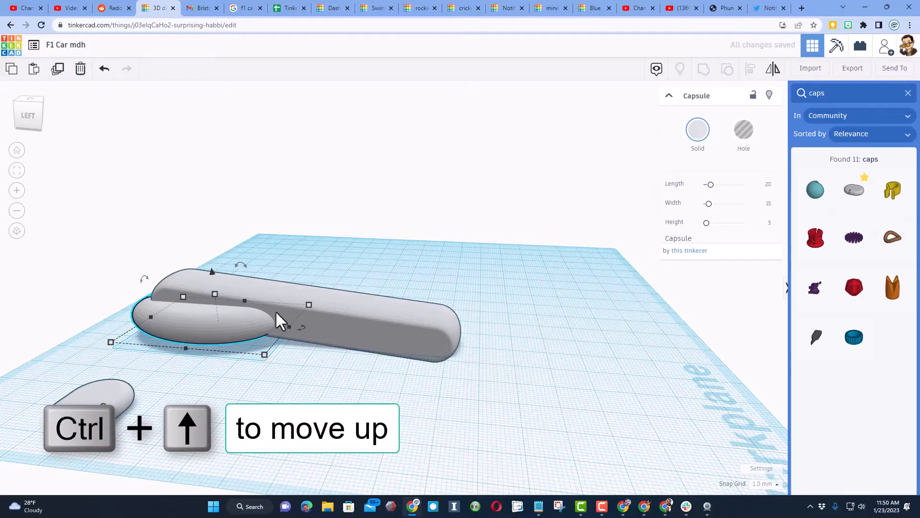
{"action": "right_click_drag", "start_coordinate": [276, 309], "coordinate": [177, 371]}
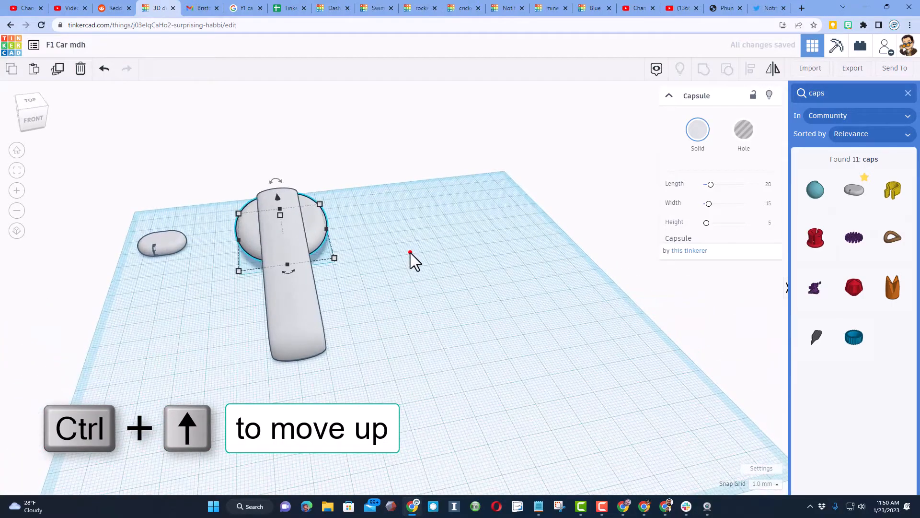
{"action": "left_click", "coordinate": [410, 252]}
Duplicate the wide capsule and raise the copy a few steps above the original.
{"action": "right_click_drag", "start_coordinate": [417, 254], "coordinate": [302, 236]}
{"action": "left_click", "coordinate": [375, 237]}
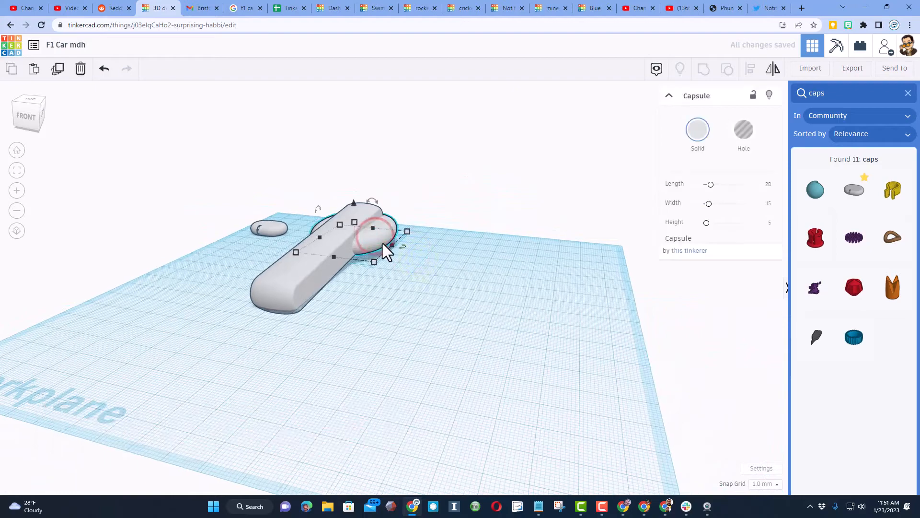
{"action": "key", "text": "ctrl+d"}
{"action": "key", "text": "ctrl+Up"}
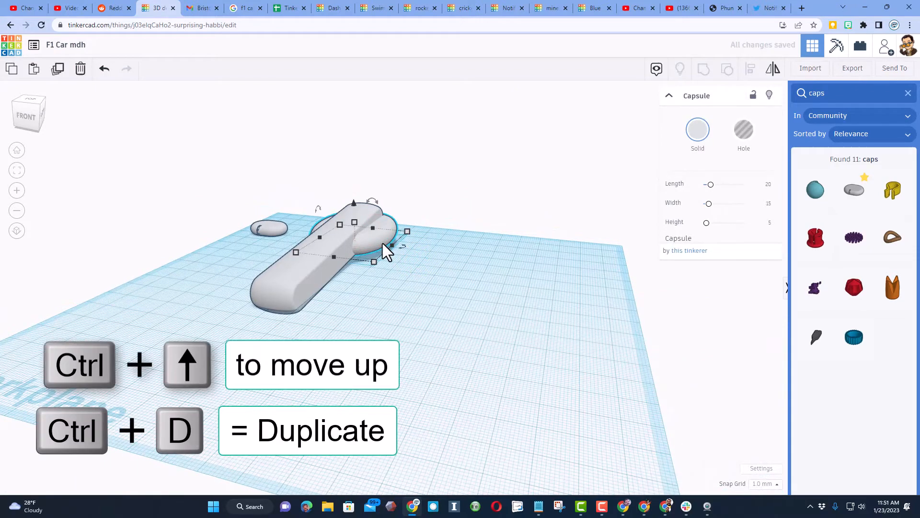
{"action": "key", "text": "ctrl+Up"}
{"action": "key", "text": "ctrl+Up"}
{"action": "key", "text": "ctrl+Up"}
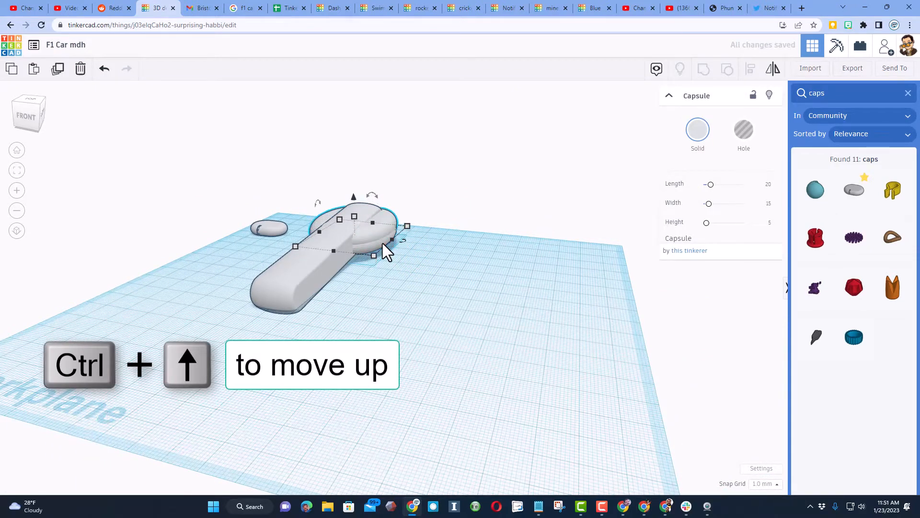
{"action": "scroll", "coordinate": [383, 243], "scroll_direction": "up", "scroll_amount": 2}
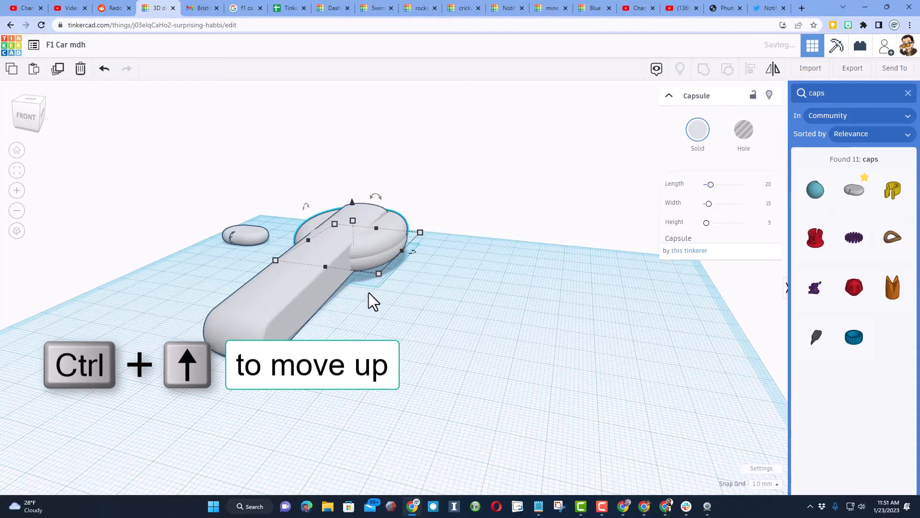
Scale the raised copy down proportionally about its center so that it is 8.80 mm high.
{"action": "key", "text": "alt+shift"}
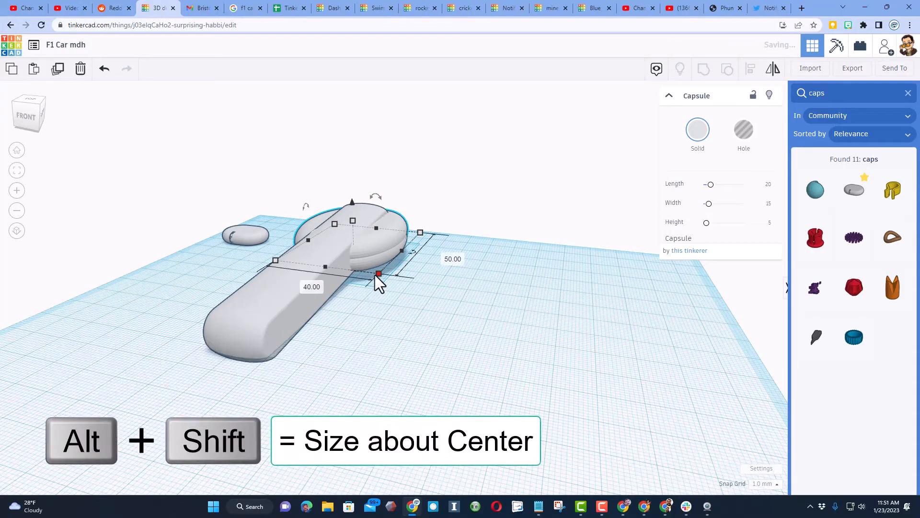
{"action": "left_click_drag", "start_coordinate": [376, 272], "coordinate": [360, 269], "text": "alt+shift"}
{"action": "right_click_drag", "start_coordinate": [360, 268], "coordinate": [461, 259]}
{"action": "left_click", "coordinate": [461, 259]}
Reduce the height of the smaller capsule copy and raise it a little further above the wide capsule.
{"action": "left_click", "coordinate": [384, 237]}
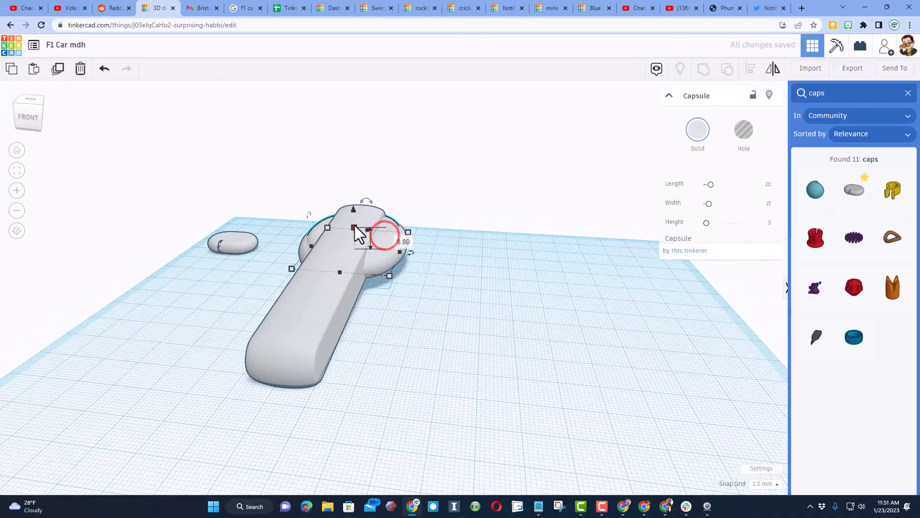
{"action": "left_click", "coordinate": [354, 225]}
{"action": "left_click", "coordinate": [396, 239]}
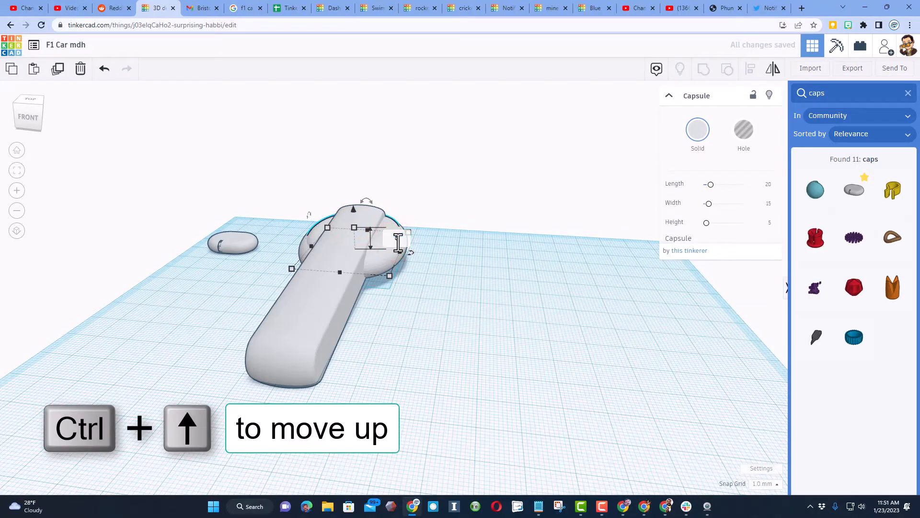
{"action": "key", "text": "Return"}
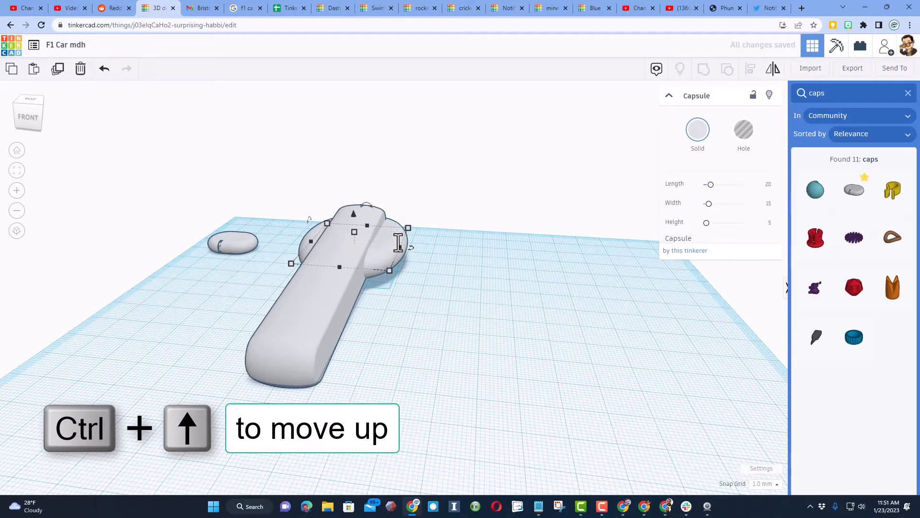
{"action": "key", "text": "ctrl+Up"}
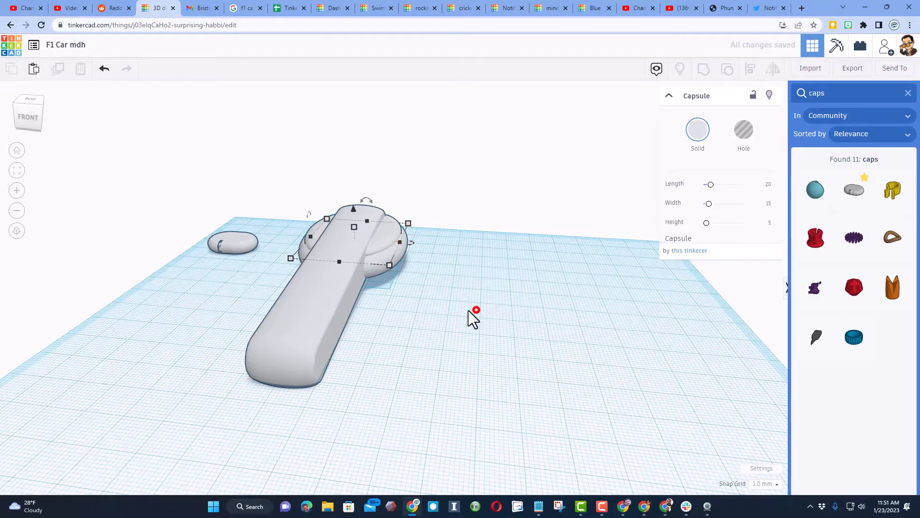
Shift the smaller upper capsule forward on the wide one and center all three body shapes on the car's lengthwise axis.
{"action": "right_click_drag", "start_coordinate": [468, 310], "coordinate": [444, 284]}
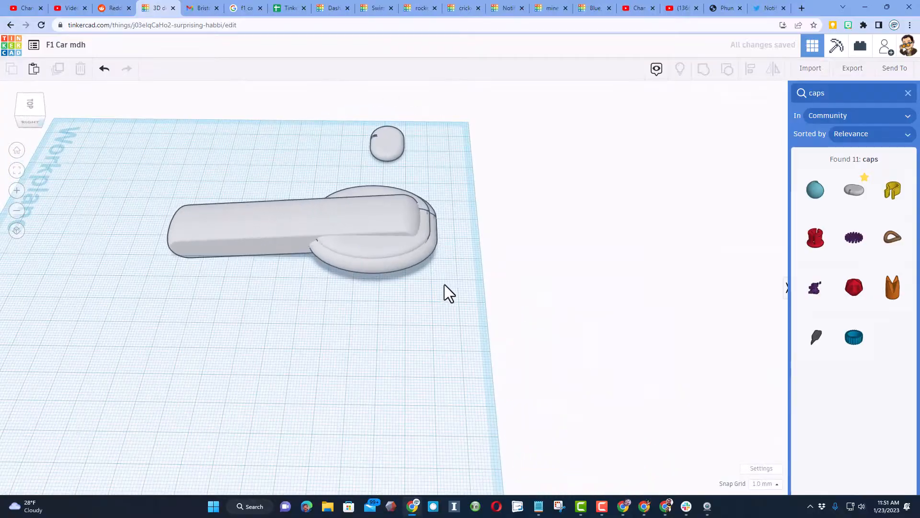
{"action": "left_click", "coordinate": [433, 239]}
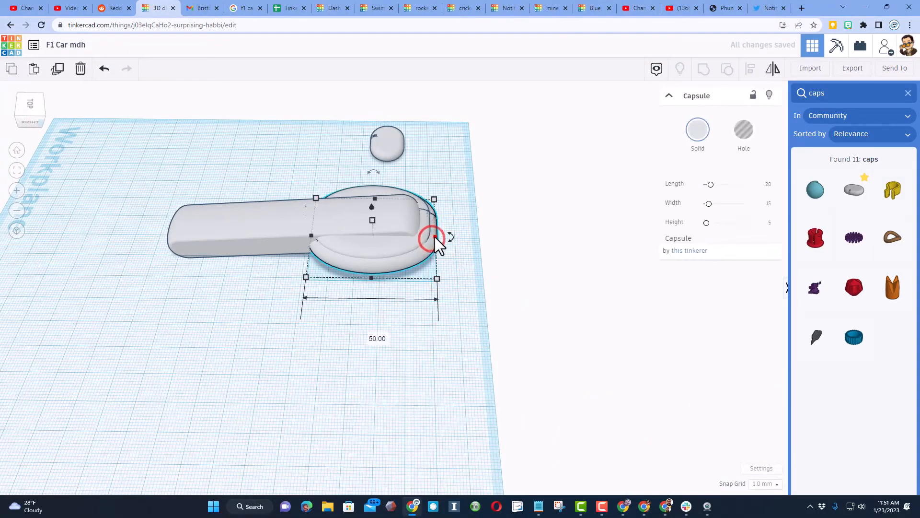
{"action": "left_click_drag", "start_coordinate": [428, 237], "coordinate": [420, 226]}
{"action": "right_click_drag", "start_coordinate": [455, 266], "coordinate": [188, 249]}
{"action": "left_click", "coordinate": [263, 250]}
{"action": "left_click_drag", "start_coordinate": [345, 171], "coordinate": [485, 289]}
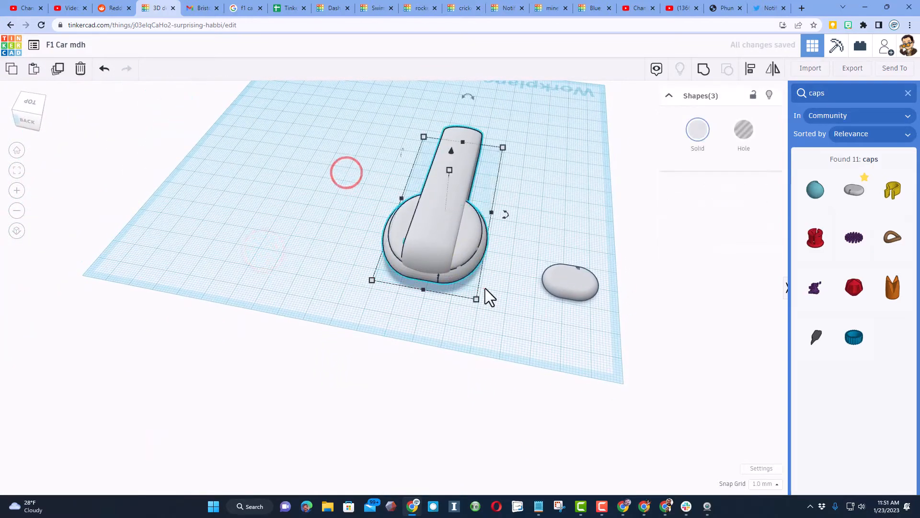
{"action": "key", "text": "l"}
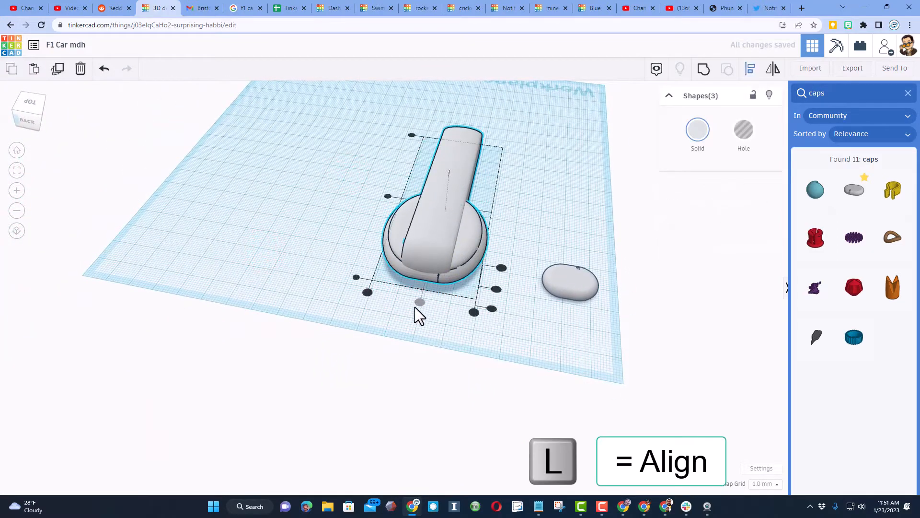
{"action": "left_click", "coordinate": [417, 306]}
Color the wide lower capsule dark blue and the smaller upper capsule yellow.
{"action": "right_click_drag", "start_coordinate": [309, 272], "coordinate": [392, 283]}
{"action": "left_click", "coordinate": [395, 240]}
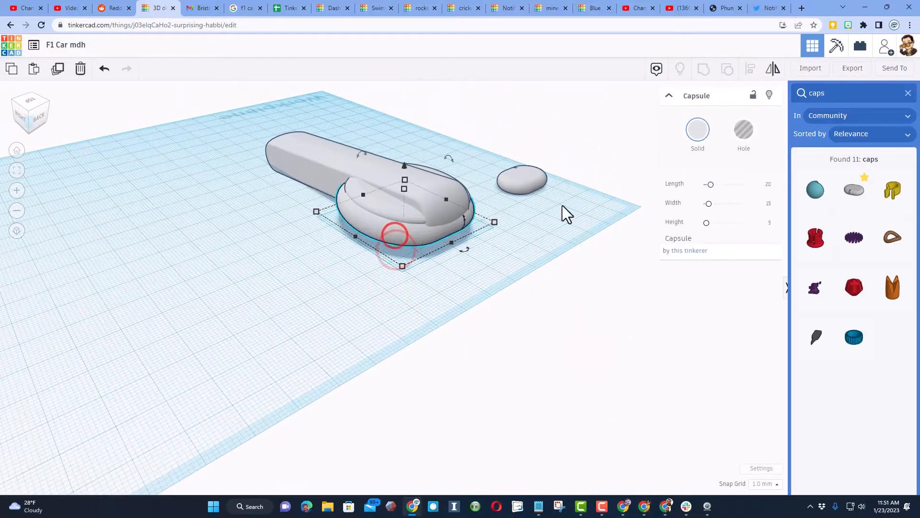
{"action": "left_click", "coordinate": [686, 138]}
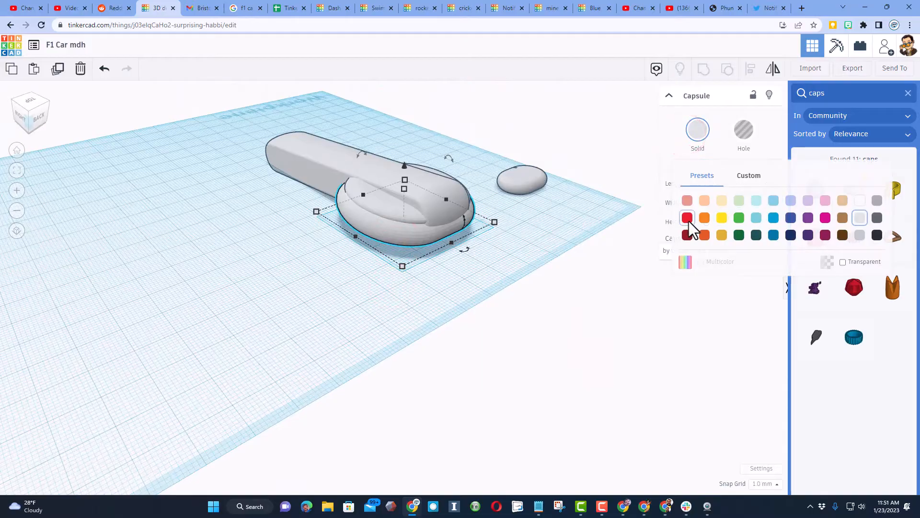
{"action": "left_click", "coordinate": [791, 218]}
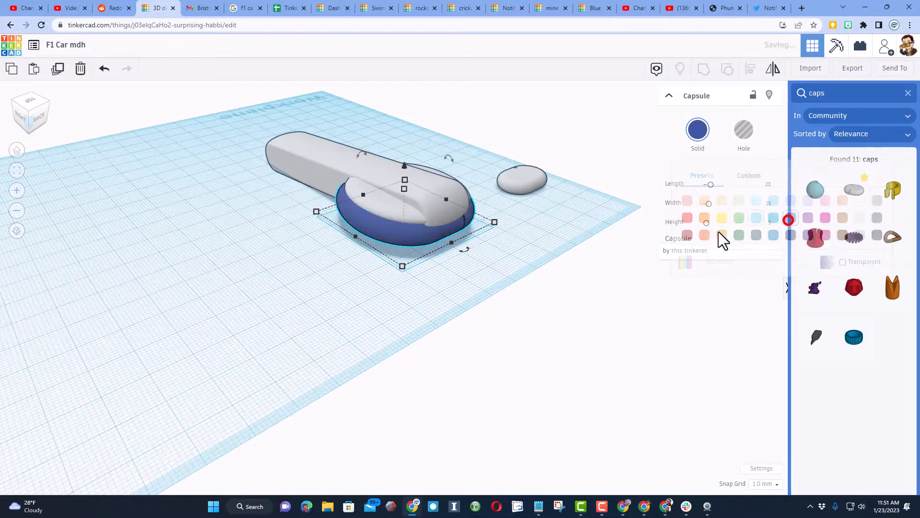
{"action": "left_click", "coordinate": [398, 207]}
{"action": "left_click", "coordinate": [698, 134]}
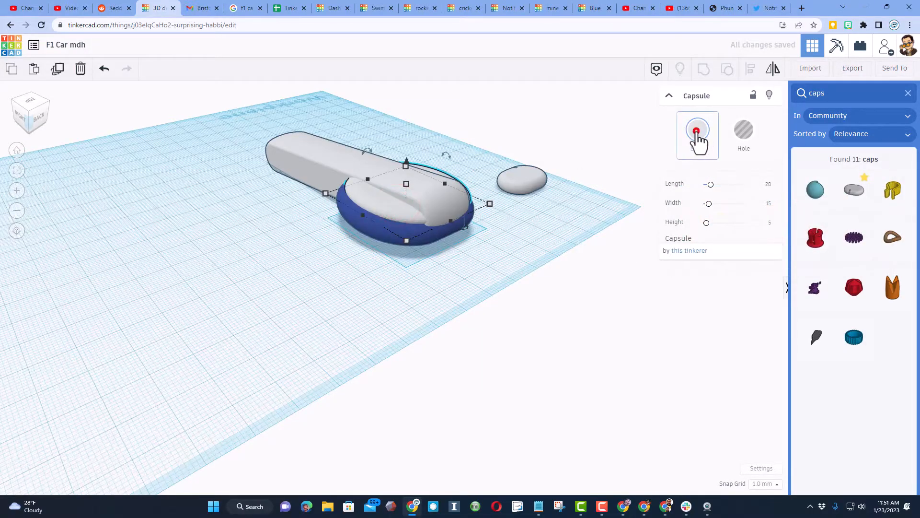
{"action": "left_click", "coordinate": [720, 220]}
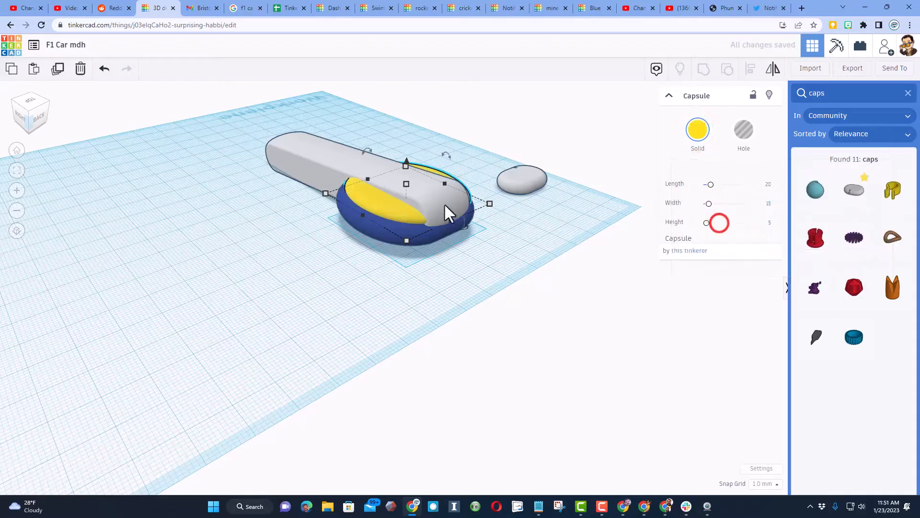
{"action": "left_click", "coordinate": [494, 149]}
Select the three body shapes and lower them together toward the workplane.
{"action": "right_click_drag", "start_coordinate": [447, 172], "coordinate": [373, 165]}
{"action": "left_click_drag", "start_coordinate": [445, 257], "coordinate": [447, 257]}
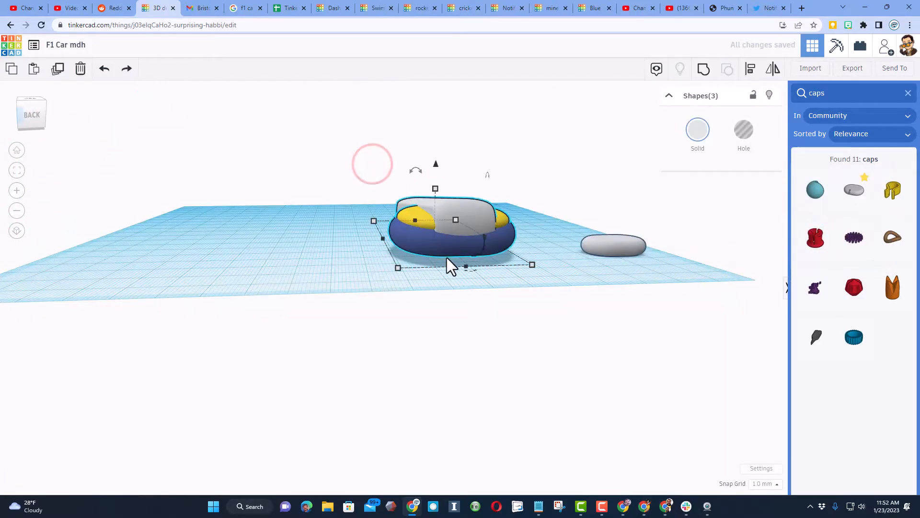
{"action": "key", "text": "ctrl+Down"}
{"action": "key", "text": "ctrl+Down"}
{"action": "key", "text": "ctrl+Down"}
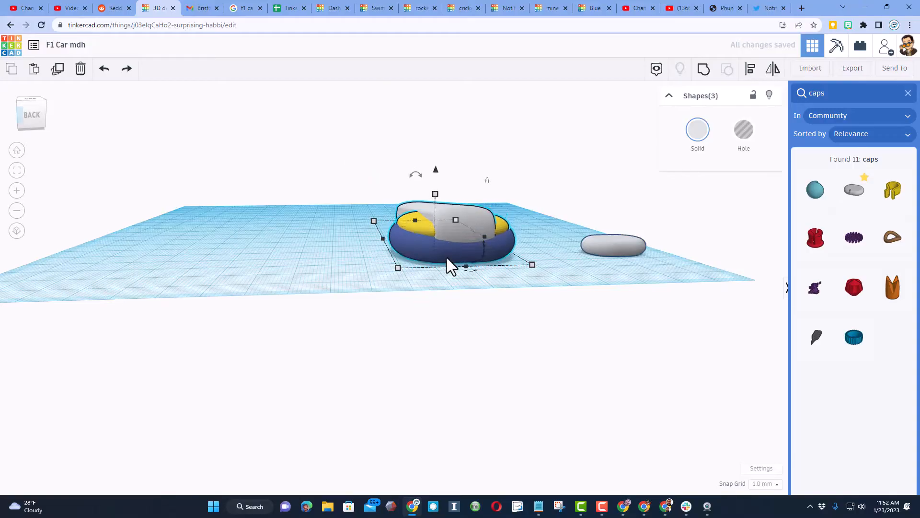
Place a box hole at the nose of the car and stretch it around the whole body, about 48 mm wide.
{"action": "right_click_drag", "start_coordinate": [327, 262], "coordinate": [465, 300]}
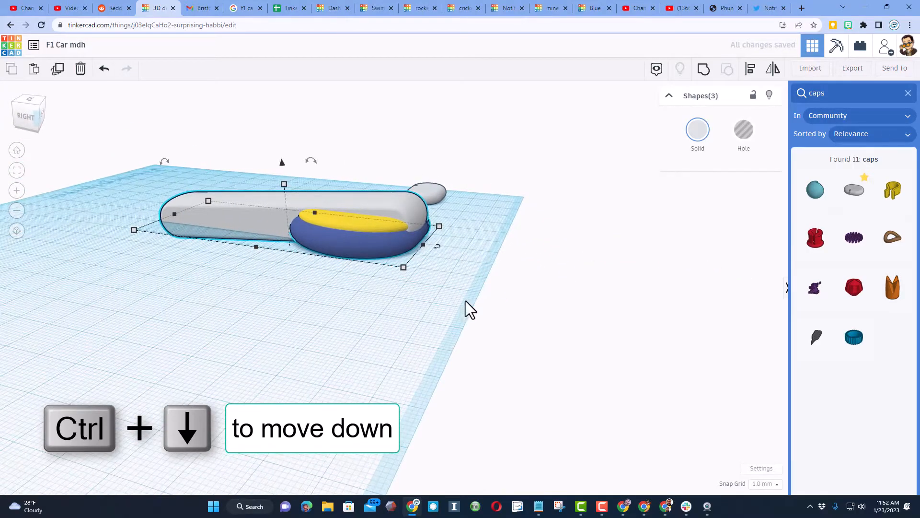
{"action": "left_click", "coordinate": [907, 93]}
{"action": "left_click", "coordinate": [812, 169]}
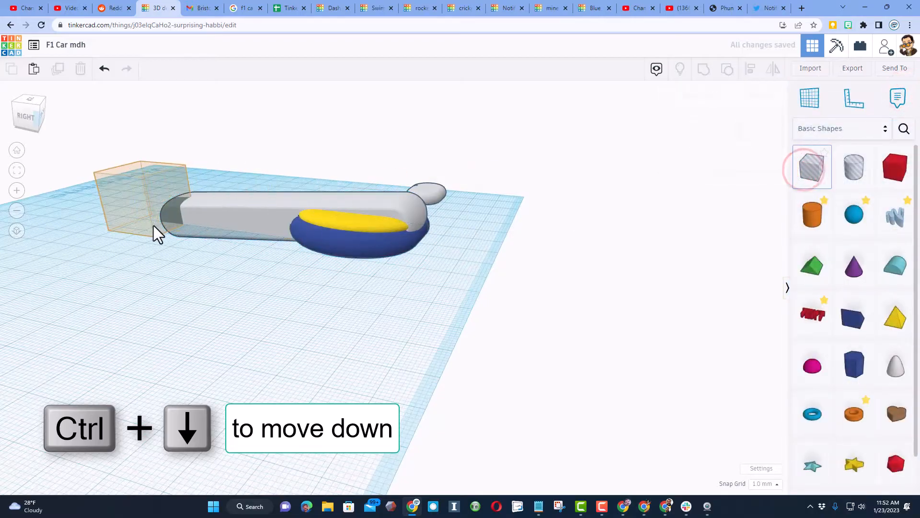
{"action": "left_click", "coordinate": [153, 225]}
{"action": "left_click_drag", "start_coordinate": [180, 218], "coordinate": [443, 291]}
{"action": "right_click_drag", "start_coordinate": [265, 240], "coordinate": [344, 274]}
{"action": "left_click_drag", "start_coordinate": [519, 211], "coordinate": [557, 226]}
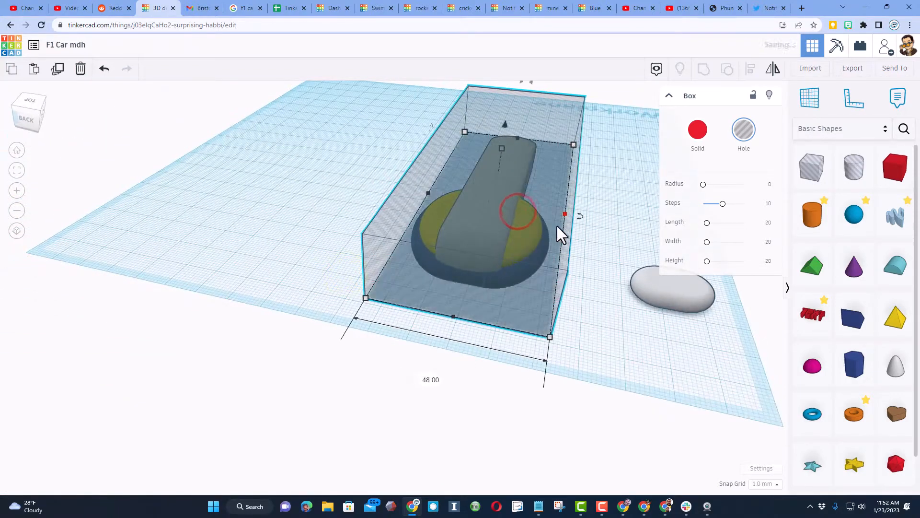
Set the height of the box hole around the car body to 10 mm.
{"action": "mouse_move", "coordinate": [502, 148]}
{"action": "left_click", "coordinate": [552, 176]}
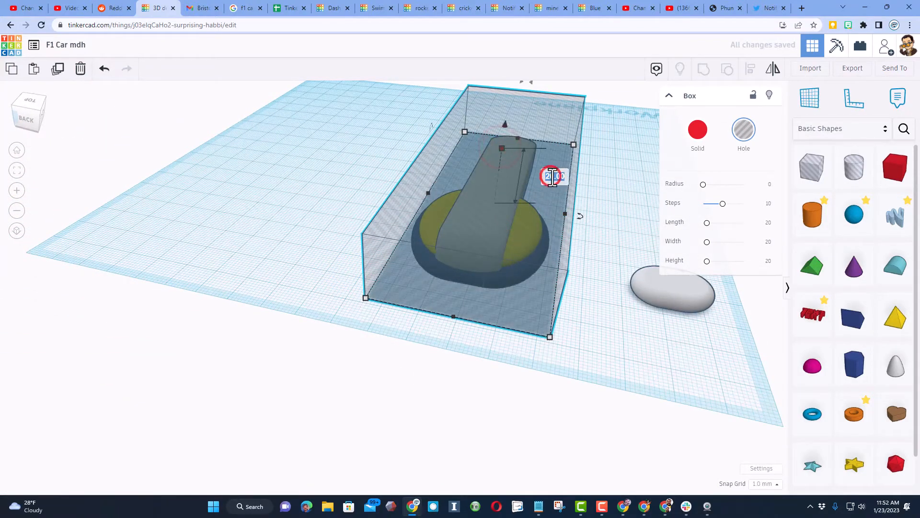
{"action": "type", "text": "10"}
{"action": "key", "text": "Return"}
Lower the box hole to 10 mm below the workplane.
{"action": "right_click_drag", "start_coordinate": [356, 222], "coordinate": [386, 182]}
{"action": "left_click_drag", "start_coordinate": [354, 168], "coordinate": [352, 283]}
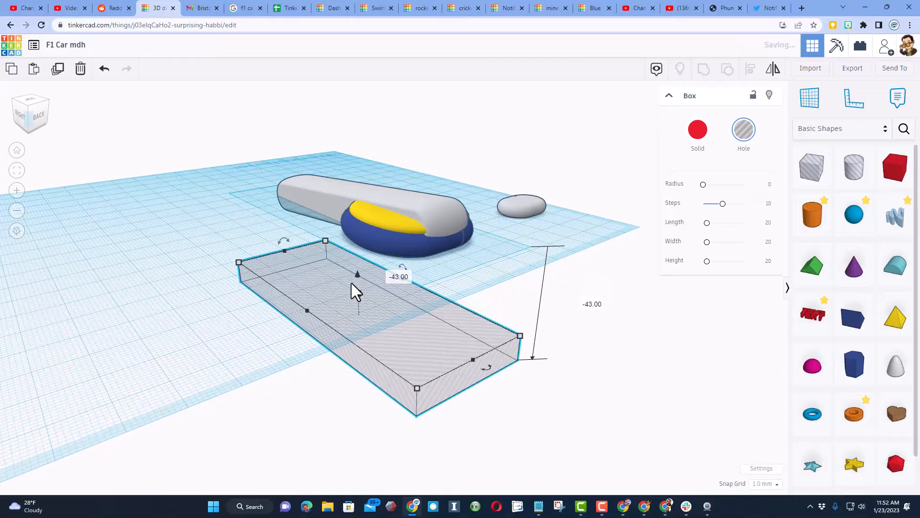
{"action": "left_click", "coordinate": [408, 277]}
{"action": "type", "text": "-10"}
{"action": "key", "text": "Return"}
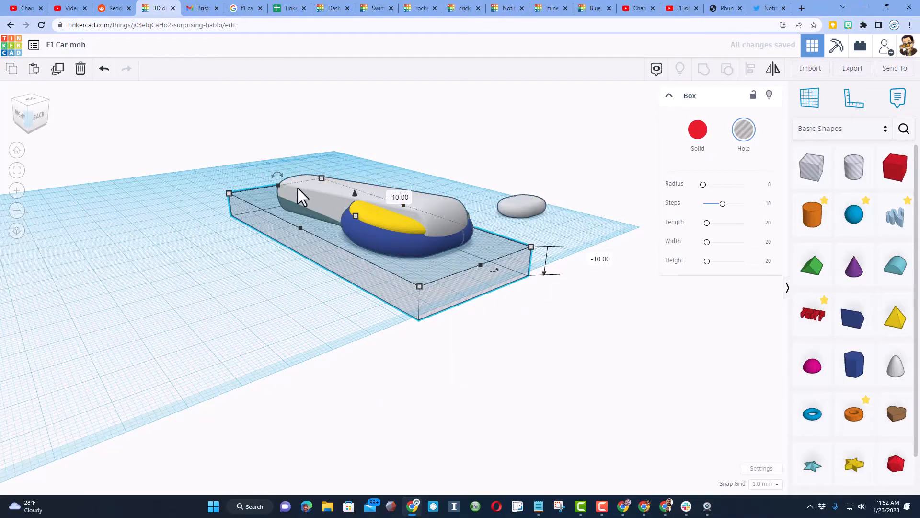
Group the box hole with the three body shapes to cut the car's underside flat.
{"action": "right_click_drag", "start_coordinate": [163, 223], "coordinate": [249, 183]}
{"action": "left_click_drag", "start_coordinate": [309, 154], "coordinate": [551, 312]}
{"action": "key", "text": "ctrl+g"}
{"action": "right_click_drag", "start_coordinate": [602, 312], "coordinate": [547, 335]}
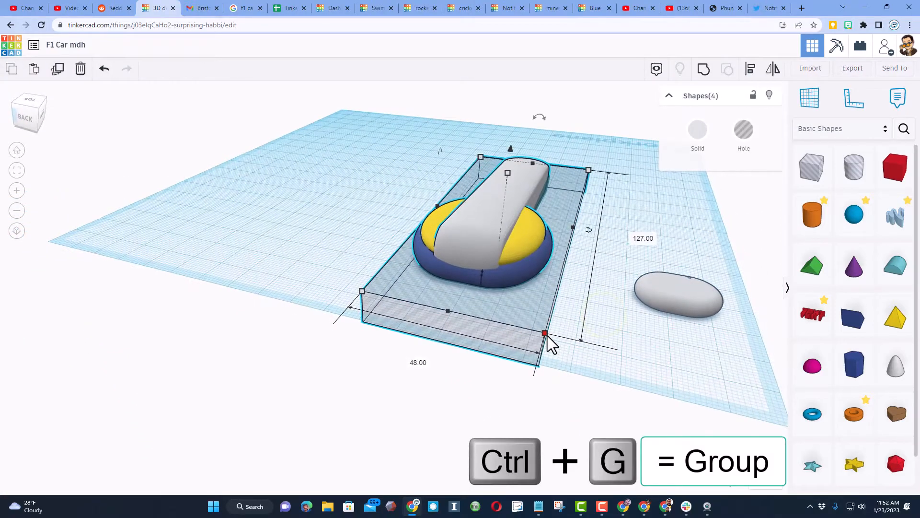
{"action": "key", "text": "ctrl+g"}
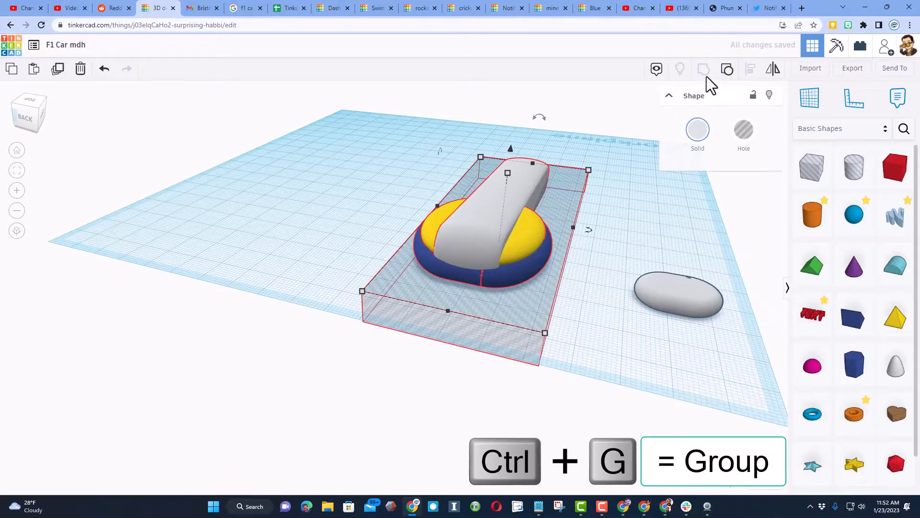
Set the grouped car body to multicolor so each part keeps its own color.
{"action": "right_click_drag", "start_coordinate": [295, 292], "coordinate": [539, 284]}
{"action": "scroll", "coordinate": [287, 274], "scroll_direction": "up", "scroll_amount": 2}
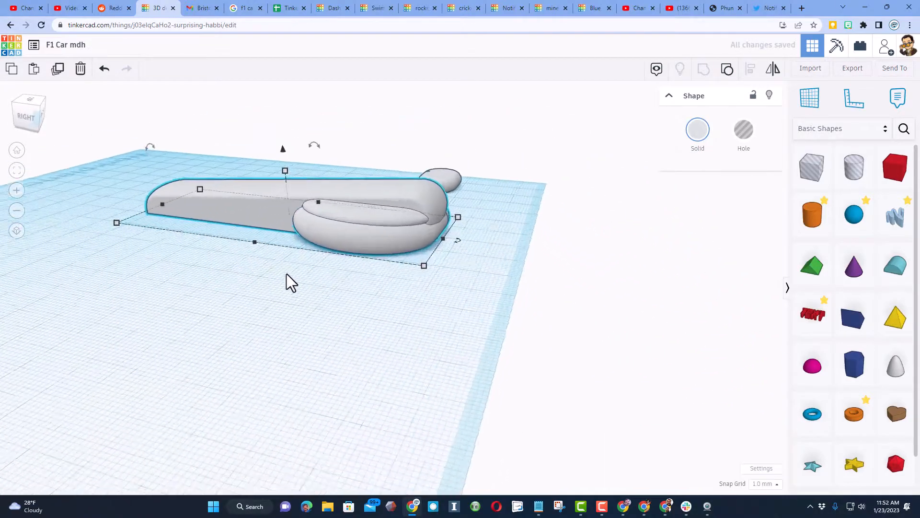
{"action": "right_click_drag", "start_coordinate": [286, 275], "coordinate": [387, 204]}
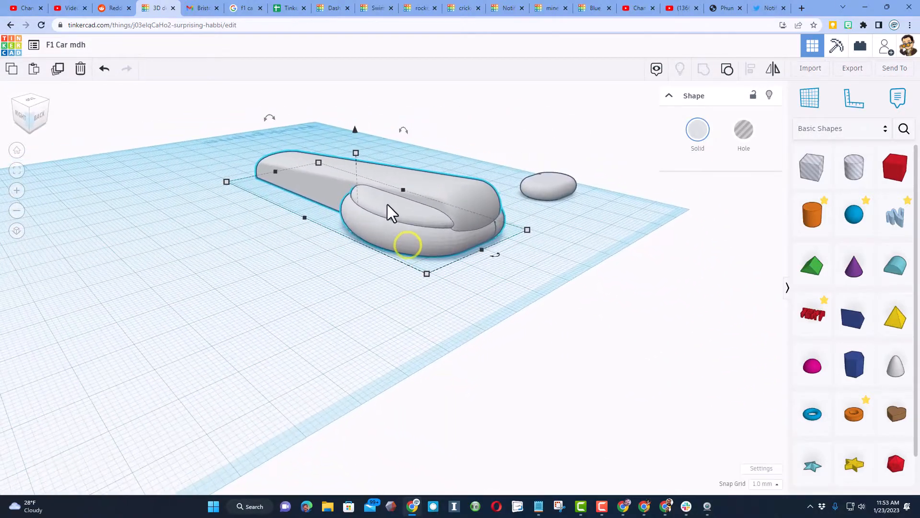
{"action": "left_click", "coordinate": [699, 131]}
{"action": "left_click", "coordinate": [701, 262]}
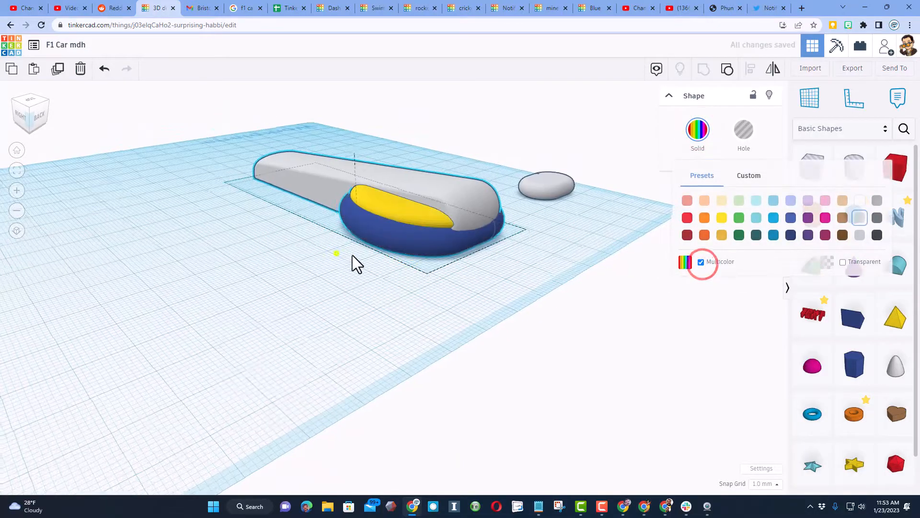
Place a new box hole beside the car body and size its base 17 mm wide by 25 mm long.
{"action": "right_click_drag", "start_coordinate": [335, 250], "coordinate": [442, 289]}
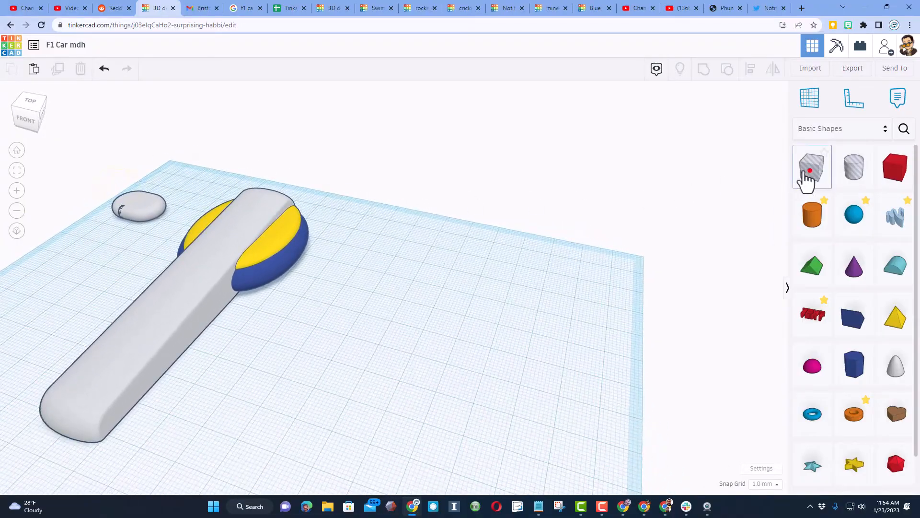
{"action": "left_click_drag", "start_coordinate": [807, 180], "coordinate": [335, 335]}
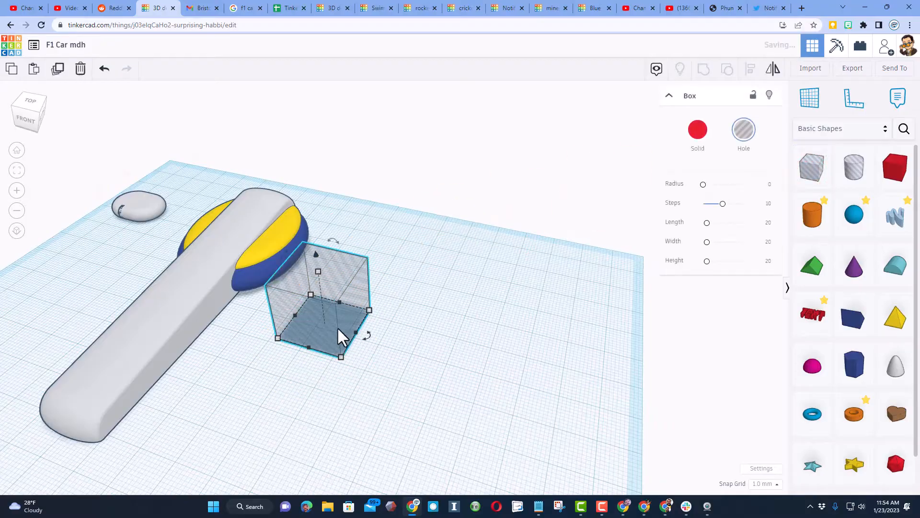
{"action": "left_click", "coordinate": [339, 353]}
{"action": "left_click", "coordinate": [284, 381]}
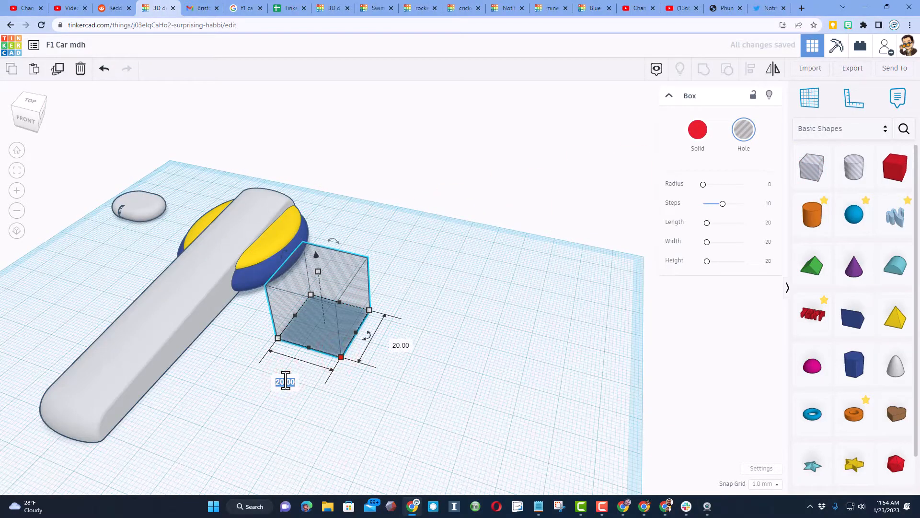
{"action": "key", "text": "Return"}
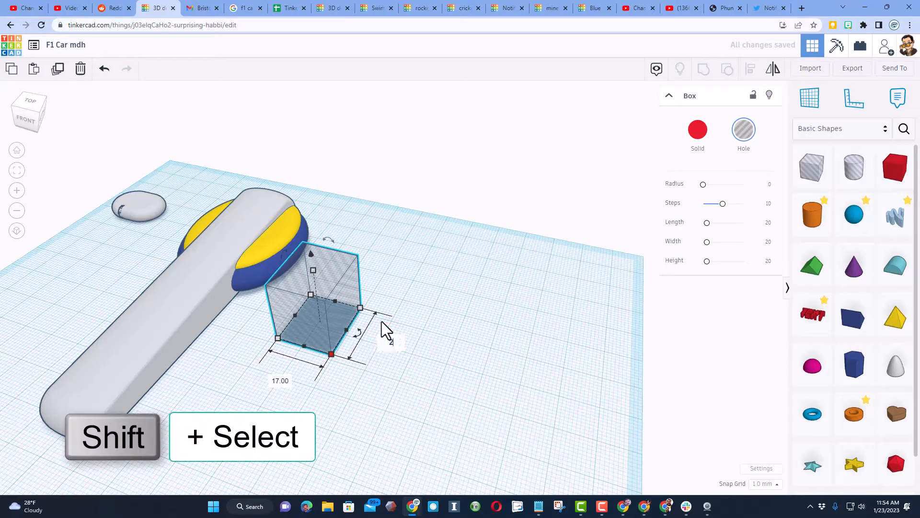
{"action": "key", "text": "Return"}
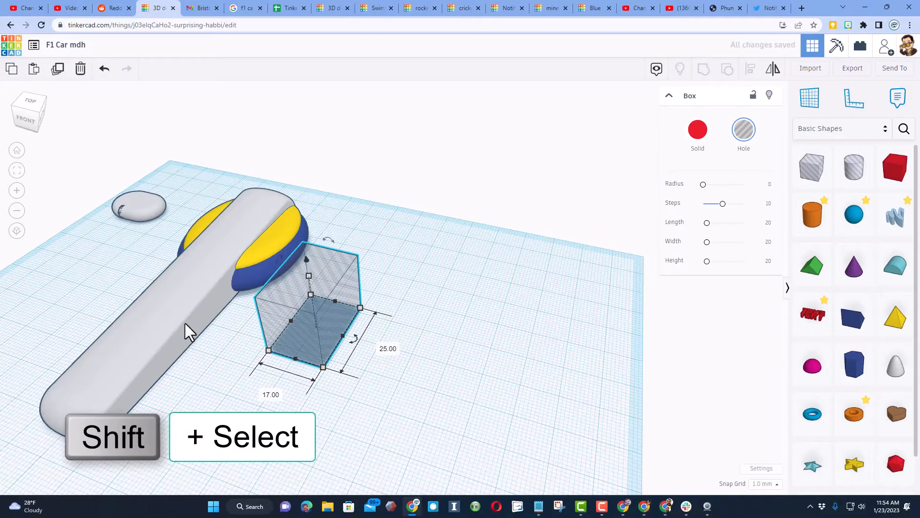
Center the box hole across the car body's width using Align.
{"action": "left_click", "coordinate": [167, 303], "text": "shift"}
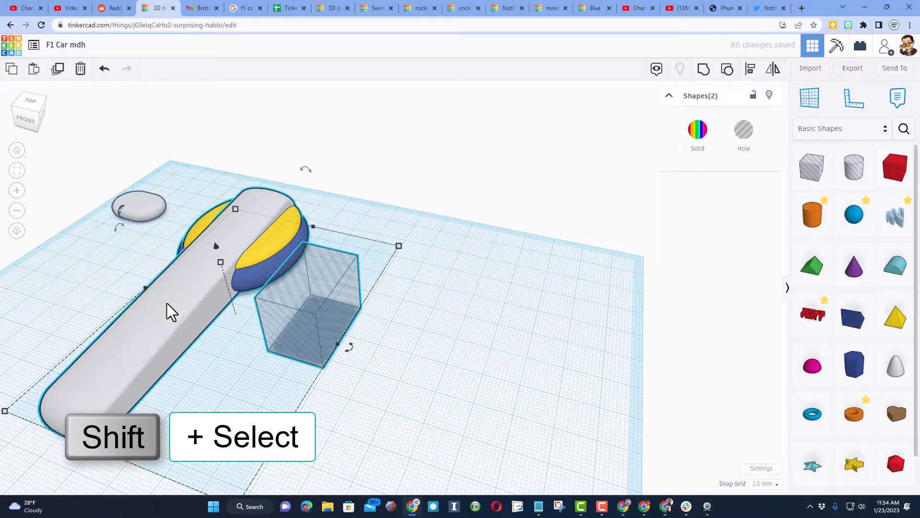
{"action": "key", "text": "l"}
{"action": "left_click", "coordinate": [167, 303]}
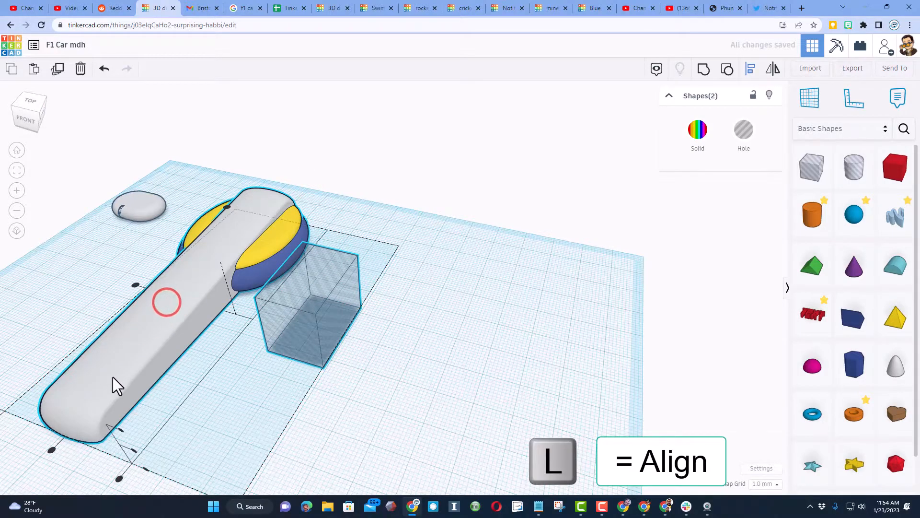
{"action": "scroll", "coordinate": [113, 377], "scroll_direction": "down", "scroll_amount": 1}
{"action": "left_click", "coordinate": [56, 442]}
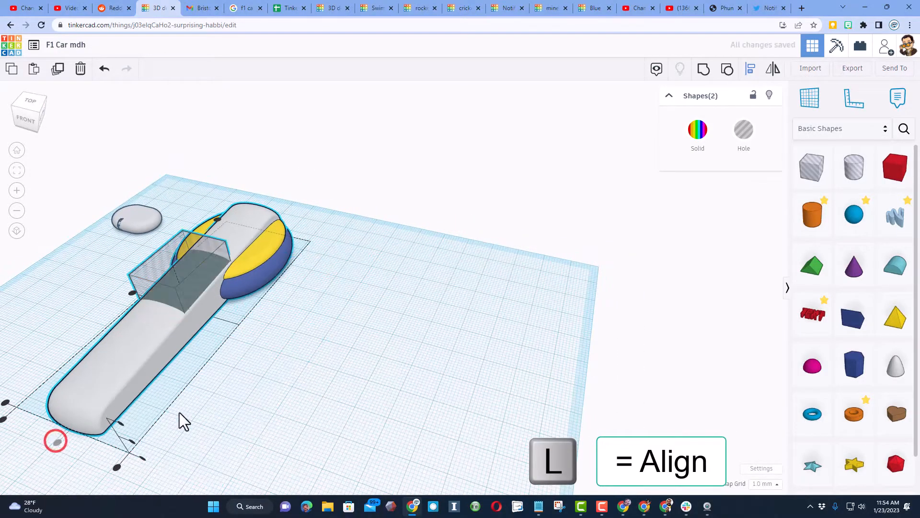
{"action": "left_click", "coordinate": [232, 404]}
Raise the box hole by three nudges and group it with the car body to cut the cockpit opening.
{"action": "left_click", "coordinate": [185, 278]}
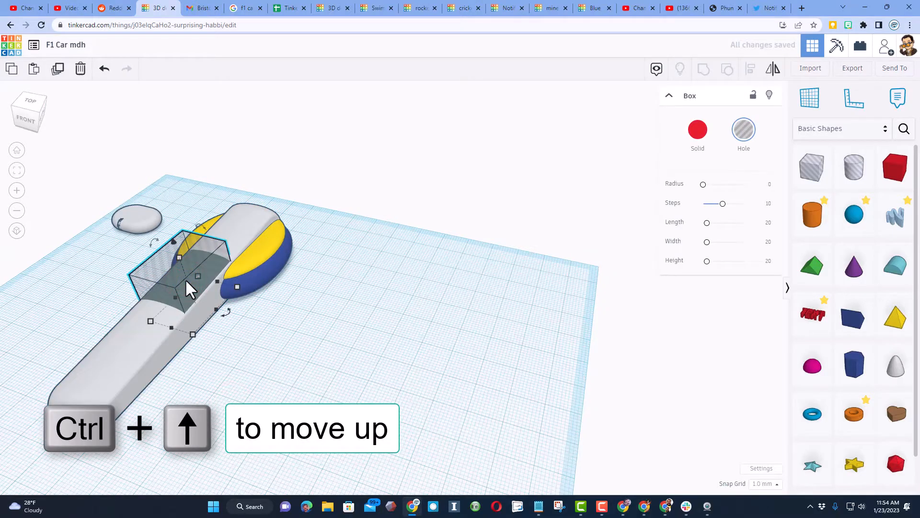
{"action": "key", "text": "ctrl+Up"}
{"action": "key", "text": "ctrl+Up"}
{"action": "key", "text": "ctrl+Up"}
{"action": "left_click_drag", "start_coordinate": [282, 380], "coordinate": [157, 299]}
{"action": "key", "text": "ctrl+g"}
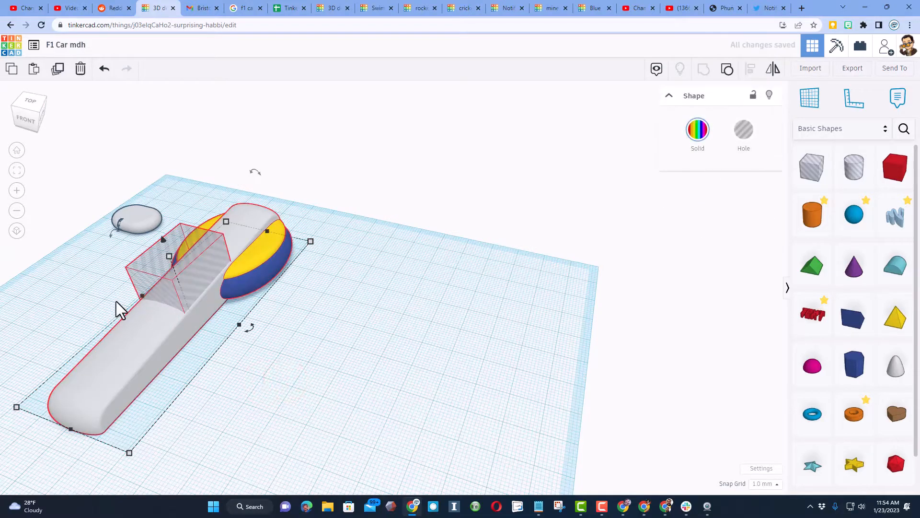
{"action": "mouse_move", "coordinate": [110, 305]}
{"action": "right_mouse_down"}
{"action": "mouse_move", "coordinate": [188, 303]}
{"action": "mouse_move", "coordinate": [95, 299]}
{"action": "mouse_move", "coordinate": [105, 297]}
{"action": "right_mouse_up"}
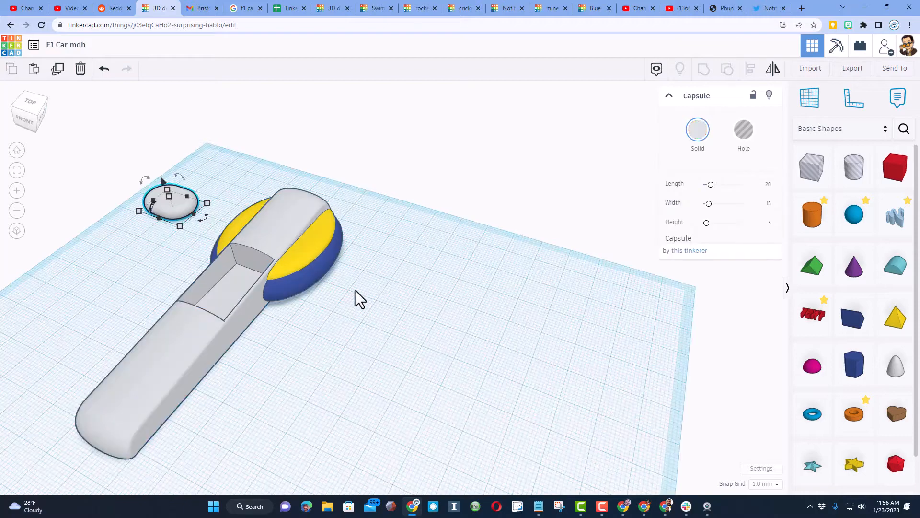
Duplicate the small spare capsule, place the copy on the other side of the car and rotate it -90° flat on the workplane.
{"action": "right_click_drag", "start_coordinate": [384, 298], "coordinate": [306, 224]}
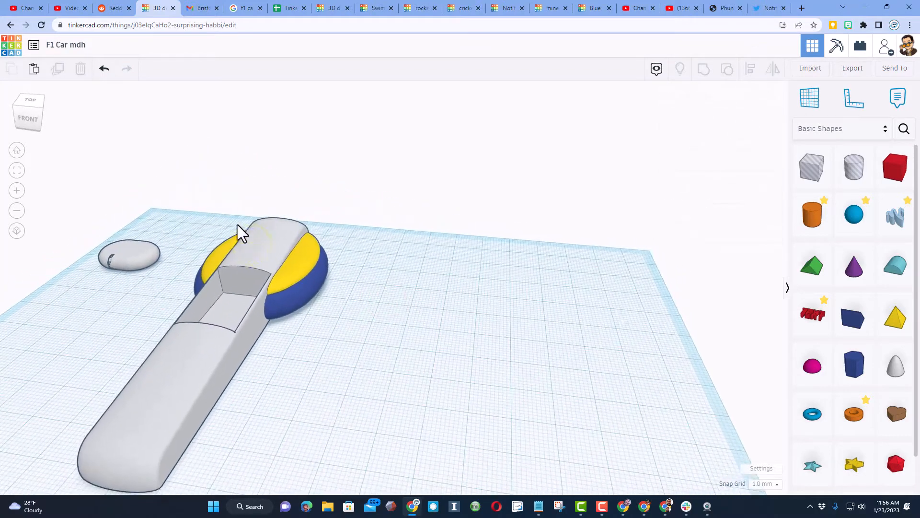
{"action": "left_click", "coordinate": [138, 253]}
{"action": "right_click_drag", "start_coordinate": [171, 259], "coordinate": [151, 261]}
{"action": "left_click", "coordinate": [150, 253]}
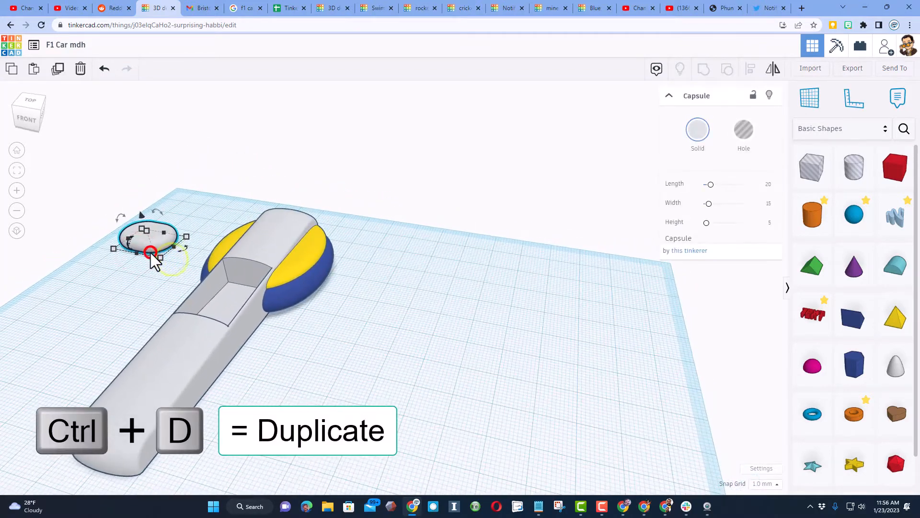
{"action": "key", "text": "ctrl+d"}
{"action": "left_click_drag", "start_coordinate": [151, 249], "coordinate": [390, 329]}
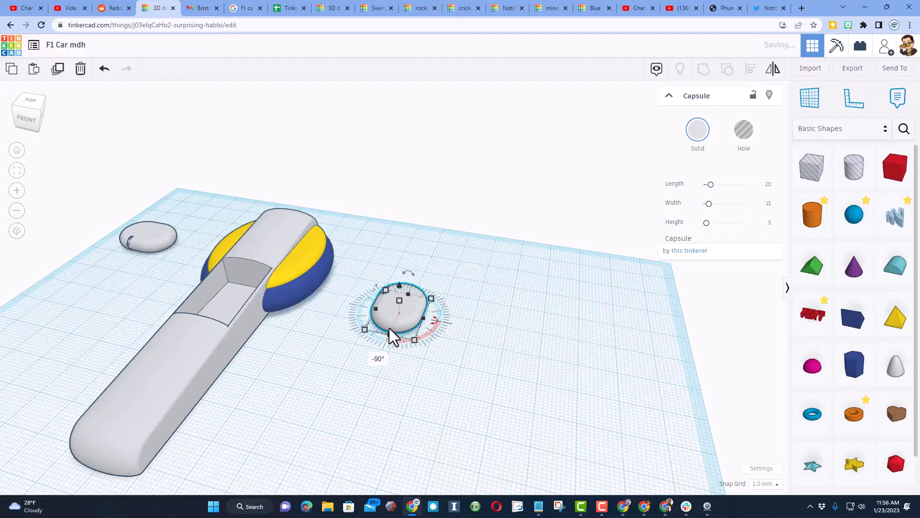
Rotate the capsule copy so it stands upright on its end.
{"action": "scroll", "coordinate": [389, 329], "scroll_direction": "up", "scroll_amount": 2}
{"action": "scroll", "coordinate": [389, 330], "scroll_direction": "up", "scroll_amount": 2}
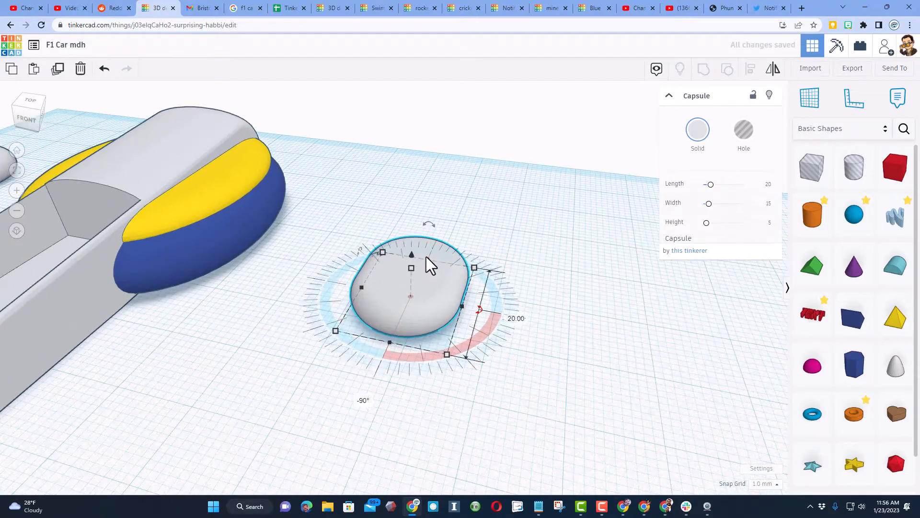
{"action": "left_click", "coordinate": [38, 115]}
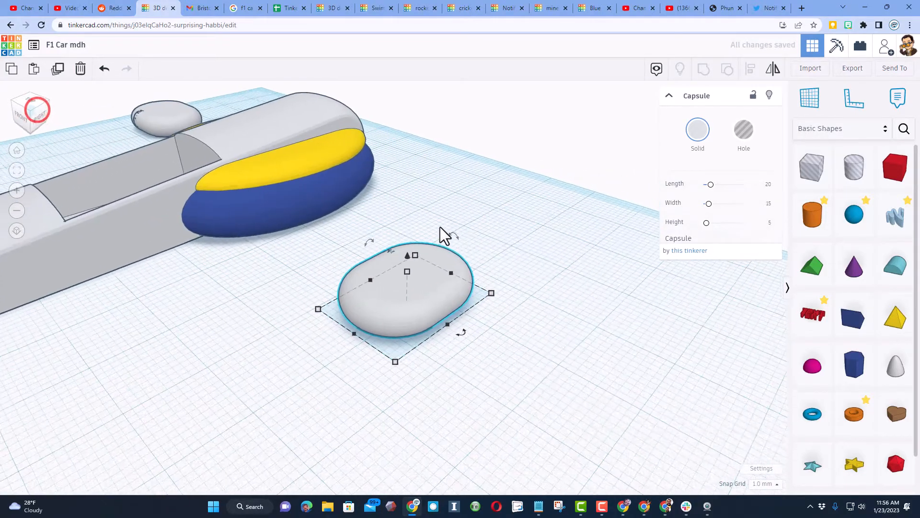
{"action": "left_click_drag", "start_coordinate": [456, 242], "coordinate": [425, 252]}
{"action": "right_click_drag", "start_coordinate": [414, 339], "coordinate": [415, 313]}
{"action": "left_click", "coordinate": [411, 304]}
{"action": "left_click", "coordinate": [435, 314]}
{"action": "left_click", "coordinate": [382, 282]}
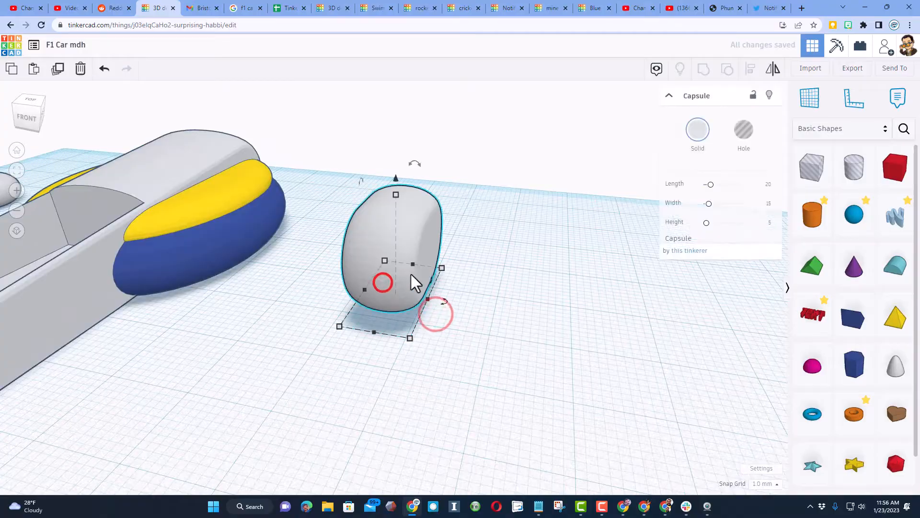
Turn an in-place copy of the upright capsule into a hole and shrink it proportionally to 13 mm tall.
{"action": "left_click", "coordinate": [433, 278]}
{"action": "left_click", "coordinate": [387, 265]}
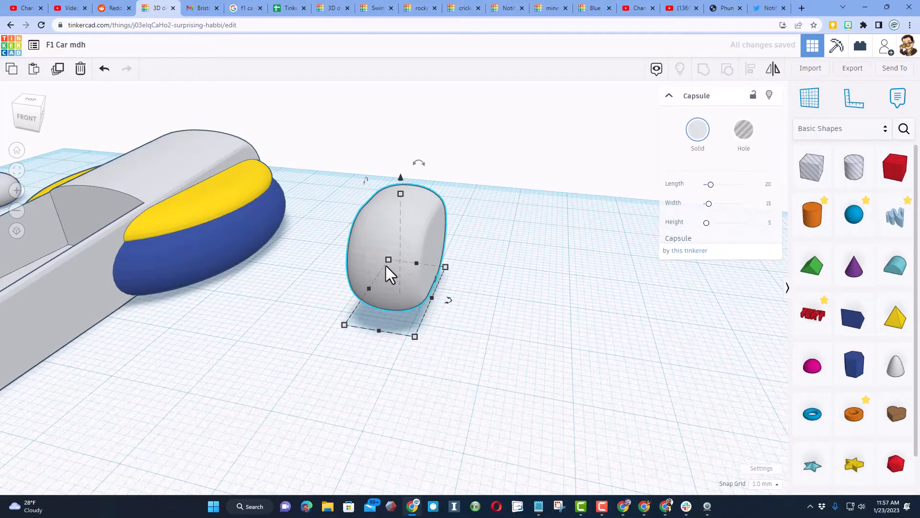
{"action": "left_click", "coordinate": [743, 134]}
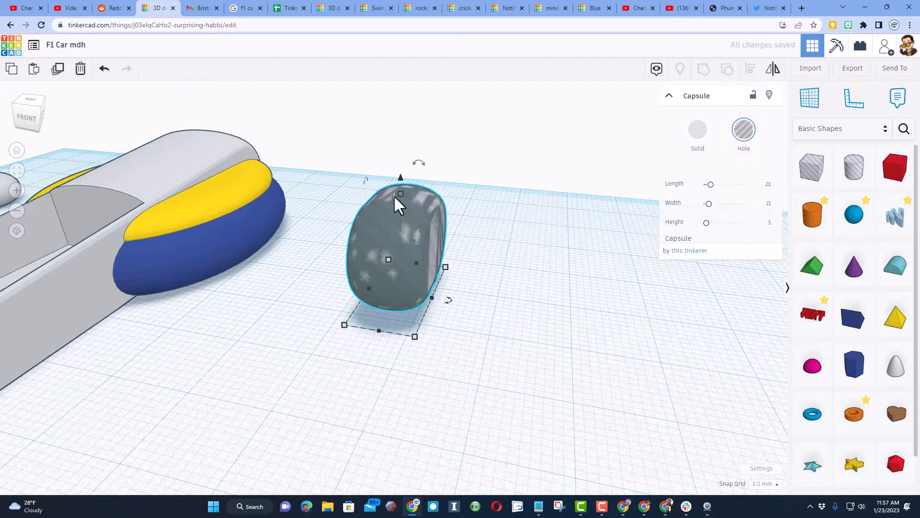
{"action": "left_click_drag", "start_coordinate": [400, 193], "coordinate": [401, 208]}
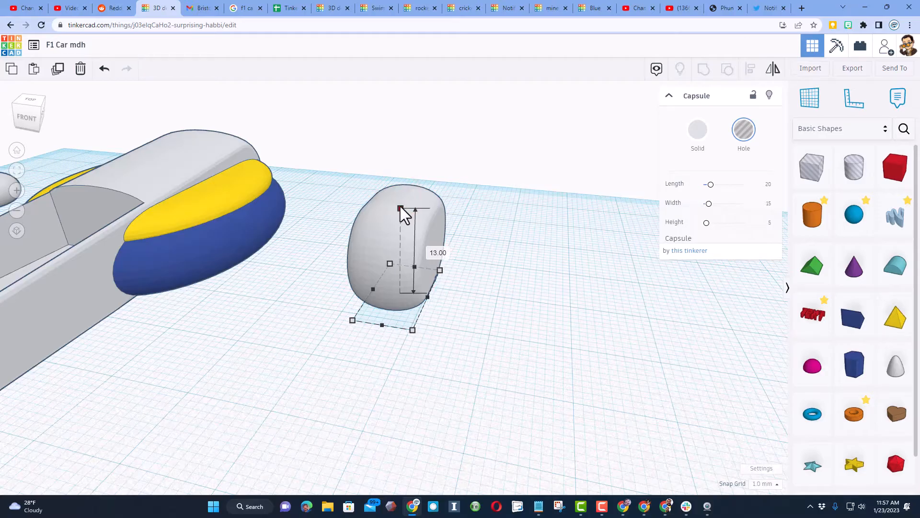
Make the solid outer capsule transparent so the hole inside it can be seen.
{"action": "left_click", "coordinate": [516, 209]}
{"action": "left_click", "coordinate": [448, 225]}
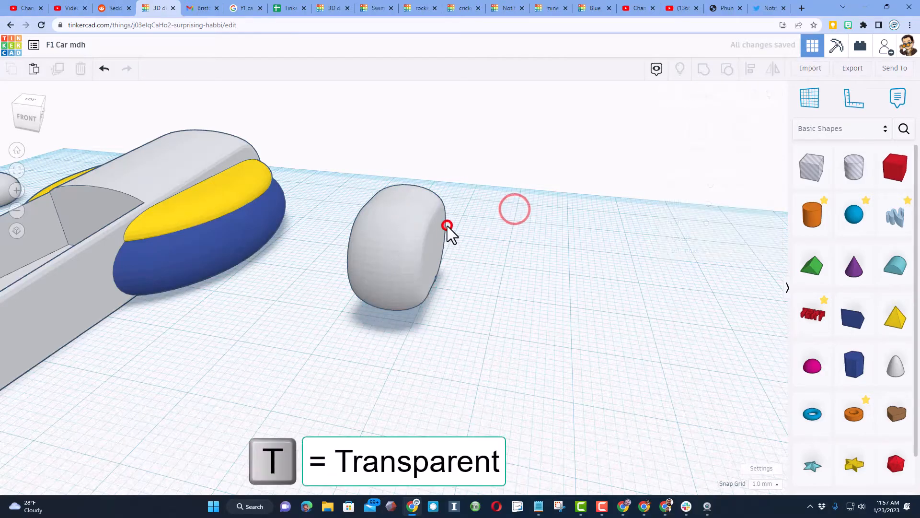
{"action": "left_click", "coordinate": [437, 228]}
{"action": "key", "text": "t"}
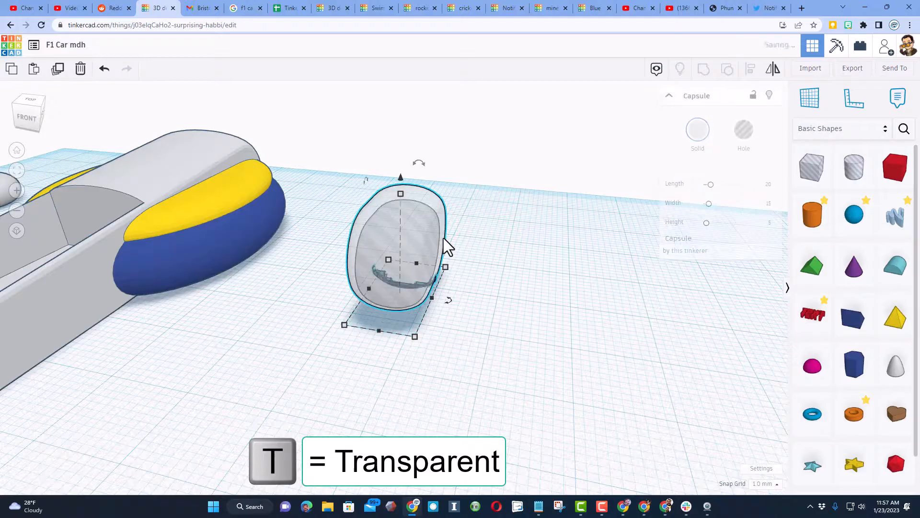
{"action": "left_click", "coordinate": [530, 263]}
Select the upright capsule and its inner hole and center them vertically on each other.
{"action": "right_click_drag", "start_coordinate": [506, 282], "coordinate": [407, 259]}
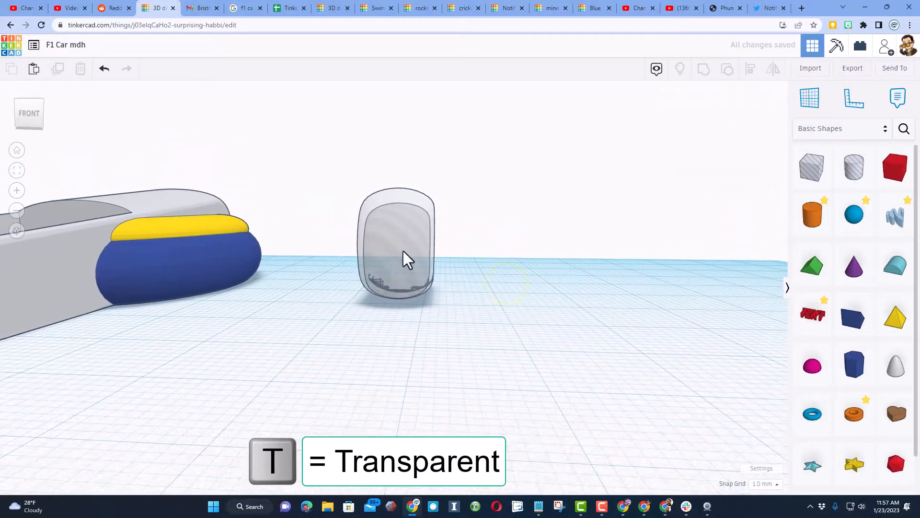
{"action": "left_click_drag", "start_coordinate": [466, 222], "coordinate": [433, 276]}
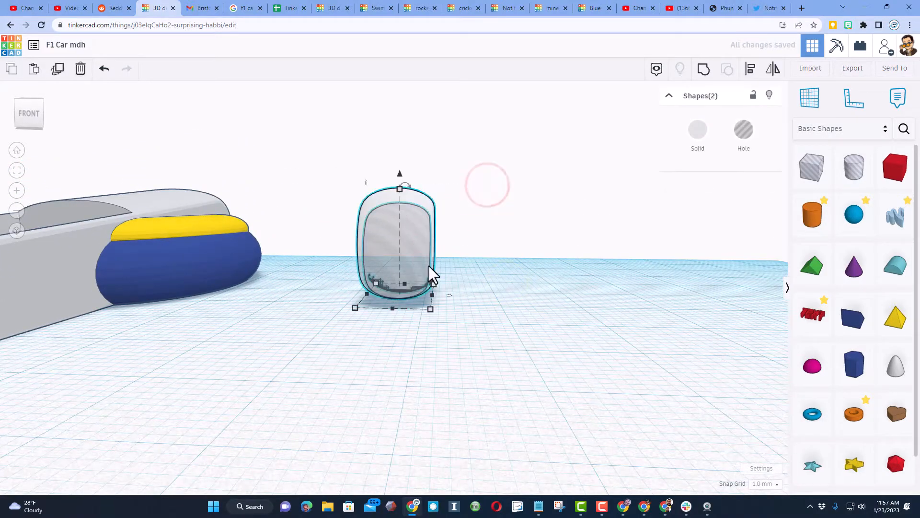
{"action": "key", "text": "l"}
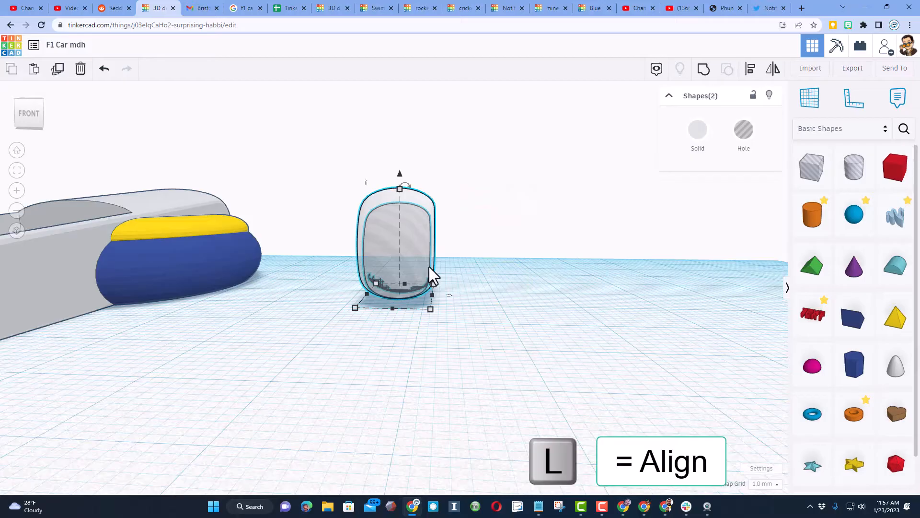
{"action": "left_click", "coordinate": [439, 249]}
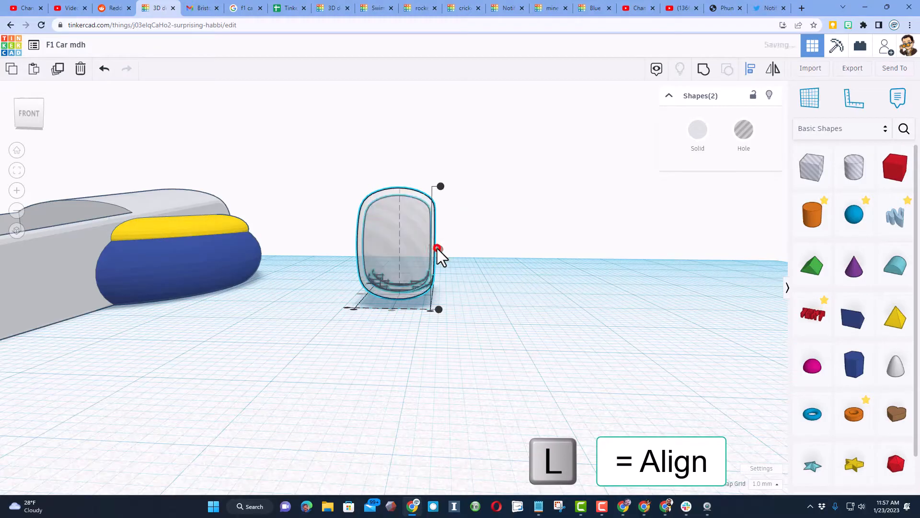
{"action": "right_click_drag", "start_coordinate": [426, 271], "coordinate": [339, 287]}
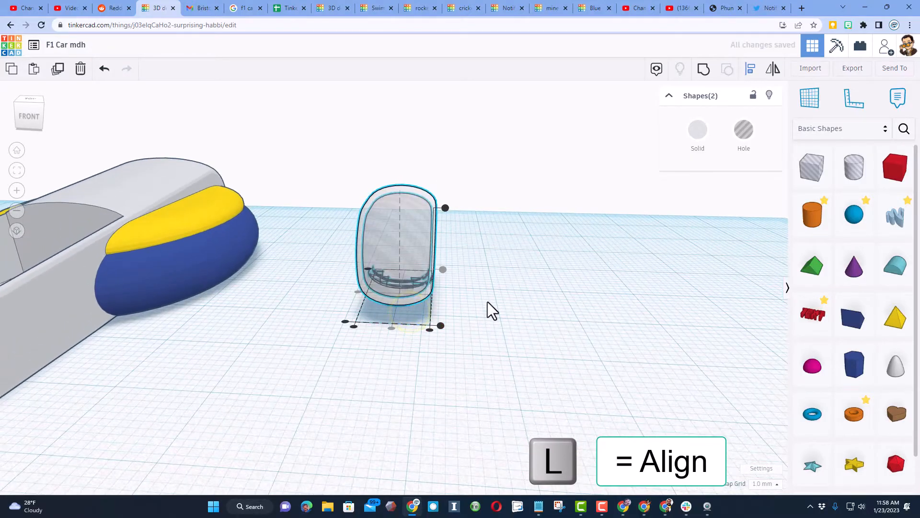
Select the upright capsule together with its inner hole and group them to hollow out the capsule.
{"action": "left_click", "coordinate": [521, 283]}
{"action": "left_click_drag", "start_coordinate": [506, 244], "coordinate": [407, 300]}
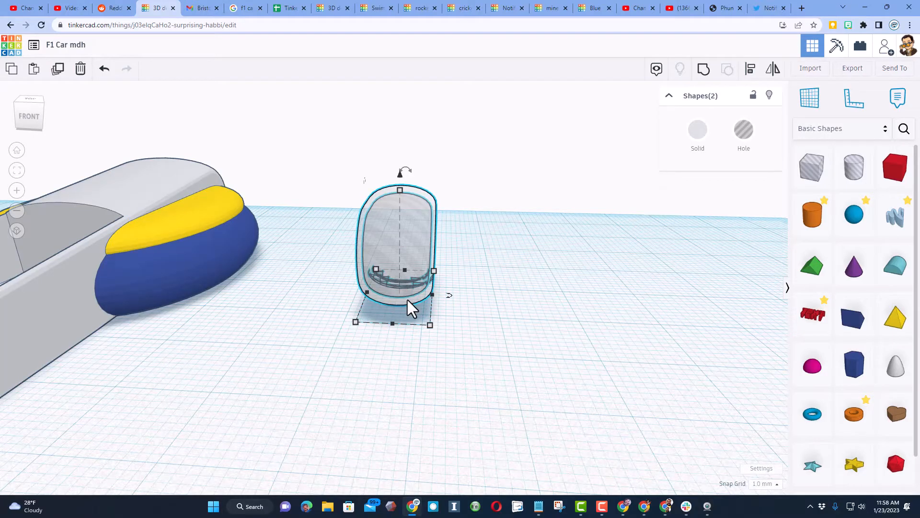
{"action": "left_click", "coordinate": [407, 301]}
{"action": "right_click_drag", "start_coordinate": [407, 302], "coordinate": [561, 236]}
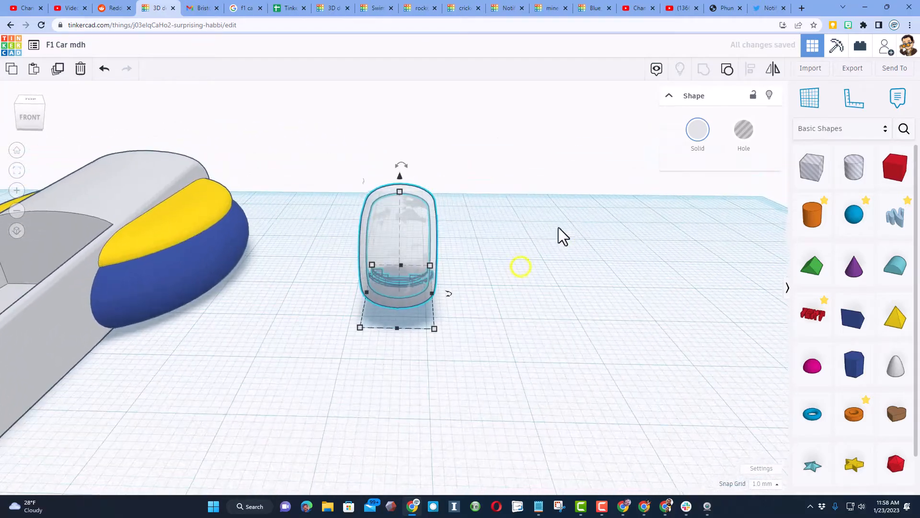
Place a box hole under the hollow capsule, flatten it and stretch it to cover the capsule's whole lower part.
{"action": "left_click_drag", "start_coordinate": [812, 167], "coordinate": [404, 261]}
{"action": "left_click_drag", "start_coordinate": [406, 133], "coordinate": [408, 237]}
{"action": "right_click_drag", "start_coordinate": [408, 237], "coordinate": [410, 292]}
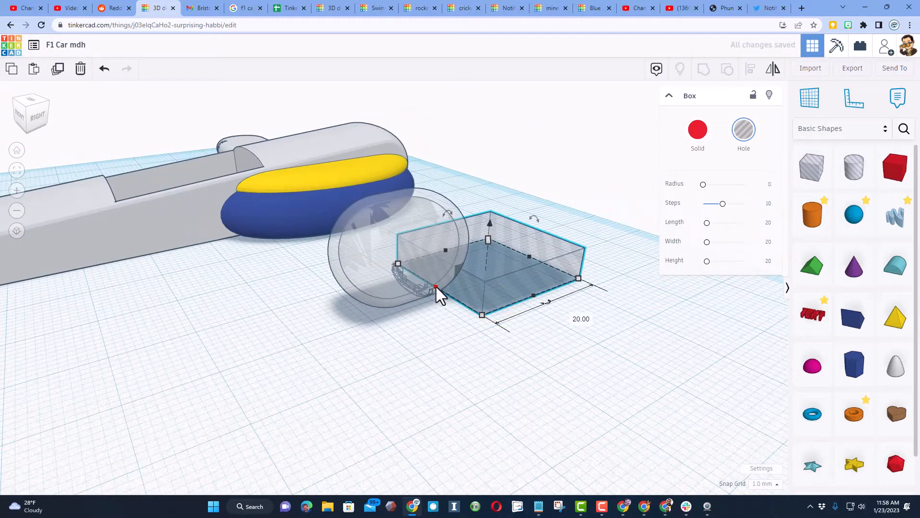
{"action": "left_click_drag", "start_coordinate": [435, 287], "coordinate": [309, 322]}
{"action": "right_click_drag", "start_coordinate": [270, 323], "coordinate": [590, 312]}
{"action": "left_click", "coordinate": [592, 309]}
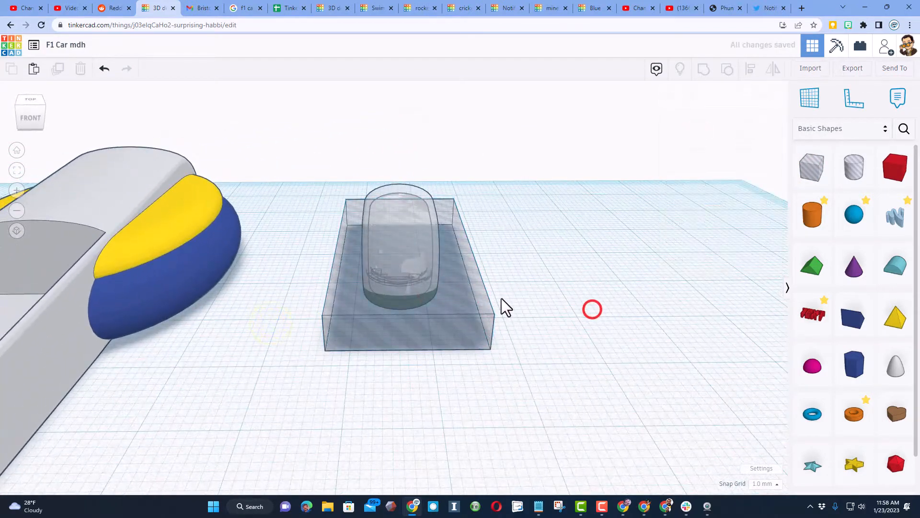
Add a second box hole covering the front half of the hollow capsule.
{"action": "right_click_drag", "start_coordinate": [565, 261], "coordinate": [359, 266]}
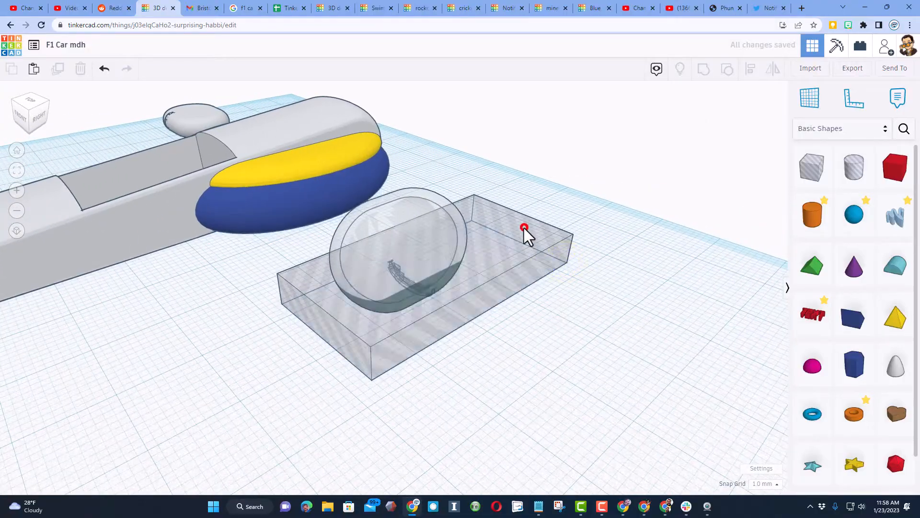
{"action": "left_click_drag", "start_coordinate": [812, 167], "coordinate": [321, 350]}
{"action": "left_click", "coordinate": [503, 380]}
{"action": "right_click_drag", "start_coordinate": [581, 363], "coordinate": [685, 399]}
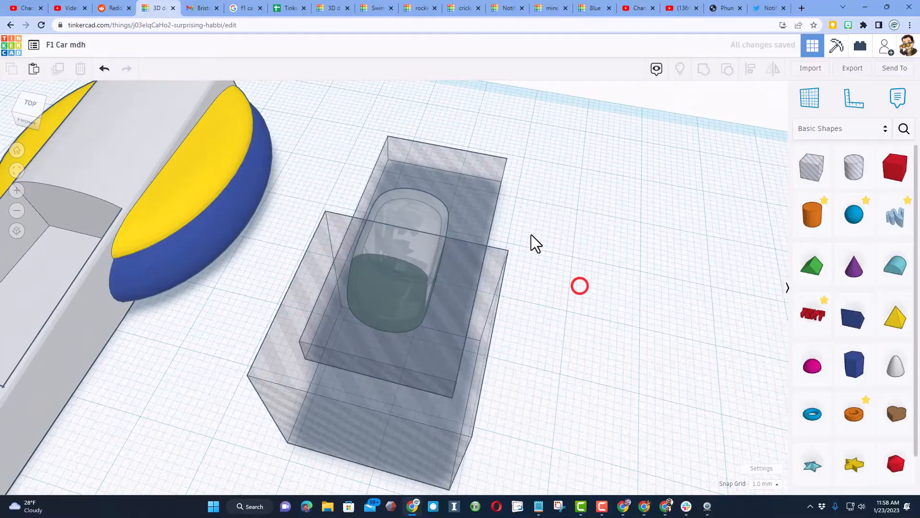
Group the capsule with both box holes to cut it into an open arch.
{"action": "left_click_drag", "start_coordinate": [387, 284], "coordinate": [358, 302]}
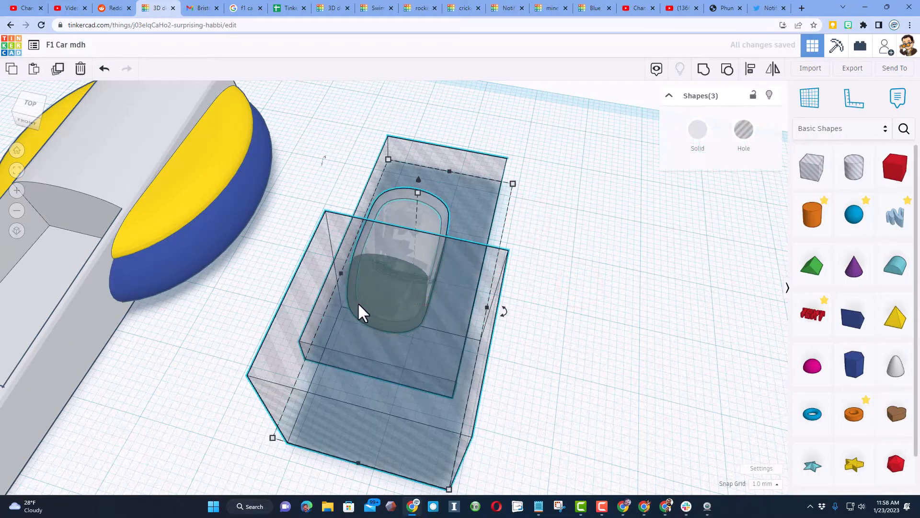
{"action": "key", "text": "ctrl+g"}
{"action": "right_click_drag", "start_coordinate": [577, 316], "coordinate": [557, 271]}
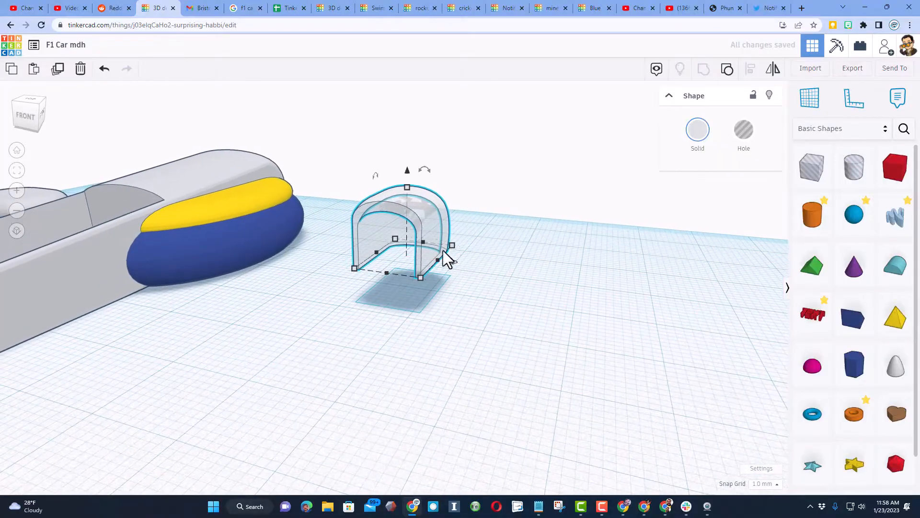
Color the arch solid dark blue from the preset colors.
{"action": "right_click_drag", "start_coordinate": [424, 243], "coordinate": [383, 284]}
{"action": "scroll", "coordinate": [382, 284], "scroll_direction": "down", "scroll_amount": 2}
{"action": "left_click", "coordinate": [388, 243]}
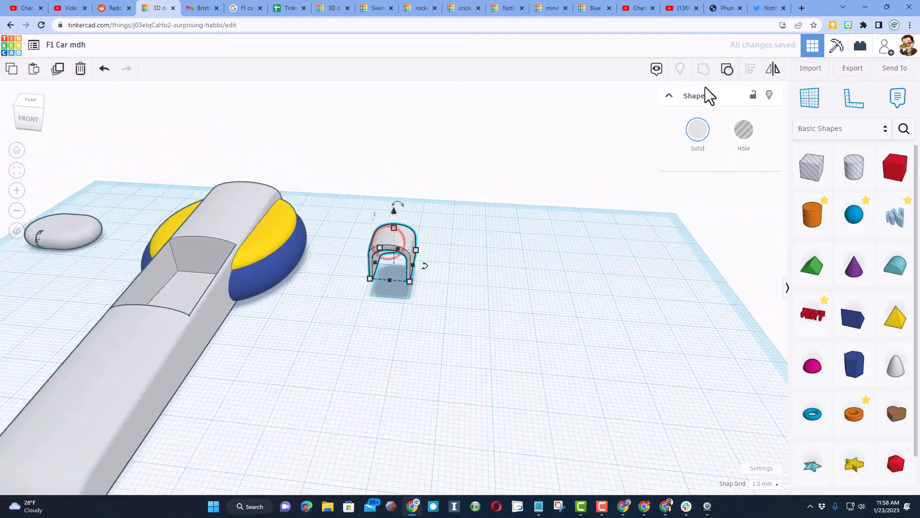
{"action": "left_click", "coordinate": [698, 132]}
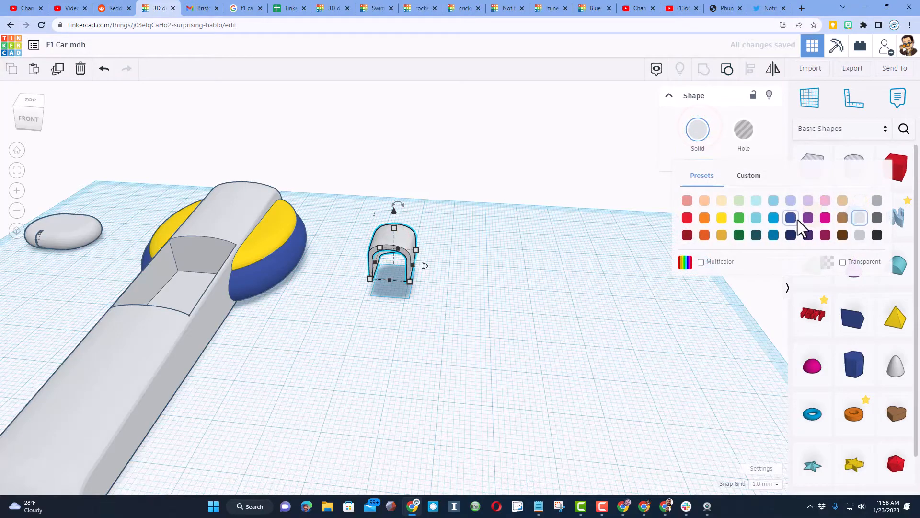
{"action": "left_click", "coordinate": [791, 218]}
{"action": "left_click", "coordinate": [470, 262]}
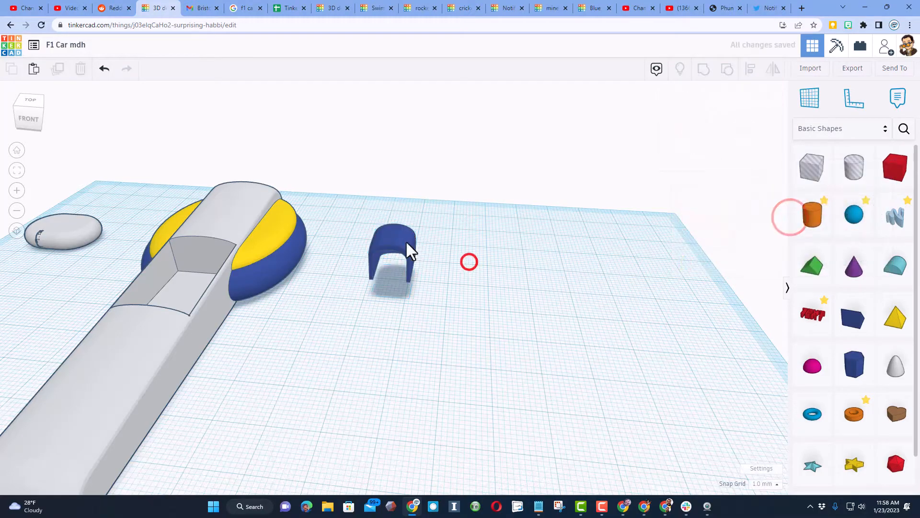
Duplicate the blue arch and place the copy on the car body just behind the cockpit opening.
{"action": "left_click", "coordinate": [406, 241]}
{"action": "key", "text": "ctrl+d"}
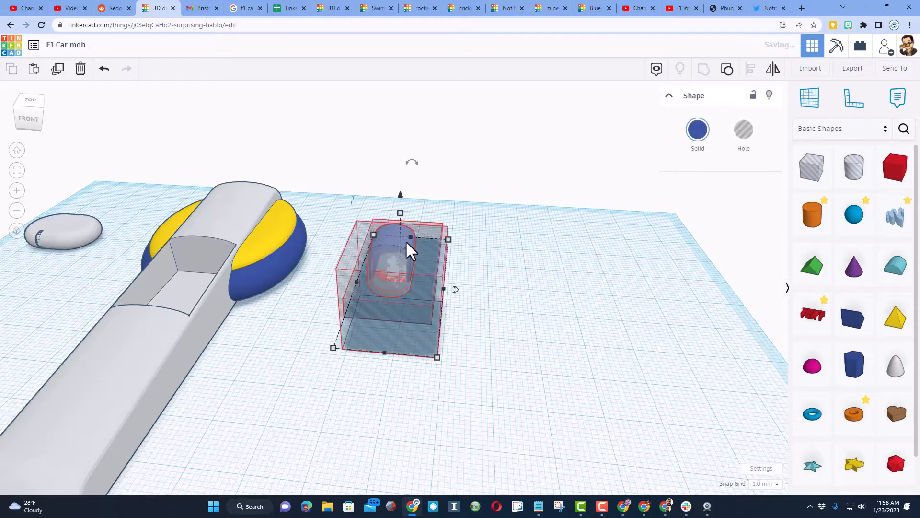
{"action": "left_click_drag", "start_coordinate": [393, 239], "coordinate": [206, 172]}
{"action": "left_click", "coordinate": [210, 258]}
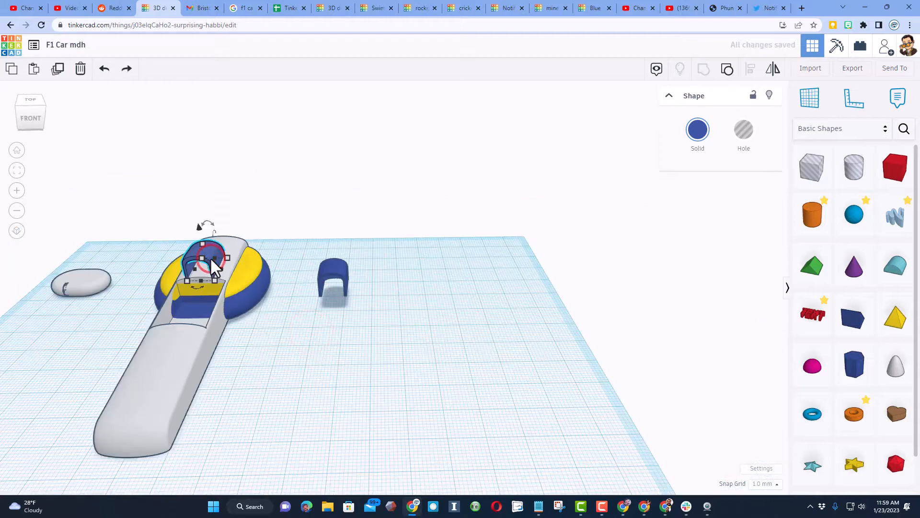
{"action": "left_click", "coordinate": [257, 343]}
{"action": "right_click_drag", "start_coordinate": [234, 318], "coordinate": [269, 235]}
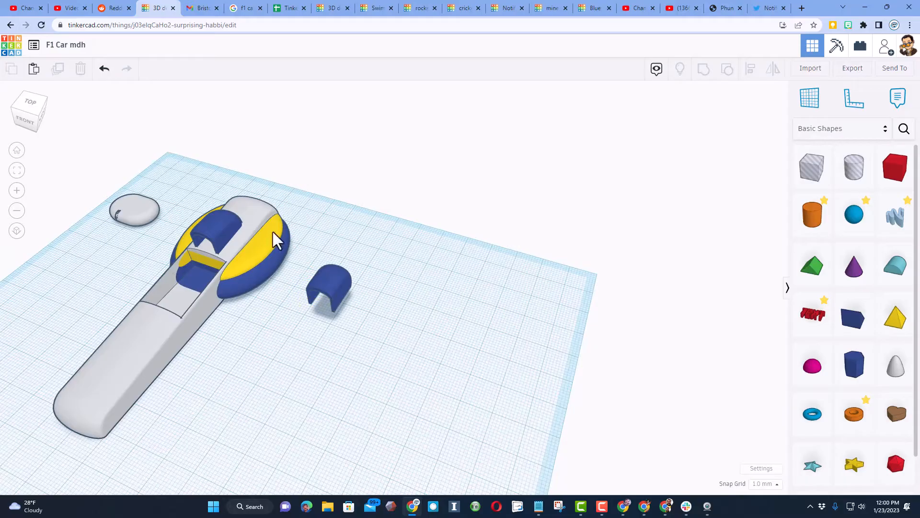
Search the community shapes for "extr", place an Extrusion on the workplane and reshape its round profile into a pointed, curved leaf.
{"action": "left_click", "coordinate": [904, 128]}
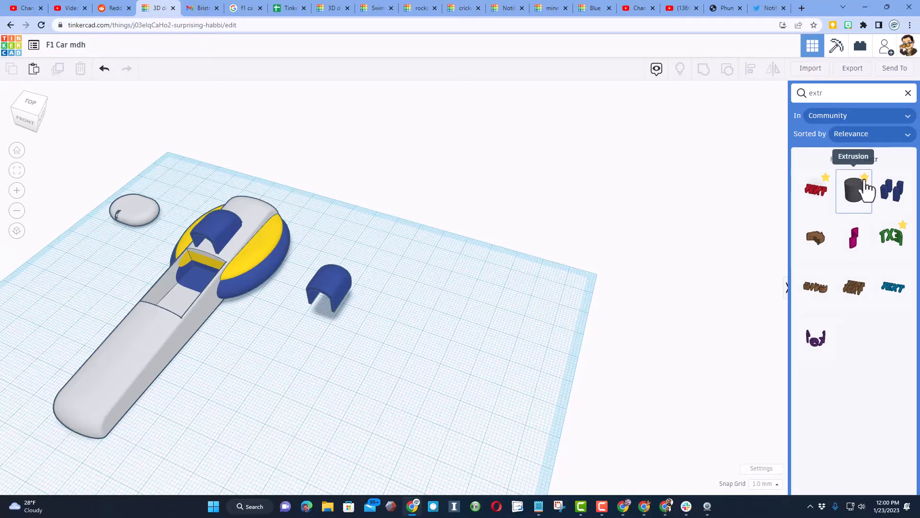
{"action": "left_click_drag", "start_coordinate": [853, 210], "coordinate": [411, 314]}
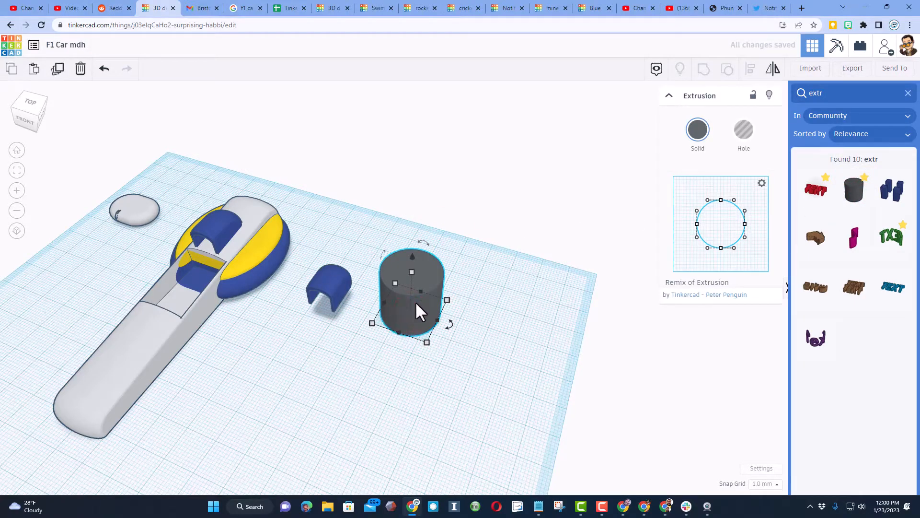
{"action": "left_click_drag", "start_coordinate": [709, 200], "coordinate": [710, 190]}
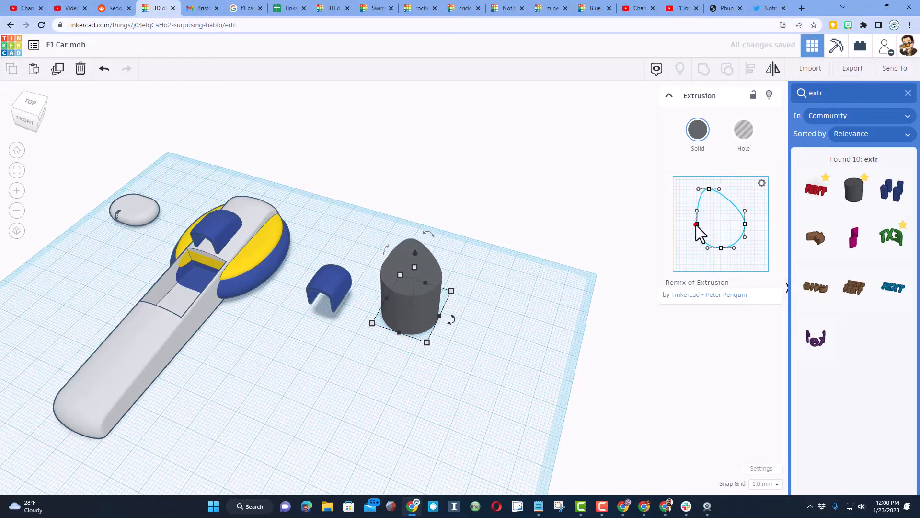
{"action": "left_click_drag", "start_coordinate": [697, 224], "coordinate": [715, 223]}
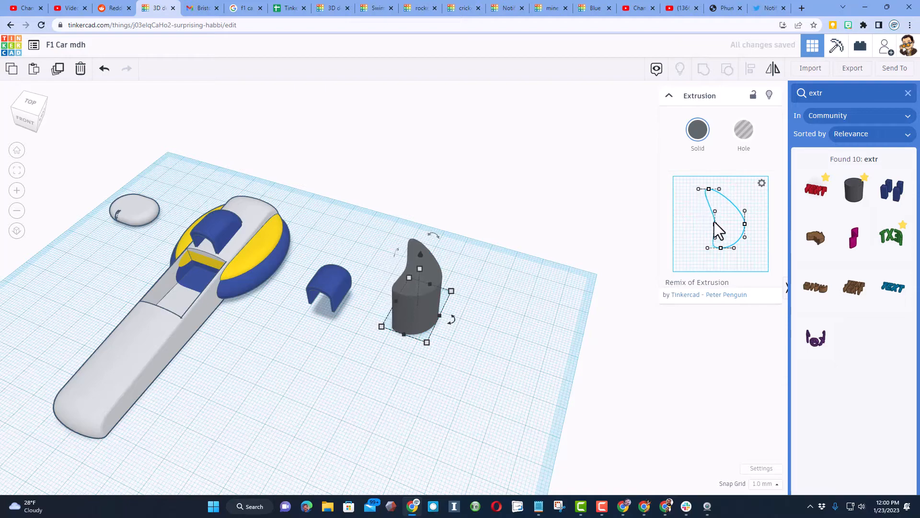
{"action": "left_click", "coordinate": [720, 248]}
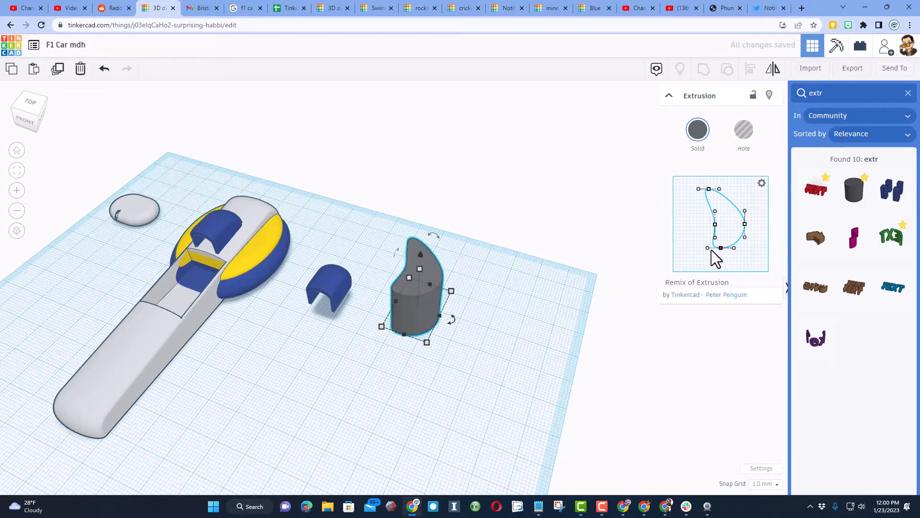
{"action": "left_click_drag", "start_coordinate": [709, 249], "coordinate": [732, 257]}
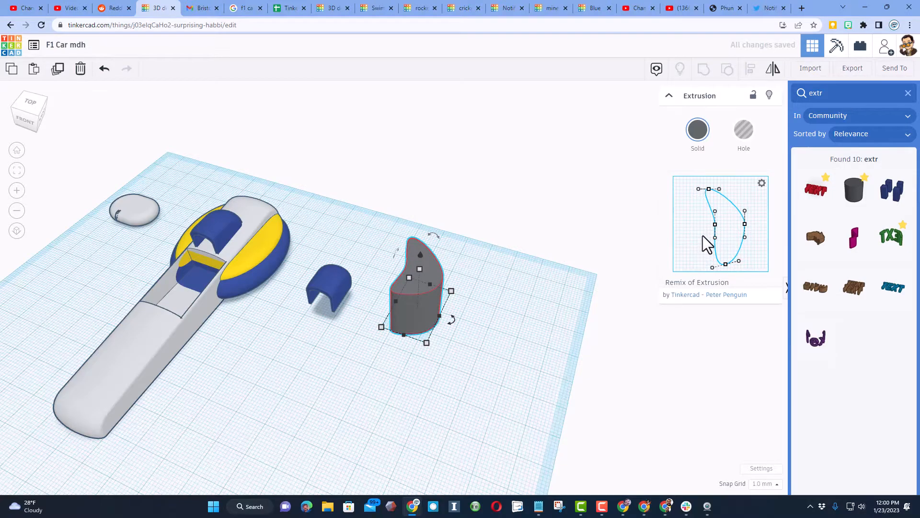
Turn the curved extrusion into a hole and move it to the rear outer corner of the car's side pod.
{"action": "left_click", "coordinate": [745, 139]}
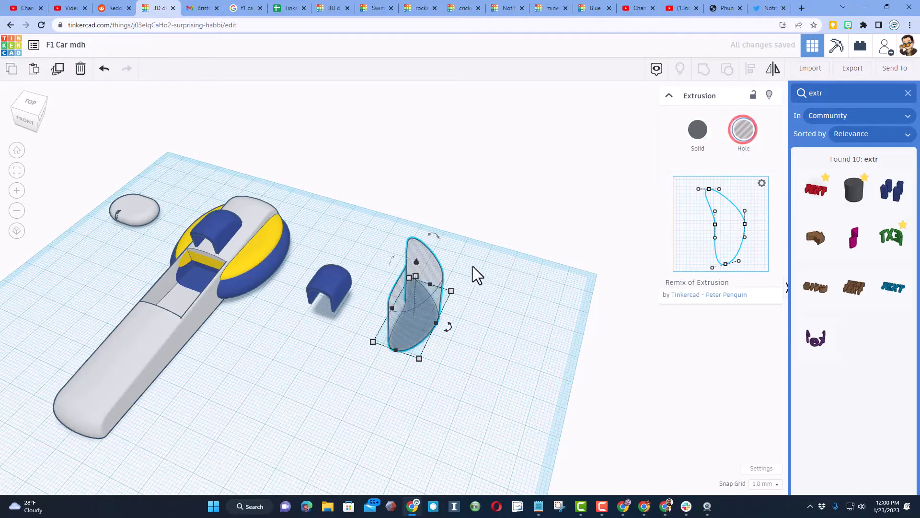
{"action": "left_click_drag", "start_coordinate": [411, 290], "coordinate": [293, 212]}
{"action": "right_click_drag", "start_coordinate": [293, 212], "coordinate": [283, 281]}
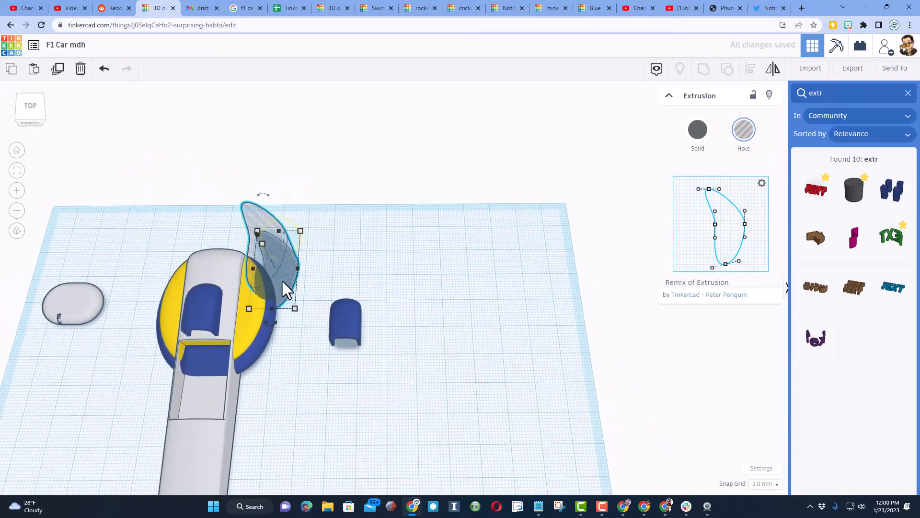
Mirror the curved hole left to right and rotate it slightly to follow the side pod's rear edge.
{"action": "left_click", "coordinate": [771, 68]}
{"action": "left_click", "coordinate": [269, 322]}
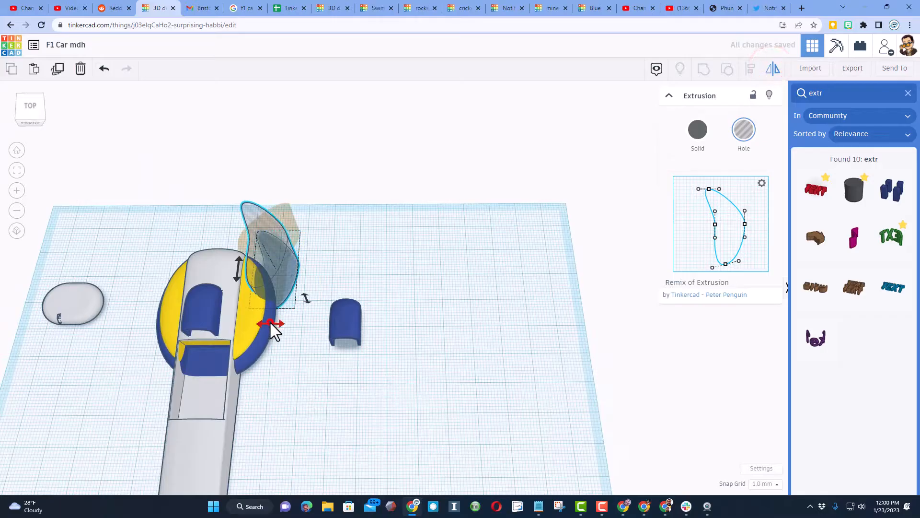
{"action": "left_click", "coordinate": [322, 261]}
{"action": "left_click", "coordinate": [266, 275]}
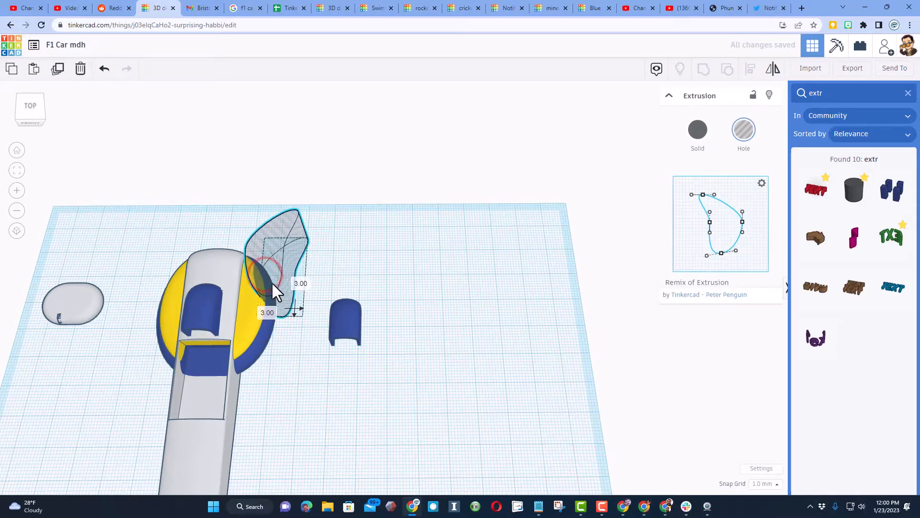
{"action": "right_click_drag", "start_coordinate": [306, 267], "coordinate": [281, 343]}
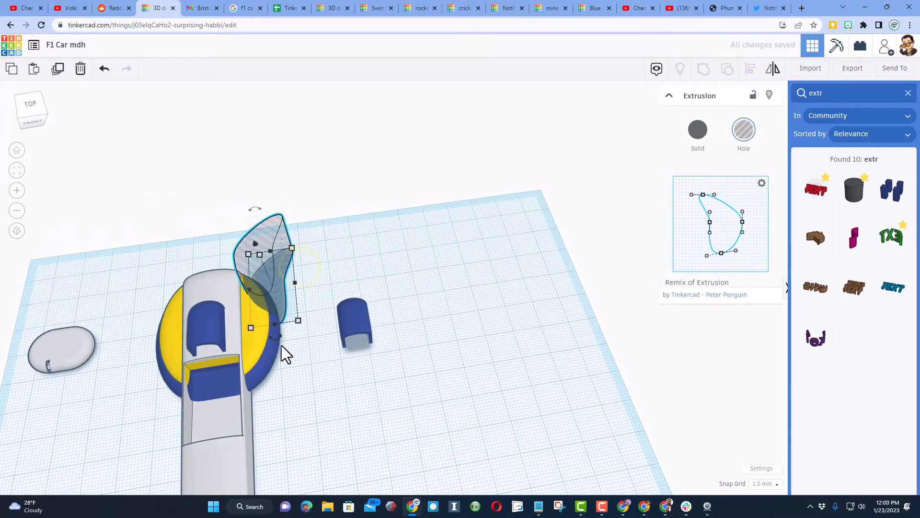
{"action": "left_click_drag", "start_coordinate": [280, 341], "coordinate": [318, 373]}
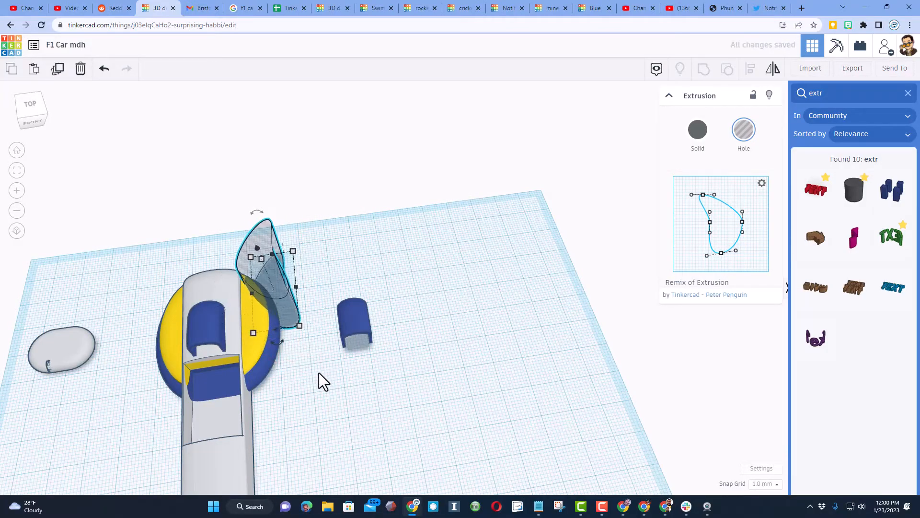
Refine the curved hole's profile and shift it so it overlaps the side pod's rear corner.
{"action": "right_click_drag", "start_coordinate": [238, 317], "coordinate": [415, 263]}
{"action": "left_click_drag", "start_coordinate": [710, 223], "coordinate": [744, 241]}
{"action": "right_click_drag", "start_coordinate": [397, 267], "coordinate": [407, 307]}
{"action": "left_click_drag", "start_coordinate": [268, 275], "coordinate": [266, 269]}
{"action": "left_click", "coordinate": [280, 339]}
{"action": "left_click", "coordinate": [270, 262]}
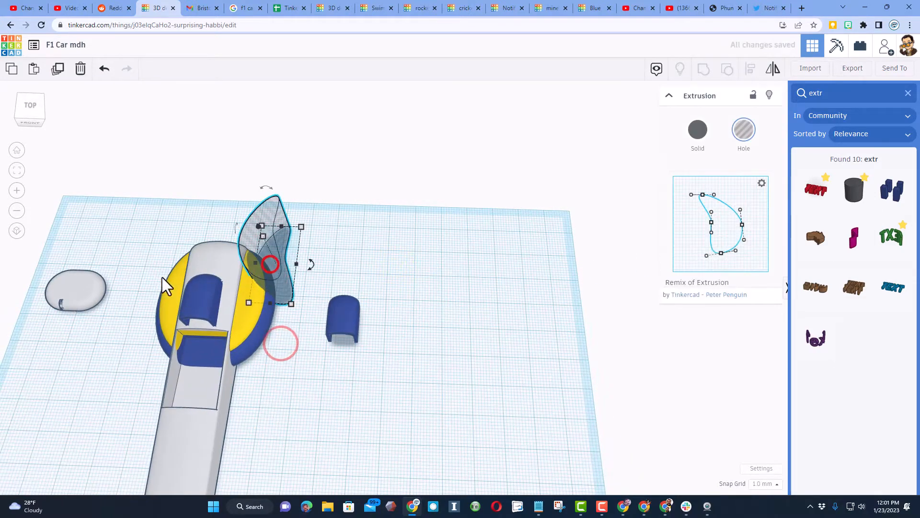
Duplicate the curved hole, move the copy across to the opposite side pod and mirror it left to right.
{"action": "key", "text": "ctrl+d"}
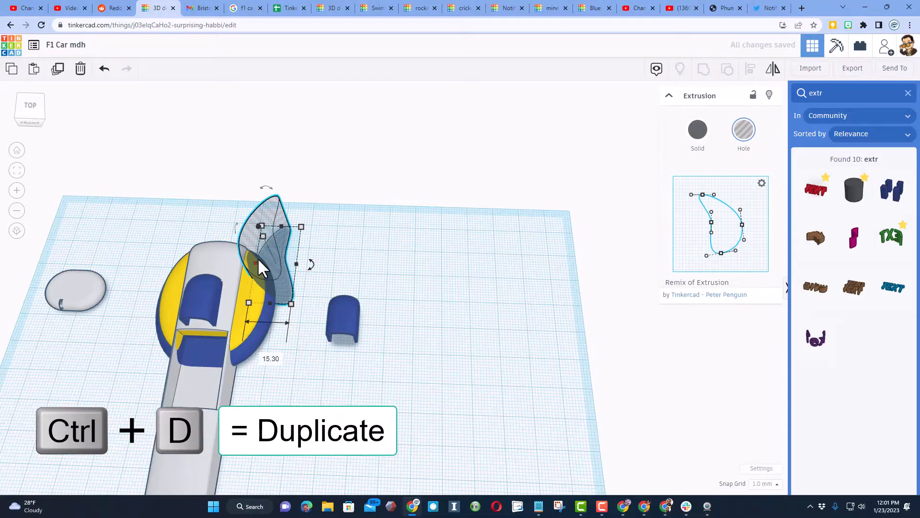
{"action": "key", "text": "shift+Left"}
{"action": "key", "text": "shift+Left"}
{"action": "key", "text": "shift+Left"}
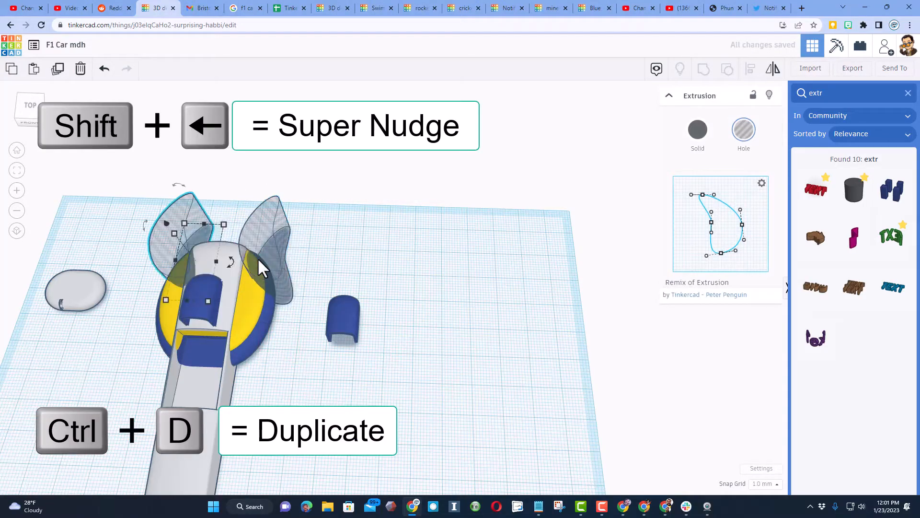
{"action": "left_click", "coordinate": [773, 68]}
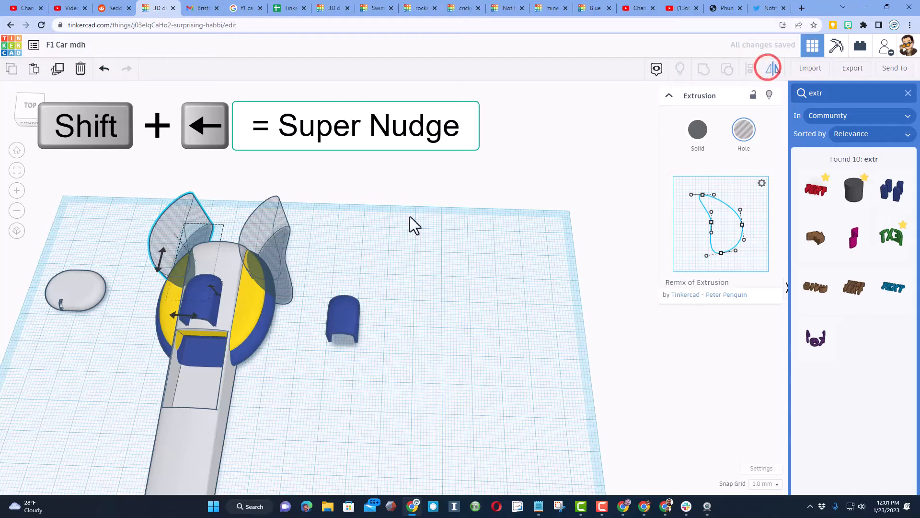
{"action": "left_click", "coordinate": [185, 311]}
{"action": "left_click", "coordinate": [243, 191]}
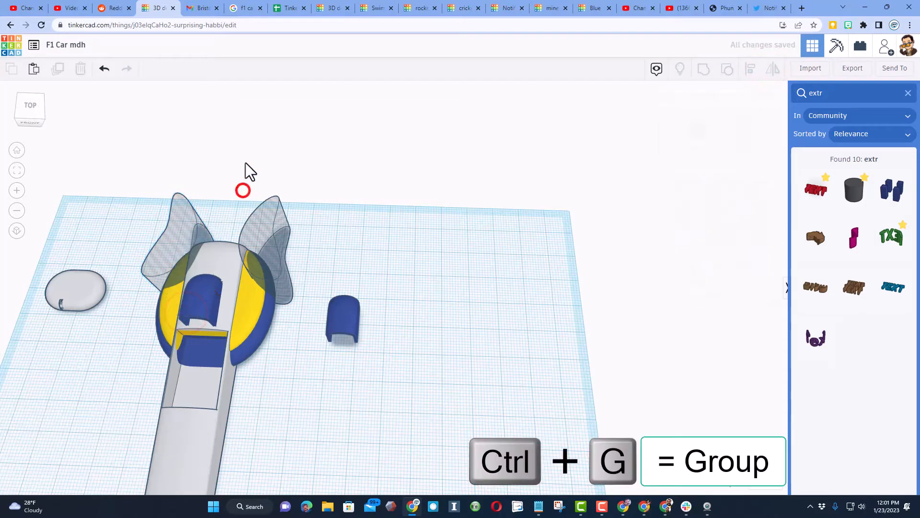
Group the two mirrored curved holes into one hole shape.
{"action": "left_click_drag", "start_coordinate": [188, 188], "coordinate": [283, 213]}
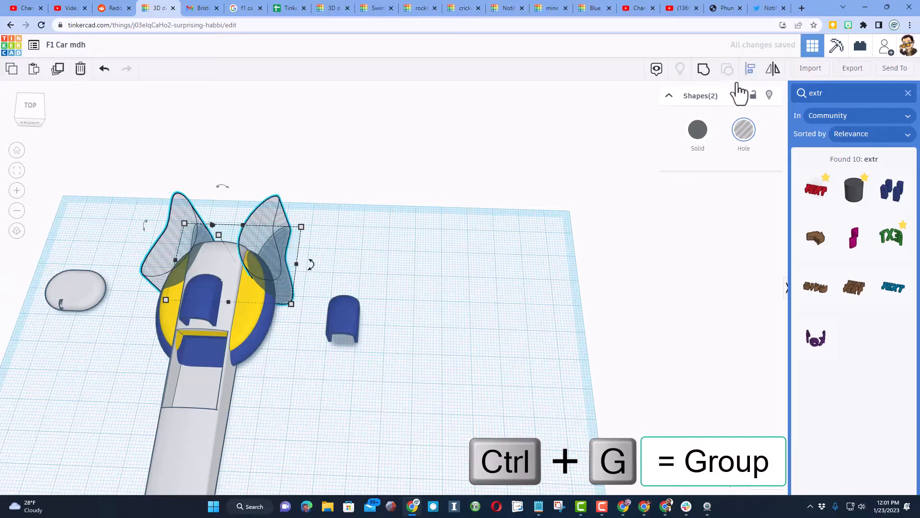
{"action": "left_click", "coordinate": [703, 69]}
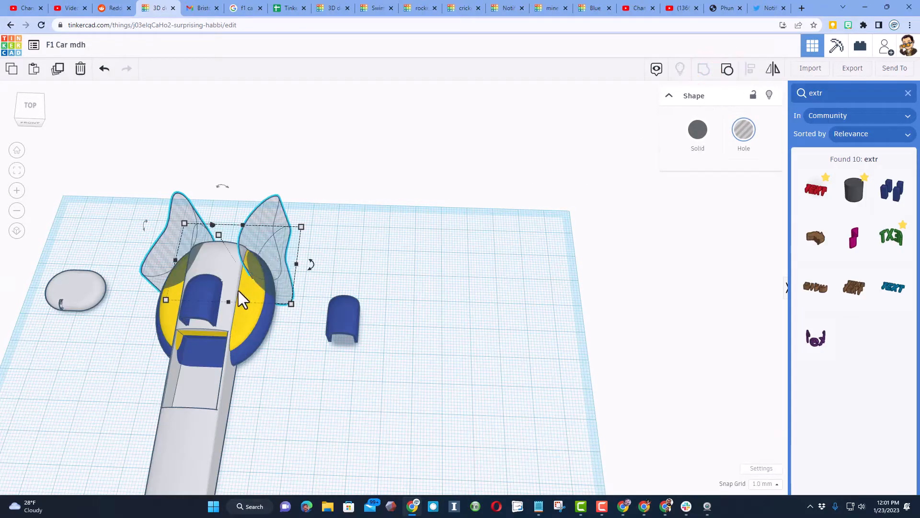
Align the paired curved holes with the car body along its lengthwise centre line.
{"action": "left_click", "coordinate": [211, 263], "text": "shift"}
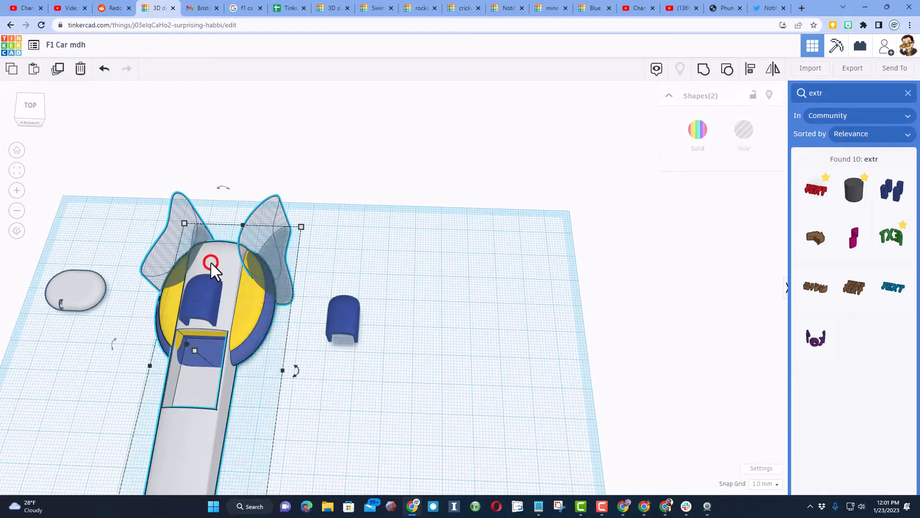
{"action": "left_click", "coordinate": [757, 78]}
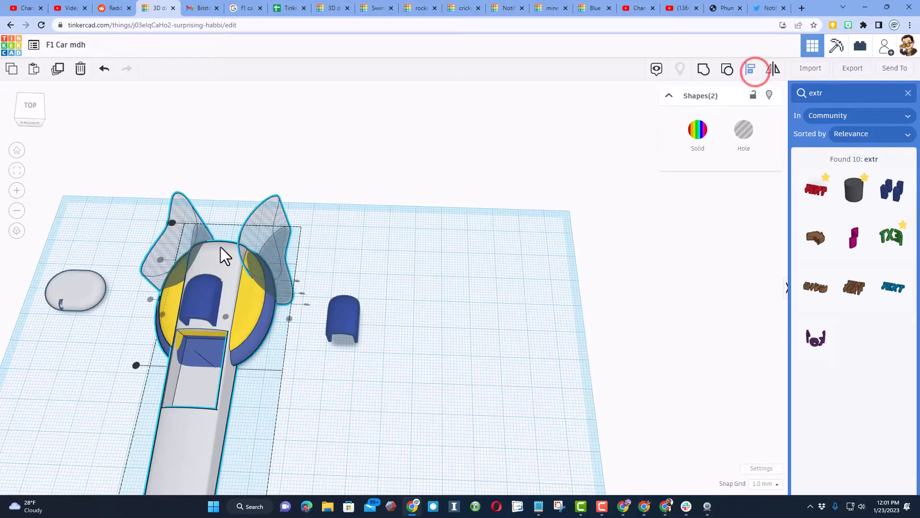
{"action": "right_click_drag", "start_coordinate": [219, 249], "coordinate": [194, 372]}
{"action": "left_click", "coordinate": [214, 378]}
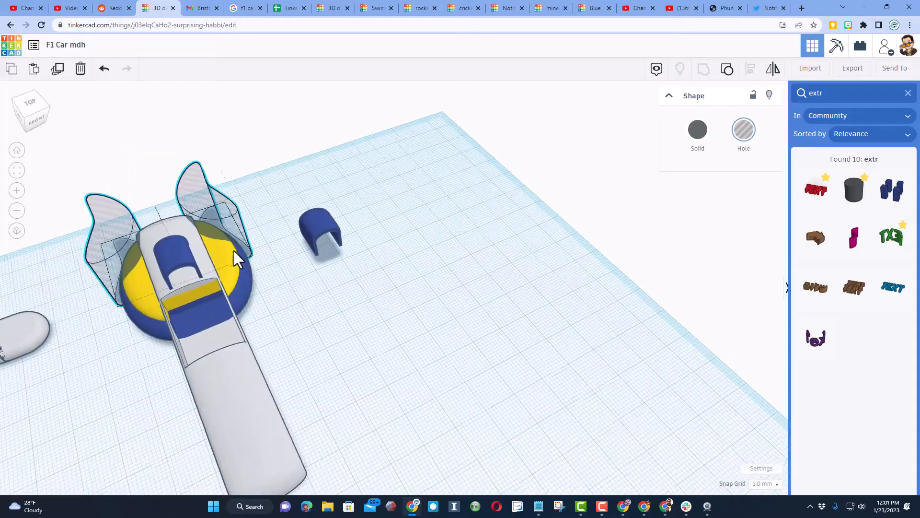
Lower the paired curved holes 9 mm so they pass through the full height of the side pods.
{"action": "right_click_drag", "start_coordinate": [233, 249], "coordinate": [211, 227]}
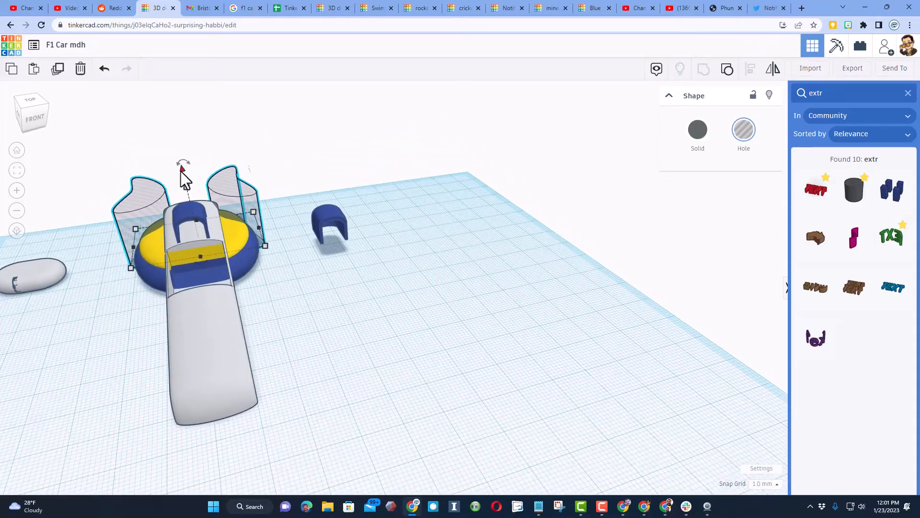
{"action": "left_click_drag", "start_coordinate": [183, 169], "coordinate": [187, 191]}
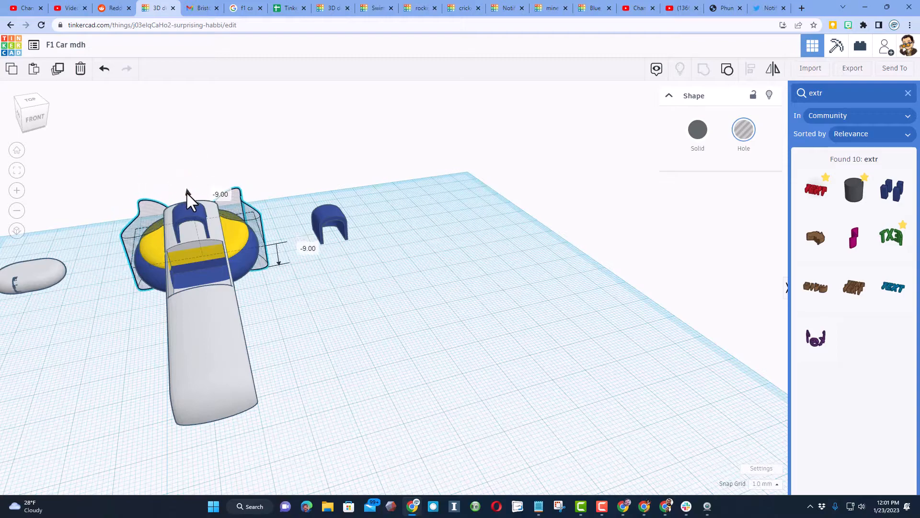
{"action": "right_click_drag", "start_coordinate": [101, 200], "coordinate": [291, 205]}
{"action": "left_click", "coordinate": [297, 176]}
Group the paired curved holes with the car body to cut away the side pods' rear corners.
{"action": "key", "text": "ctrl+g"}
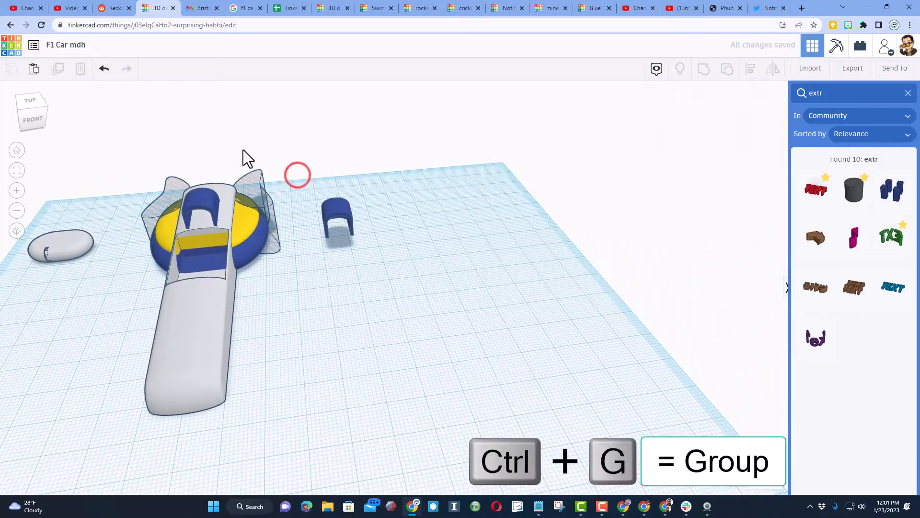
{"action": "left_click_drag", "start_coordinate": [243, 150], "coordinate": [231, 229]}
{"action": "key", "text": "ctrl+g"}
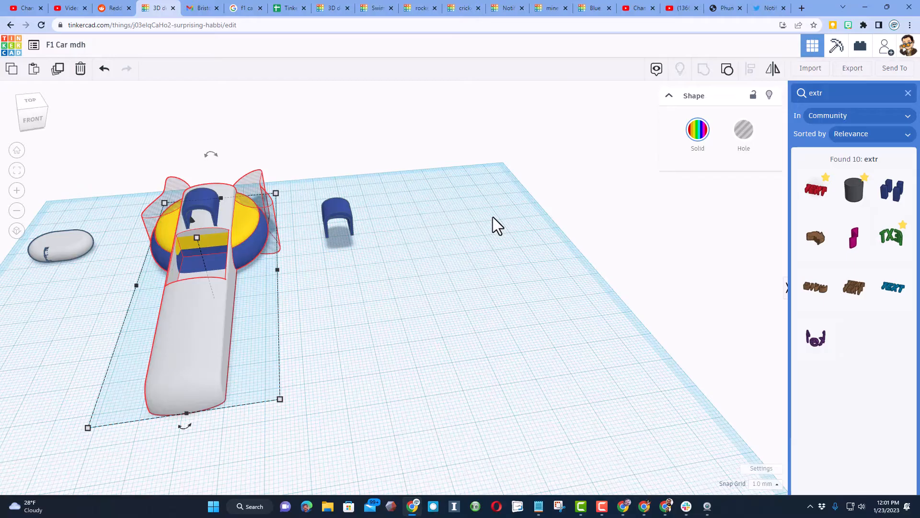
Raise the whole car body 3 mm above the workplane.
{"action": "right_click_drag", "start_coordinate": [469, 296], "coordinate": [370, 356]}
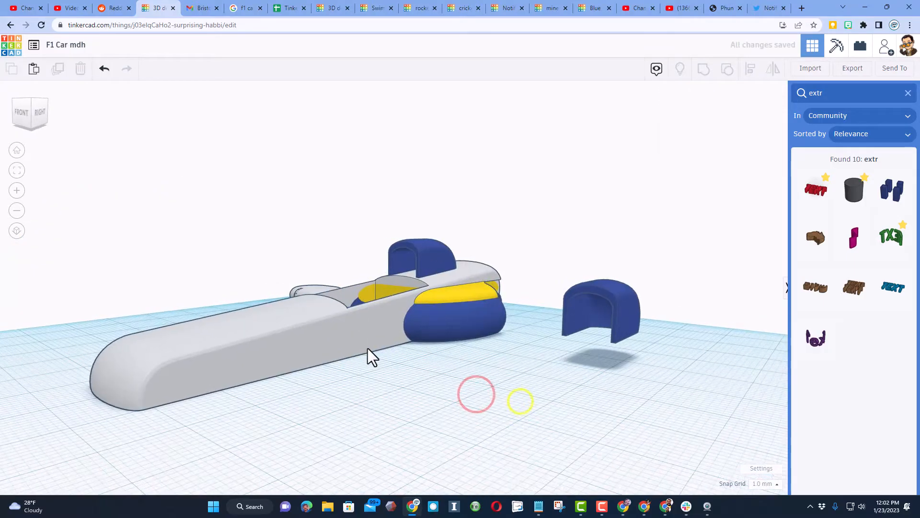
{"action": "left_click", "coordinate": [367, 347]}
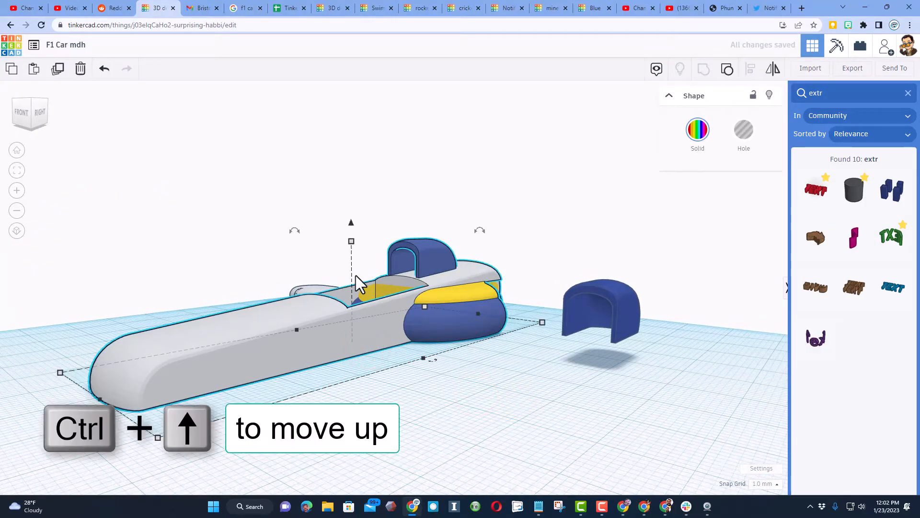
{"action": "key", "text": "ctrl+Up"}
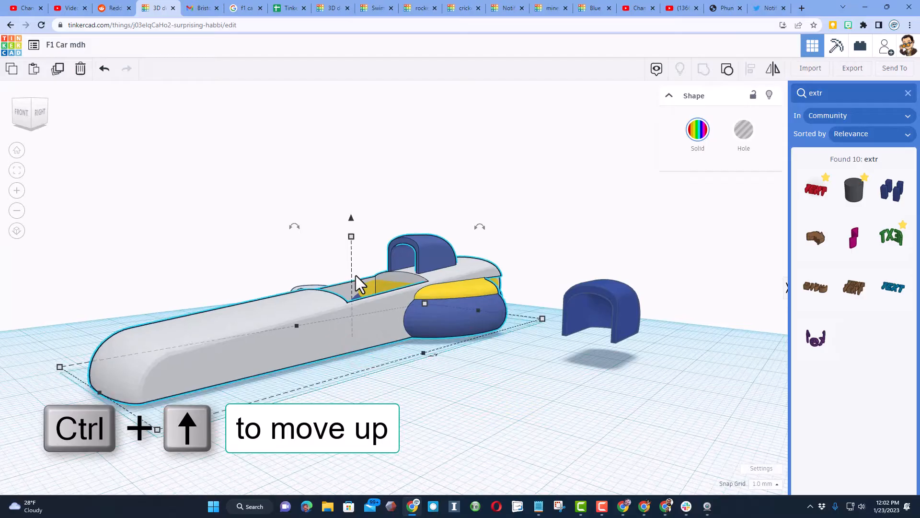
{"action": "key", "text": "ctrl+Up"}
{"action": "key", "text": "ctrl+Up"}
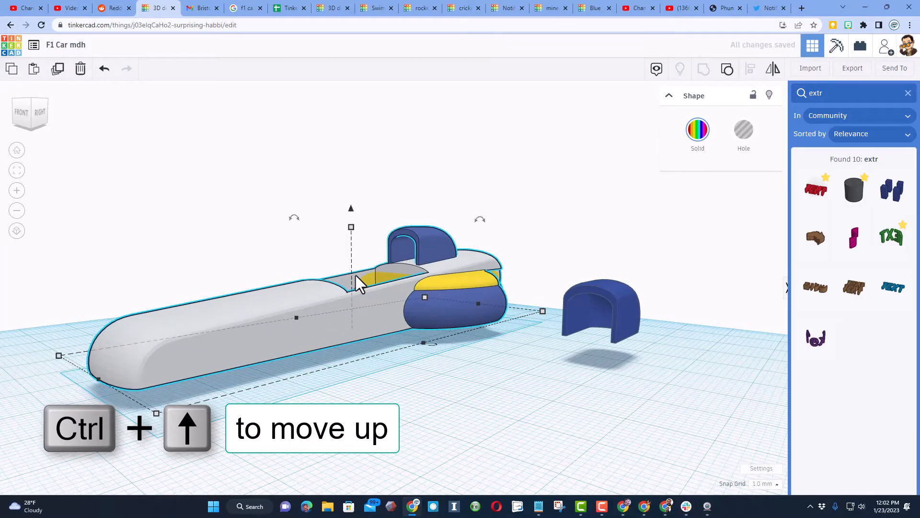
{"action": "right_click_drag", "start_coordinate": [257, 320], "coordinate": [329, 380]}
{"action": "left_click", "coordinate": [384, 409]}
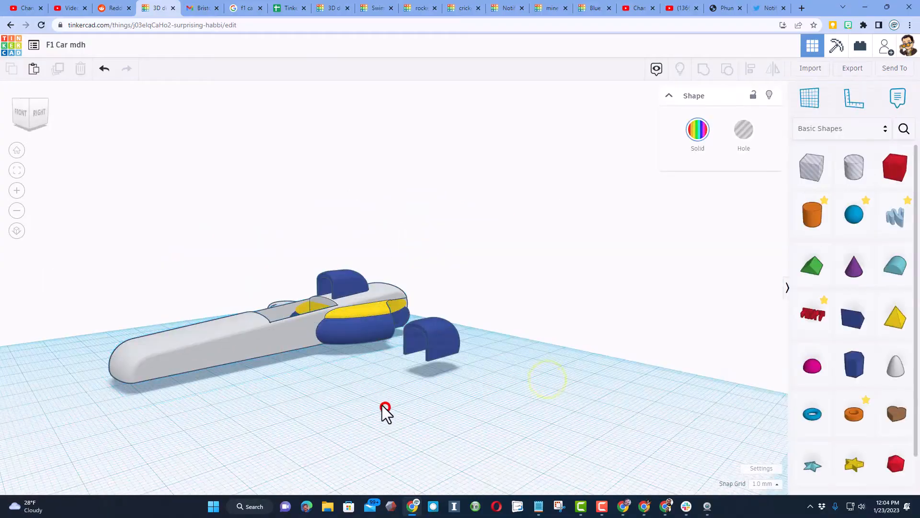
Set a workplane on the body's side face and place the yellow-rimmed Tire from Vehicles & Machines near the nose.
{"action": "right_click_drag", "start_coordinate": [430, 401], "coordinate": [249, 342]}
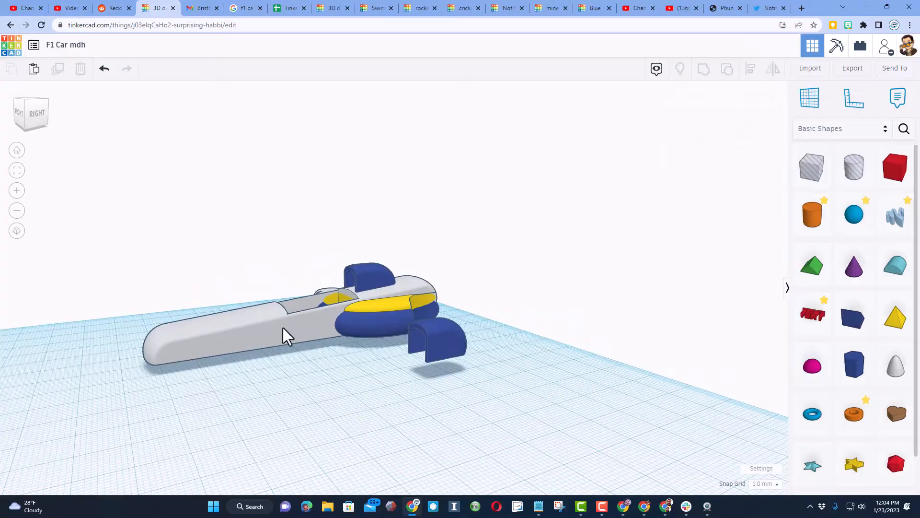
{"action": "key", "text": "w"}
{"action": "left_click", "coordinate": [269, 337]}
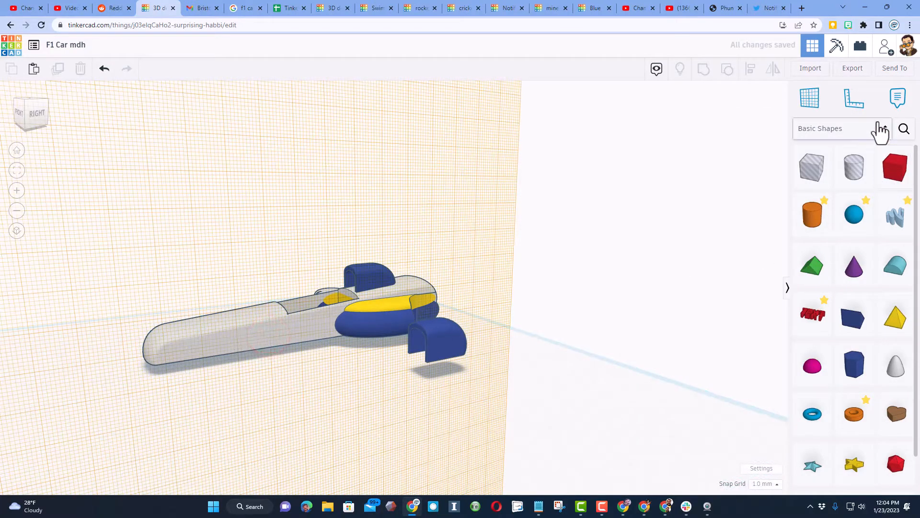
{"action": "left_click", "coordinate": [866, 130]}
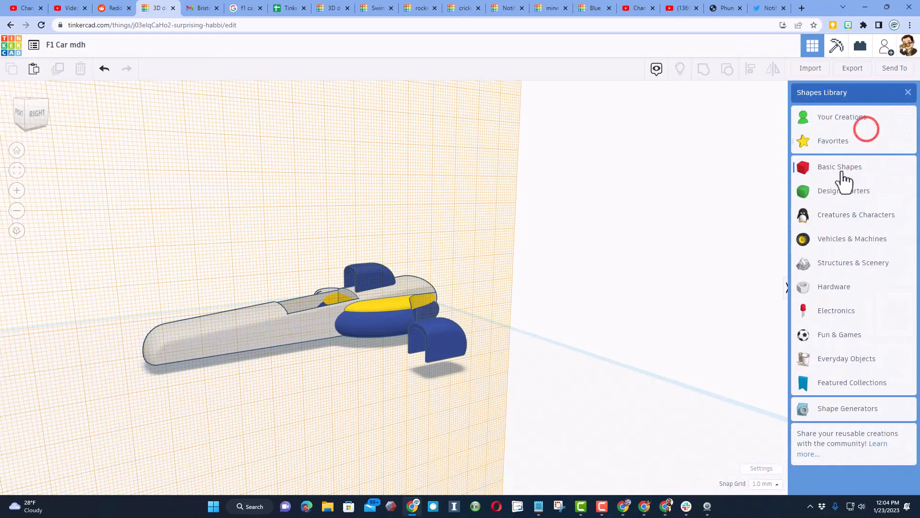
{"action": "left_click", "coordinate": [827, 239]}
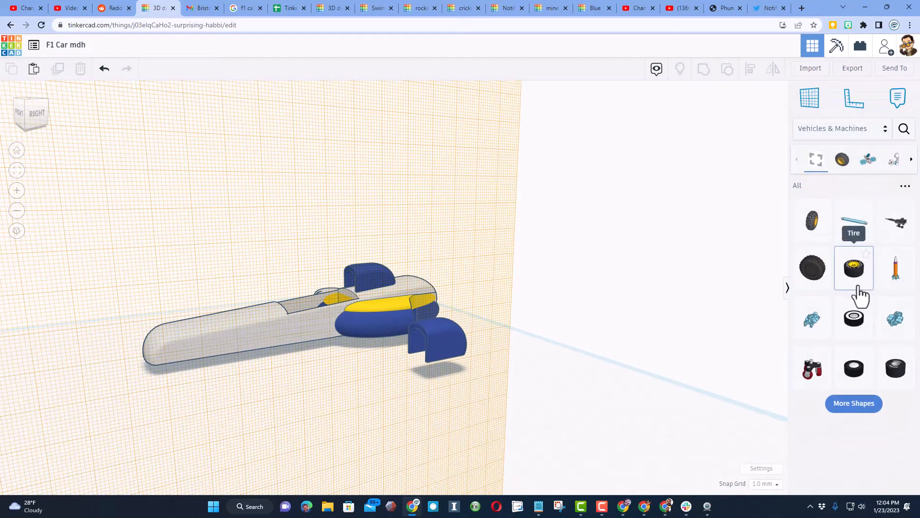
{"action": "left_click_drag", "start_coordinate": [859, 296], "coordinate": [229, 304]}
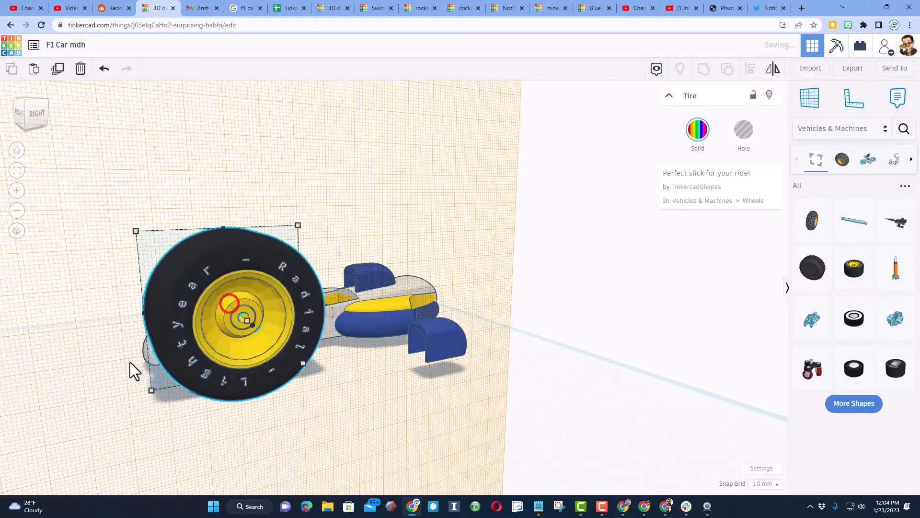
Scale the tire down proportionally to a diameter of 17 mm.
{"action": "right_click_drag", "start_coordinate": [130, 361], "coordinate": [84, 358]}
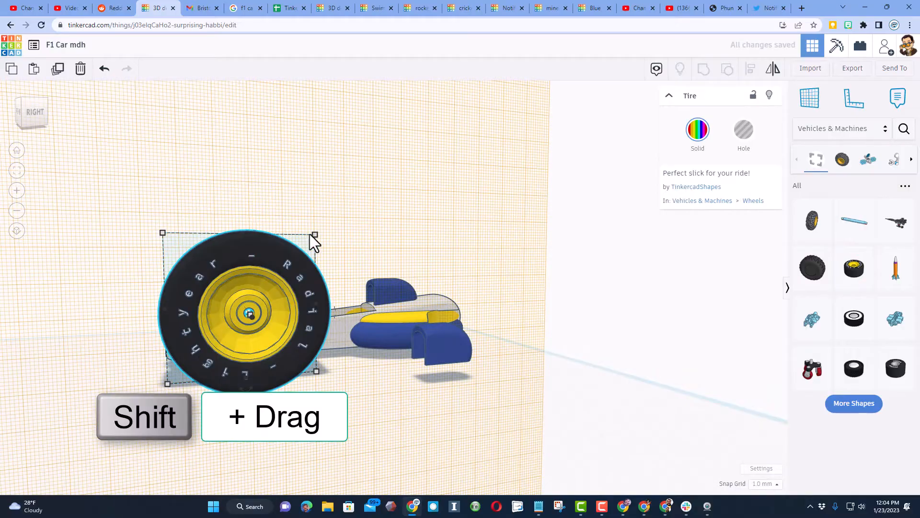
{"action": "left_click_drag", "start_coordinate": [315, 235], "coordinate": [233, 288], "text": "shift"}
{"action": "left_click", "coordinate": [209, 236]}
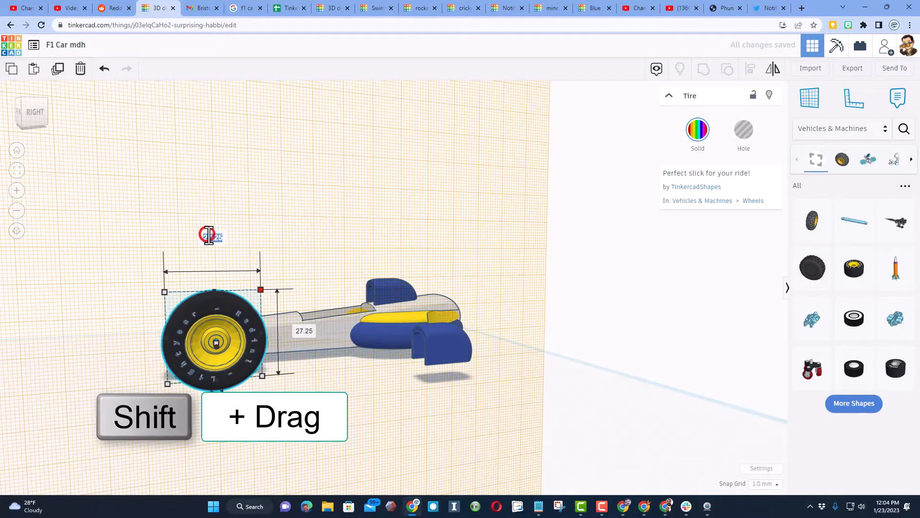
{"action": "type", "text": "17"}
{"action": "key", "text": "Return"}
Restore the default workplane and shift the tire outward, leaving a small gap beside the car's nose.
{"action": "mouse_move", "coordinate": [72, 301]}
{"action": "right_mouse_down"}
{"action": "mouse_move", "coordinate": [159, 313]}
{"action": "mouse_move", "coordinate": [286, 309]}
{"action": "mouse_move", "coordinate": [261, 370]}
{"action": "mouse_move", "coordinate": [275, 390]}
{"action": "mouse_move", "coordinate": [294, 381]}
{"action": "mouse_move", "coordinate": [278, 396]}
{"action": "mouse_move", "coordinate": [341, 393]}
{"action": "mouse_move", "coordinate": [349, 421]}
{"action": "right_mouse_up"}
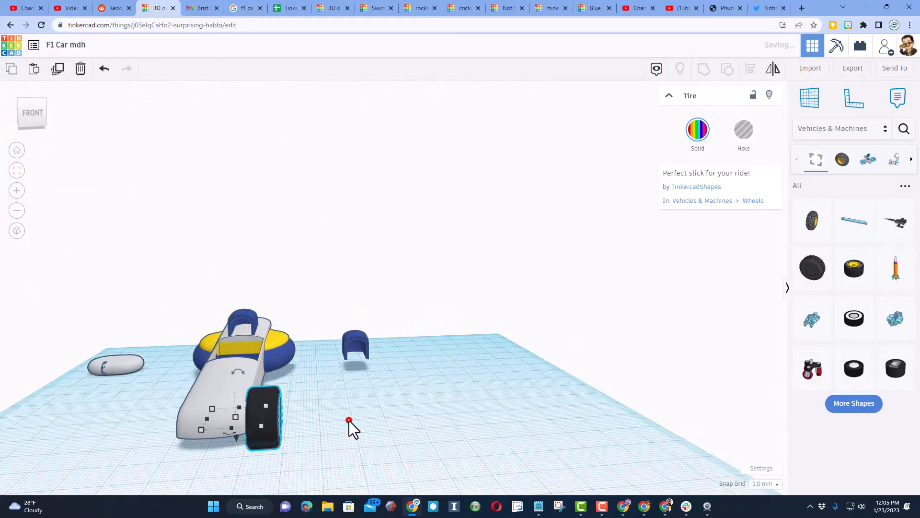
{"action": "right_click_drag", "start_coordinate": [263, 409], "coordinate": [231, 408]}
{"action": "key", "text": "Right"}
{"action": "key", "text": "Right"}
{"action": "key", "text": "Right"}
{"action": "key", "text": "Right"}
{"action": "key", "text": "Right"}
{"action": "key", "text": "Right"}
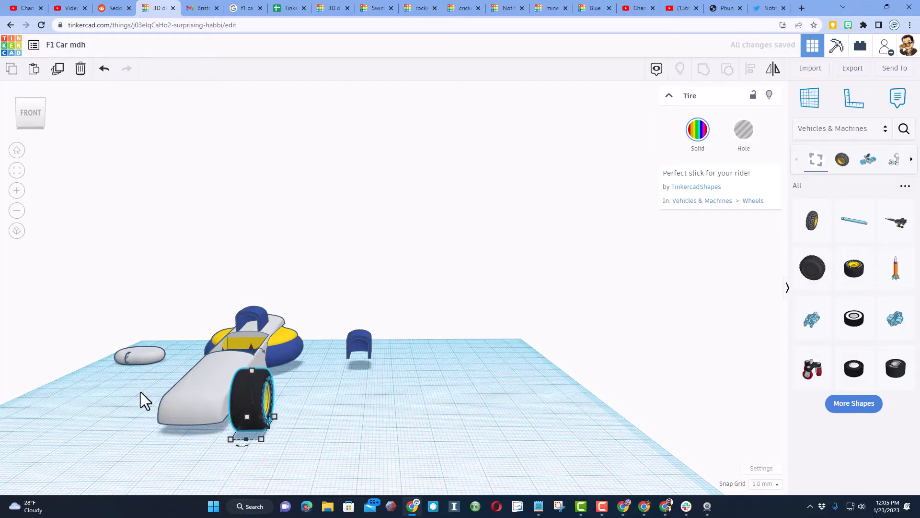
{"action": "right_click_drag", "start_coordinate": [142, 396], "coordinate": [188, 393]}
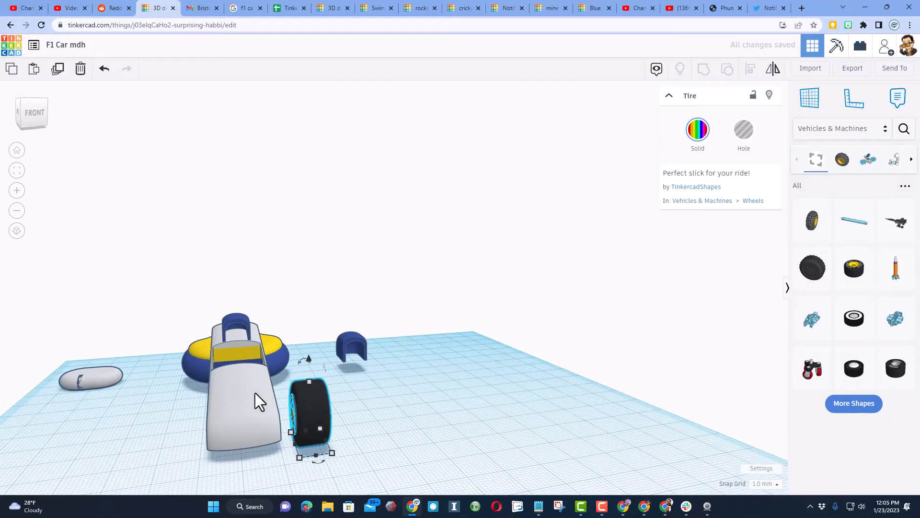
Duplicate the front tire and move the copy 30 mm across to the opposite side of the nose.
{"action": "right_click_drag", "start_coordinate": [255, 393], "coordinate": [268, 430]}
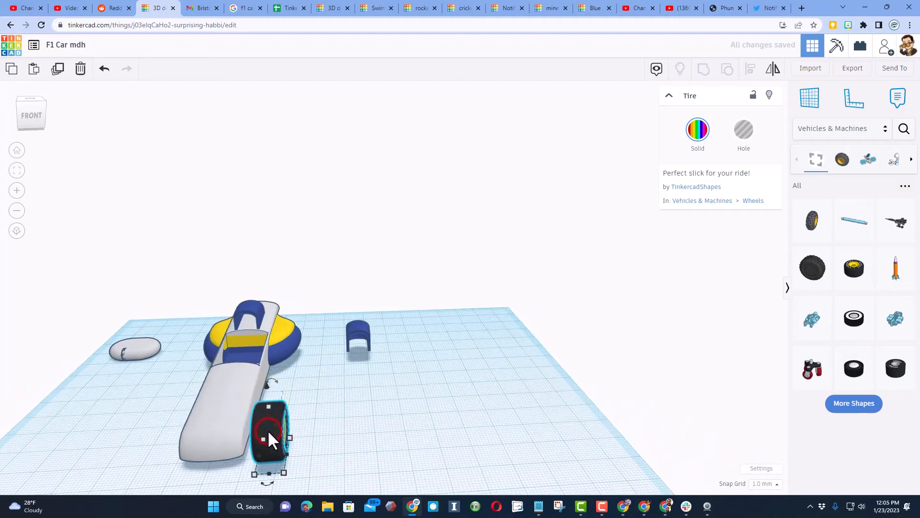
{"action": "key", "text": "ctrl+d"}
{"action": "key", "text": "shift+Left"}
{"action": "key", "text": "shift+Left"}
{"action": "key", "text": "shift+Left"}
{"action": "key", "text": "shift+Left"}
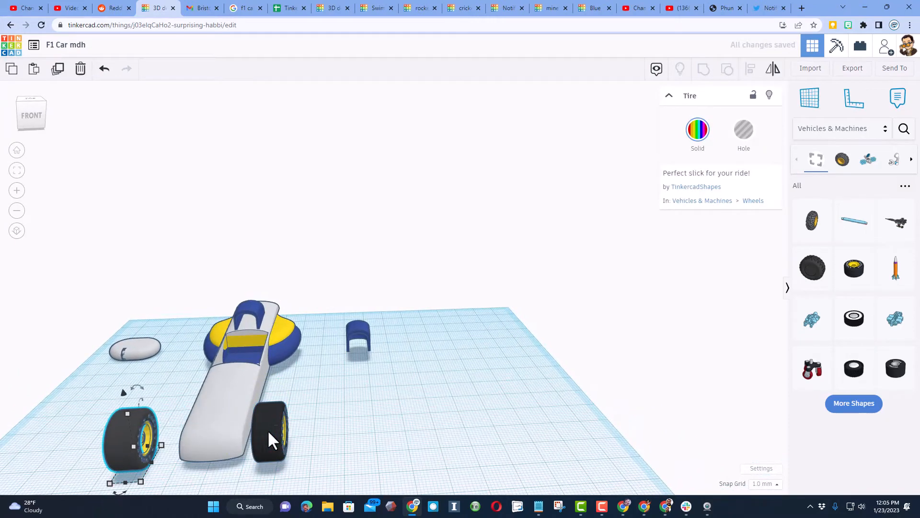
{"action": "key", "text": "shift+Right"}
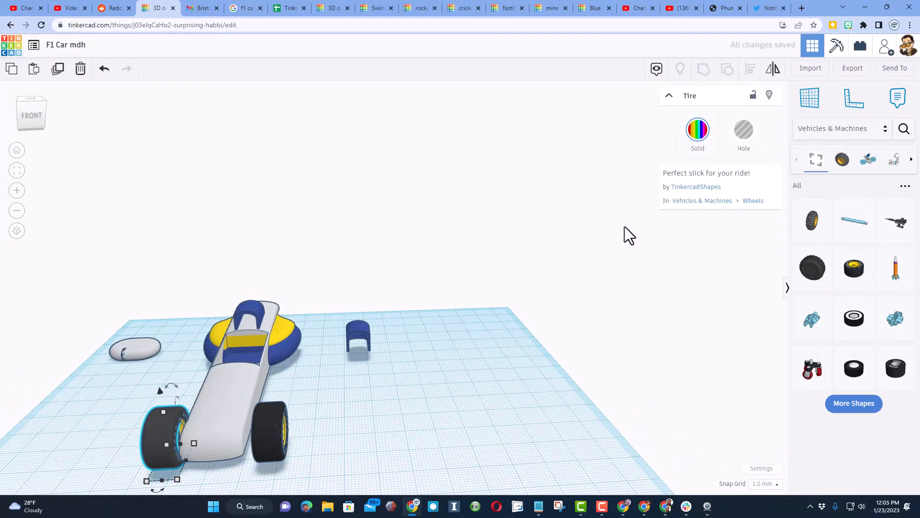
Mirror the copied front tire left to right.
{"action": "left_click", "coordinate": [770, 68]}
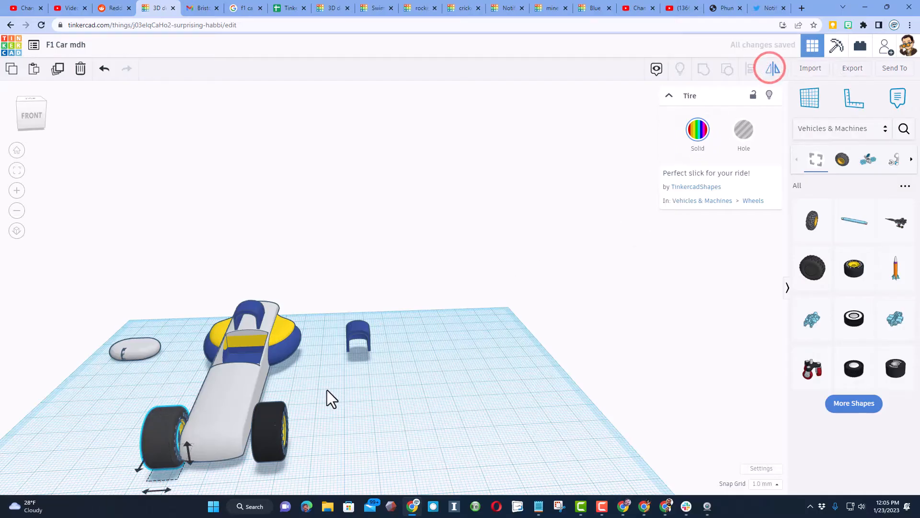
{"action": "left_click", "coordinate": [167, 490]}
{"action": "left_click", "coordinate": [124, 430]}
Group the two front tires into one wheel pair.
{"action": "right_click_drag", "start_coordinate": [122, 429], "coordinate": [175, 451]}
{"action": "left_click", "coordinate": [180, 452]}
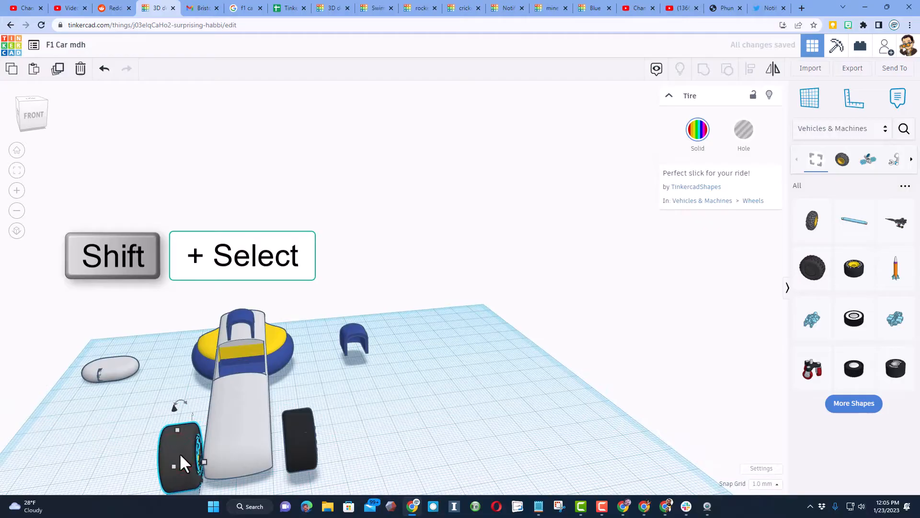
{"action": "left_click", "coordinate": [308, 448], "text": "shift"}
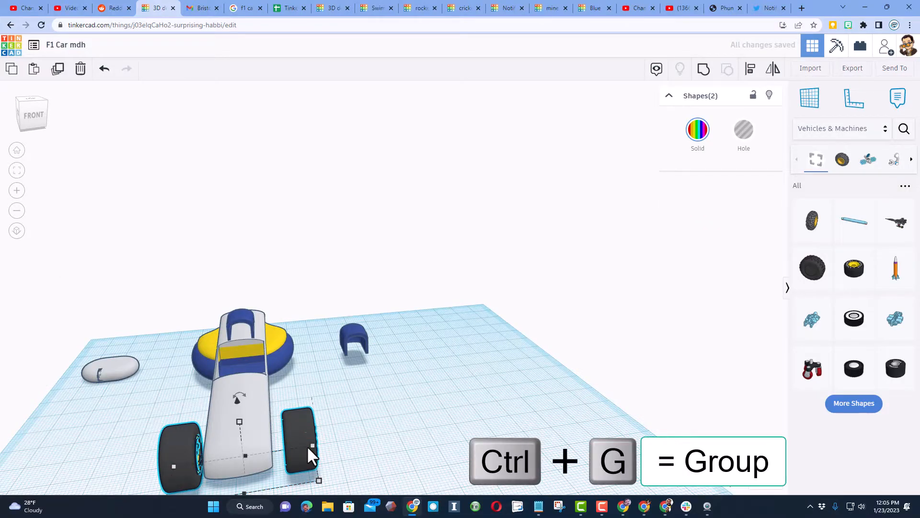
{"action": "key", "text": "ctrl+g"}
Align the front wheel pair with the car body so it is centred across the car's width.
{"action": "left_click", "coordinate": [253, 412], "text": "shift"}
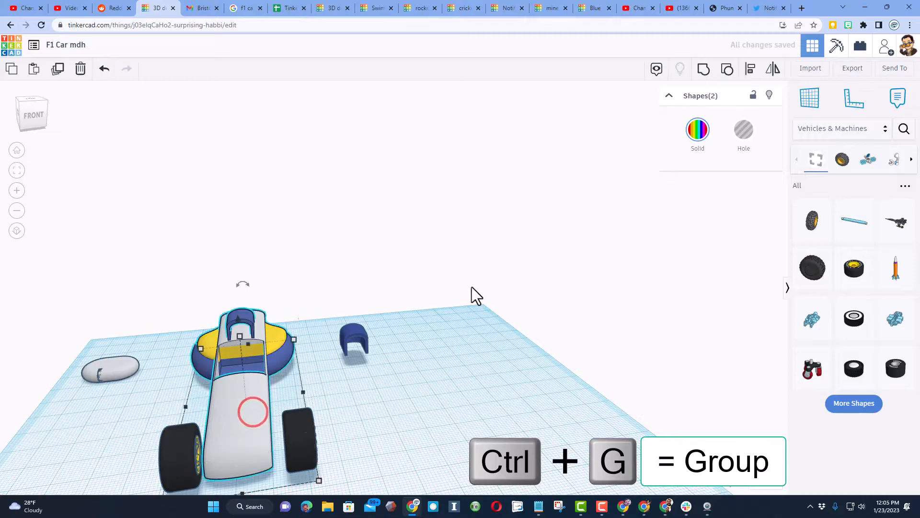
{"action": "left_click", "coordinate": [755, 65]}
{"action": "scroll", "coordinate": [327, 307], "scroll_direction": "down", "scroll_amount": 1}
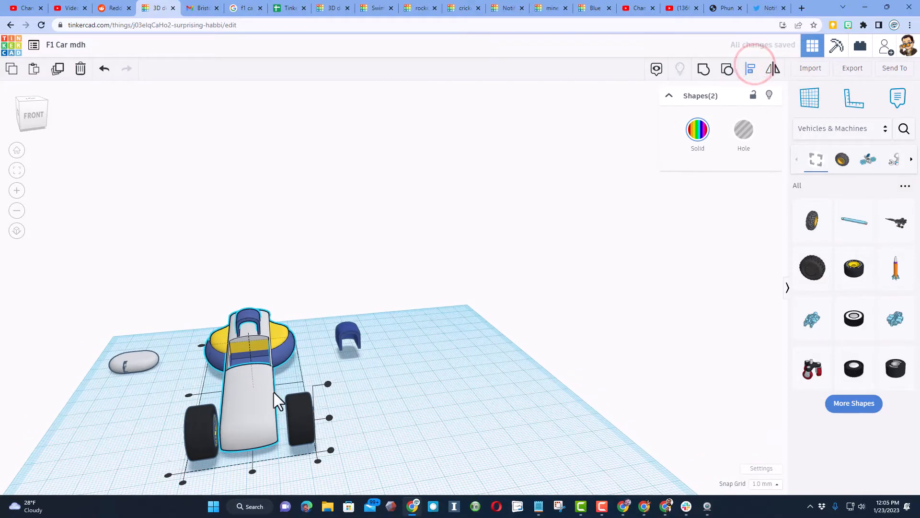
{"action": "left_click", "coordinate": [253, 414]}
{"action": "left_click", "coordinate": [249, 458]}
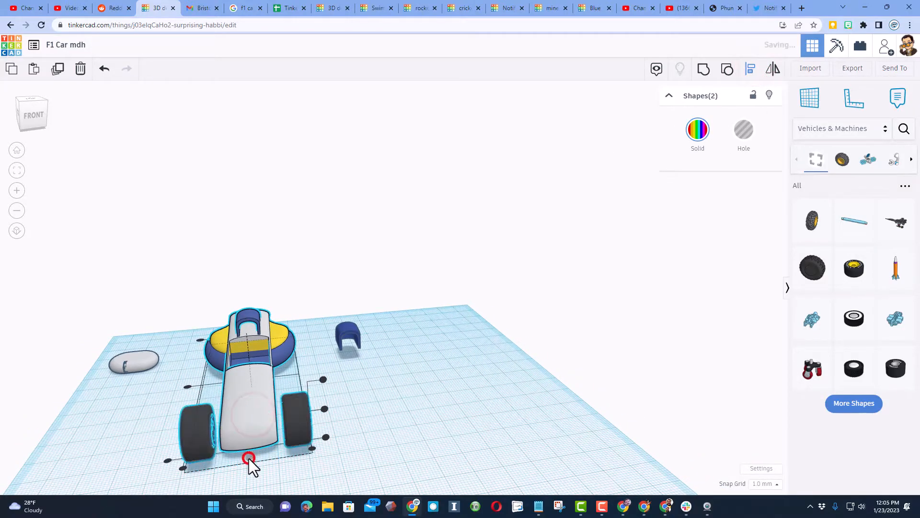
{"action": "left_click", "coordinate": [381, 416]}
Duplicate the front wheel pair and move the copy about 80 mm back to the rear of the car, behind the side pods.
{"action": "right_click_drag", "start_coordinate": [359, 421], "coordinate": [286, 406]}
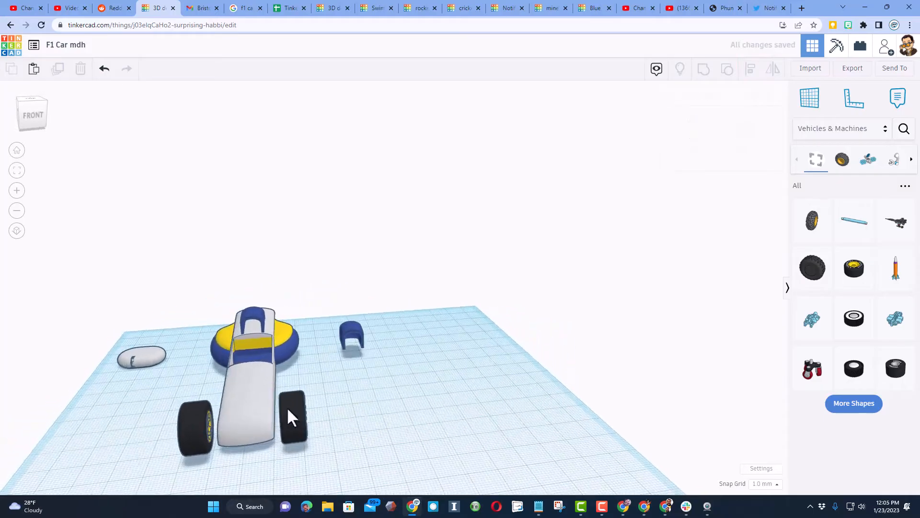
{"action": "left_click", "coordinate": [294, 416]}
{"action": "key", "text": "ctrl+d"}
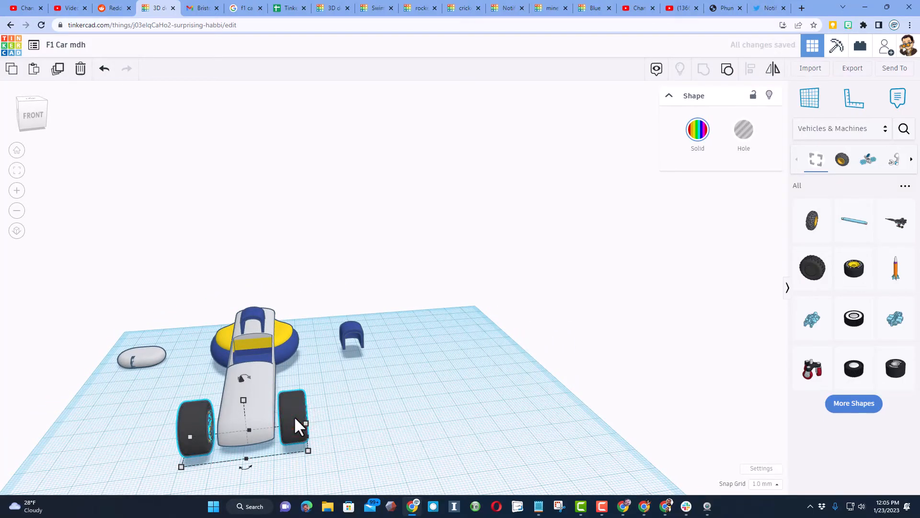
{"action": "key", "text": "shift+Up"}
{"action": "key", "text": "shift+Up"}
{"action": "key", "text": "shift+Up"}
{"action": "key", "text": "shift+Up"}
{"action": "key", "text": "shift+Up"}
{"action": "key", "text": "shift+Up"}
{"action": "key", "text": "shift+Up"}
{"action": "key", "text": "shift+Up"}
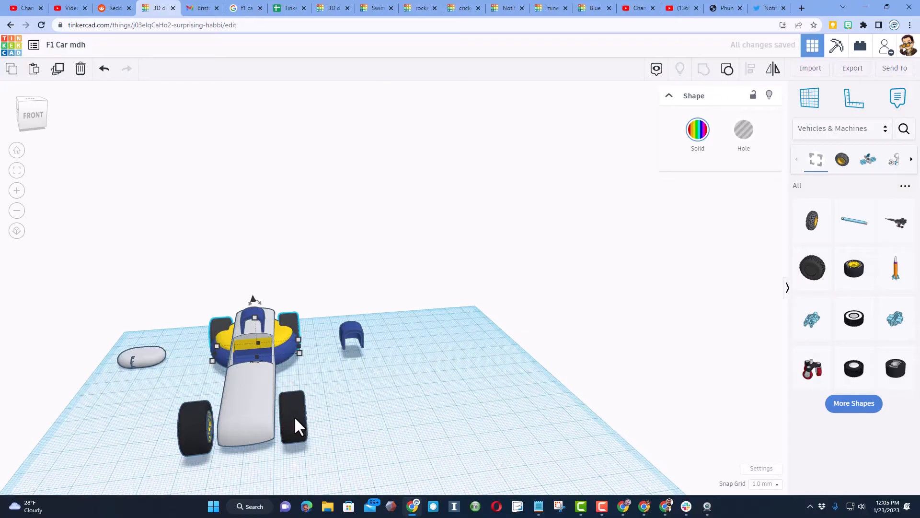
{"action": "right_click_drag", "start_coordinate": [303, 357], "coordinate": [309, 407]}
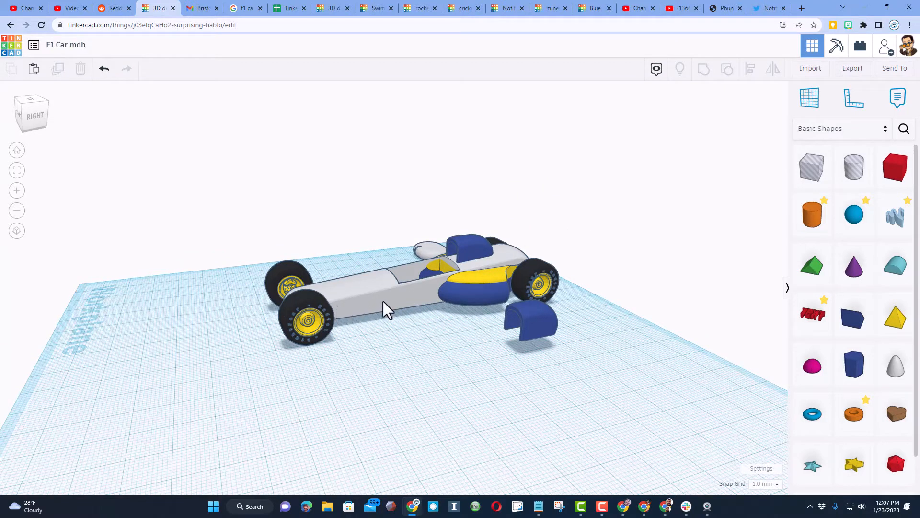
Place a workplane on the side of the car body, find the Extrusion shape with "extr", and add it there.
{"action": "left_click", "coordinate": [809, 110]}
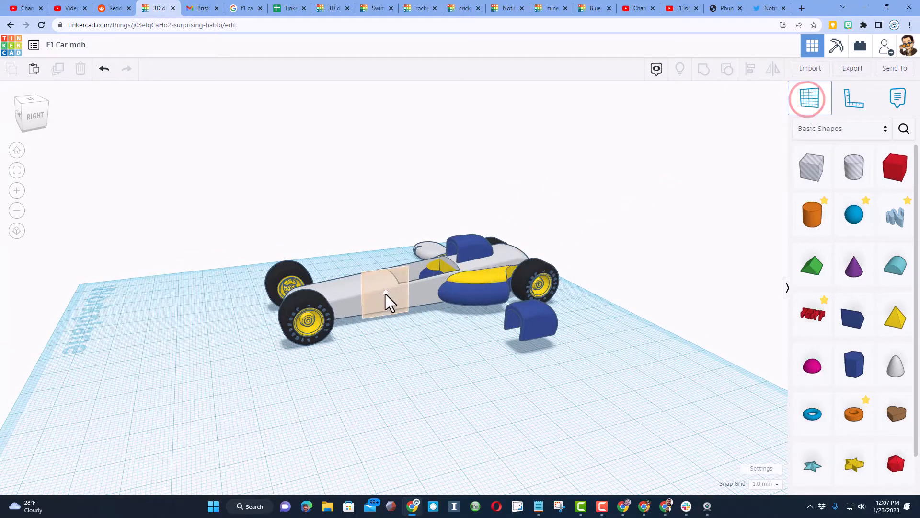
{"action": "left_click", "coordinate": [382, 302]}
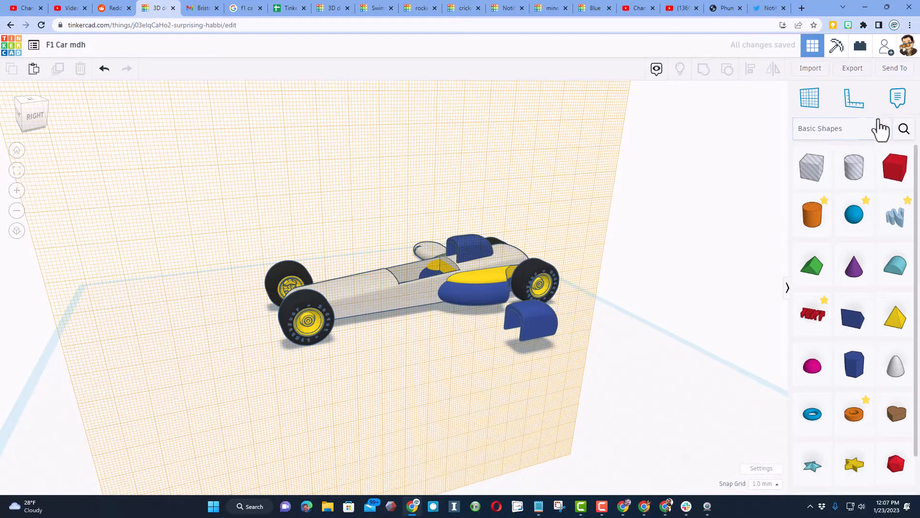
{"action": "left_click", "coordinate": [897, 129]}
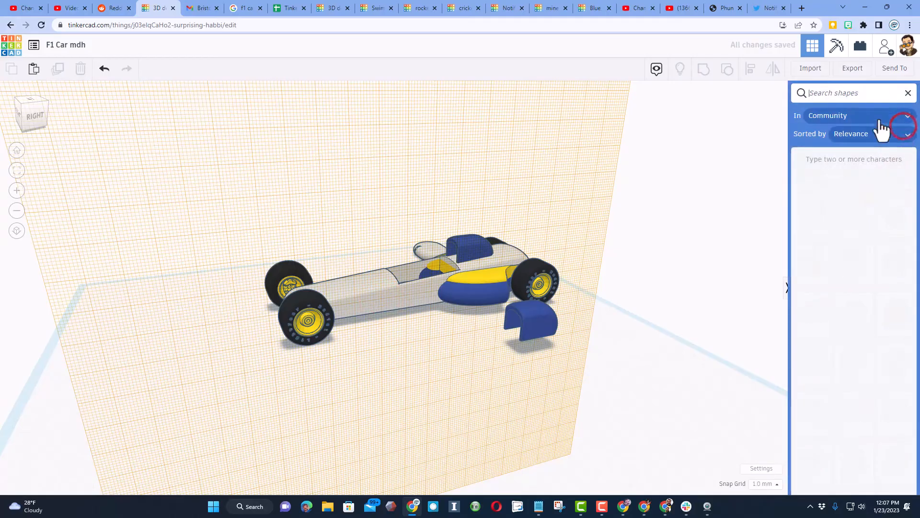
{"action": "left_click", "coordinate": [845, 95]}
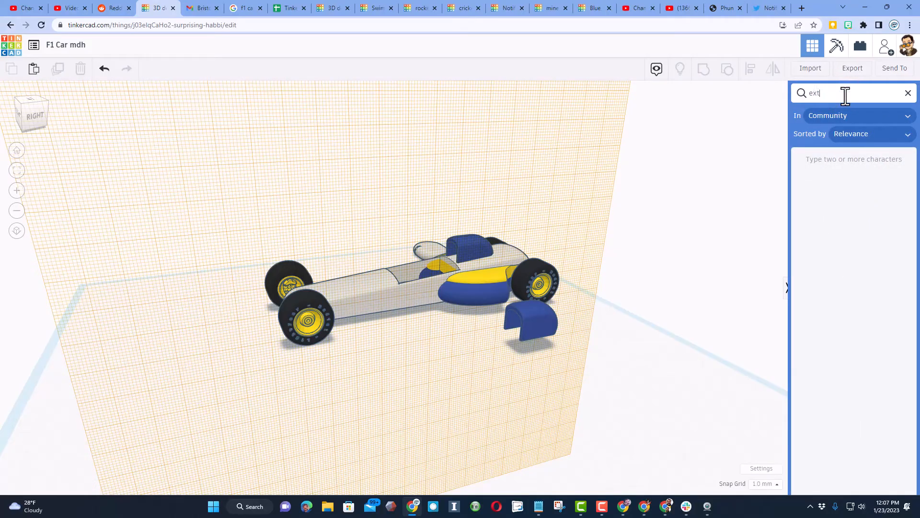
{"action": "left_click_drag", "start_coordinate": [857, 197], "coordinate": [375, 283]}
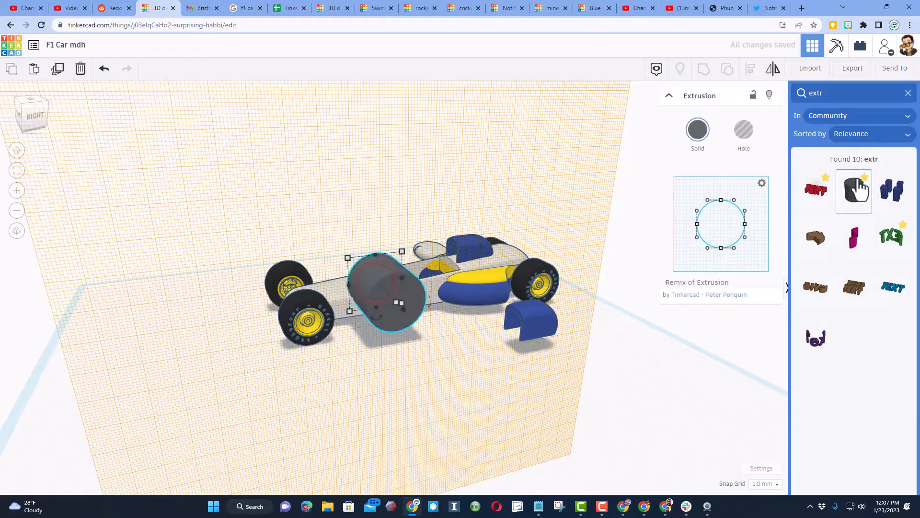
{"action": "right_click_drag", "start_coordinate": [620, 292], "coordinate": [544, 277]}
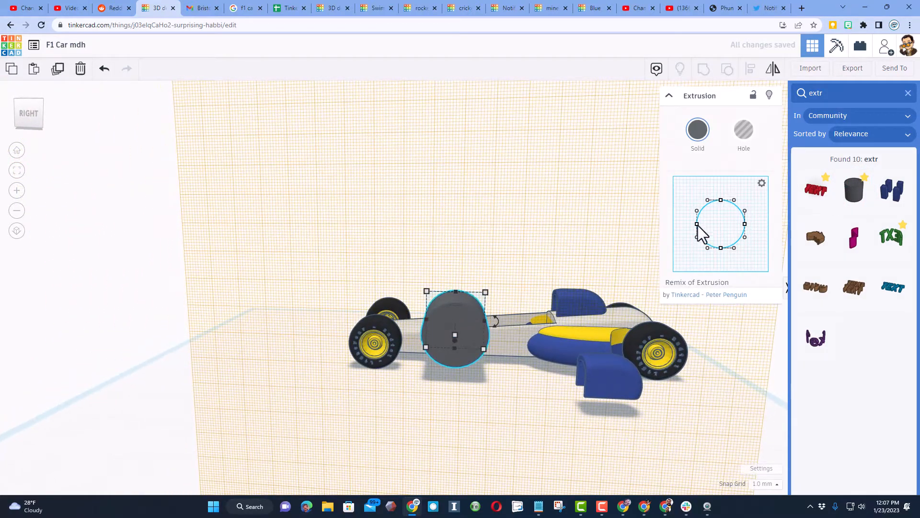
Reshape the extrusion's circular profile into a wing section: long tapered nose, flattened top and bottom, raised rounded tail.
{"action": "left_click_drag", "start_coordinate": [698, 225], "coordinate": [683, 223]}
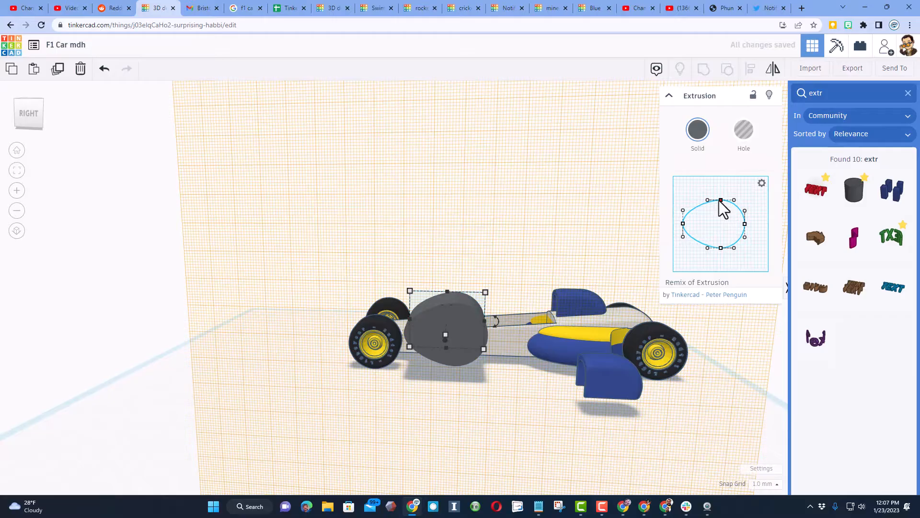
{"action": "left_click_drag", "start_coordinate": [720, 200], "coordinate": [720, 233]}
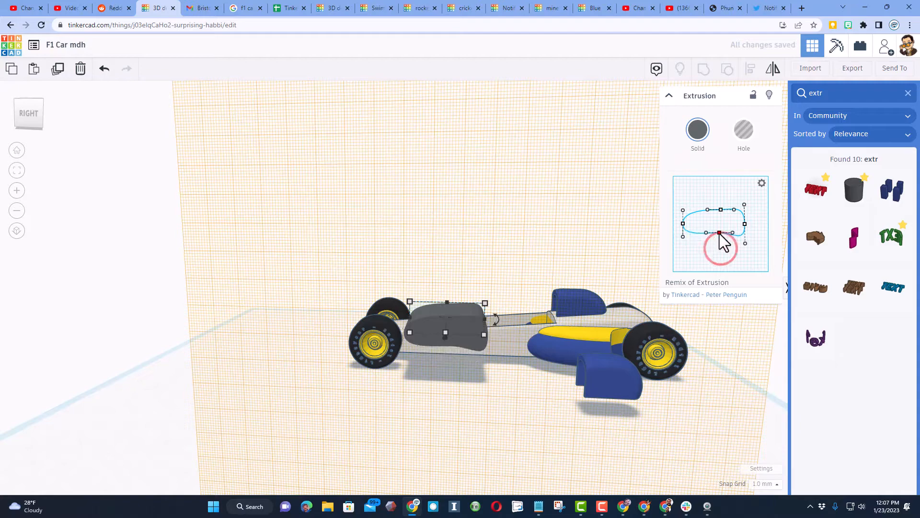
{"action": "left_click", "coordinate": [683, 211]}
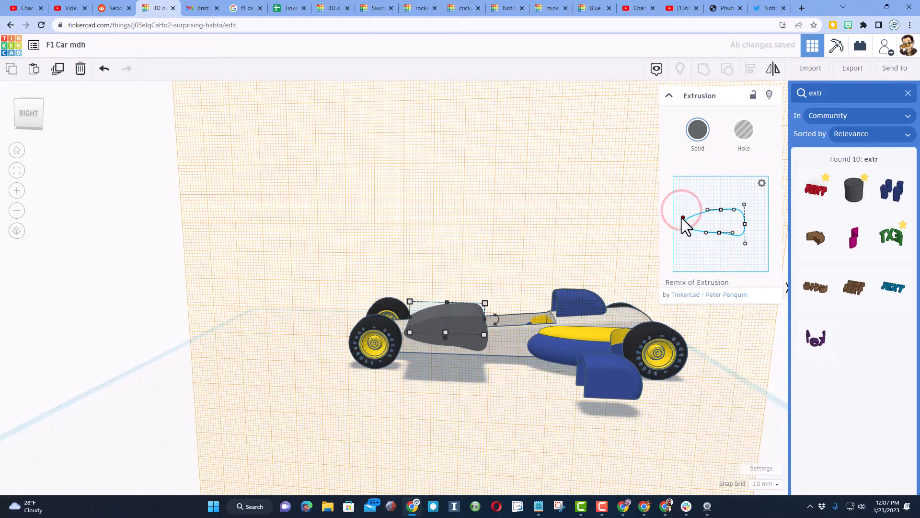
{"action": "left_click_drag", "start_coordinate": [748, 220], "coordinate": [734, 204]}
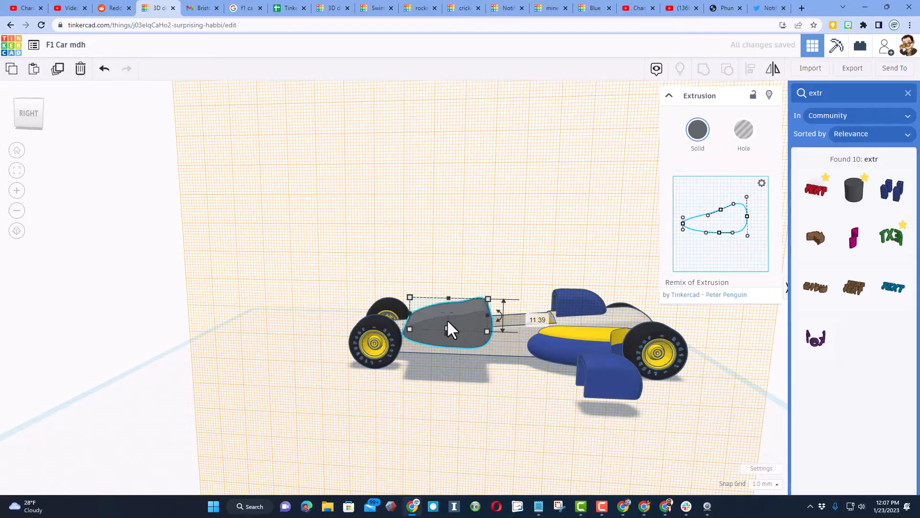
{"action": "left_click_drag", "start_coordinate": [721, 210], "coordinate": [723, 215]}
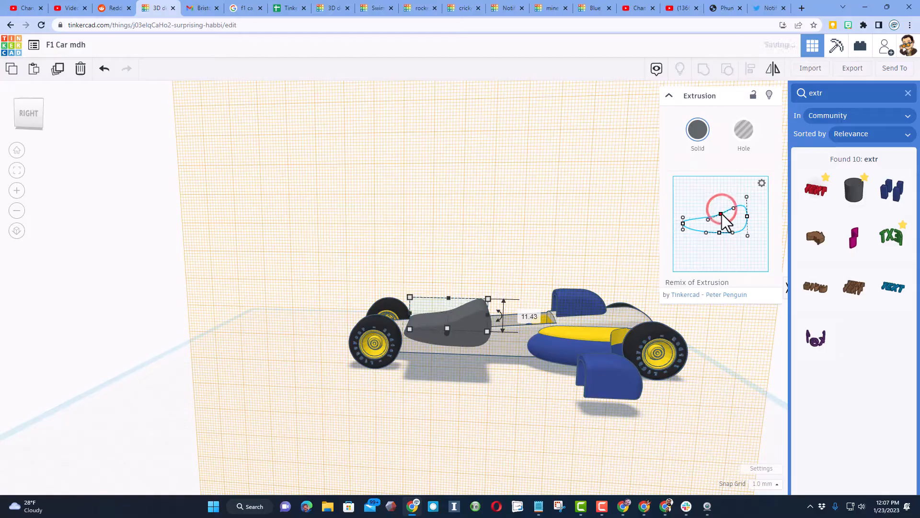
Move the wing extrusion along the car to the rear, above and behind the rear wheels.
{"action": "right_click_drag", "start_coordinate": [496, 322], "coordinate": [473, 313]}
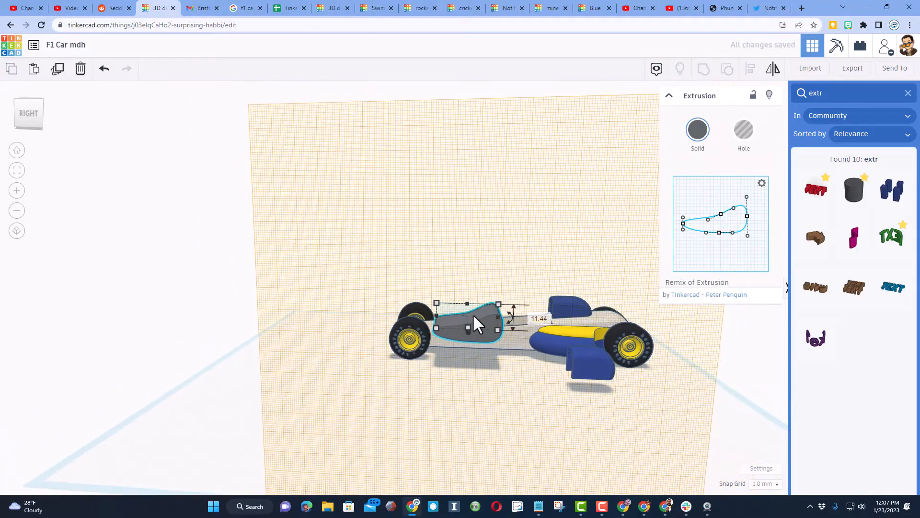
{"action": "left_click_drag", "start_coordinate": [484, 320], "coordinate": [595, 315]}
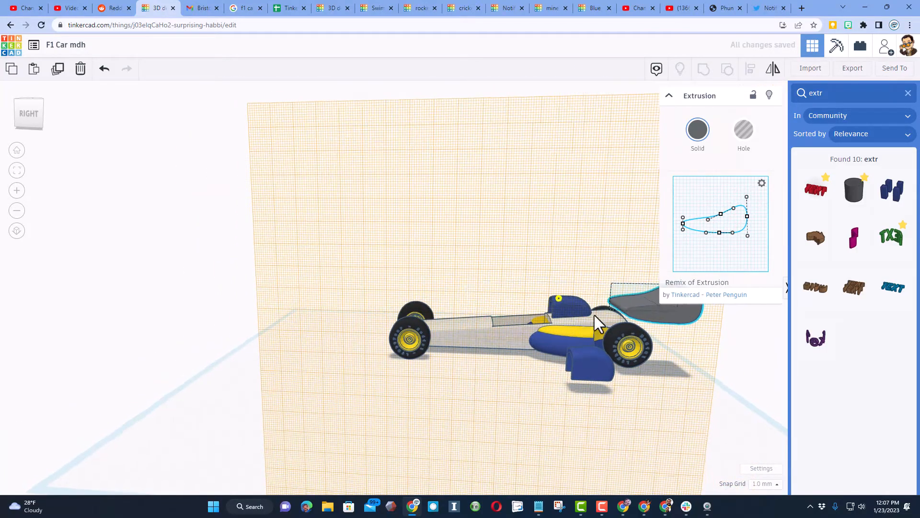
{"action": "mouse_move", "coordinate": [594, 315]}
{"action": "right_mouse_down"}
{"action": "mouse_move", "coordinate": [717, 337]}
{"action": "mouse_move", "coordinate": [582, 306]}
{"action": "right_mouse_up"}
Duplicate the rear wing and move the copy forward along the car's length, beyond the front wheels.
{"action": "key", "text": "ctrl+d"}
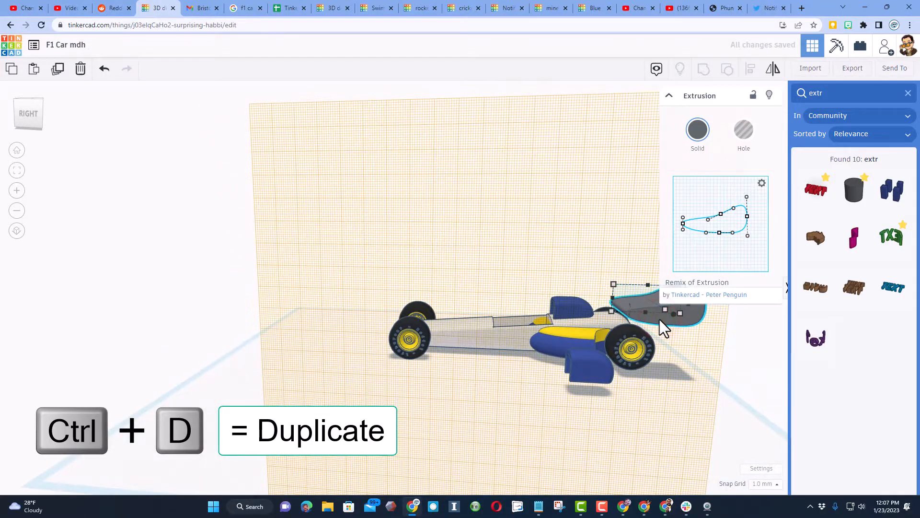
{"action": "key", "text": "ctrl+d"}
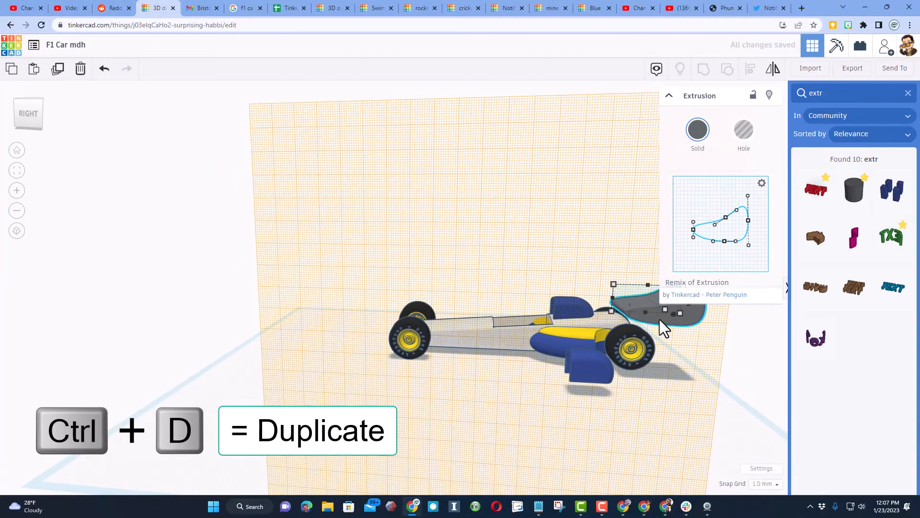
{"action": "key", "text": "shift+Left"}
{"action": "key", "text": "shift+Left"}
{"action": "key", "text": "shift+Left"}
{"action": "key", "text": "shift+Left"}
{"action": "key", "text": "shift+Left"}
{"action": "key", "text": "shift+Left"}
{"action": "key", "text": "shift+Left"}
{"action": "key", "text": "shift+Left"}
{"action": "key", "text": "shift+Left"}
{"action": "key", "text": "shift+Left"}
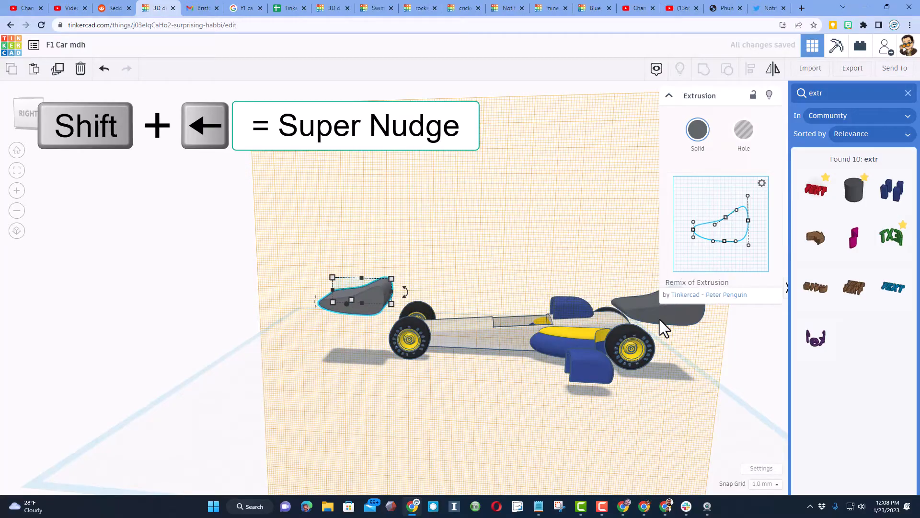
Shorten the front wing copy and flatten the underside of its profile to make it thinner.
{"action": "right_click_drag", "start_coordinate": [497, 297], "coordinate": [401, 284]}
{"action": "left_click", "coordinate": [379, 306]}
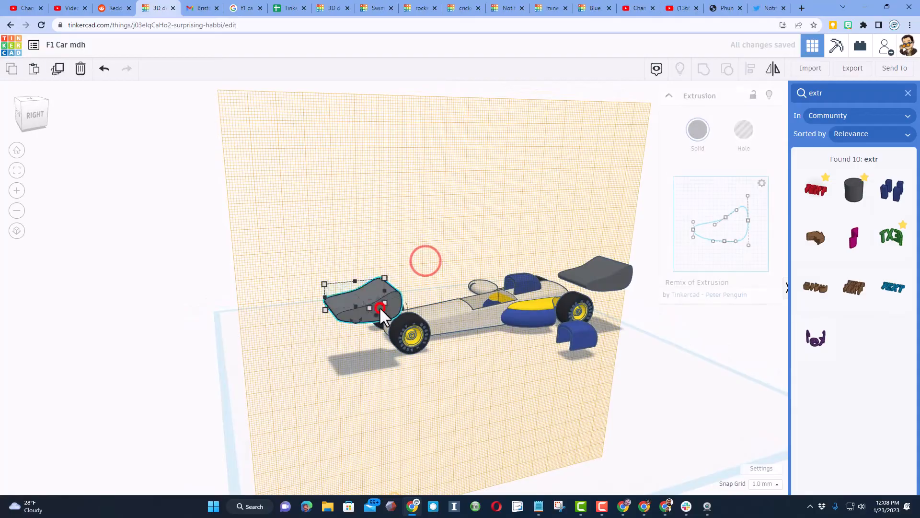
{"action": "left_click_drag", "start_coordinate": [327, 295], "coordinate": [356, 287]}
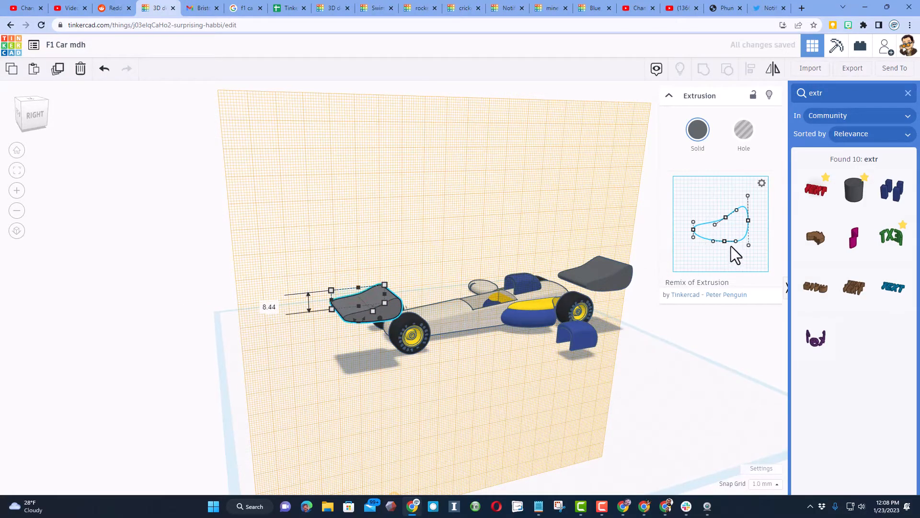
{"action": "left_click_drag", "start_coordinate": [734, 242], "coordinate": [725, 240]}
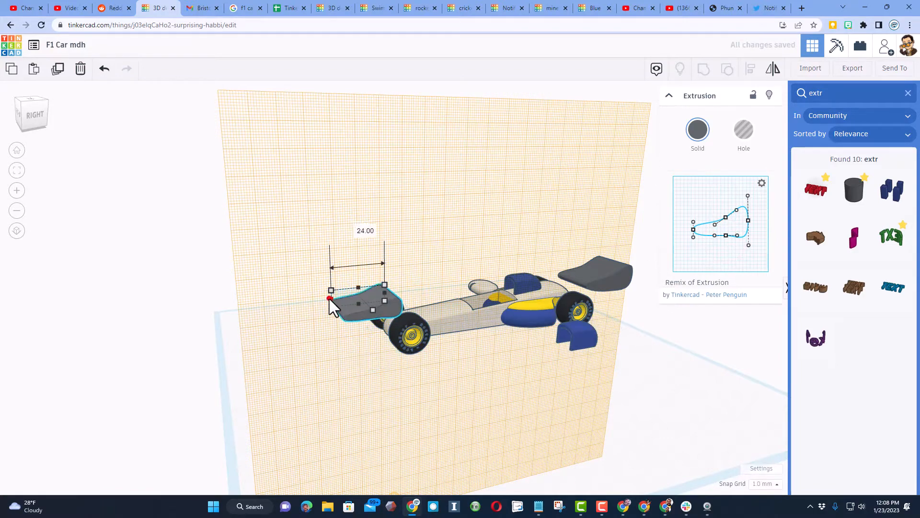
{"action": "left_click_drag", "start_coordinate": [330, 299], "coordinate": [348, 288]}
Restore the default workplane and widen the front wing to 40 mm.
{"action": "mouse_move", "coordinate": [410, 309]}
{"action": "right_mouse_down"}
{"action": "mouse_move", "coordinate": [561, 347]}
{"action": "mouse_move", "coordinate": [419, 303]}
{"action": "mouse_move", "coordinate": [484, 412]}
{"action": "mouse_move", "coordinate": [574, 412]}
{"action": "right_mouse_up"}
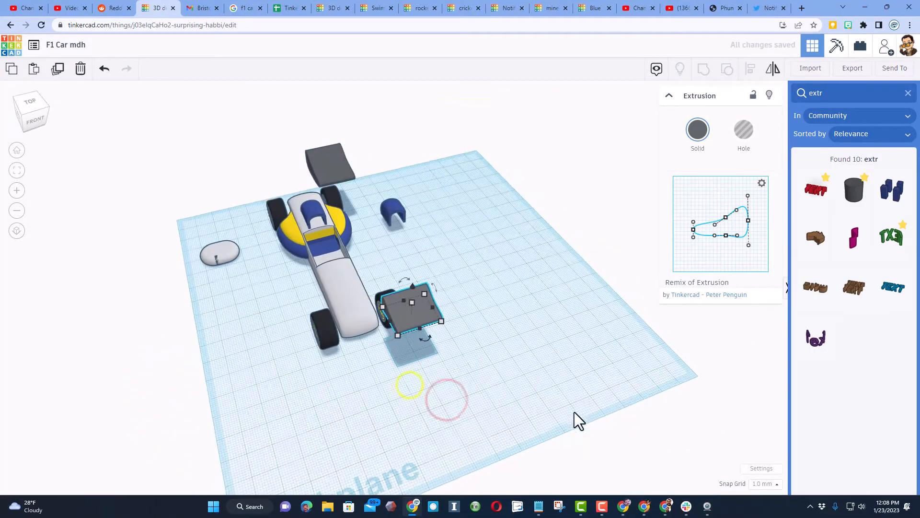
{"action": "left_click", "coordinate": [386, 320]}
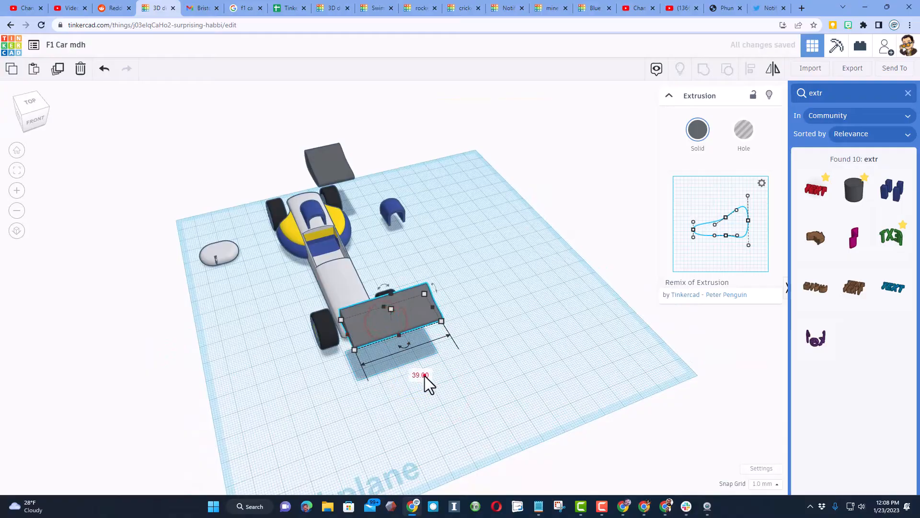
{"action": "type", "text": "40"}
{"action": "key", "text": "Return"}
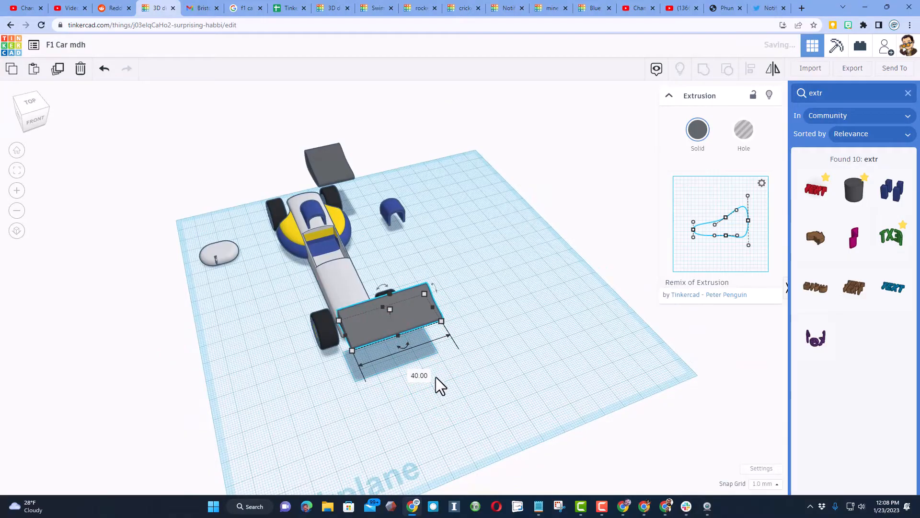
Widen the rear wing to 40 mm across the car.
{"action": "left_click", "coordinate": [307, 149]}
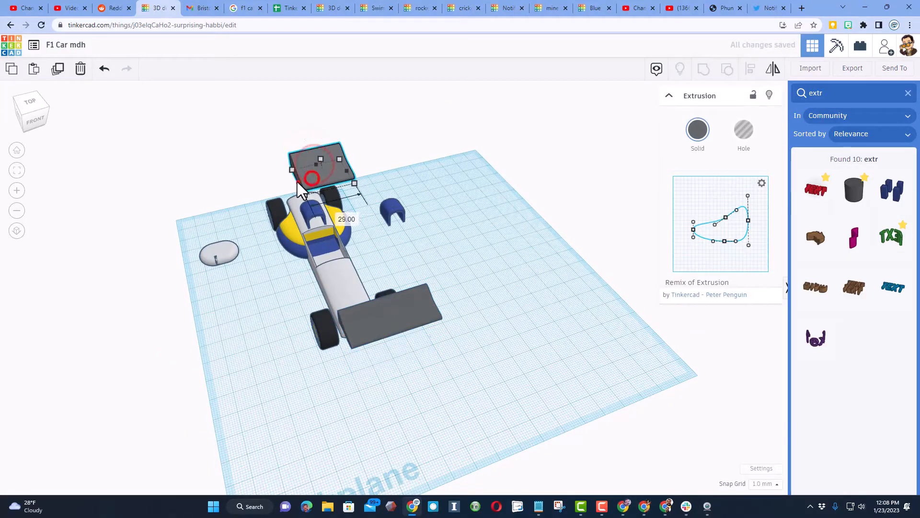
{"action": "left_click", "coordinate": [312, 175]}
{"action": "left_click", "coordinate": [342, 219]}
{"action": "type", "text": "403"}
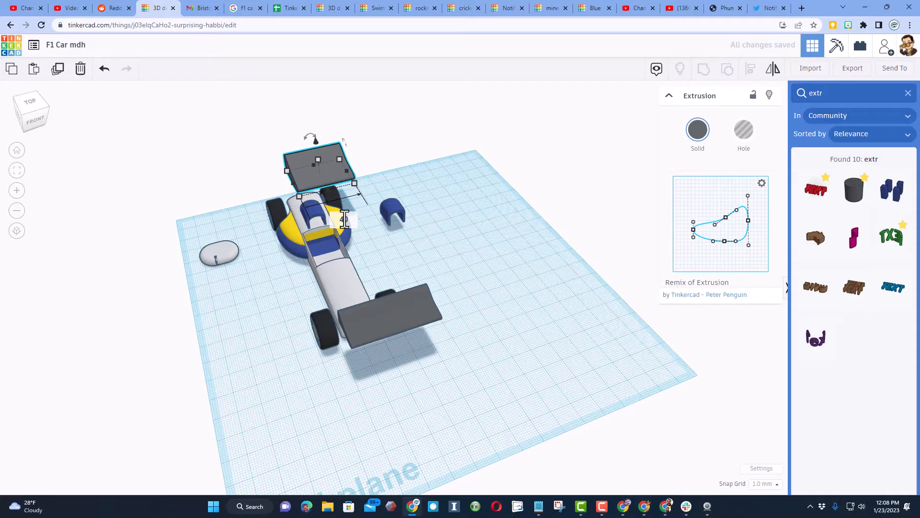
{"action": "key", "text": "Return"}
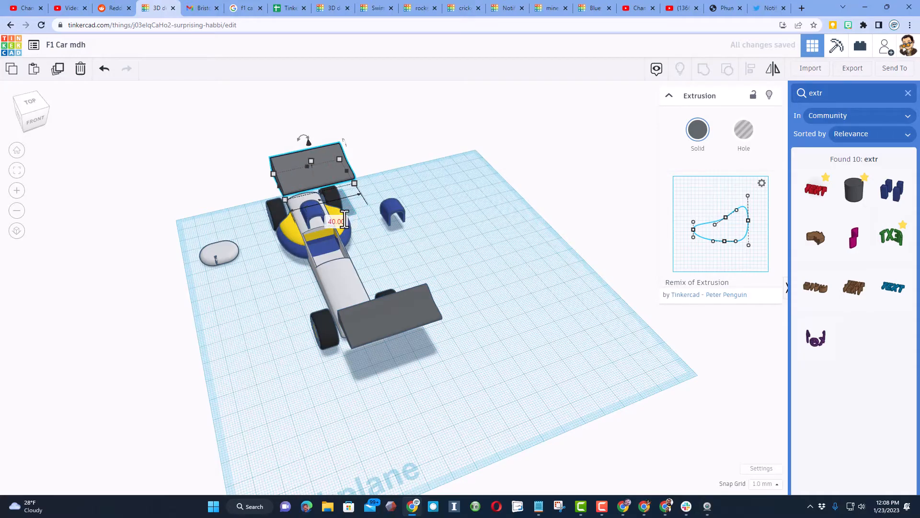
Align the front and rear wings to the car body so both are centred across its width.
{"action": "left_click", "coordinate": [382, 324], "text": "shift"}
{"action": "left_click", "coordinate": [349, 285], "text": "shift"}
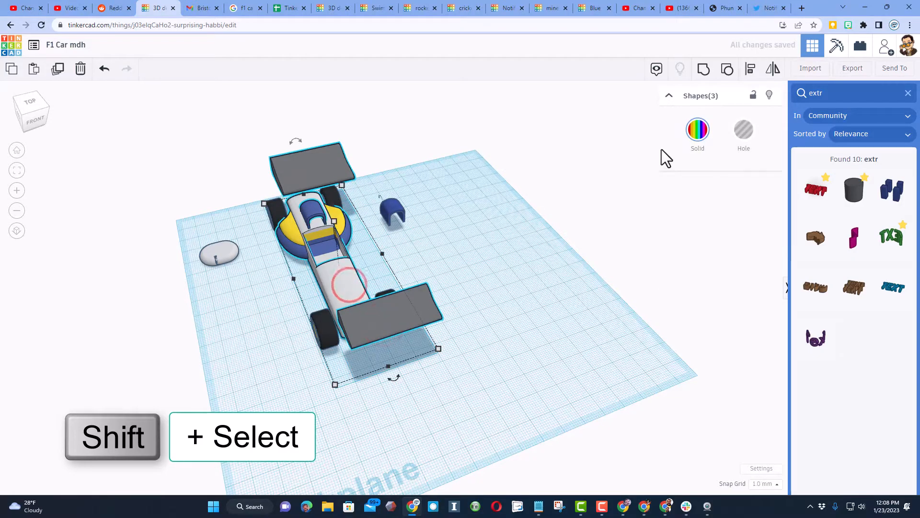
{"action": "left_click", "coordinate": [750, 68]}
{"action": "left_click", "coordinate": [335, 282]}
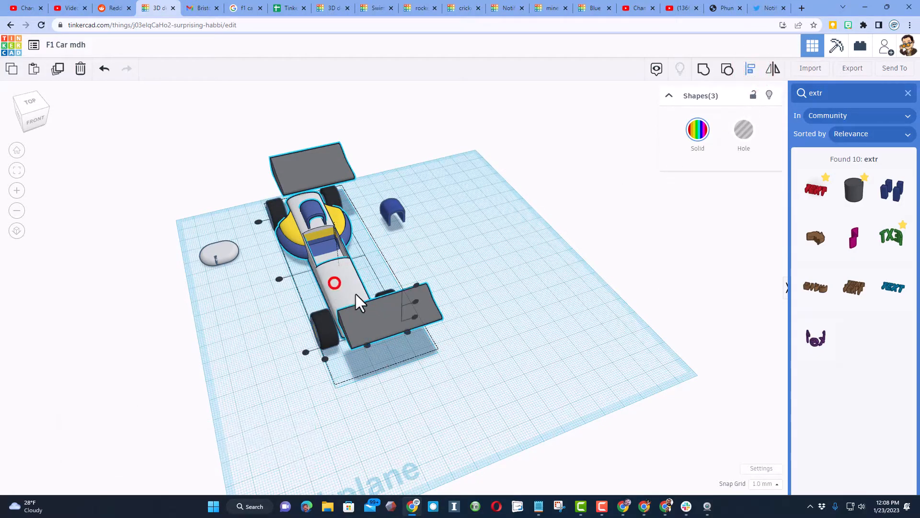
{"action": "key", "text": "d"}
{"action": "left_click", "coordinate": [369, 344]}
{"action": "left_click", "coordinate": [515, 368]}
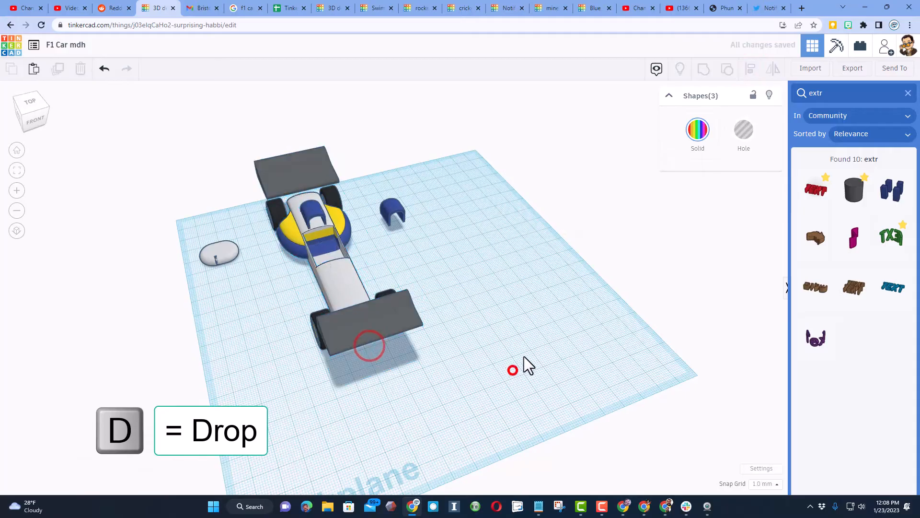
Drop the front wing onto the workplane and raise it slightly off the ground.
{"action": "right_click_drag", "start_coordinate": [552, 351], "coordinate": [401, 299]}
{"action": "left_click", "coordinate": [369, 278]}
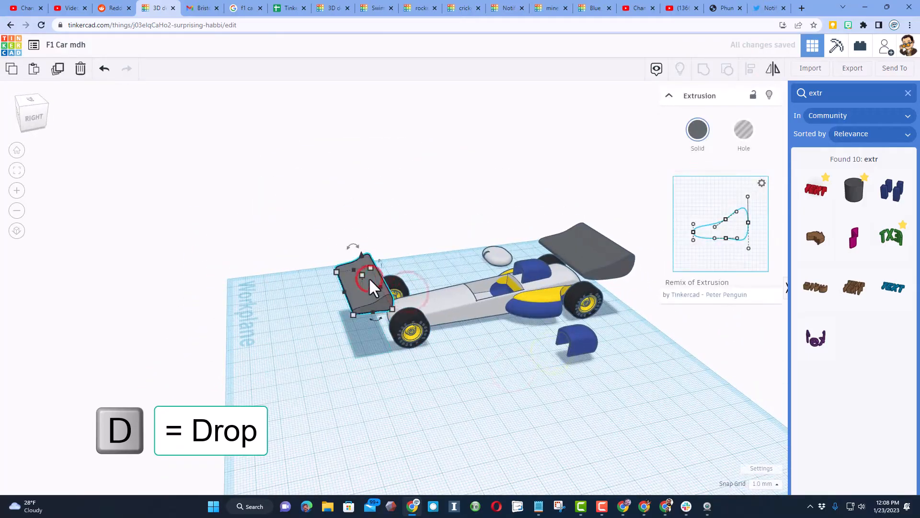
{"action": "key", "text": "d"}
{"action": "scroll", "coordinate": [345, 334], "scroll_direction": "up", "scroll_amount": 3}
{"action": "right_click_drag", "start_coordinate": [345, 333], "coordinate": [388, 307]}
{"action": "key", "text": "ctrl+Up"}
{"action": "key", "text": "ctrl+Up"}
{"action": "key", "text": "ctrl+Up"}
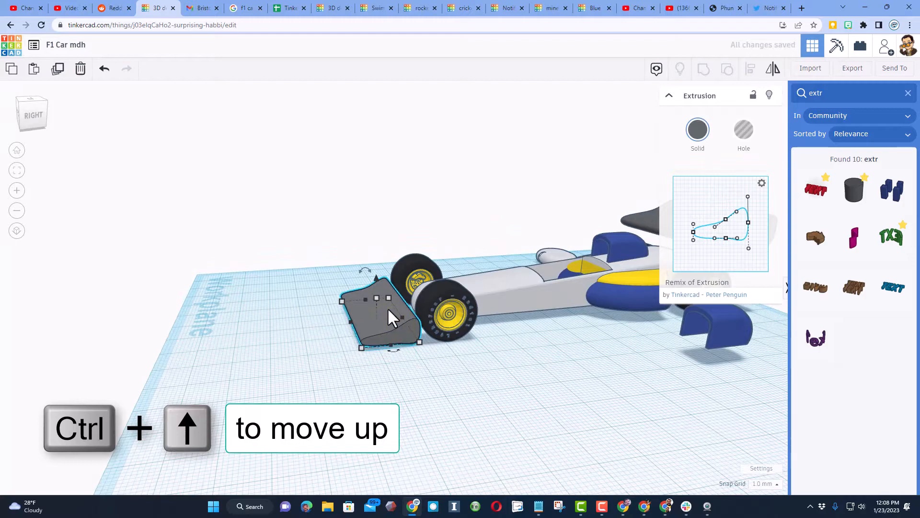
{"action": "scroll", "coordinate": [387, 311], "scroll_direction": "up", "scroll_amount": 3}
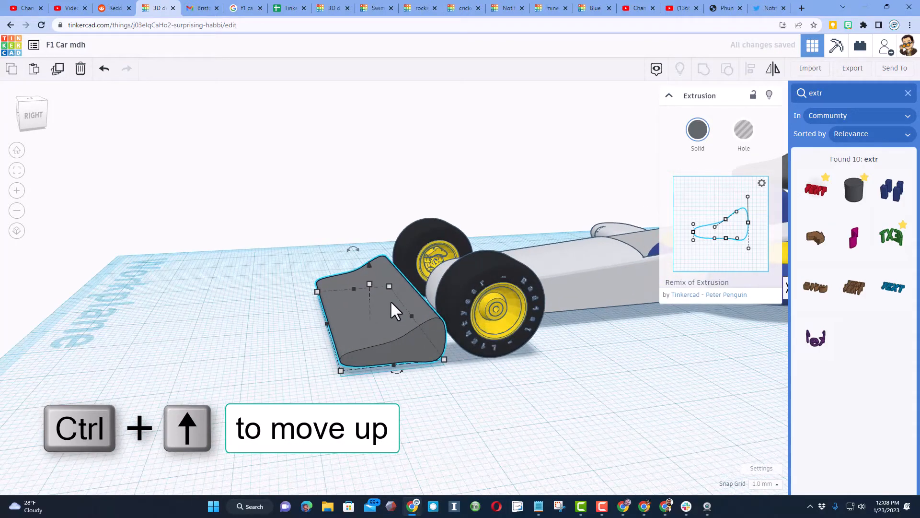
{"action": "key", "text": "ctrl+Up"}
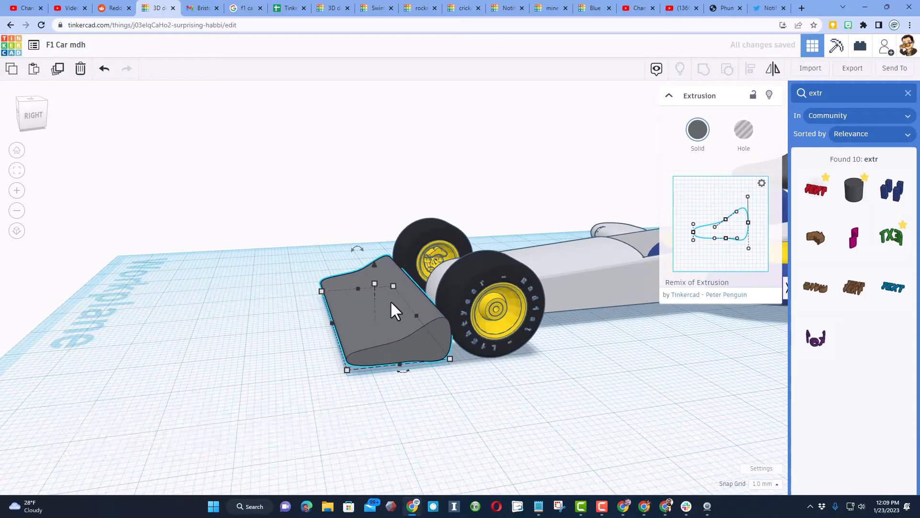
Nudge the front wing back a few millimetres so it meets the car's nose between the front wheels.
{"action": "key", "text": "Right"}
{"action": "key", "text": "Right"}
{"action": "key", "text": "Right"}
{"action": "key", "text": "Right"}
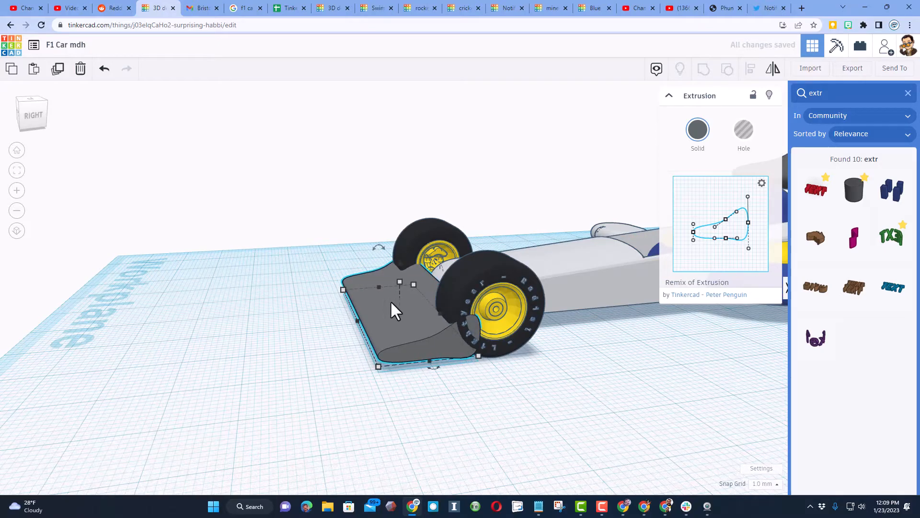
{"action": "key", "text": "Right"}
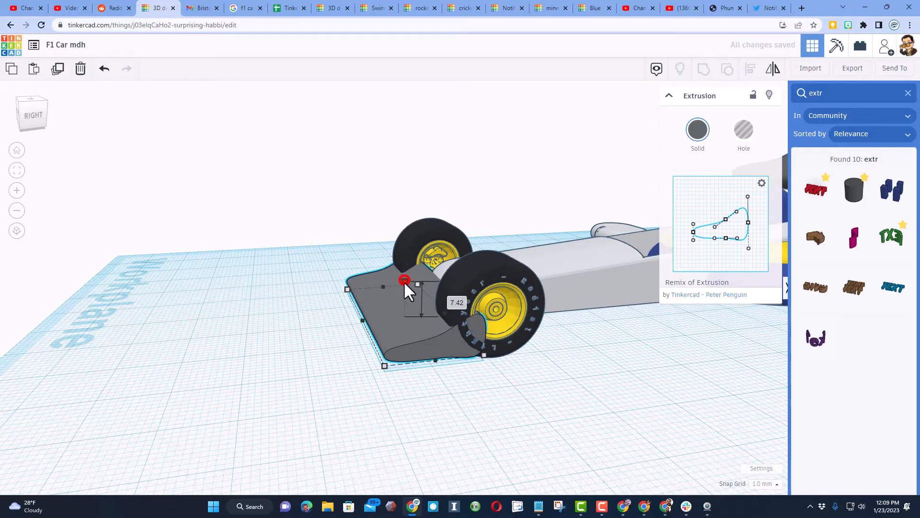
{"action": "left_click", "coordinate": [361, 318]}
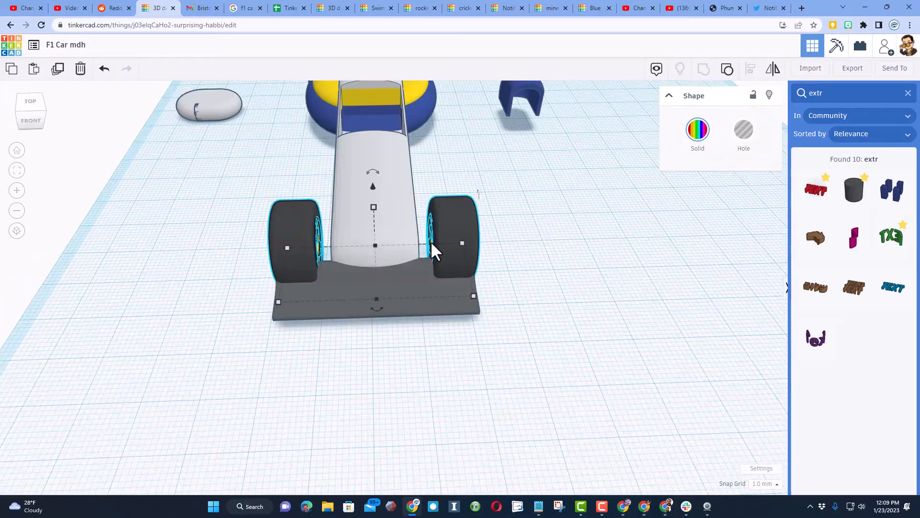
Move the pair of front wheels back about 6 mm along the body so they clear the front wing.
{"action": "key", "text": "Up"}
{"action": "key", "text": "Up"}
{"action": "key", "text": "Up"}
{"action": "key", "text": "Up"}
{"action": "key", "text": "Up"}
{"action": "key", "text": "Up"}
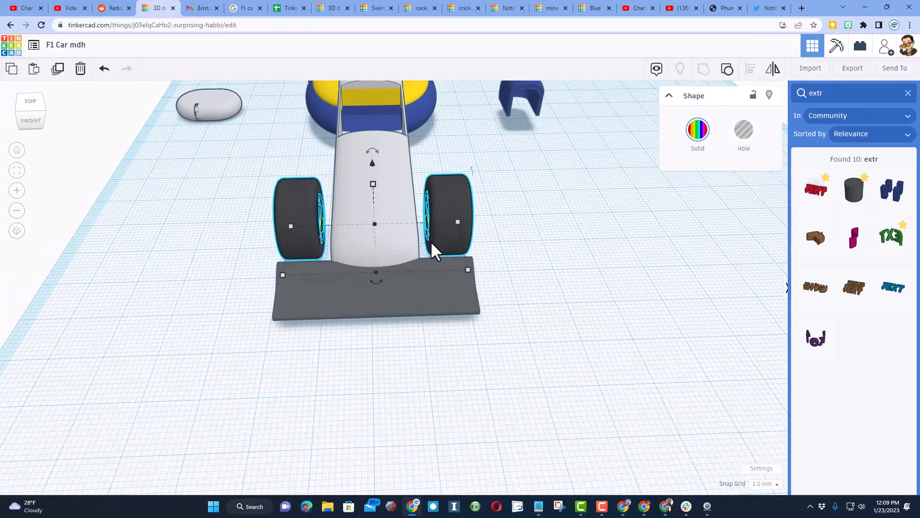
Recolor the front wing from the preset colors in dark blue to match the side pods.
{"action": "left_click", "coordinate": [370, 290]}
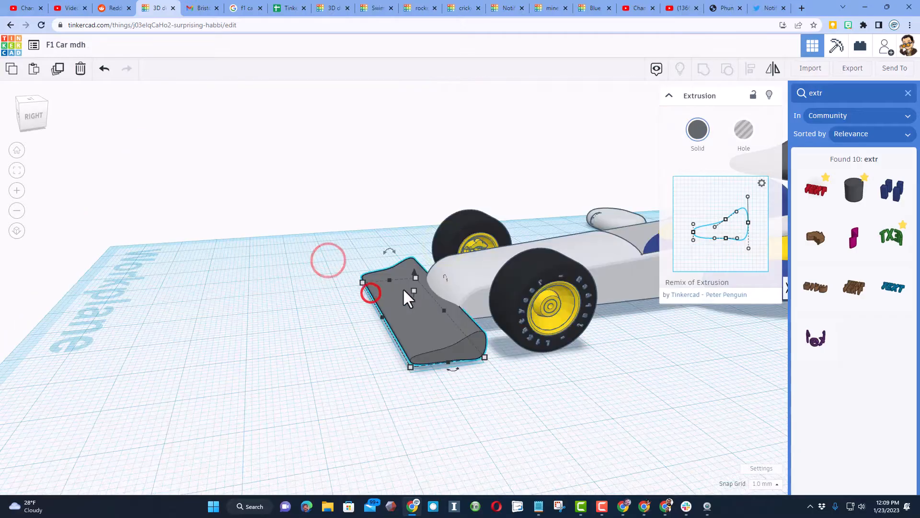
{"action": "left_click", "coordinate": [696, 127]}
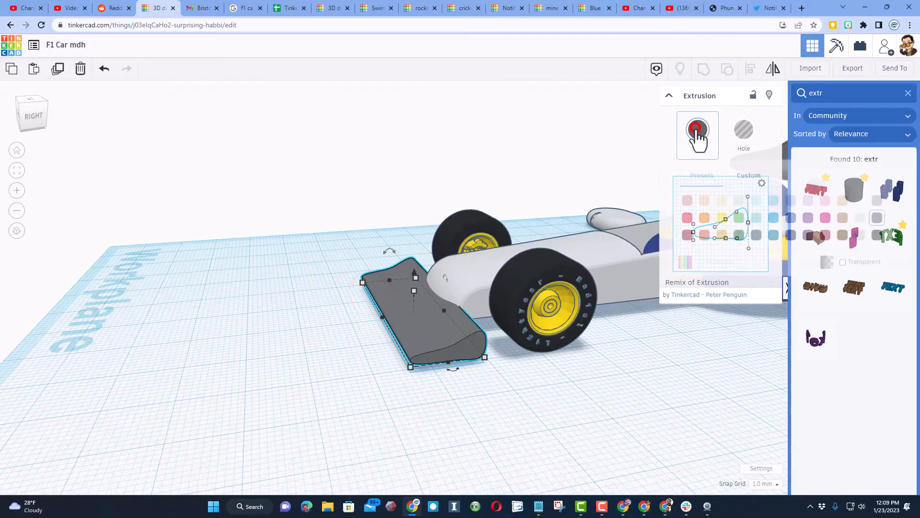
{"action": "left_click", "coordinate": [791, 218]}
{"action": "right_click_drag", "start_coordinate": [262, 223], "coordinate": [556, 266]}
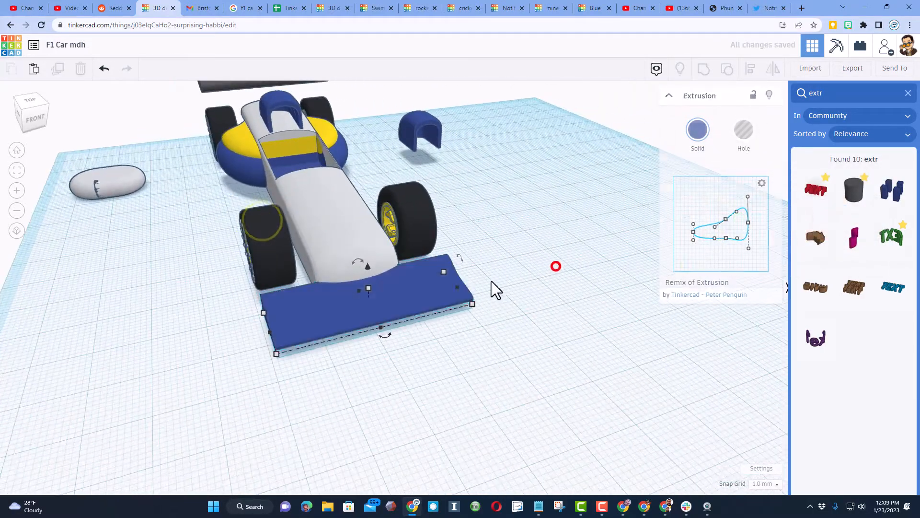
{"action": "left_click", "coordinate": [556, 266]}
Duplicate the blue front wing in place.
{"action": "right_click_drag", "start_coordinate": [490, 281], "coordinate": [424, 271]}
{"action": "right_click_drag", "start_coordinate": [544, 304], "coordinate": [460, 304]}
{"action": "right_click_drag", "start_coordinate": [562, 325], "coordinate": [450, 308]}
{"action": "left_click", "coordinate": [450, 304]}
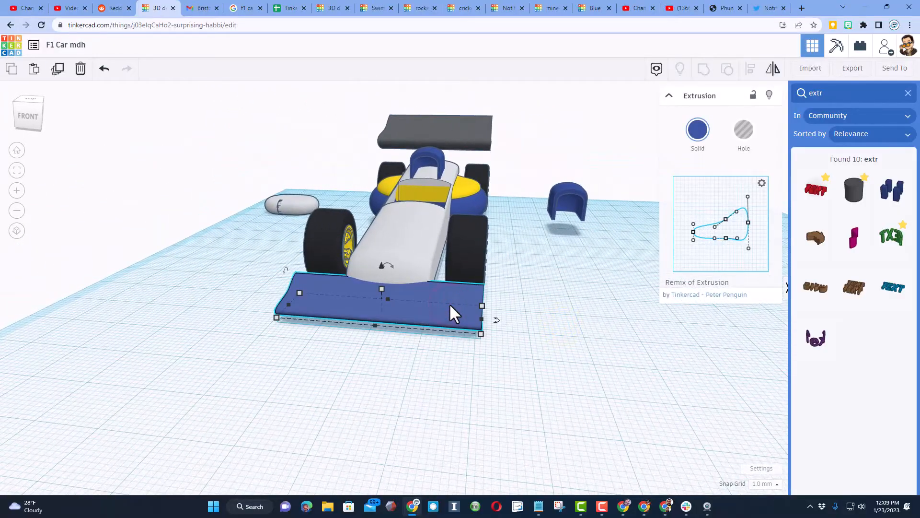
{"action": "key", "text": "ctrl+d"}
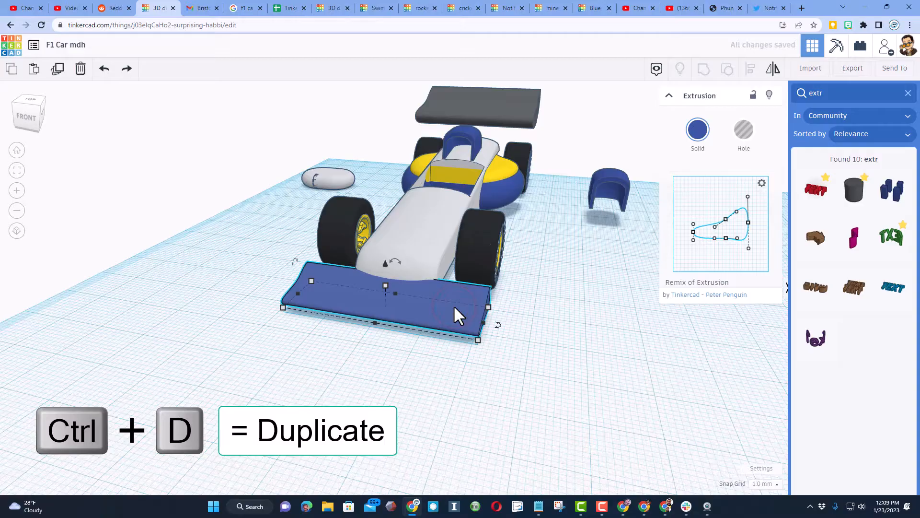
{"action": "key", "text": "ctrl+d"}
Place a workplane on the end face of the front wing and drop the duplicated wing onto it.
{"action": "right_click_drag", "start_coordinate": [605, 342], "coordinate": [486, 356]}
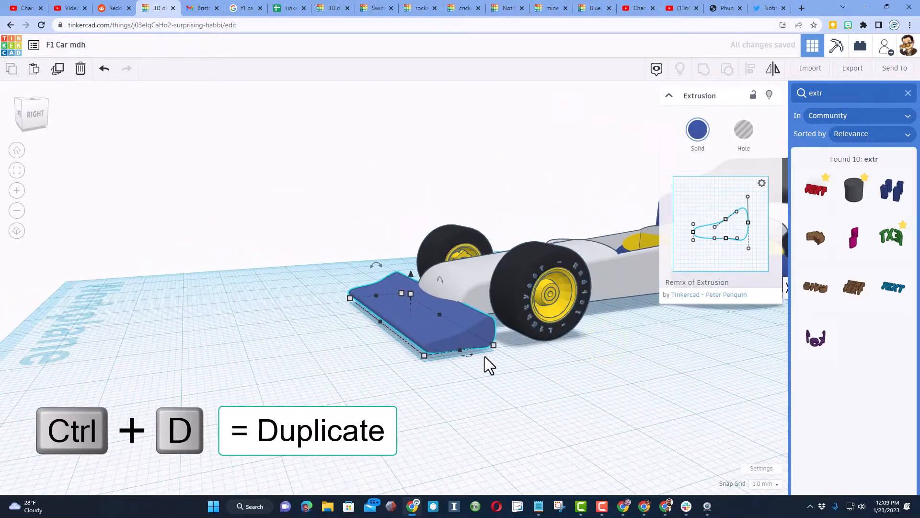
{"action": "left_click", "coordinate": [474, 335]}
{"action": "key", "text": "d"}
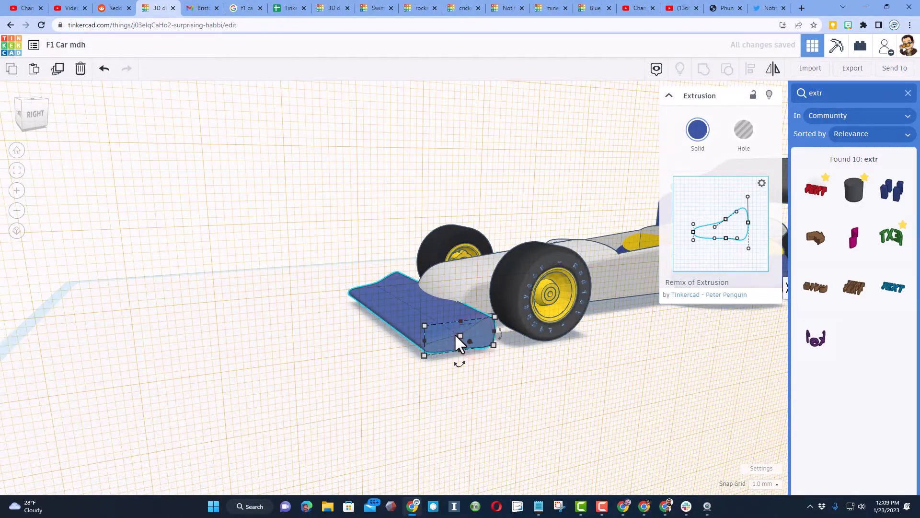
{"action": "right_click_drag", "start_coordinate": [457, 334], "coordinate": [502, 344]}
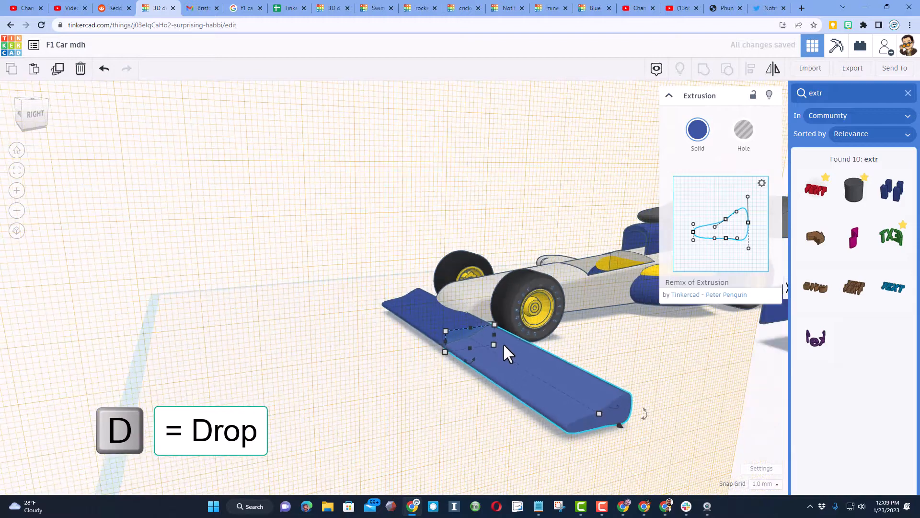
Shorten the duplicated blue extrusion at the end of the front wing to form an end plate.
{"action": "left_click", "coordinate": [596, 410]}
{"action": "left_click", "coordinate": [496, 420]}
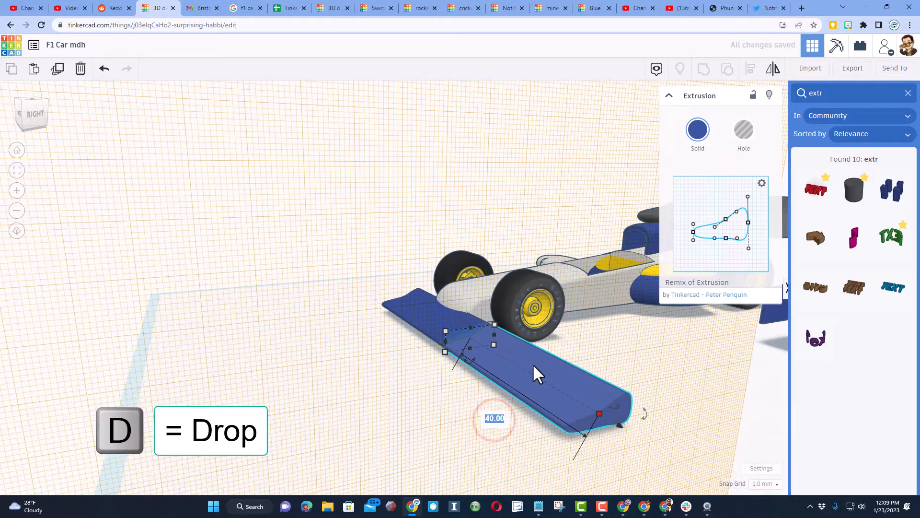
{"action": "type", "text": "10"}
{"action": "key", "text": "Return"}
{"action": "right_click_drag", "start_coordinate": [409, 340], "coordinate": [515, 361]}
{"action": "scroll", "coordinate": [489, 336], "scroll_direction": "up", "scroll_amount": 5}
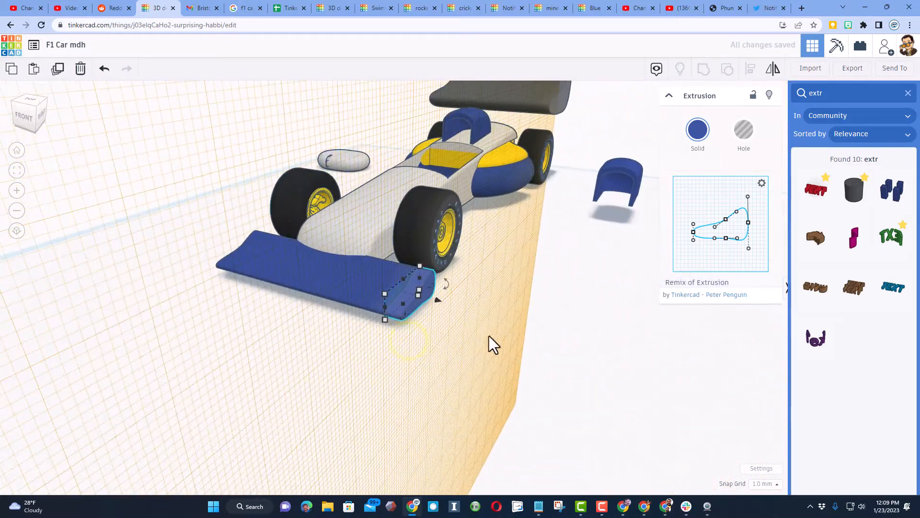
Scale the front wing's end plate proportionally and thin it to about 1 mm.
{"action": "right_click_drag", "start_coordinate": [418, 291], "coordinate": [380, 289]}
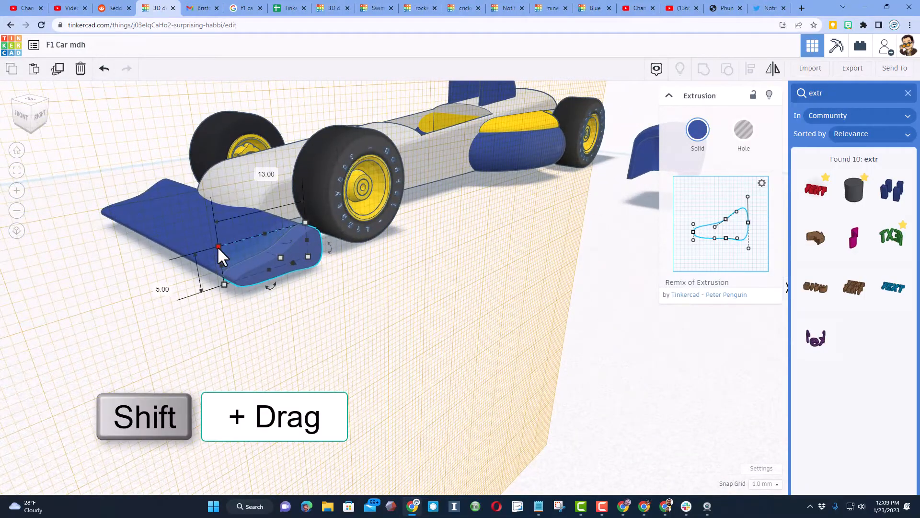
{"action": "left_click_drag", "start_coordinate": [218, 246], "coordinate": [236, 272], "text": "shift"}
{"action": "right_click_drag", "start_coordinate": [236, 273], "coordinate": [407, 301]}
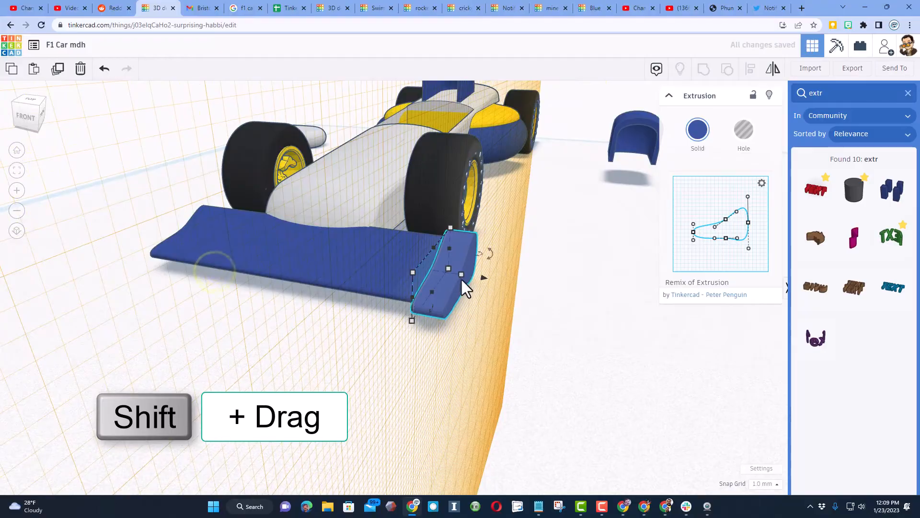
{"action": "right_click_drag", "start_coordinate": [455, 271], "coordinate": [403, 268]}
Colour the front wing's end plate yellow.
{"action": "left_click", "coordinate": [685, 123]}
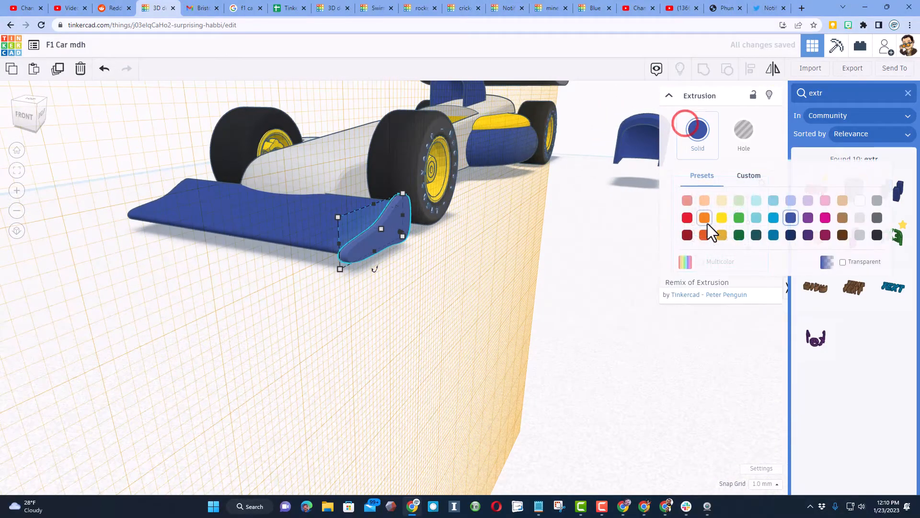
{"action": "left_click", "coordinate": [722, 217]}
{"action": "right_click_drag", "start_coordinate": [398, 306], "coordinate": [243, 300]}
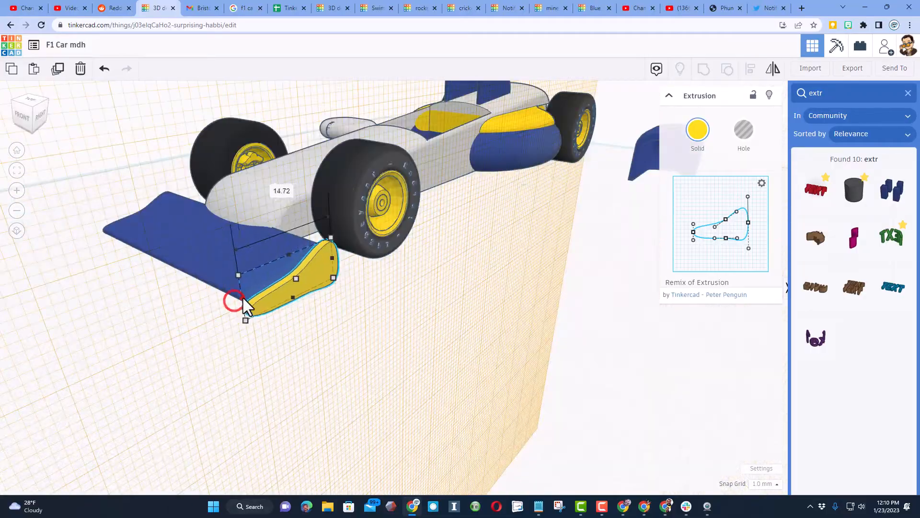
Adjust the yellow end plate's profile to about 15 mm long and return the workplane to the base grid.
{"action": "left_click_drag", "start_coordinate": [243, 298], "coordinate": [247, 296]}
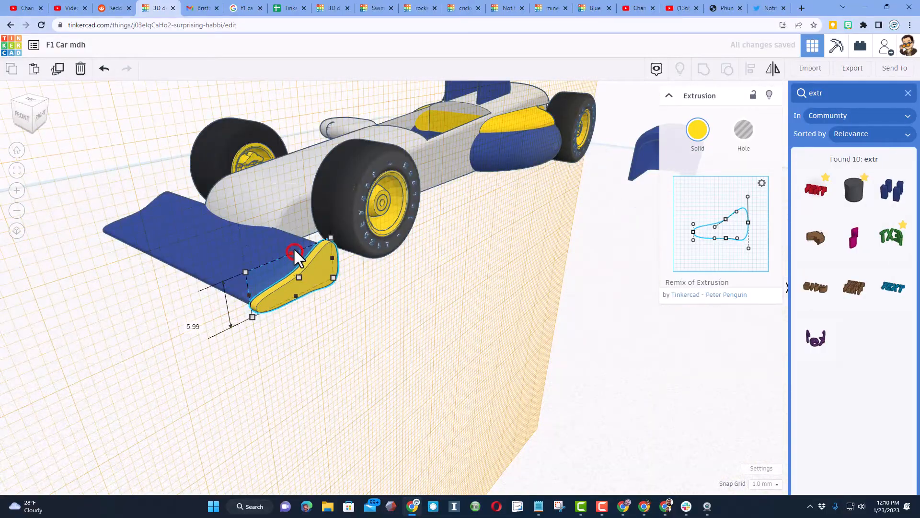
{"action": "right_click_drag", "start_coordinate": [389, 295], "coordinate": [279, 292]}
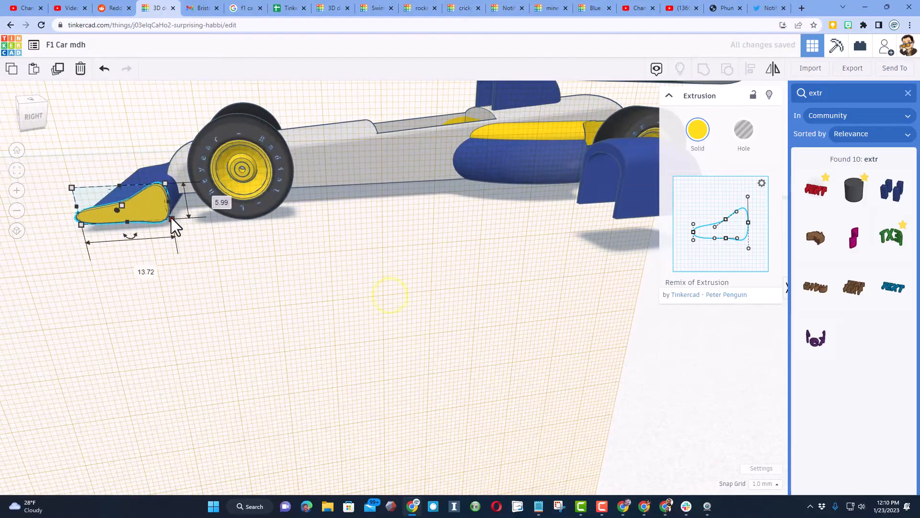
{"action": "left_click", "coordinate": [166, 205]}
{"action": "right_click_drag", "start_coordinate": [98, 236], "coordinate": [528, 411]}
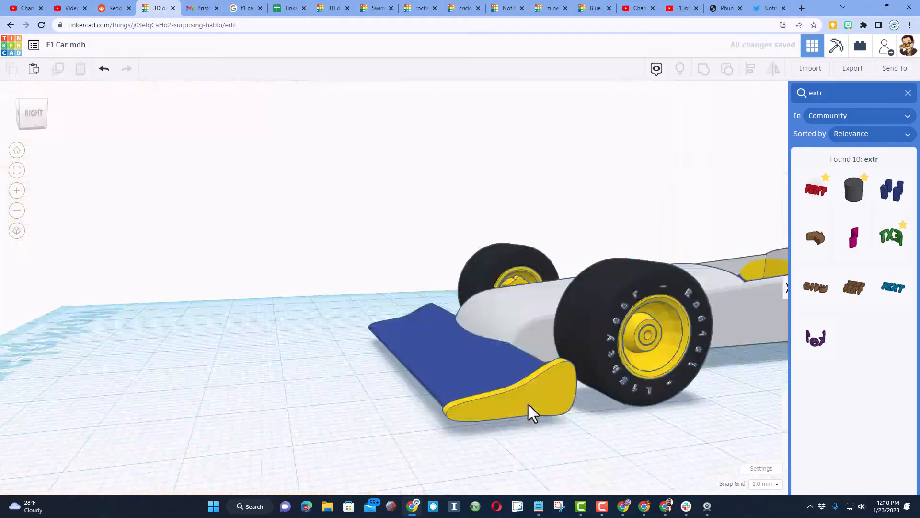
{"action": "right_click_drag", "start_coordinate": [421, 387], "coordinate": [509, 437]}
{"action": "left_click", "coordinate": [524, 445]}
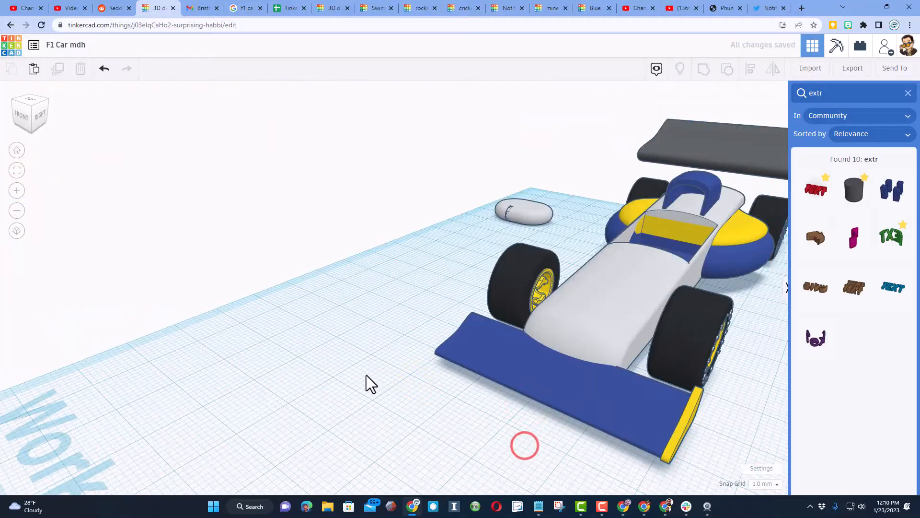
Duplicate the yellow end plate and drop it onto a workplane placed on the front wing's opposite end face.
{"action": "right_click_drag", "start_coordinate": [390, 384], "coordinate": [547, 353]}
{"action": "left_click", "coordinate": [561, 366]}
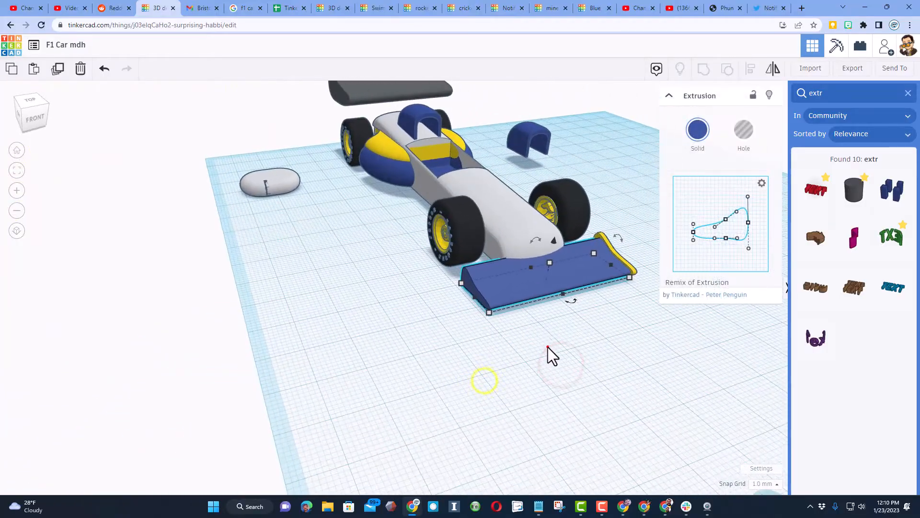
{"action": "left_click", "coordinate": [547, 345]}
{"action": "right_click_drag", "start_coordinate": [497, 322], "coordinate": [465, 286]}
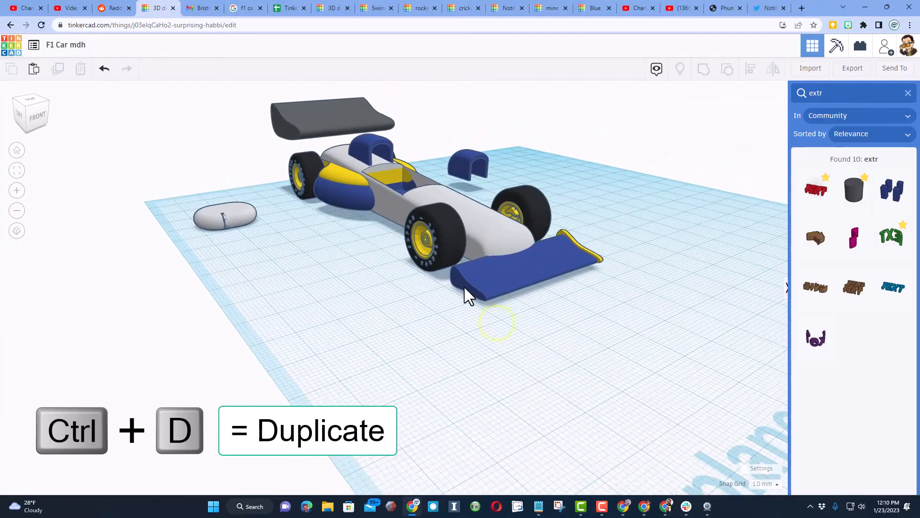
{"action": "left_click", "coordinate": [571, 236]}
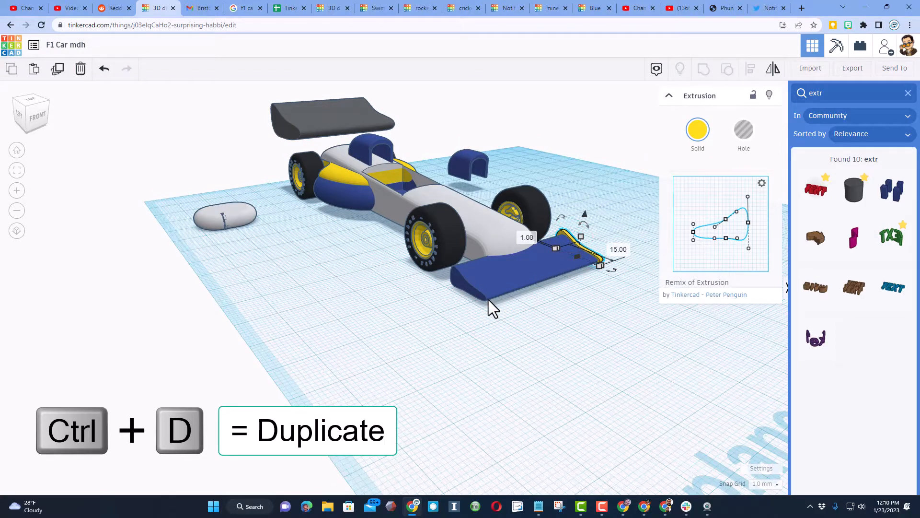
{"action": "key", "text": "w"}
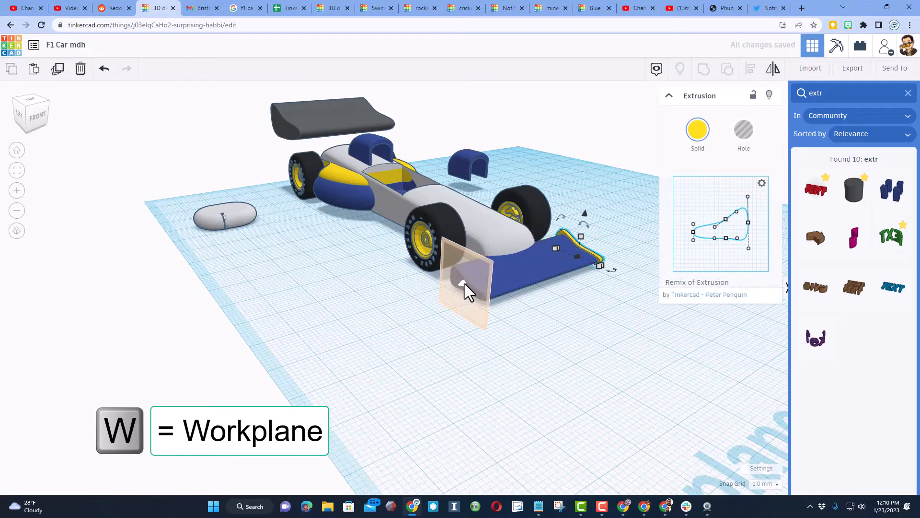
{"action": "left_click", "coordinate": [464, 283]}
{"action": "key", "text": "d"}
{"action": "left_click", "coordinate": [534, 322]}
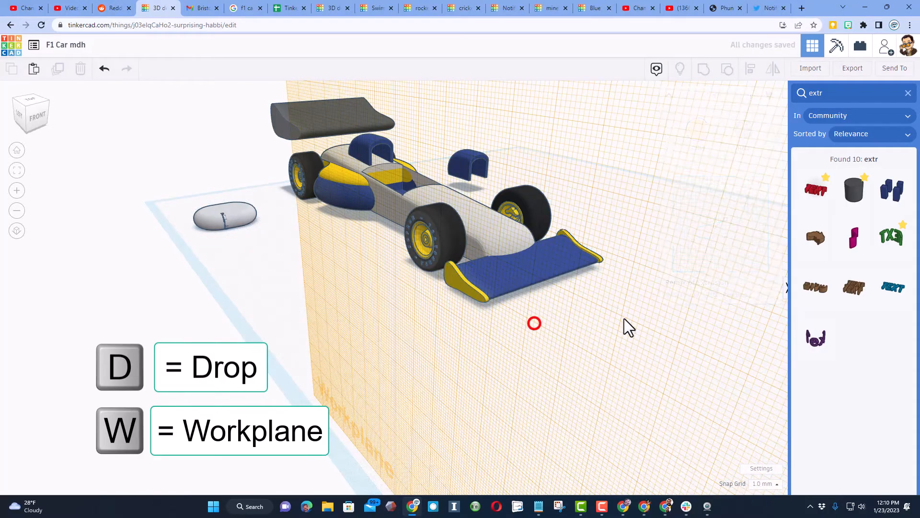
Return to the base workplane and group the front wing with both end plates as a multicolor shape.
{"action": "right_click_drag", "start_coordinate": [624, 318], "coordinate": [510, 396]}
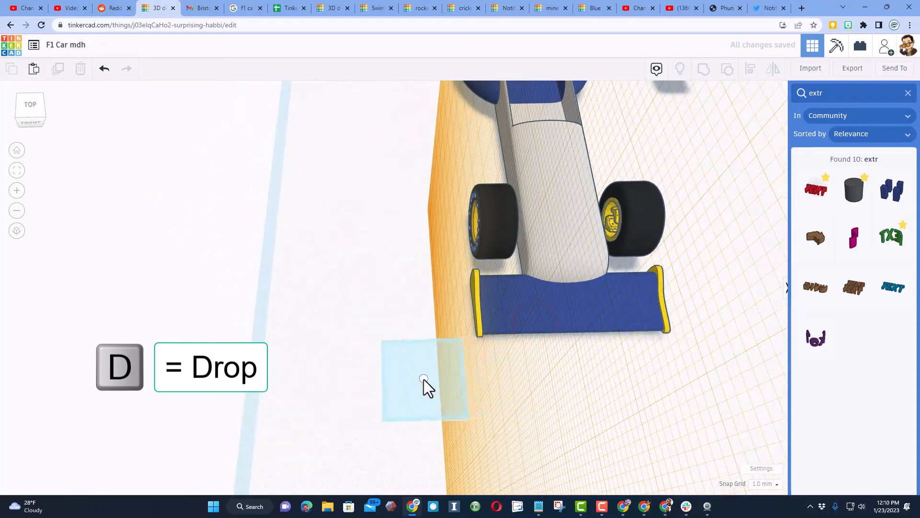
{"action": "left_click", "coordinate": [440, 376]}
{"action": "left_click_drag", "start_coordinate": [445, 318], "coordinate": [680, 335]}
{"action": "key", "text": "ctrl+g"}
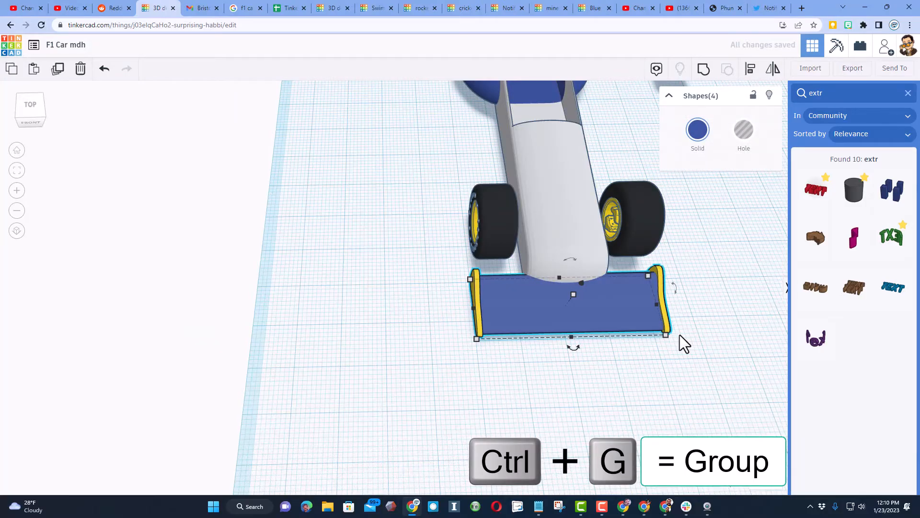
{"action": "left_click", "coordinate": [691, 133]}
{"action": "left_click", "coordinate": [700, 263]}
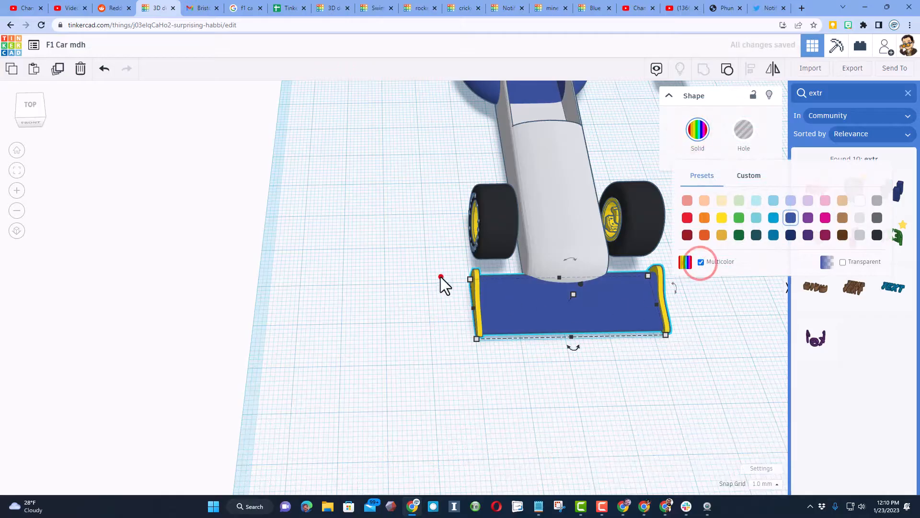
Colour the dark grey rear wing yellow.
{"action": "right_click_drag", "start_coordinate": [441, 277], "coordinate": [479, 225]}
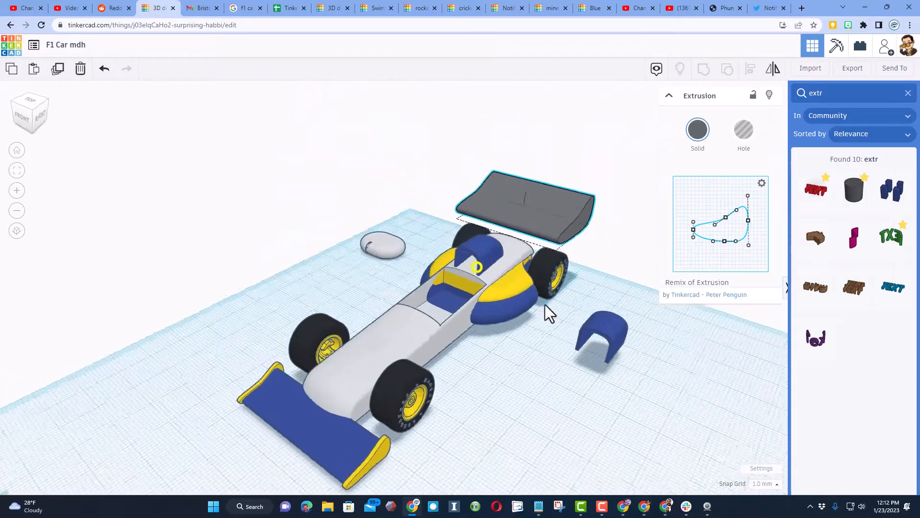
{"action": "right_click_drag", "start_coordinate": [545, 303], "coordinate": [571, 211]}
{"action": "right_click_drag", "start_coordinate": [611, 257], "coordinate": [363, 296]}
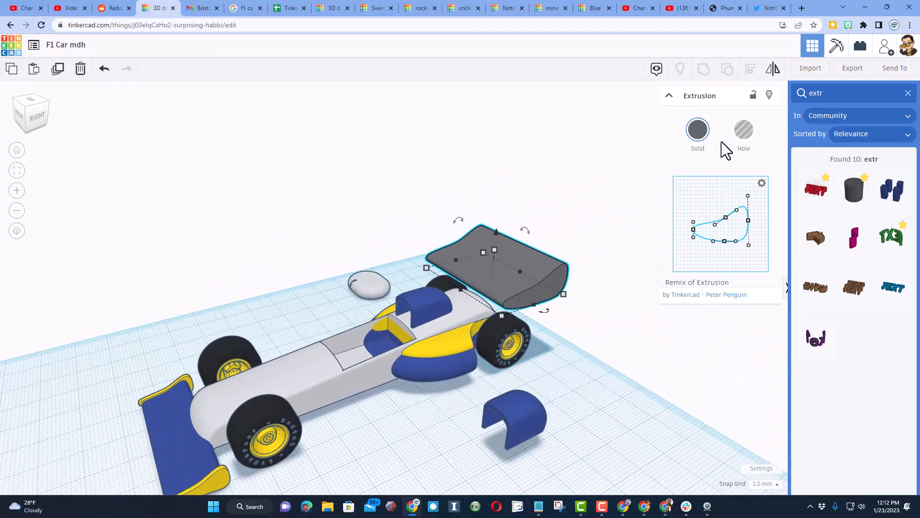
{"action": "left_click", "coordinate": [707, 141]}
{"action": "left_click", "coordinate": [718, 223]}
{"action": "scroll", "coordinate": [554, 303], "scroll_direction": "up", "scroll_amount": 3}
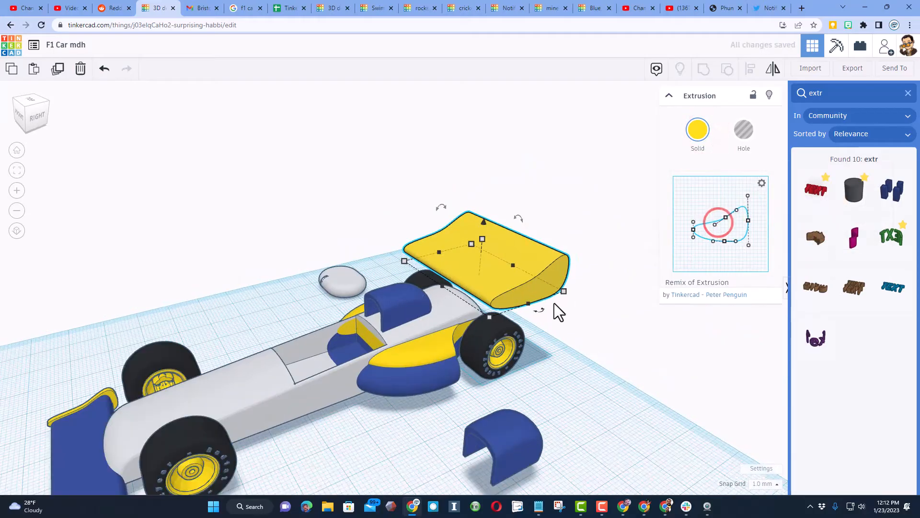
Place the workplane on the rear wing's end face and drop a duplicate of the wing onto it.
{"action": "left_click", "coordinate": [558, 288]}
{"action": "key", "text": "w"}
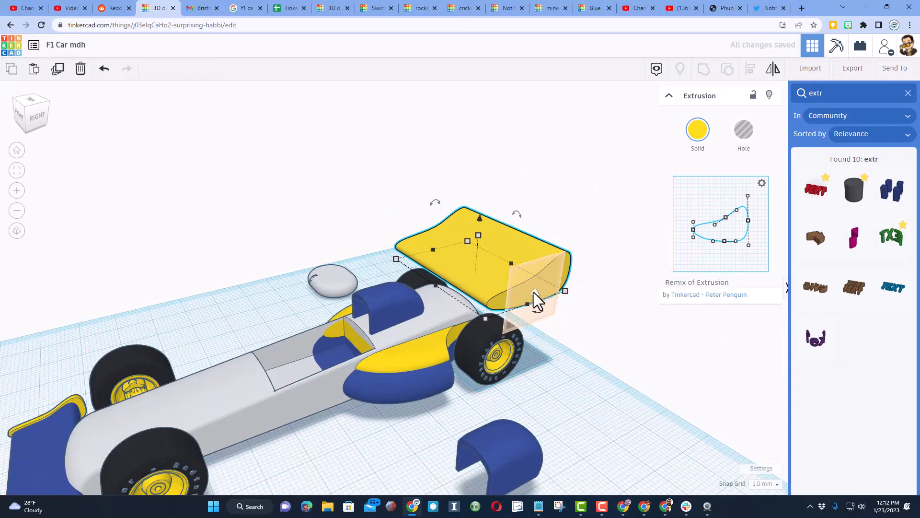
{"action": "left_click", "coordinate": [535, 288]}
{"action": "left_click", "coordinate": [473, 266]}
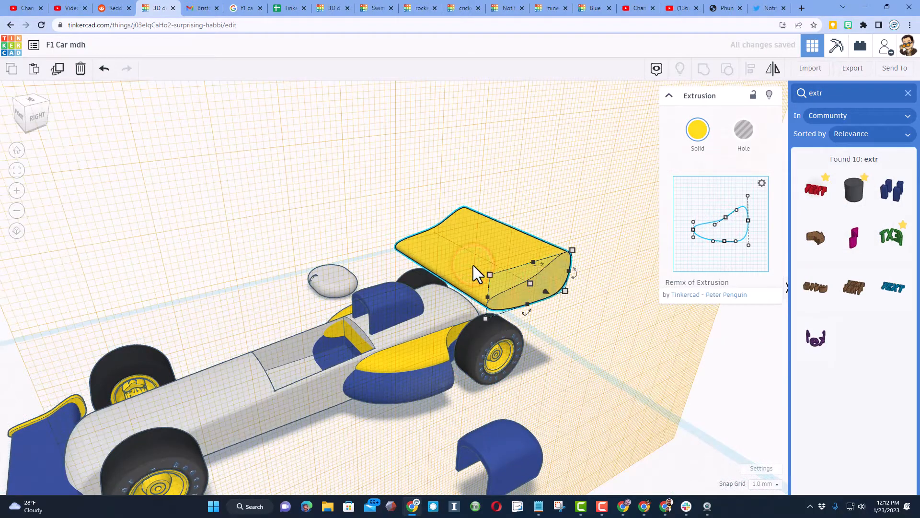
{"action": "left_click", "coordinate": [486, 277]}
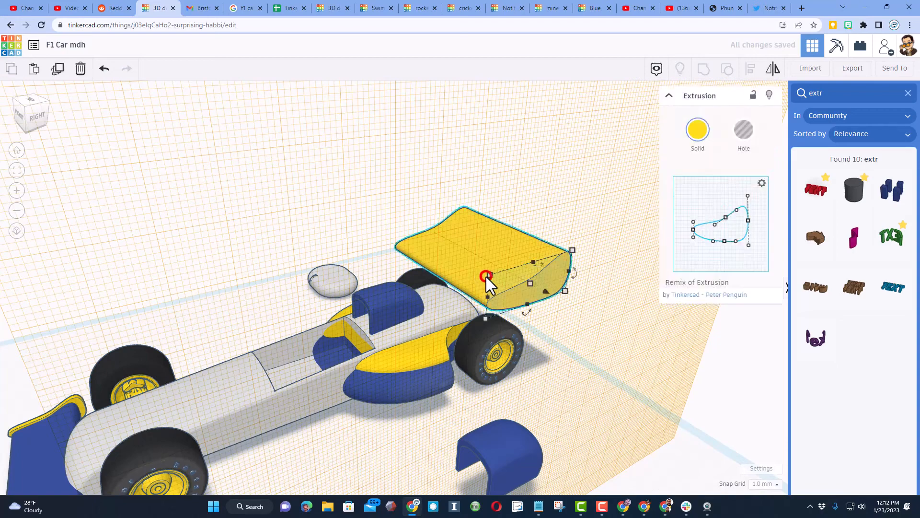
{"action": "key", "text": "ctrl+d"}
{"action": "key", "text": "d"}
Shape the duplicate into an end plate 2 mm thick, enlarged slightly about its center, and colour it blue.
{"action": "left_click_drag", "start_coordinate": [690, 370], "coordinate": [551, 276]}
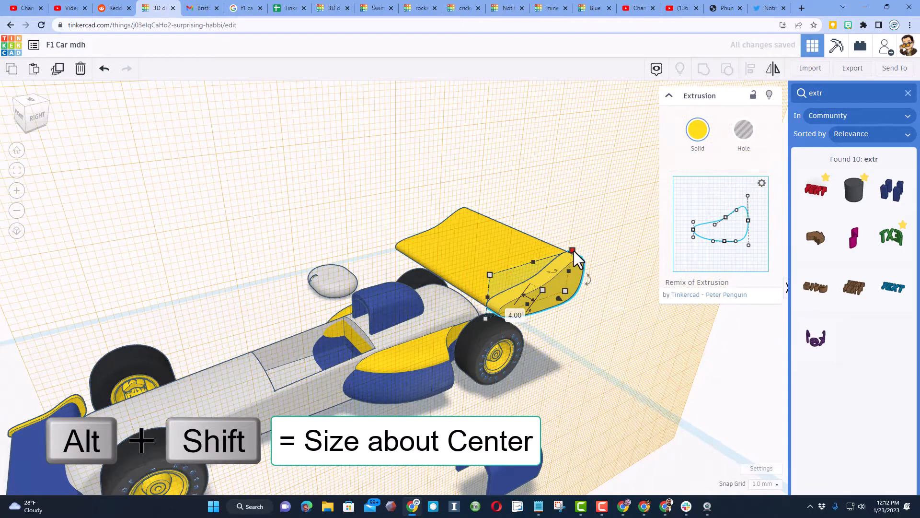
{"action": "left_click_drag", "start_coordinate": [574, 251], "coordinate": [580, 245], "text": "alt+shift"}
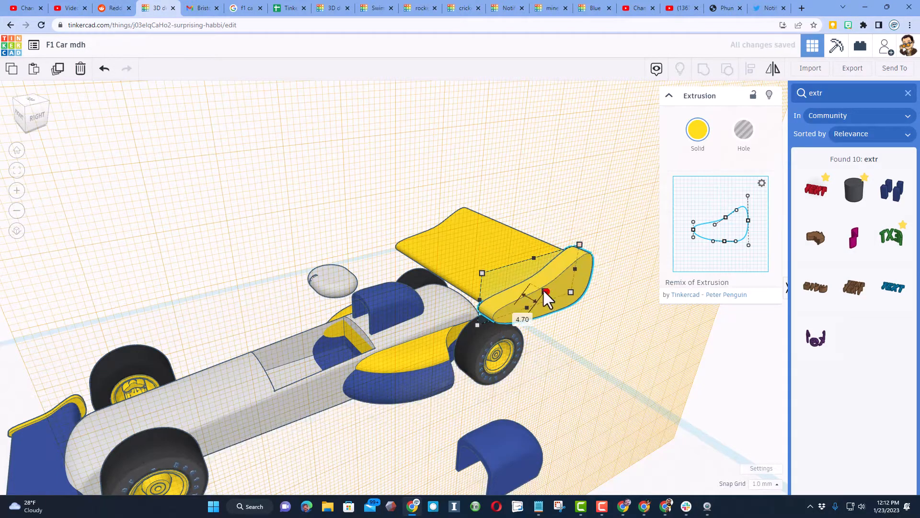
{"action": "left_click", "coordinate": [701, 127]}
{"action": "left_click", "coordinate": [791, 219]}
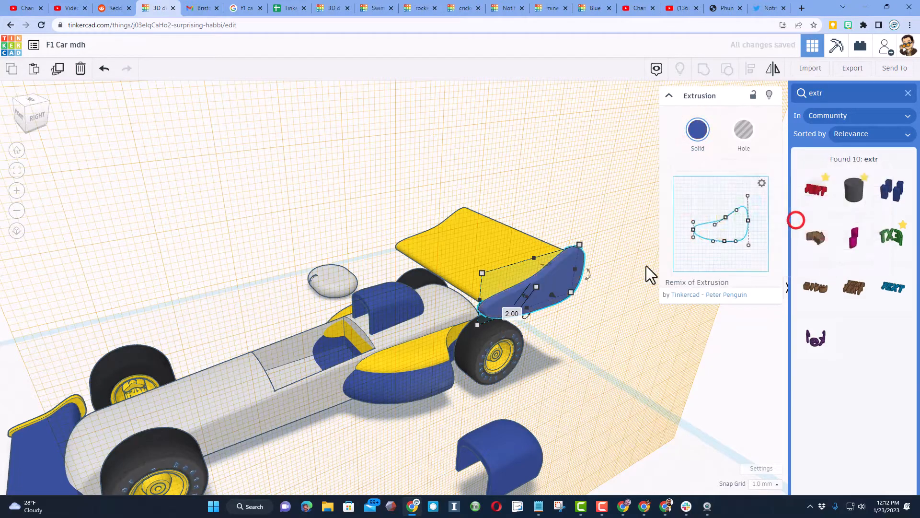
{"action": "right_click_drag", "start_coordinate": [646, 266], "coordinate": [548, 227]}
{"action": "left_click", "coordinate": [548, 227]}
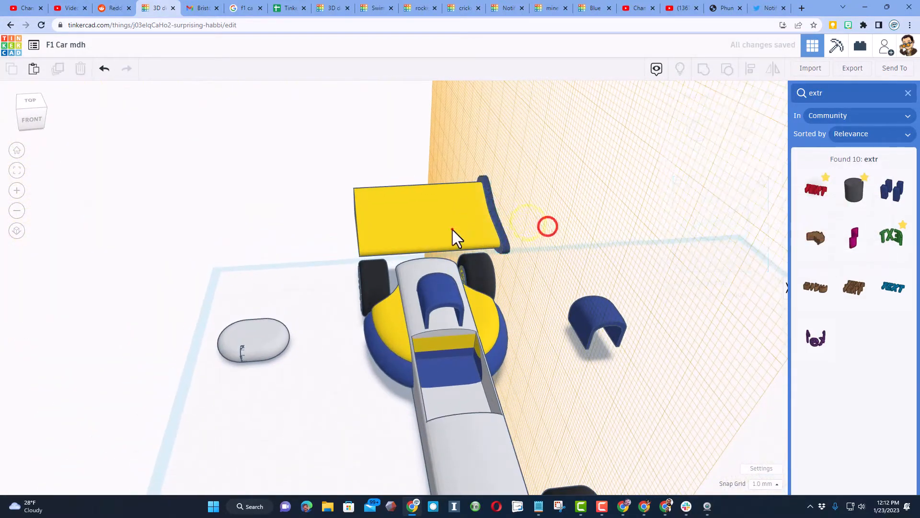
Duplicate the blue end plate and drop it onto a workplane placed on the rear wing's opposite end face.
{"action": "left_click", "coordinate": [452, 229]}
{"action": "right_click_drag", "start_coordinate": [410, 244], "coordinate": [513, 255]}
{"action": "right_click_drag", "start_coordinate": [450, 242], "coordinate": [372, 288]}
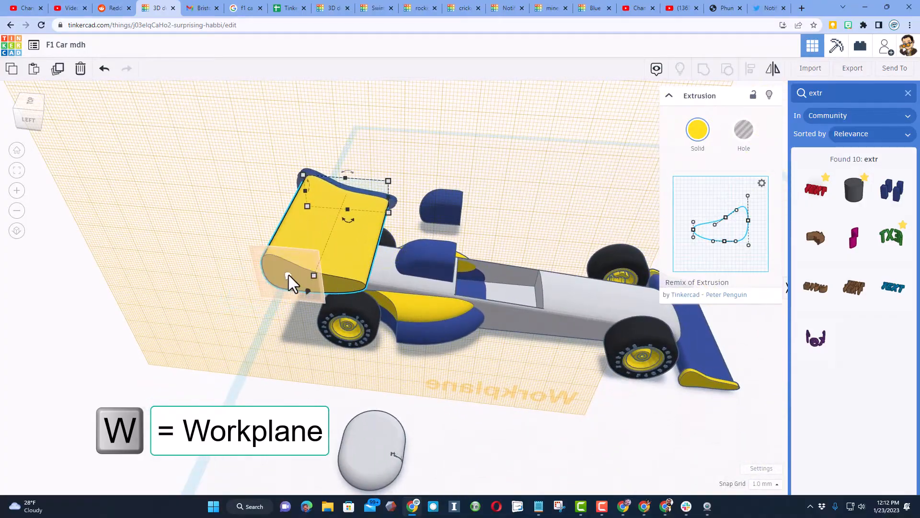
{"action": "left_click", "coordinate": [289, 274]}
{"action": "left_click", "coordinate": [304, 176]}
{"action": "key", "text": "ctrl+d"}
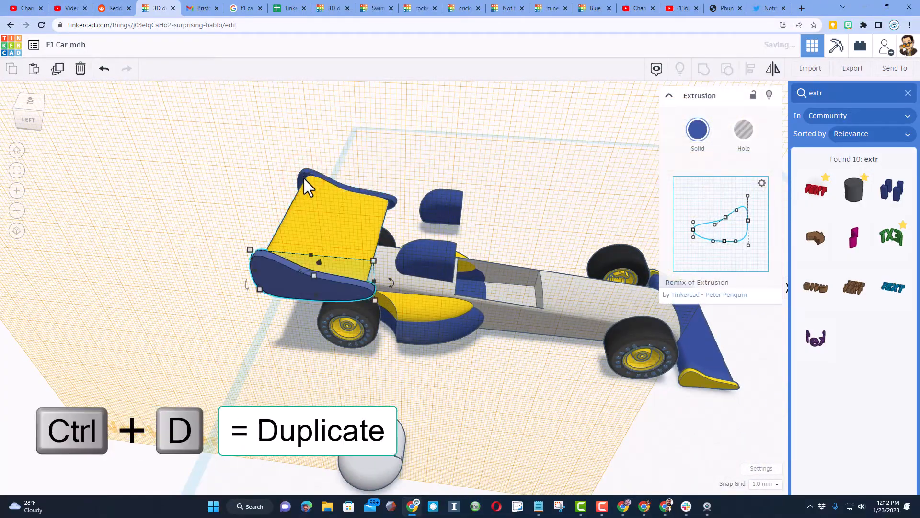
Group the rear wing with both blue end plates and turn on Multicolor for the group.
{"action": "right_click_drag", "start_coordinate": [381, 228], "coordinate": [252, 201]}
{"action": "left_click", "coordinate": [315, 196]}
{"action": "right_click_drag", "start_coordinate": [461, 232], "coordinate": [348, 191]}
{"action": "left_click_drag", "start_coordinate": [347, 191], "coordinate": [548, 235]}
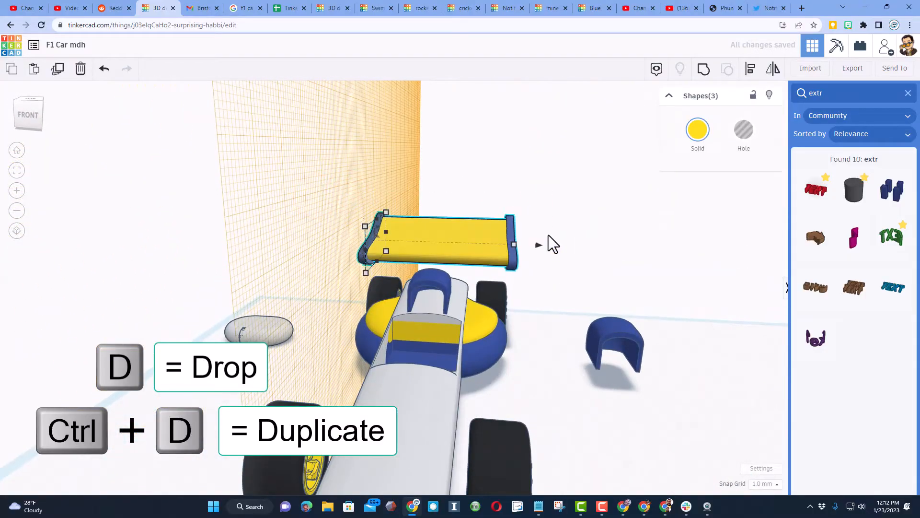
{"action": "key", "text": "ctrl+g"}
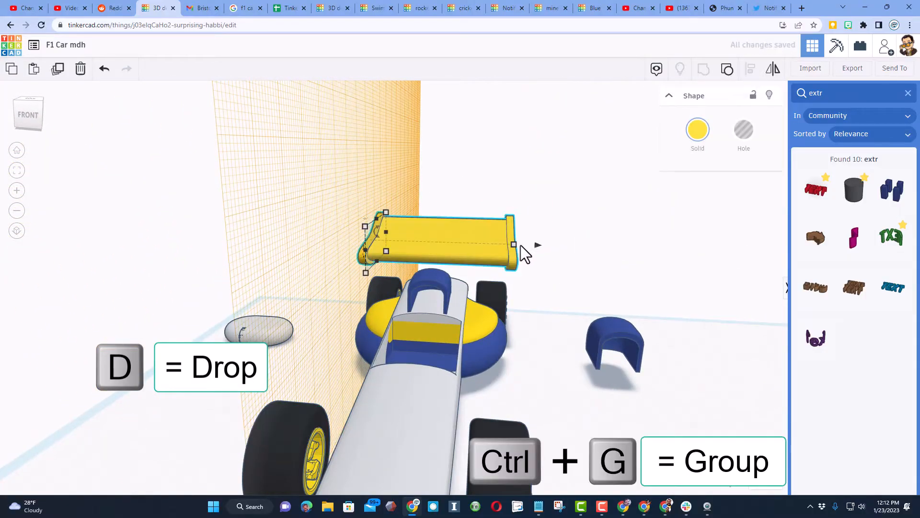
{"action": "left_click", "coordinate": [698, 129]}
{"action": "left_click", "coordinate": [701, 263]}
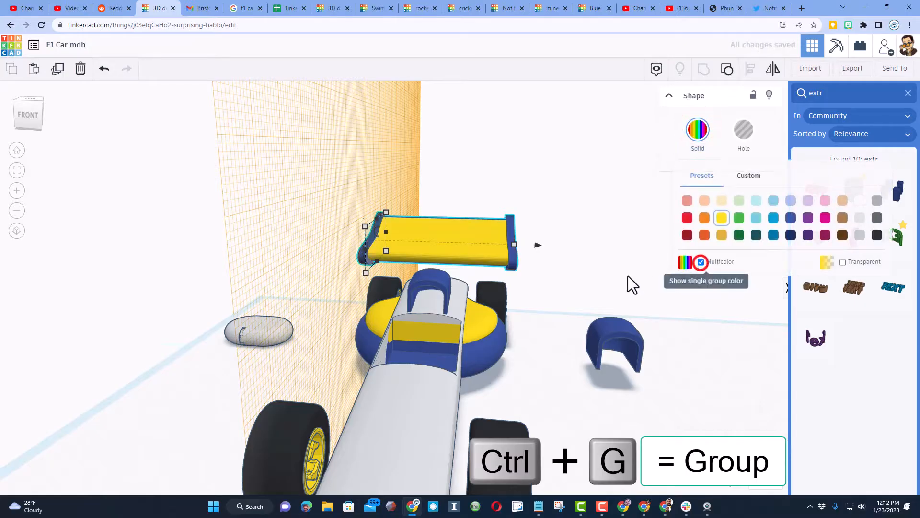
{"action": "left_click", "coordinate": [583, 271]}
Place the workplane on the cockpit floor.
{"action": "right_click_drag", "start_coordinate": [580, 288], "coordinate": [471, 298]}
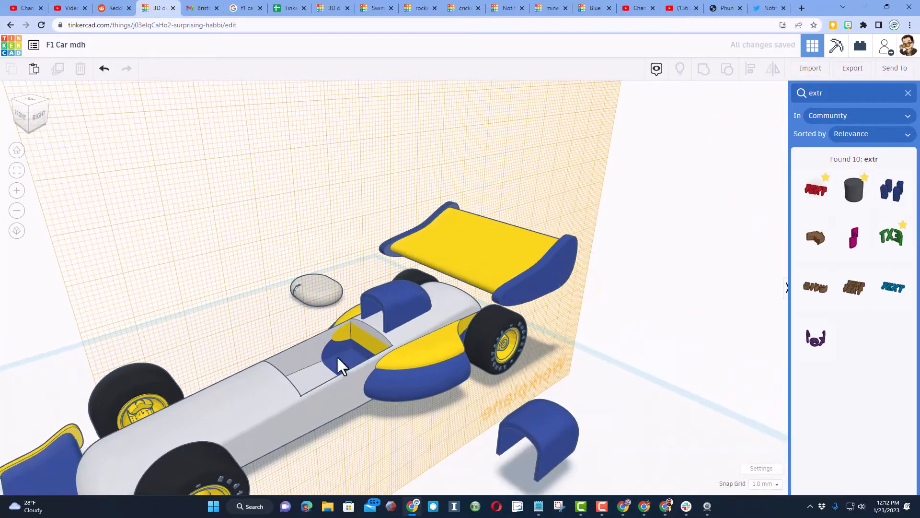
{"action": "right_click_drag", "start_coordinate": [444, 384], "coordinate": [360, 386]}
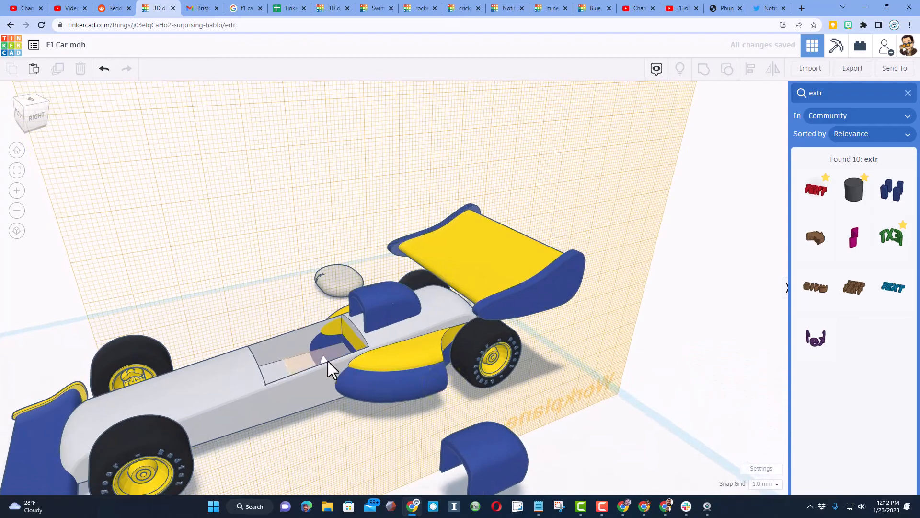
{"action": "left_click", "coordinate": [304, 367]}
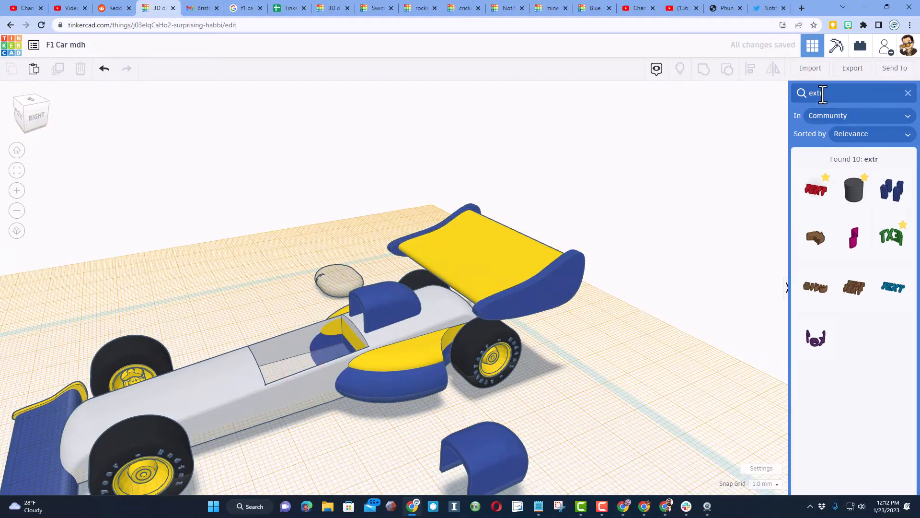
Add the blue bucket seat from Your Creations to the cockpit.
{"action": "left_click", "coordinate": [906, 92]}
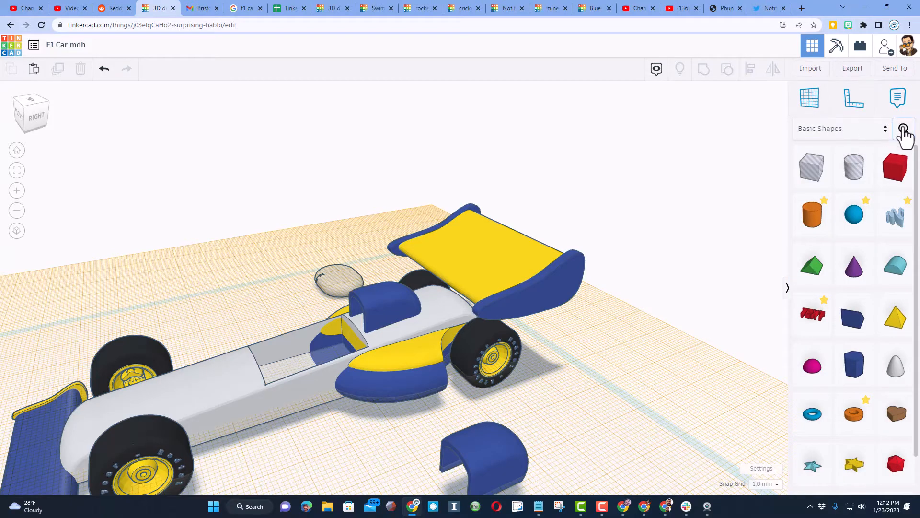
{"action": "left_click", "coordinate": [860, 128]}
{"action": "left_click", "coordinate": [830, 116]}
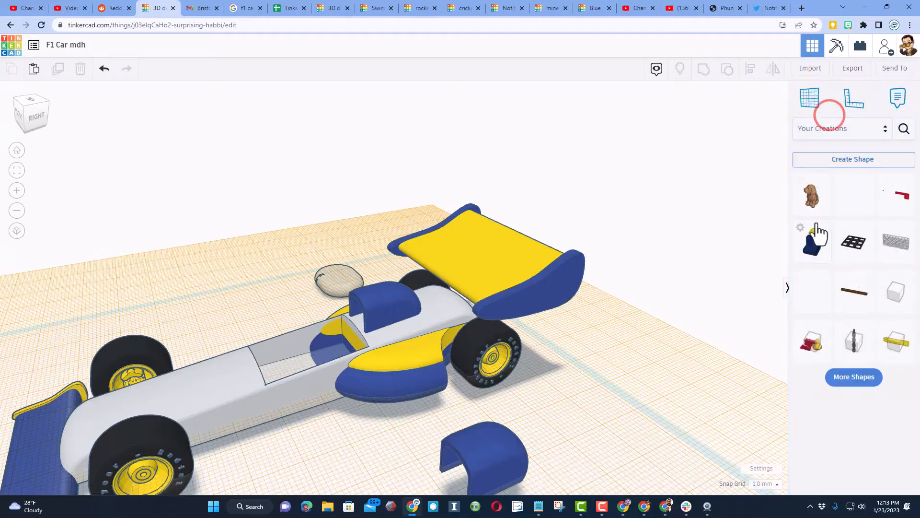
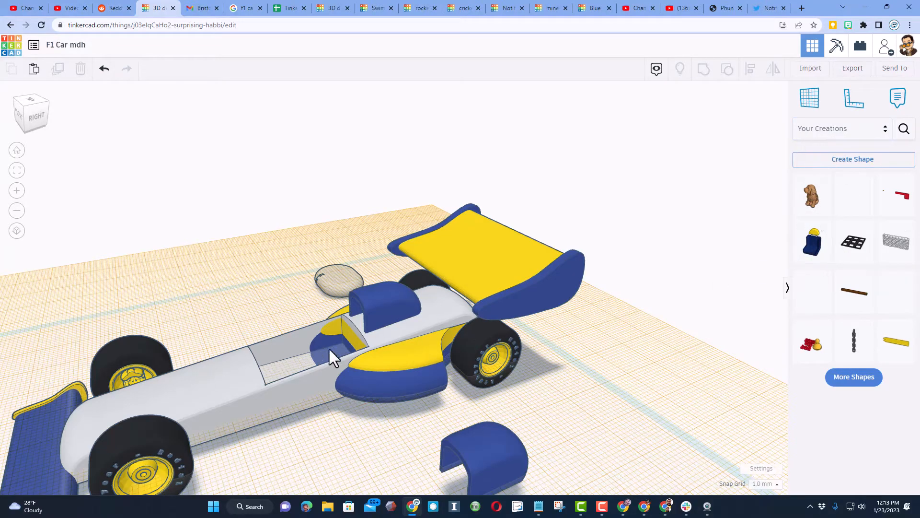
{"action": "left_click_drag", "start_coordinate": [817, 254], "coordinate": [321, 395]}
Scale the bucket seat down uniformly so it fits inside the cockpit.
{"action": "right_click_drag", "start_coordinate": [278, 429], "coordinate": [435, 416]}
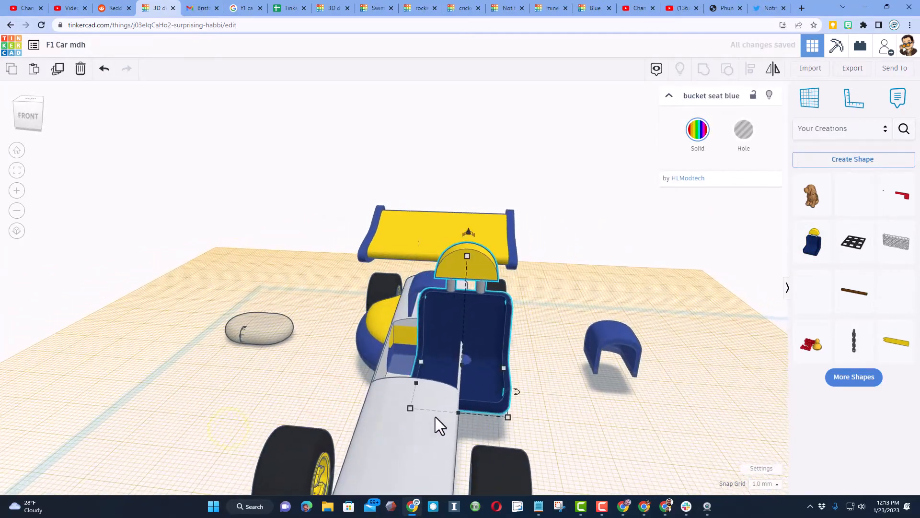
{"action": "left_click_drag", "start_coordinate": [468, 256], "coordinate": [409, 328], "text": "shift"}
{"action": "right_click_drag", "start_coordinate": [482, 367], "coordinate": [318, 366]}
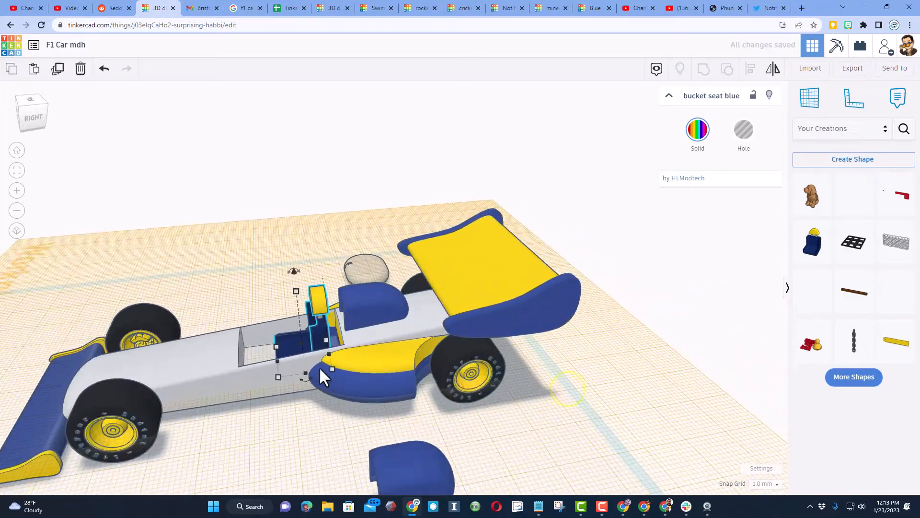
{"action": "scroll", "coordinate": [318, 366], "scroll_direction": "up", "scroll_amount": 5}
{"action": "right_click_drag", "start_coordinate": [268, 347], "coordinate": [288, 347]}
{"action": "scroll", "coordinate": [288, 346], "scroll_direction": "down", "scroll_amount": 3}
{"action": "right_click_drag", "start_coordinate": [461, 168], "coordinate": [422, 167]}
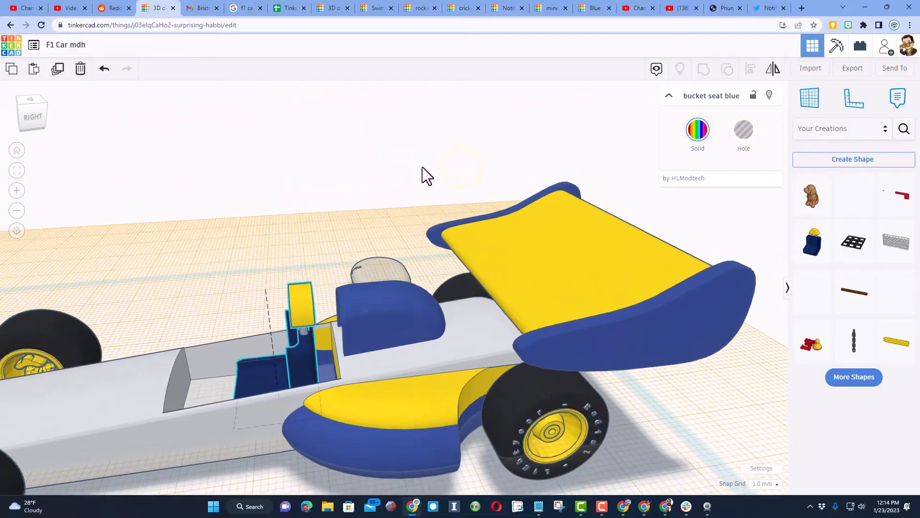
Search the community shapes for "bent" and place a Bent Pipe over the cockpit.
{"action": "left_click", "coordinate": [835, 134]}
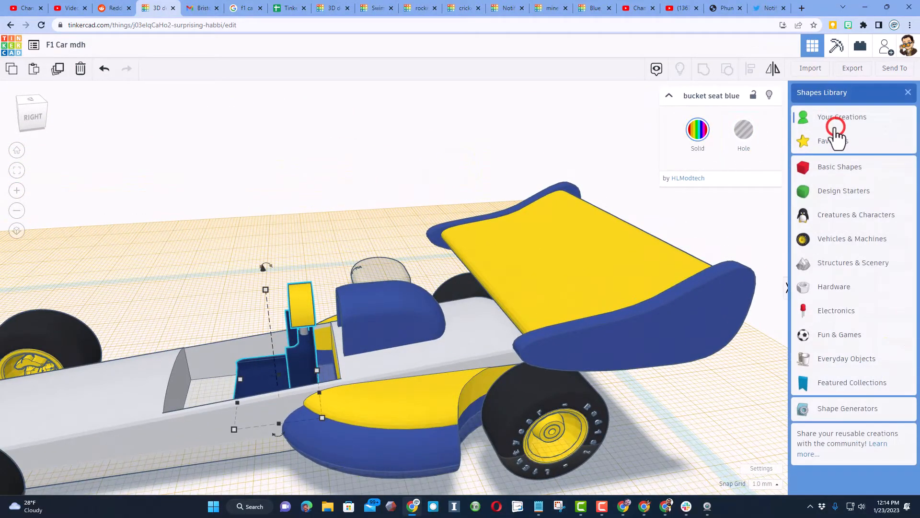
{"action": "left_click", "coordinate": [836, 167]}
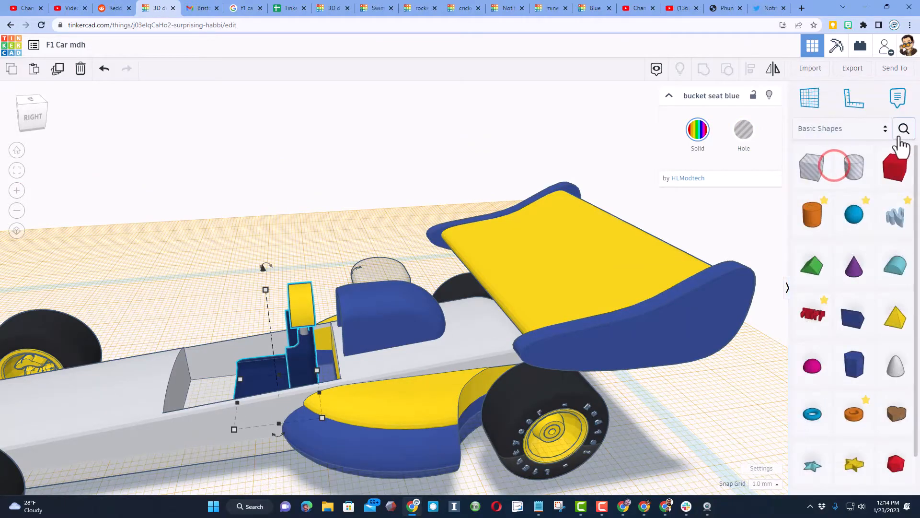
{"action": "left_click", "coordinate": [904, 129]}
{"action": "left_click", "coordinate": [834, 94]}
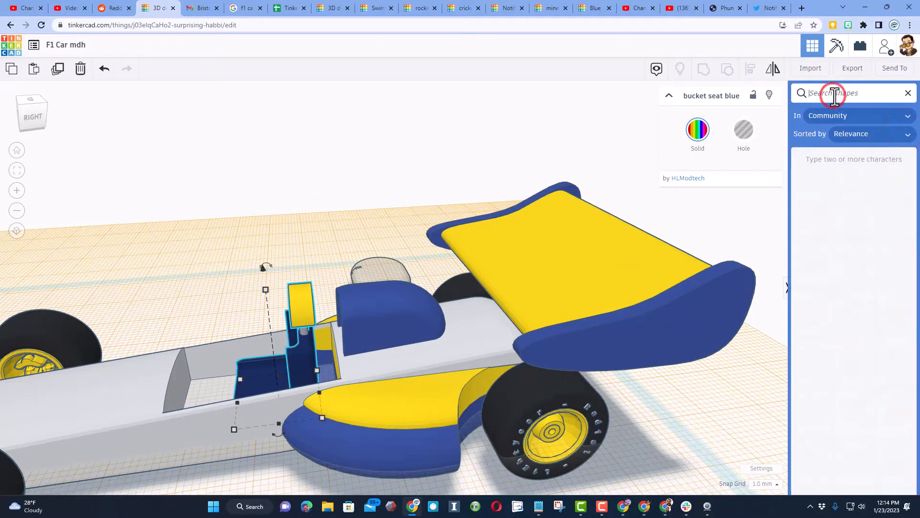
{"action": "type", "text": "bent"}
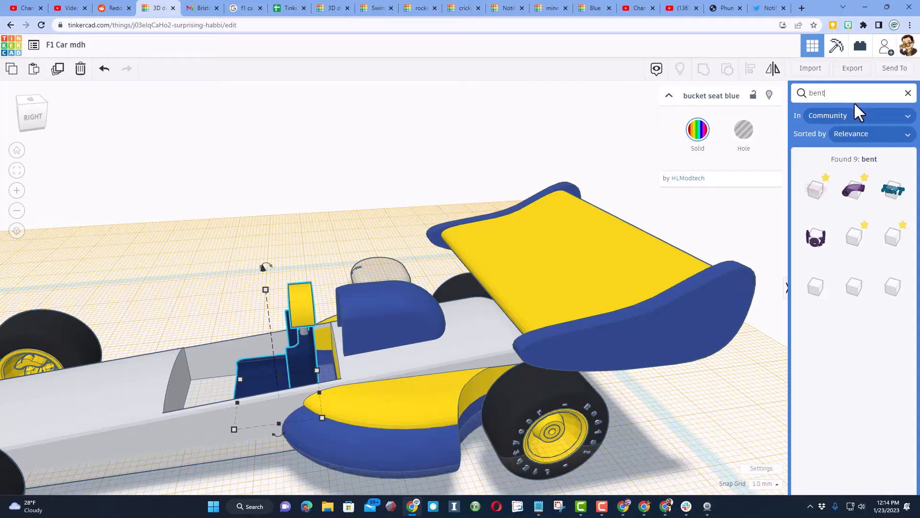
{"action": "left_click", "coordinate": [853, 194]}
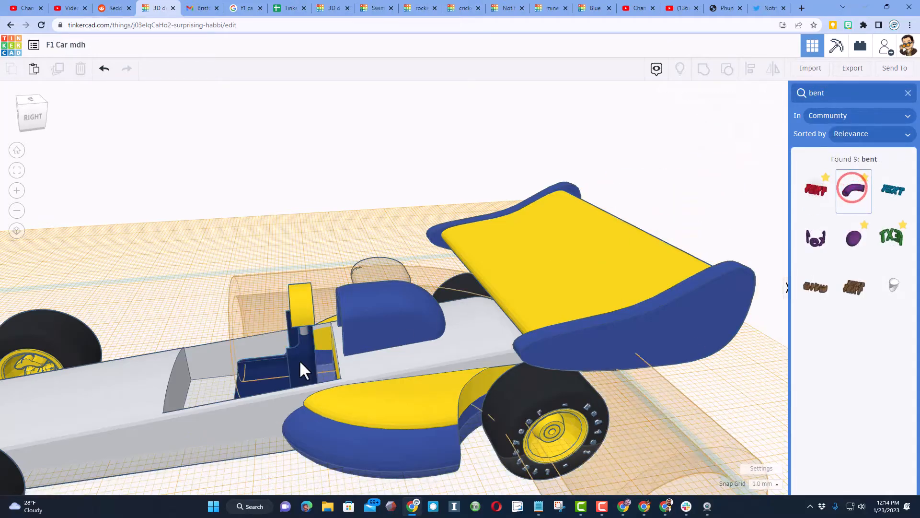
{"action": "left_click", "coordinate": [259, 323]}
{"action": "scroll", "coordinate": [264, 332], "scroll_direction": "down", "scroll_amount": 2}
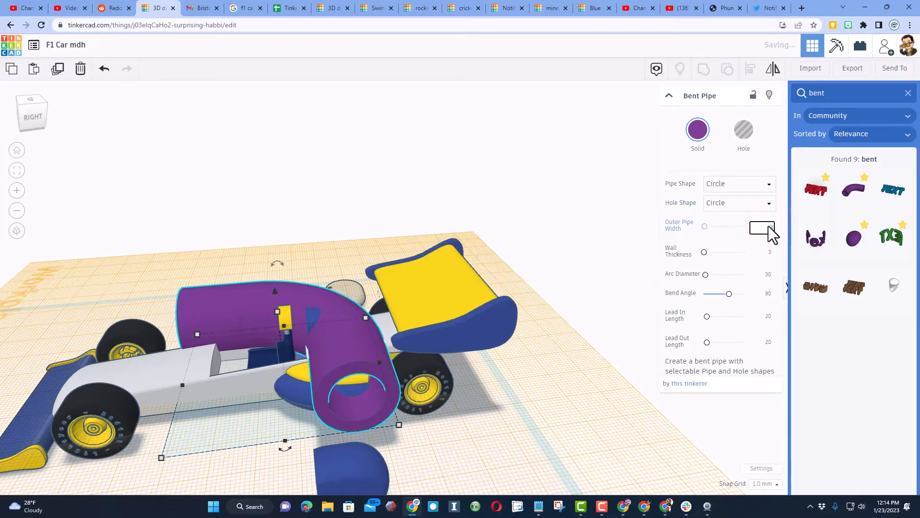
Set the bent pipe's outer width to 3 and bend angle to 180, and rotate it 90° to stand upright.
{"action": "right_click_drag", "start_coordinate": [254, 273], "coordinate": [288, 319]}
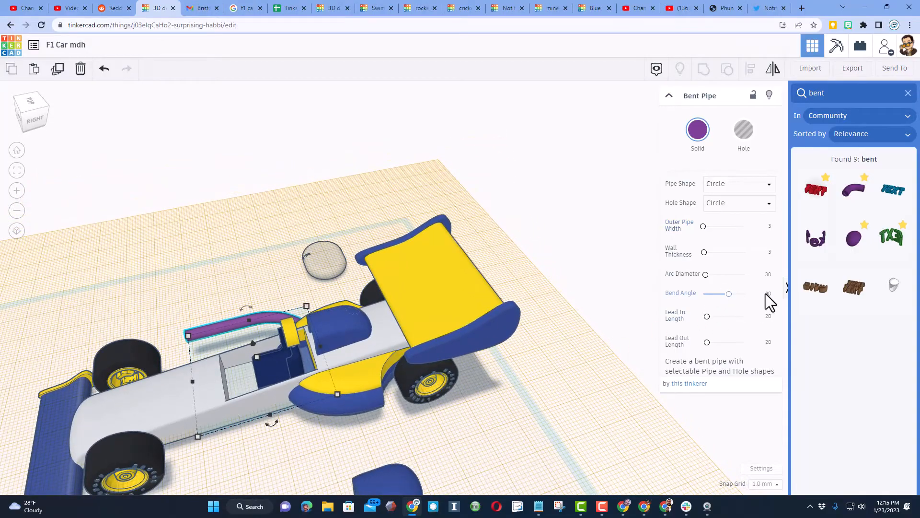
{"action": "key", "text": "Return"}
{"action": "mouse_move", "coordinate": [223, 333]}
{"action": "right_mouse_down"}
{"action": "mouse_move", "coordinate": [367, 338]}
{"action": "mouse_move", "coordinate": [301, 307]}
{"action": "mouse_move", "coordinate": [249, 308]}
{"action": "mouse_move", "coordinate": [235, 340]}
{"action": "right_mouse_up"}
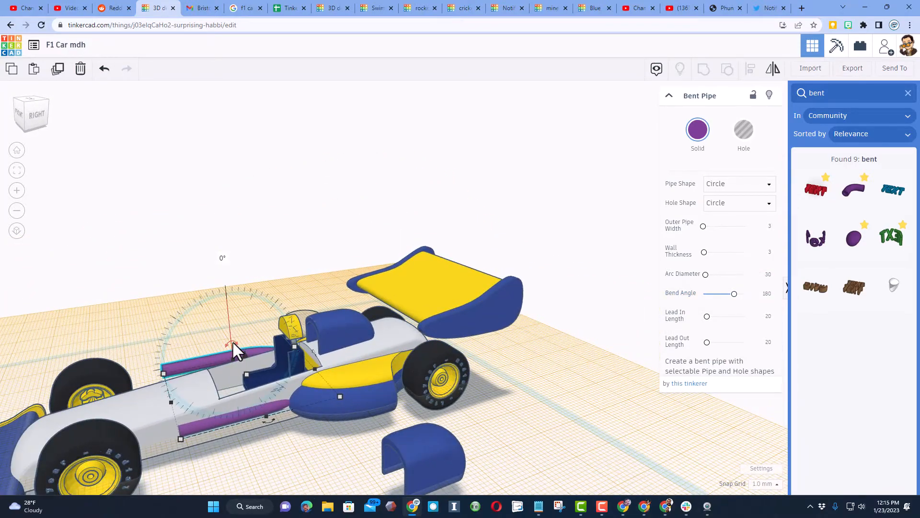
{"action": "left_click_drag", "start_coordinate": [232, 341], "coordinate": [202, 361], "text": "shift"}
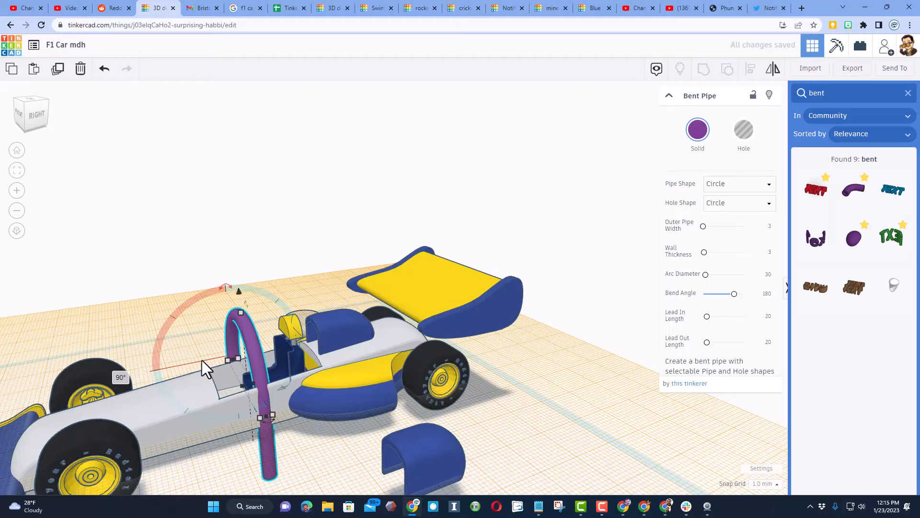
Move the upright hoop to the seat and narrow it to 20 mm to match the car body.
{"action": "right_click_drag", "start_coordinate": [202, 361], "coordinate": [398, 392]}
{"action": "left_click_drag", "start_coordinate": [399, 395], "coordinate": [483, 377]}
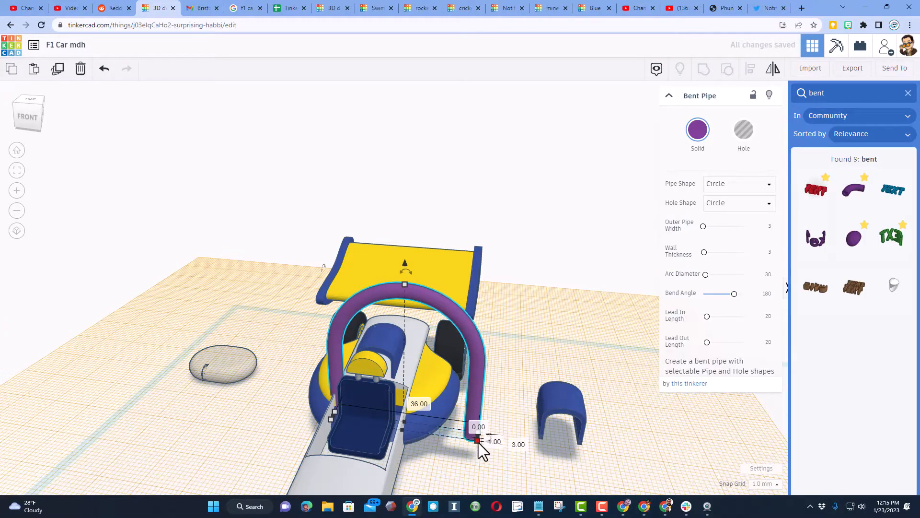
{"action": "left_click_drag", "start_coordinate": [478, 441], "coordinate": [412, 425]}
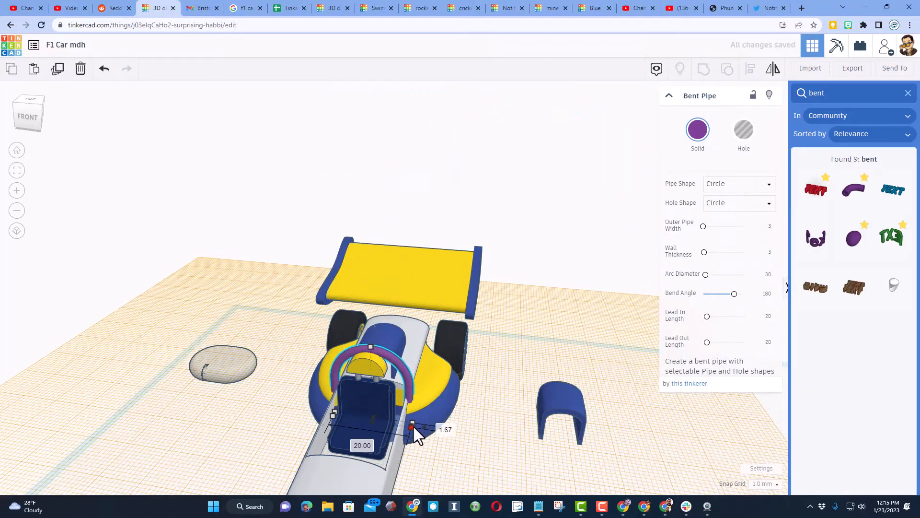
Adjust the hoop's height so that its legs meet the car body behind the seat.
{"action": "right_click_drag", "start_coordinate": [468, 430], "coordinate": [311, 324]}
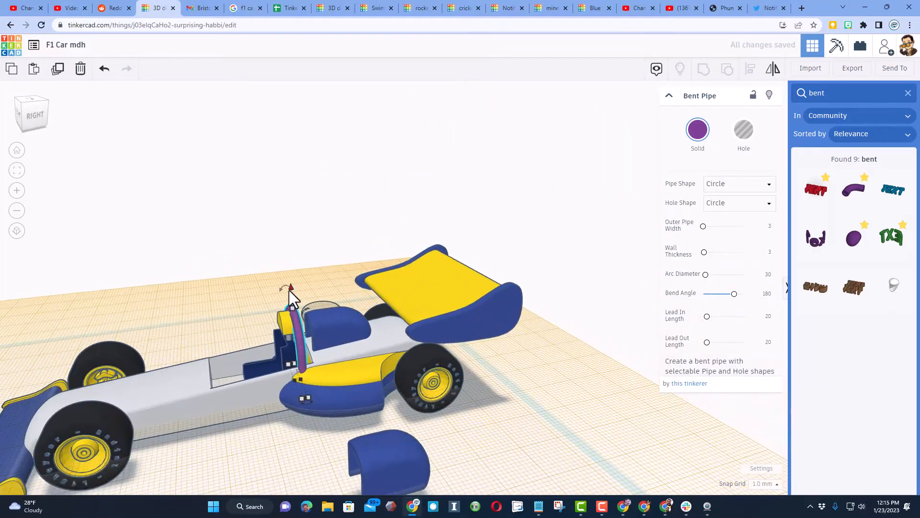
{"action": "right_click_drag", "start_coordinate": [255, 314], "coordinate": [313, 324]}
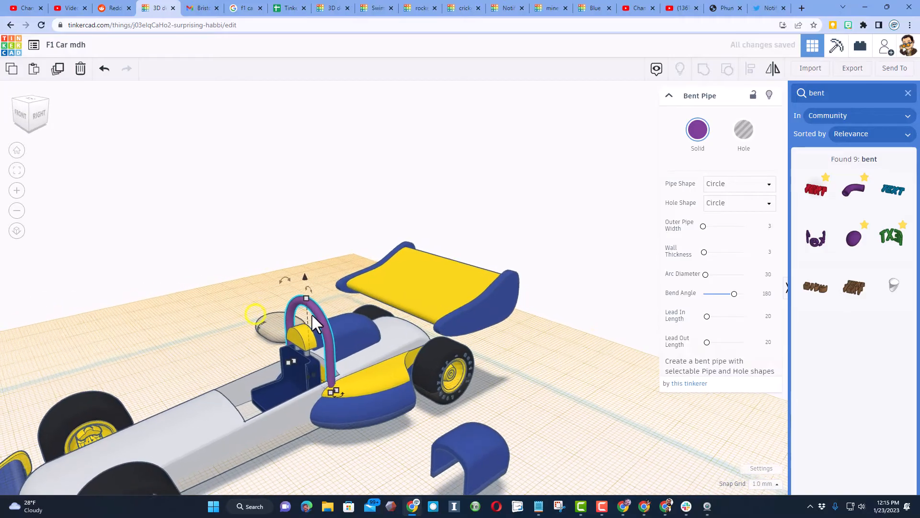
{"action": "key", "text": "ctrl+Up"}
{"action": "key", "text": "ctrl+Up"}
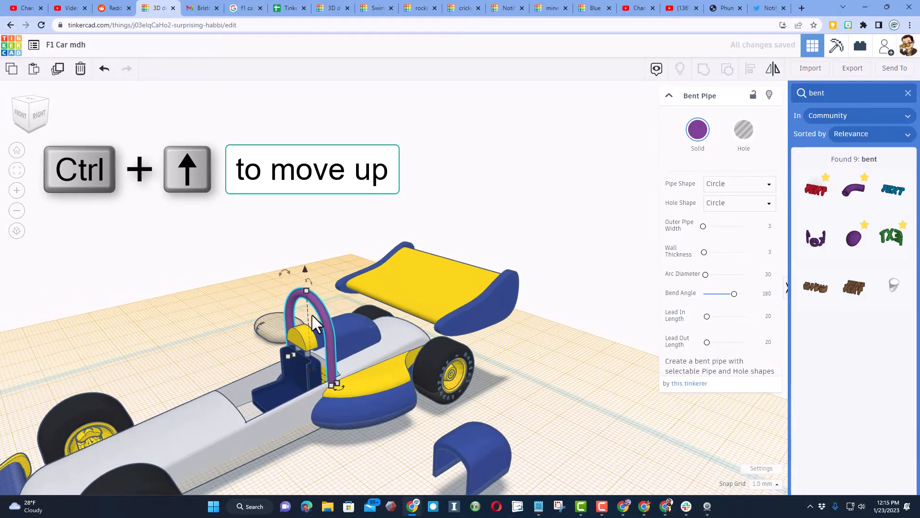
{"action": "key", "text": "ctrl+Down"}
{"action": "key", "text": "ctrl+Down"}
{"action": "key", "text": "ctrl+Down"}
{"action": "key", "text": "ctrl+Down"}
{"action": "key", "text": "ctrl+Up"}
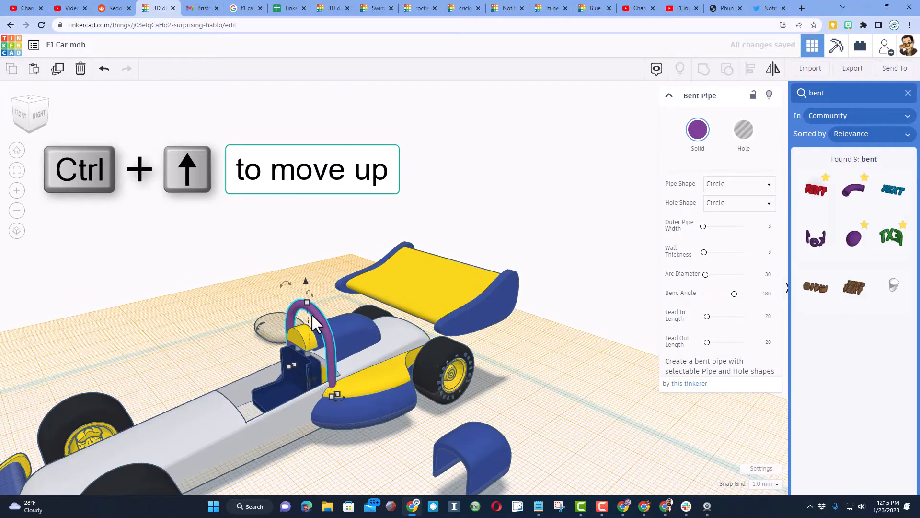
Nudge the hoop slightly backward and down behind the seat, and colour it yellow.
{"action": "right_click_drag", "start_coordinate": [312, 313], "coordinate": [357, 419]}
{"action": "mouse_move", "coordinate": [371, 384]}
{"action": "right_mouse_down"}
{"action": "mouse_move", "coordinate": [462, 386]}
{"action": "mouse_move", "coordinate": [383, 384]}
{"action": "right_mouse_up"}
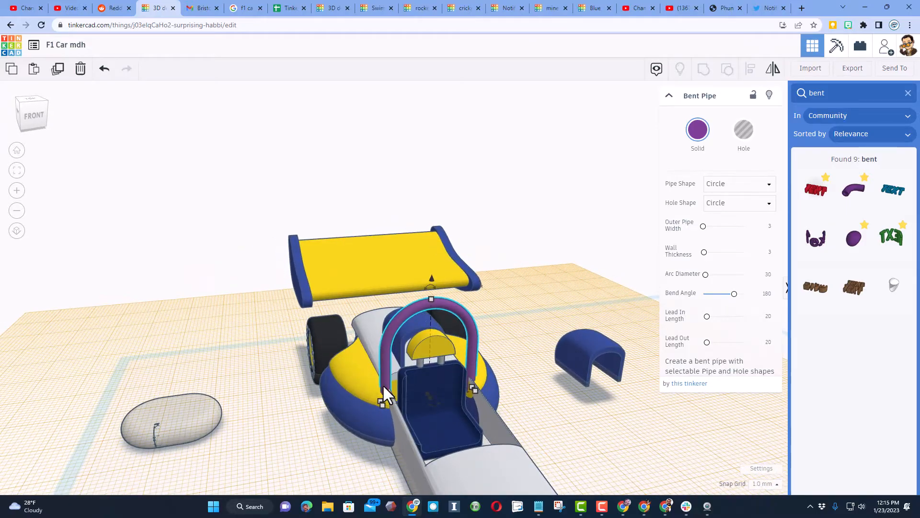
{"action": "key", "text": "Up"}
{"action": "key", "text": "Up"}
{"action": "key", "text": "ctrl+Down"}
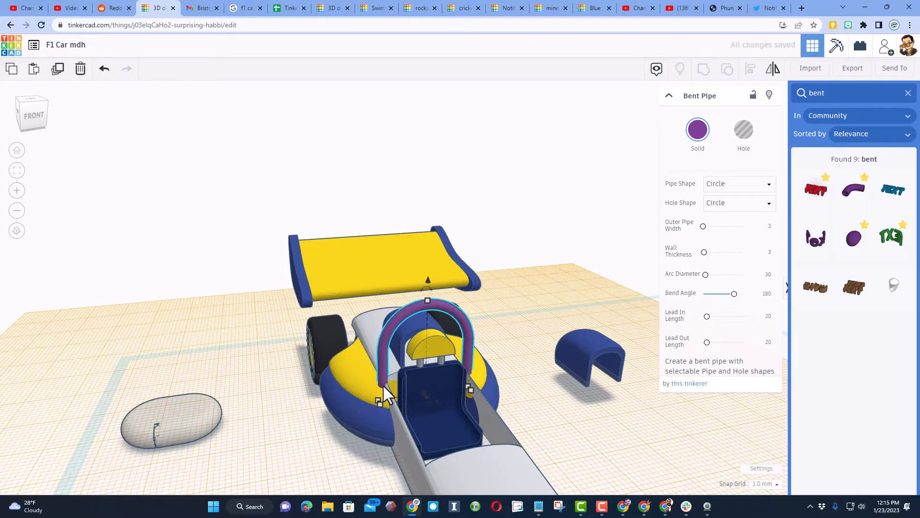
{"action": "left_click", "coordinate": [698, 130]}
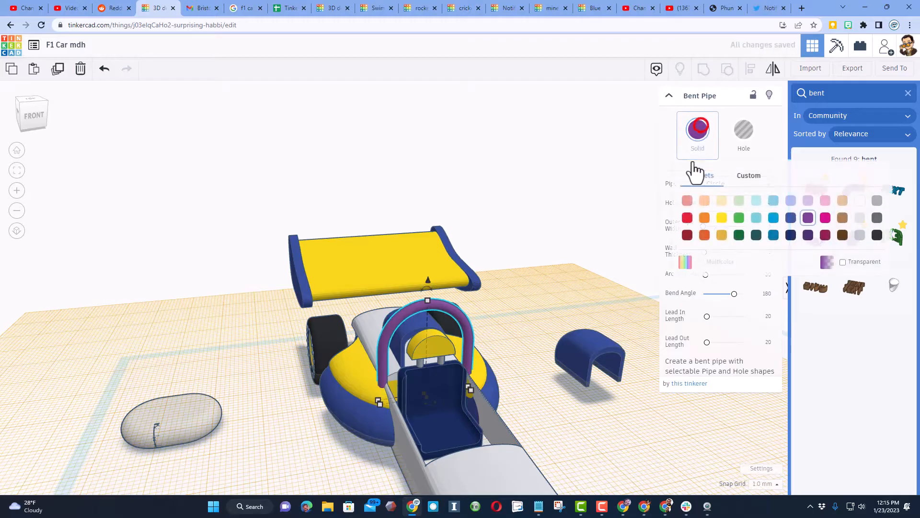
{"action": "left_click", "coordinate": [723, 218]}
Paste a copy of the yellow hoop, move it forward over the cockpit and turn it to run lengthwise along the car.
{"action": "right_click_drag", "start_coordinate": [501, 335], "coordinate": [305, 331]}
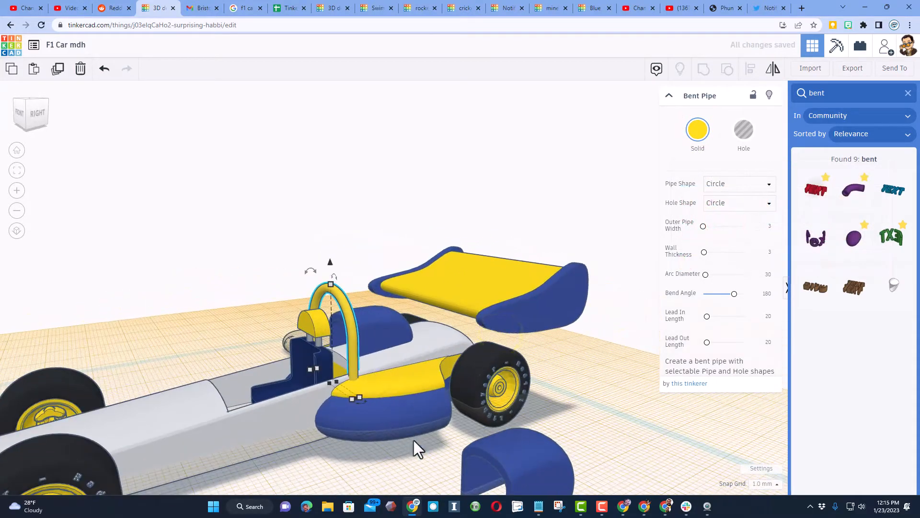
{"action": "right_click_drag", "start_coordinate": [352, 363], "coordinate": [196, 352]}
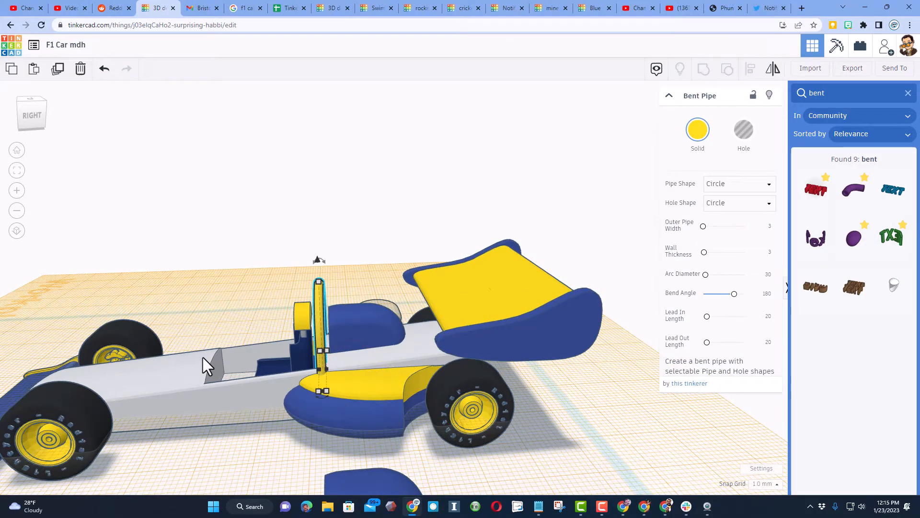
{"action": "key", "text": "ctrl+v"}
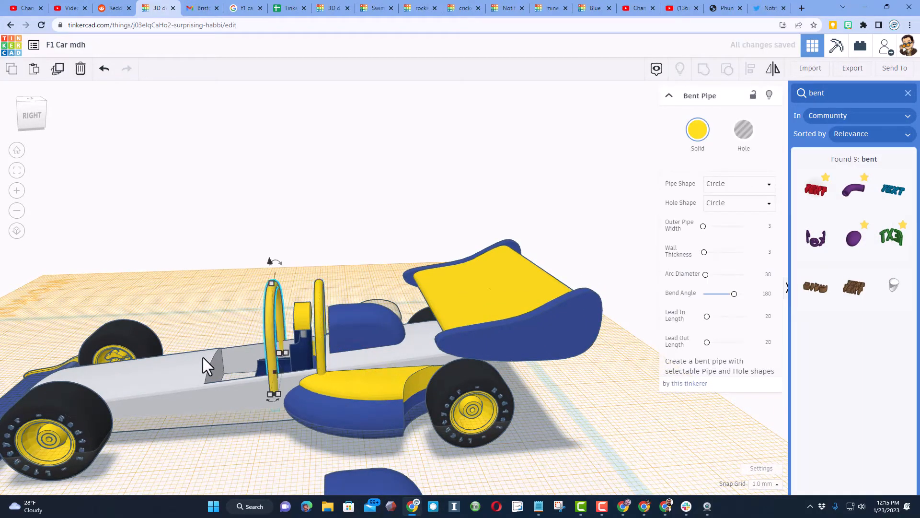
{"action": "key", "text": "shift+Left"}
{"action": "right_click_drag", "start_coordinate": [203, 456], "coordinate": [240, 413]}
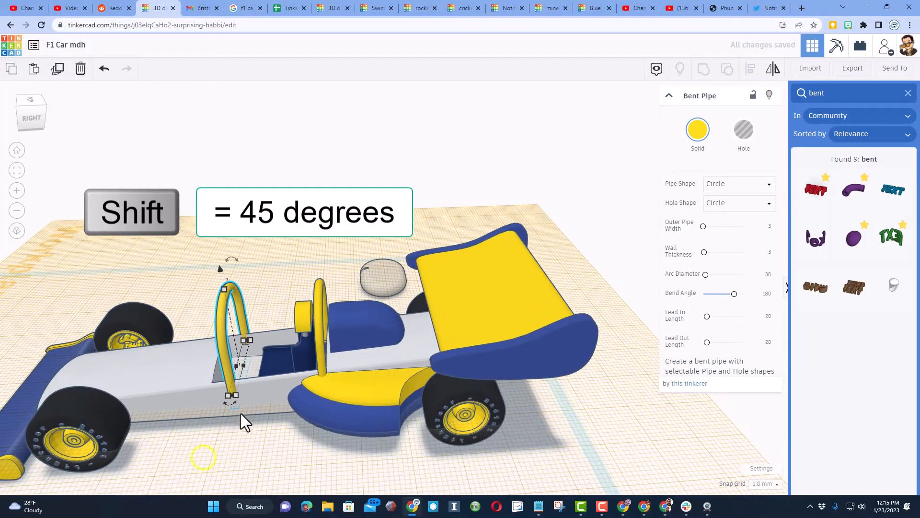
{"action": "left_click_drag", "start_coordinate": [234, 402], "coordinate": [207, 369], "text": "shift"}
Set the lengthwise pipe's bend angle to 60.
{"action": "scroll", "coordinate": [240, 350], "scroll_direction": "up", "scroll_amount": 5}
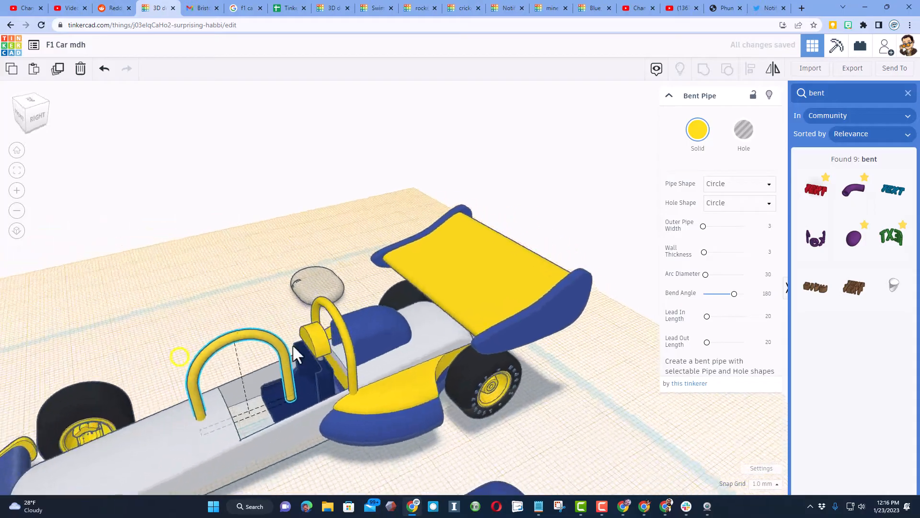
{"action": "left_click", "coordinate": [250, 286]}
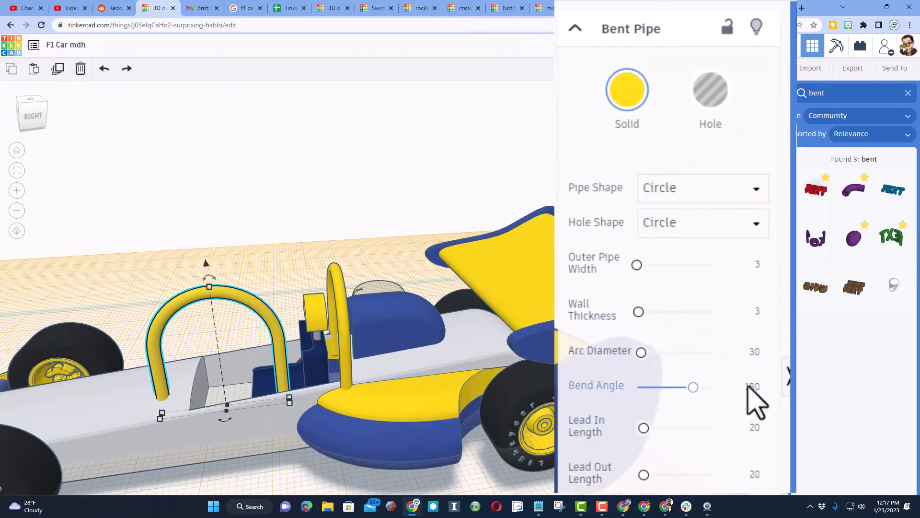
{"action": "left_click", "coordinate": [748, 385]}
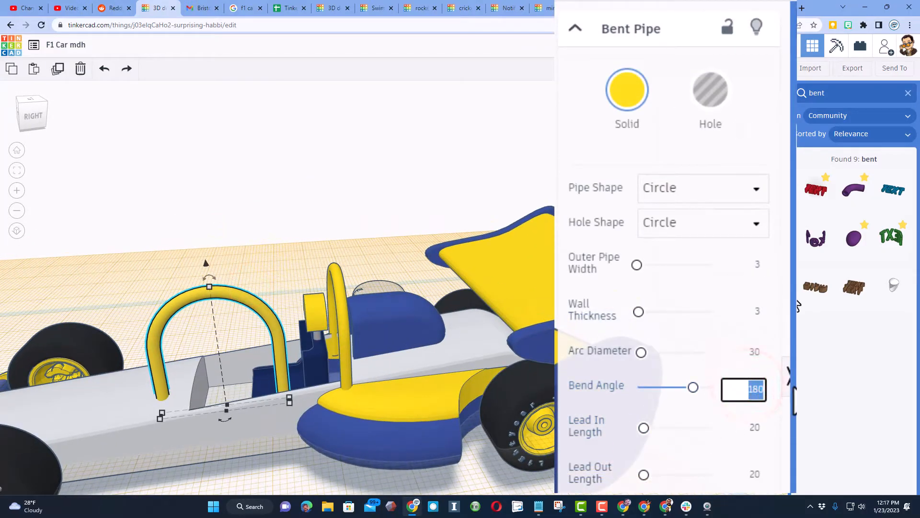
{"action": "type", "text": "60"}
{"action": "key", "text": "Return"}
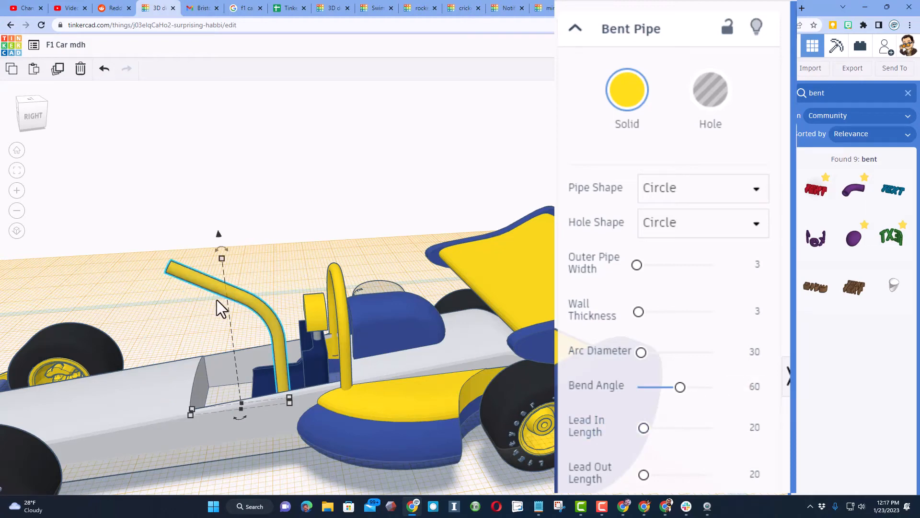
Rotate the lengthwise pipe 90° so its straight end slopes down toward the car's nose, and lower it two snap steps.
{"action": "mouse_move", "coordinate": [220, 253]}
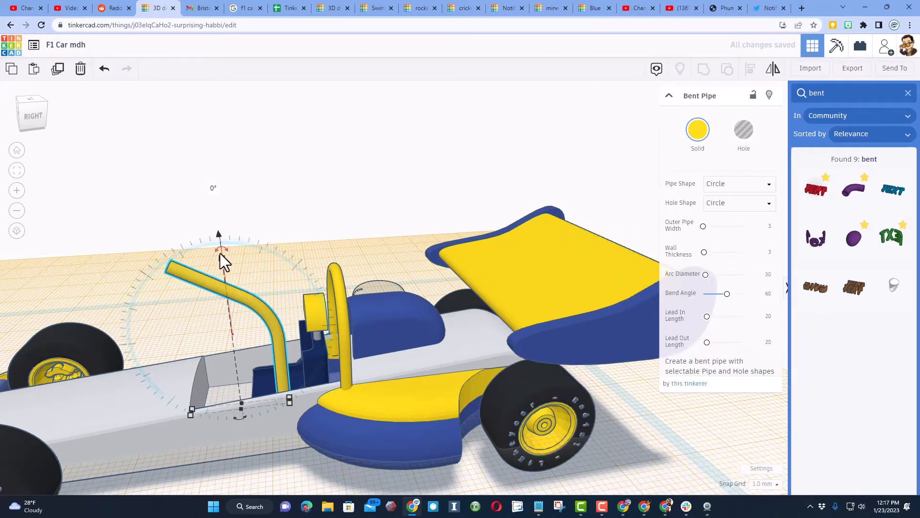
{"action": "left_click_drag", "start_coordinate": [218, 250], "coordinate": [181, 343]}
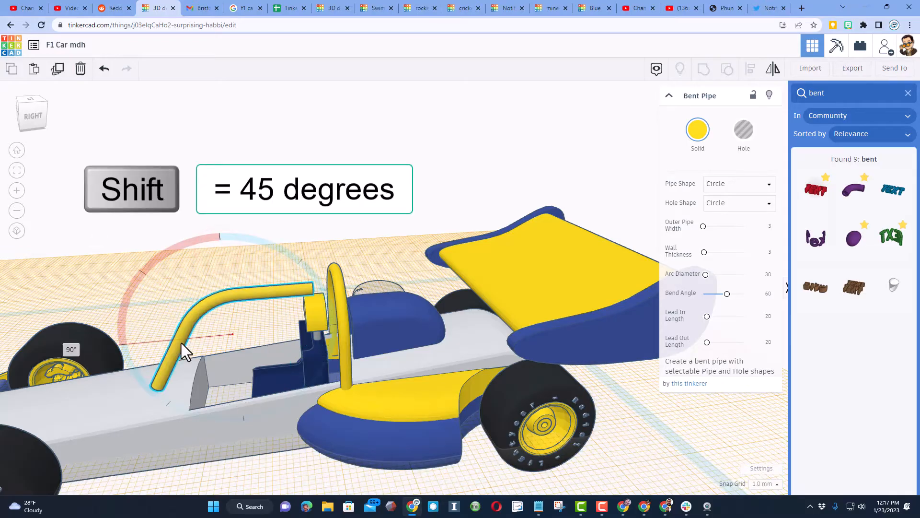
{"action": "right_click_drag", "start_coordinate": [221, 216], "coordinate": [229, 242]}
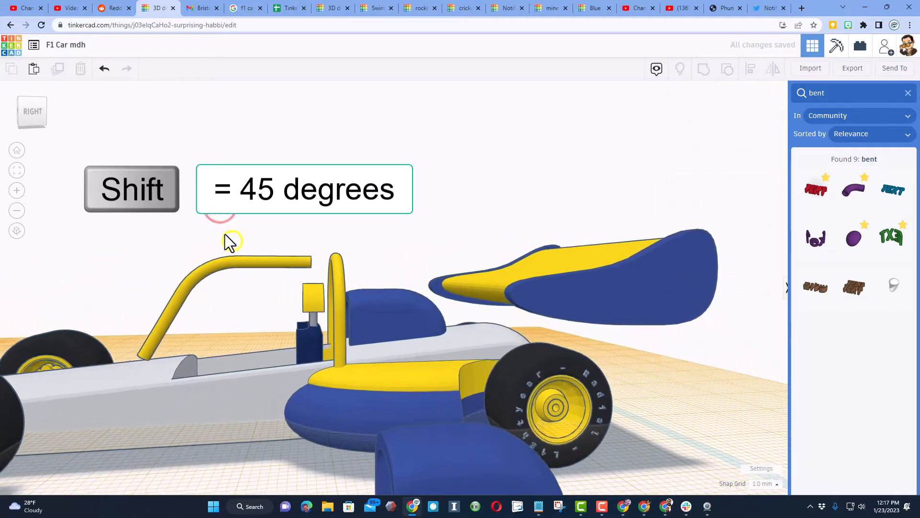
{"action": "left_click", "coordinate": [188, 280]}
{"action": "right_click_drag", "start_coordinate": [188, 280], "coordinate": [286, 312]}
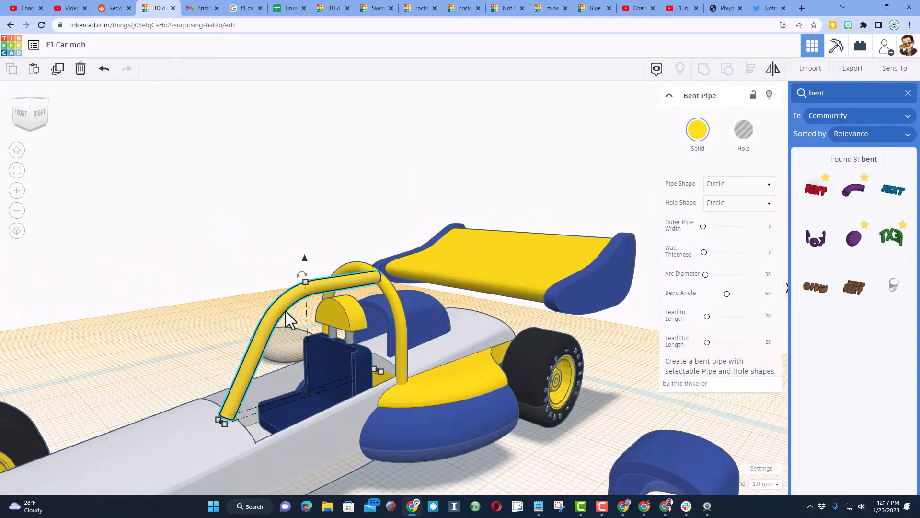
{"action": "key", "text": "ctrl+Down"}
{"action": "key", "text": "ctrl+Down"}
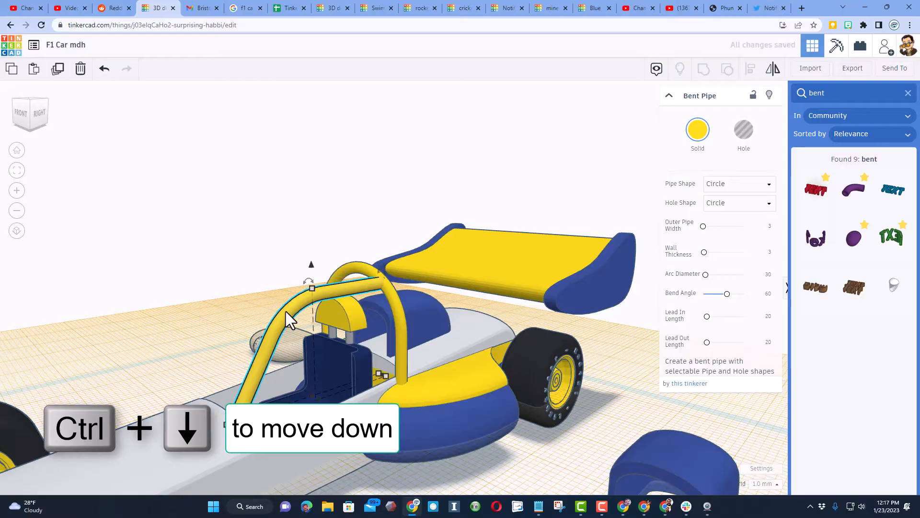
{"action": "right_click_drag", "start_coordinate": [266, 381], "coordinate": [197, 375]}
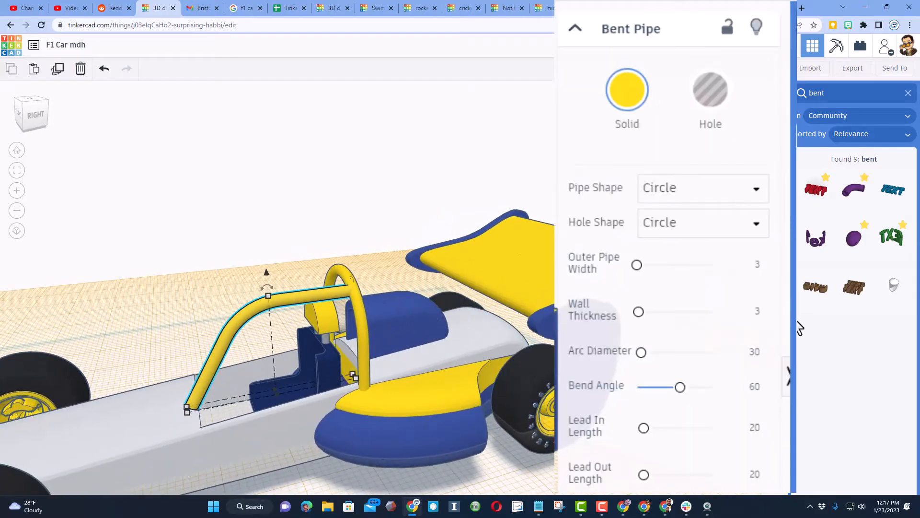
{"action": "left_click", "coordinate": [756, 473]}
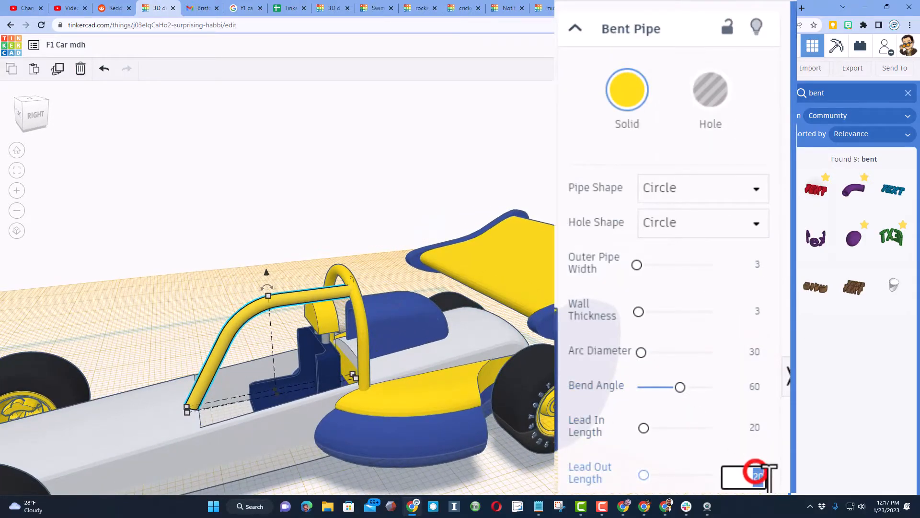
{"action": "left_click", "coordinate": [755, 428]}
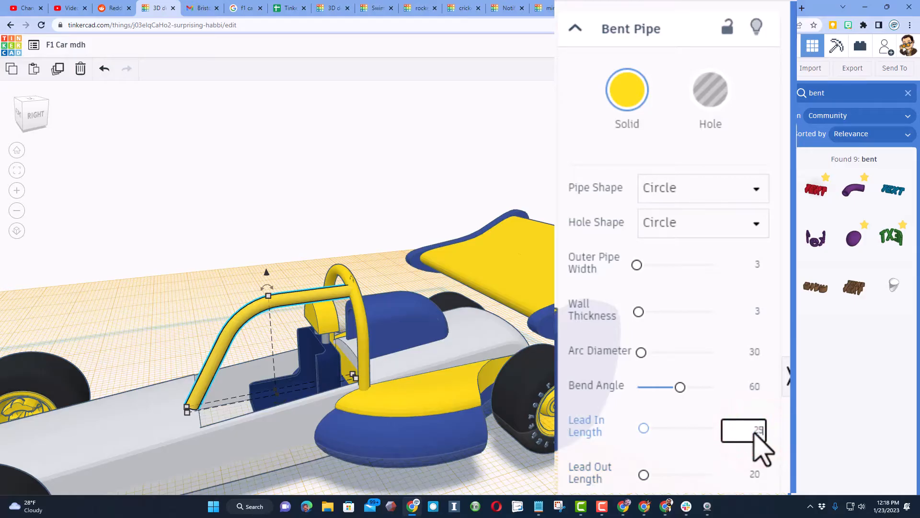
{"action": "key", "text": "Return"}
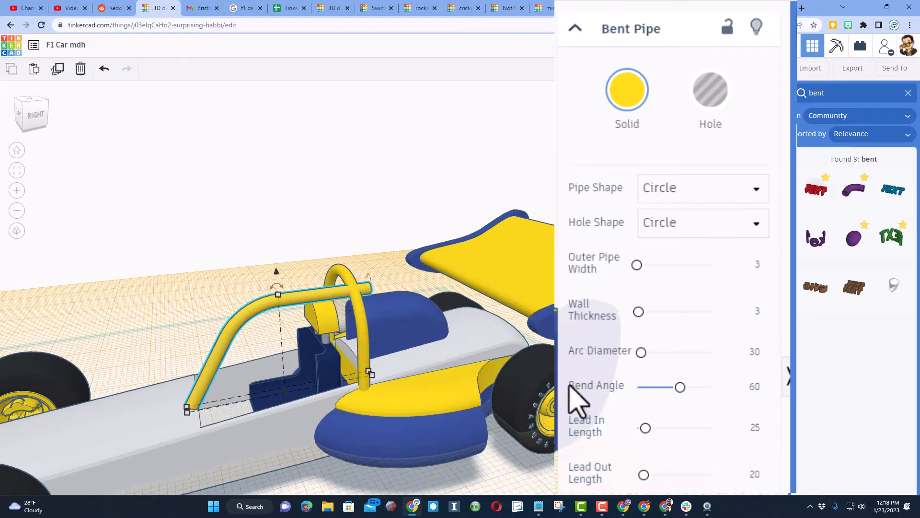
{"action": "left_click", "coordinate": [755, 426]}
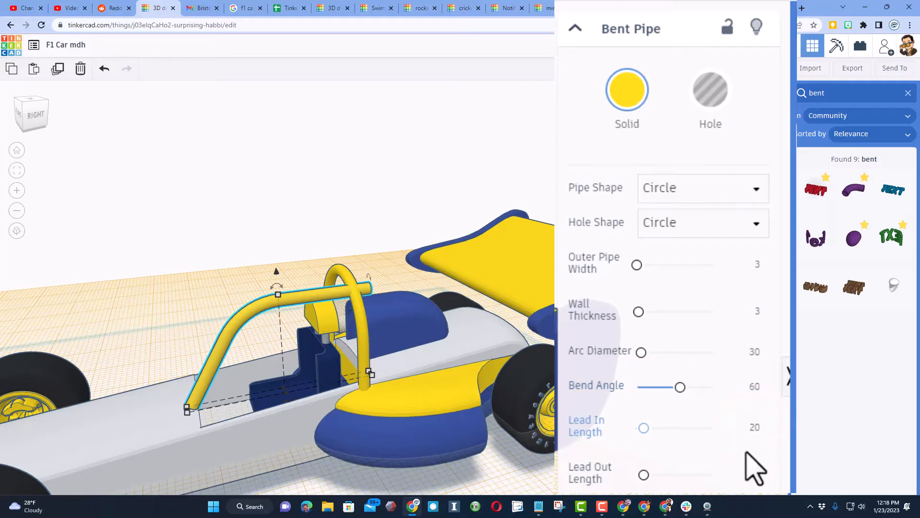
Set the lengthwise pipe's lead-out length to 25, and adjust its position along the cockpit edge, lowering it one snap step.
{"action": "left_click", "coordinate": [755, 475]}
{"action": "type", "text": "25"}
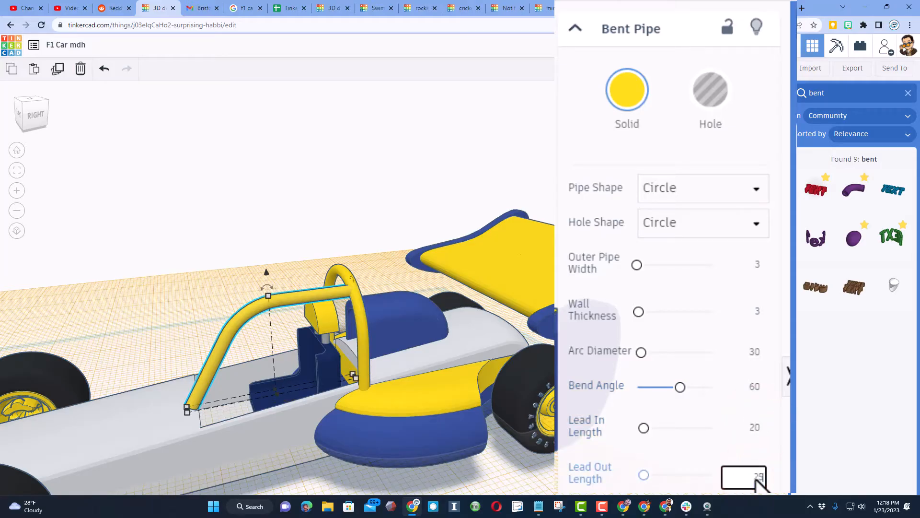
{"action": "right_click_drag", "start_coordinate": [230, 331], "coordinate": [332, 313]}
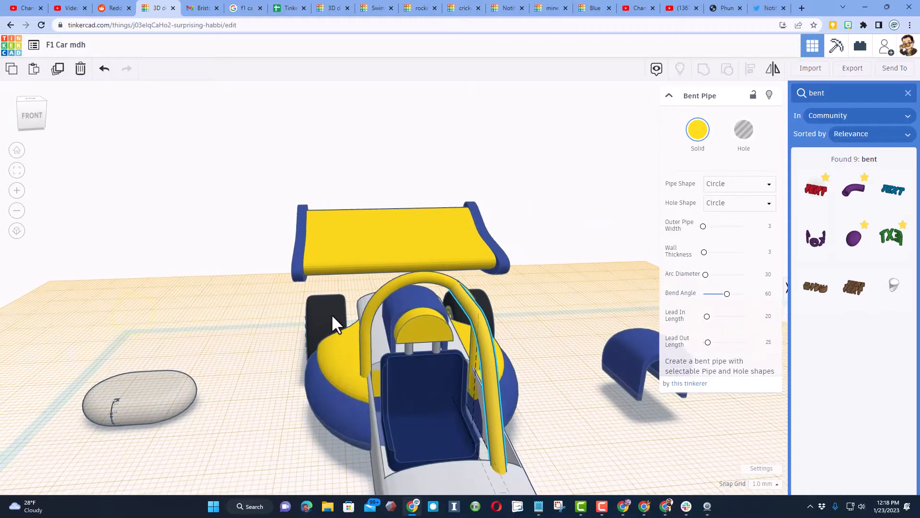
{"action": "left_click_drag", "start_coordinate": [485, 379], "coordinate": [488, 393]}
{"action": "right_click_drag", "start_coordinate": [527, 399], "coordinate": [435, 394]}
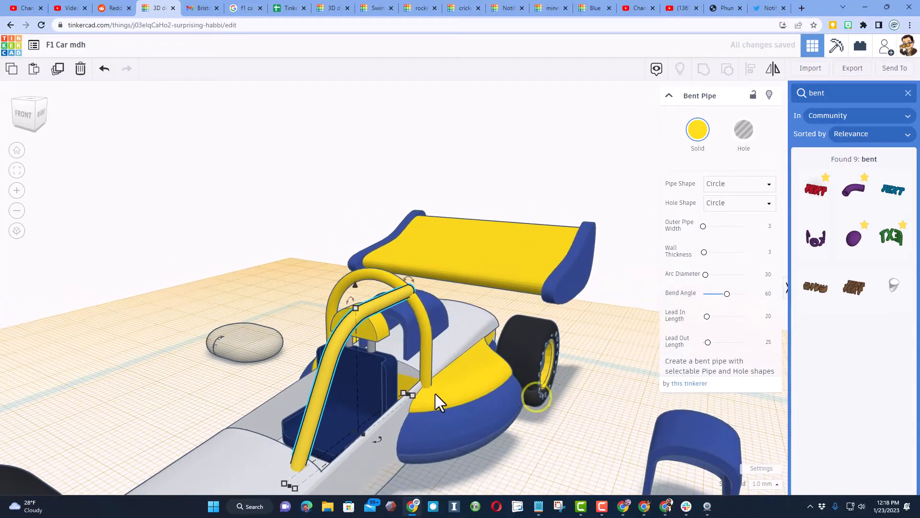
{"action": "key", "text": "ctrl+Down"}
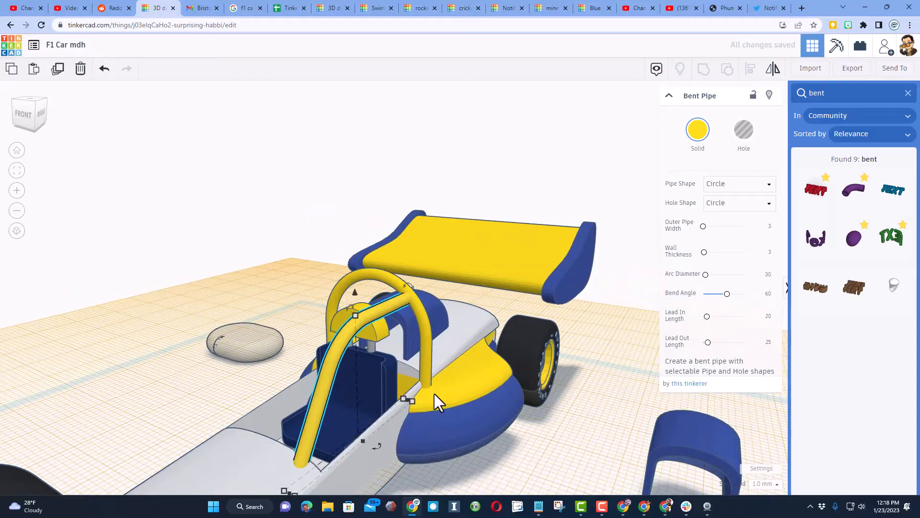
Duplicate the lengthwise pipe and move the copy across to the opposite edge of the cockpit.
{"action": "right_click_drag", "start_coordinate": [225, 419], "coordinate": [243, 420]}
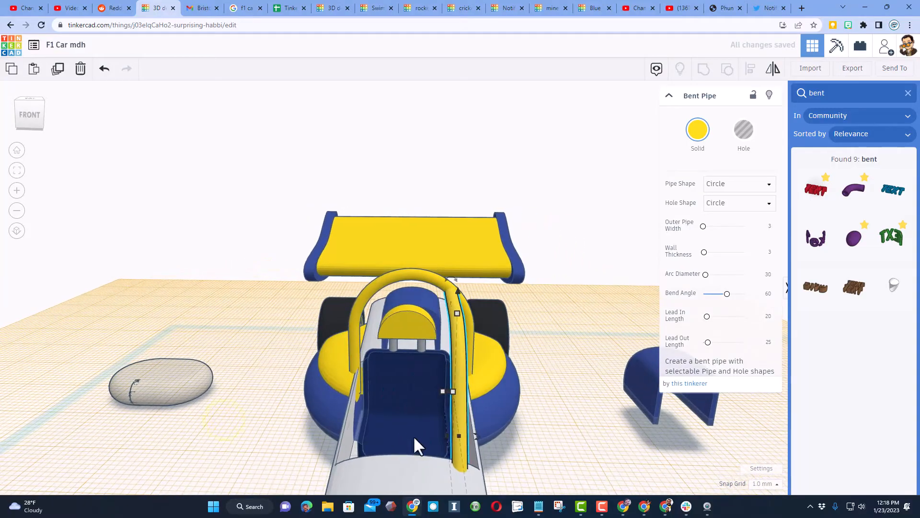
{"action": "key", "text": "ctrl+d"}
{"action": "key", "text": "Left"}
{"action": "key", "text": "Left"}
{"action": "key", "text": "Left"}
{"action": "key", "text": "Left"}
{"action": "key", "text": "Left"}
{"action": "key", "text": "Left"}
{"action": "key", "text": "Left"}
{"action": "key", "text": "Left"}
{"action": "key", "text": "Left"}
{"action": "key", "text": "Left"}
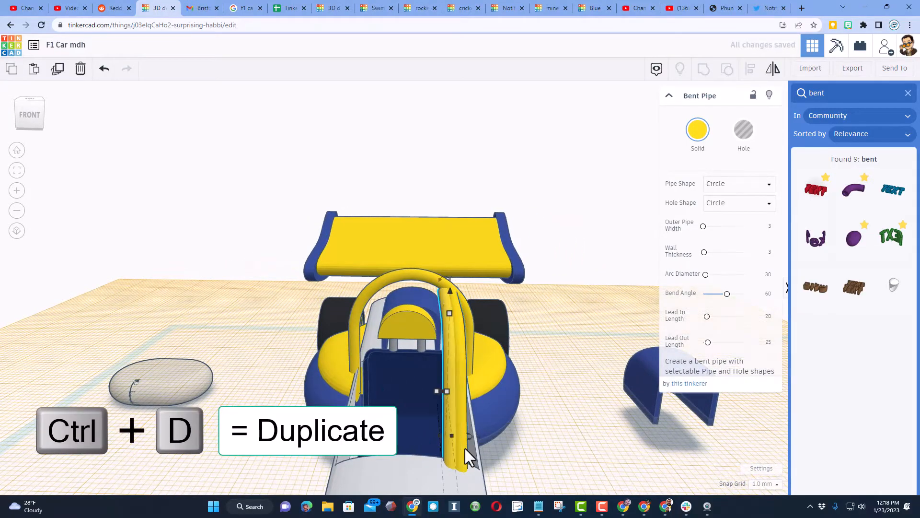
{"action": "key", "text": "Left"}
{"action": "key", "text": "Left"}
{"action": "scroll", "coordinate": [364, 427], "scroll_direction": "down", "scroll_amount": 2}
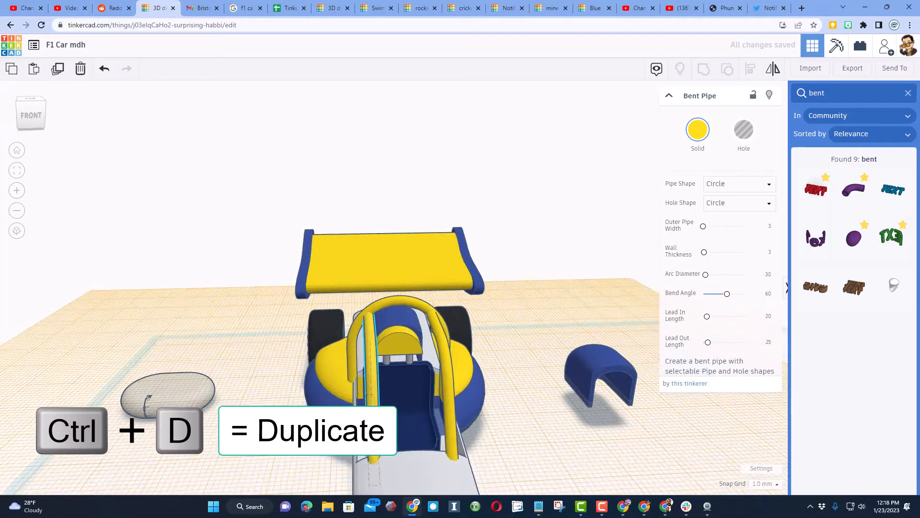
Nudge the copied pipe slightly outward with a 0.1 mm snap grid to match the opposite pipe, restoring the 1.0 mm snap.
{"action": "right_click_drag", "start_coordinate": [364, 426], "coordinate": [271, 411]}
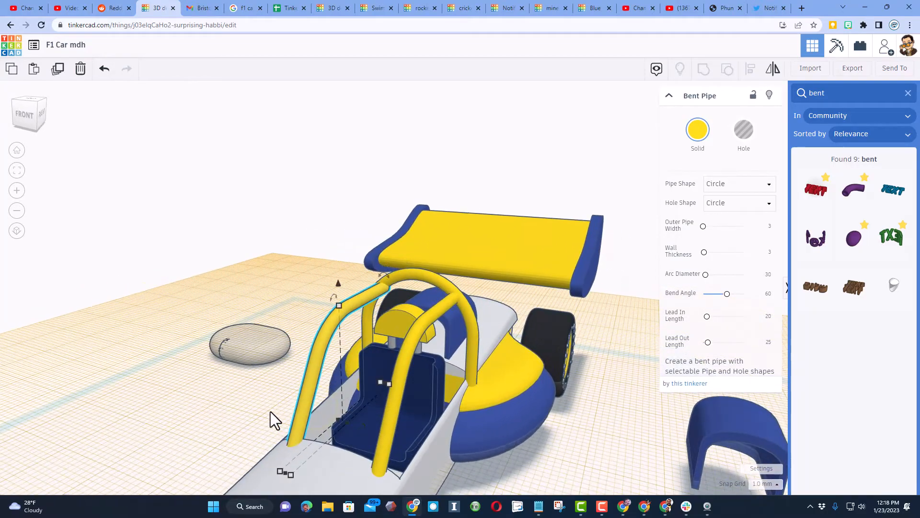
{"action": "right_click_drag", "start_coordinate": [362, 337], "coordinate": [380, 338]}
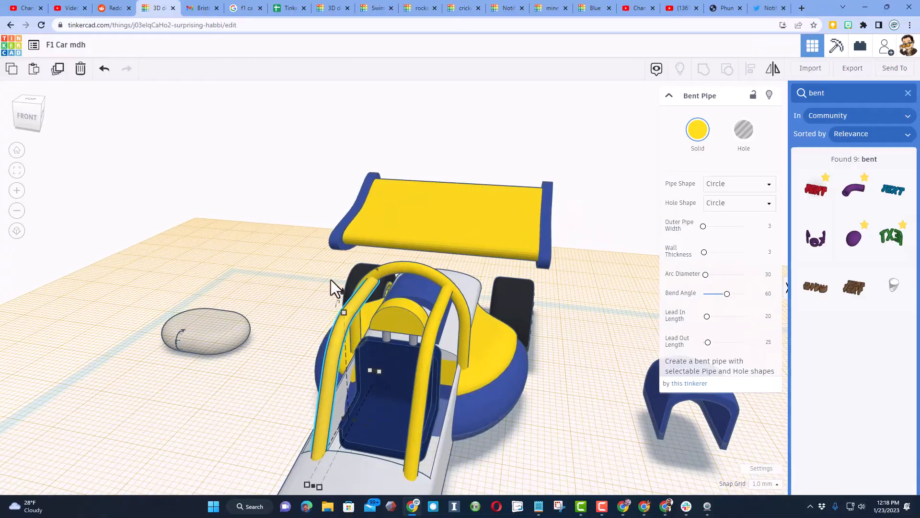
{"action": "right_click_drag", "start_coordinate": [340, 301], "coordinate": [369, 295]}
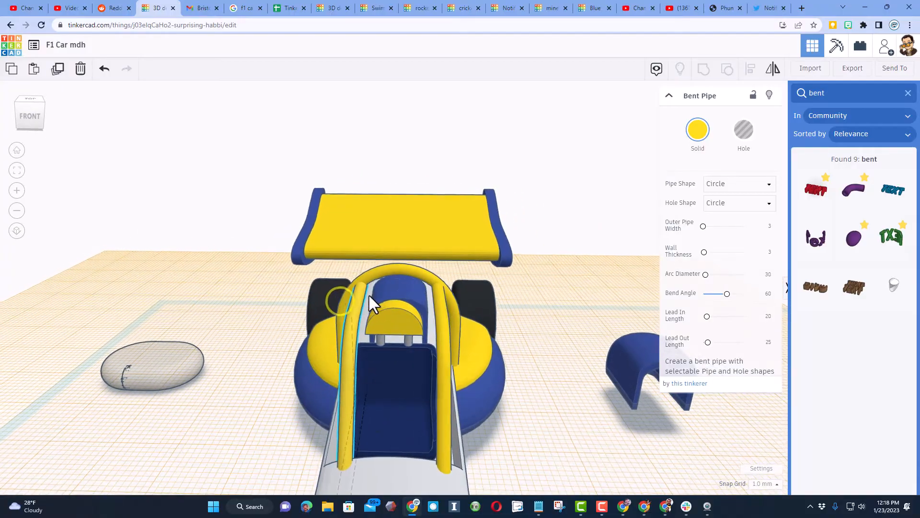
{"action": "left_click", "coordinate": [754, 481]}
{"action": "left_click", "coordinate": [760, 391]}
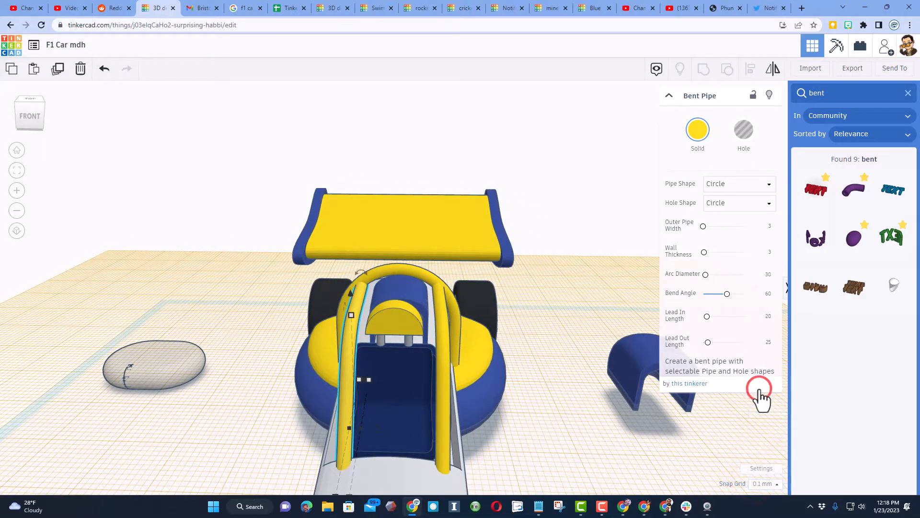
{"action": "key", "text": "Left"}
{"action": "key", "text": "Left"}
{"action": "key", "text": "Left"}
{"action": "key", "text": "Left"}
{"action": "key", "text": "Left"}
{"action": "key", "text": "Left"}
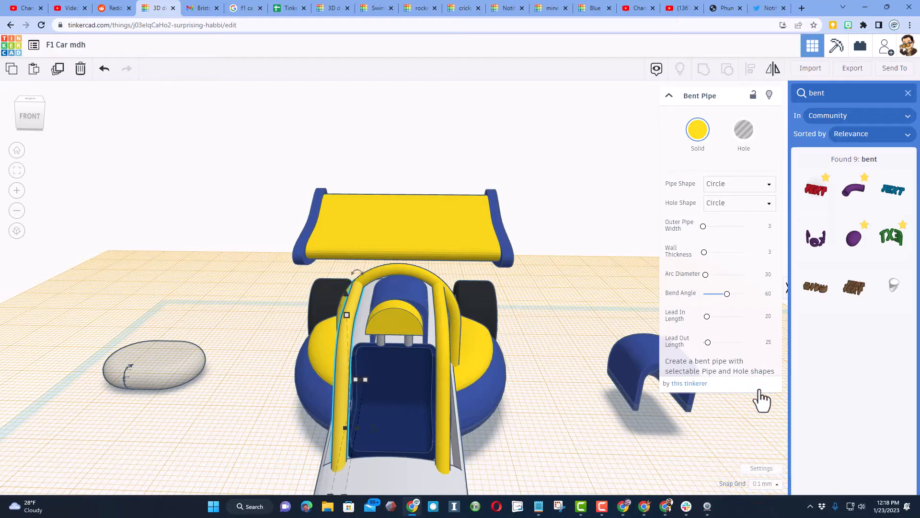
{"action": "left_click", "coordinate": [760, 484]}
{"action": "left_click", "coordinate": [758, 427]}
Group the hoop and both lengthwise pipes into one roll cage.
{"action": "right_click_drag", "start_coordinate": [614, 405], "coordinate": [428, 356]}
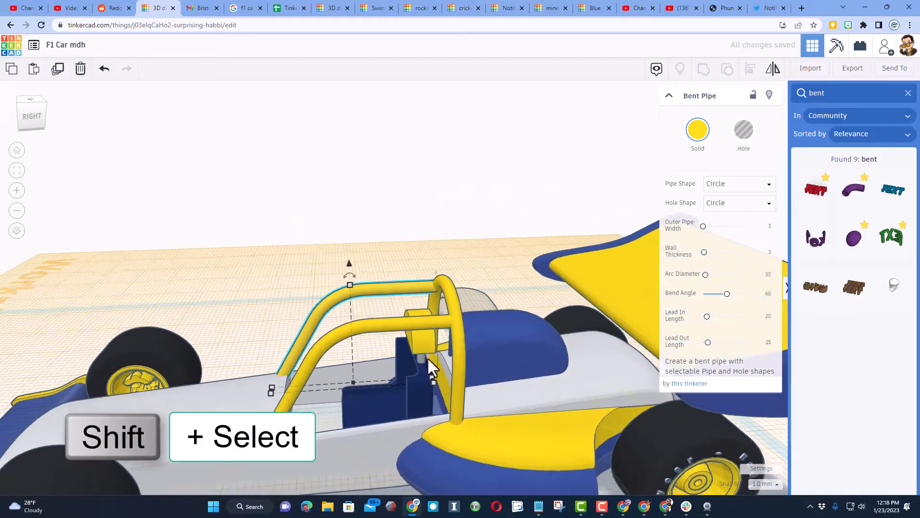
{"action": "left_click", "coordinate": [458, 333]}
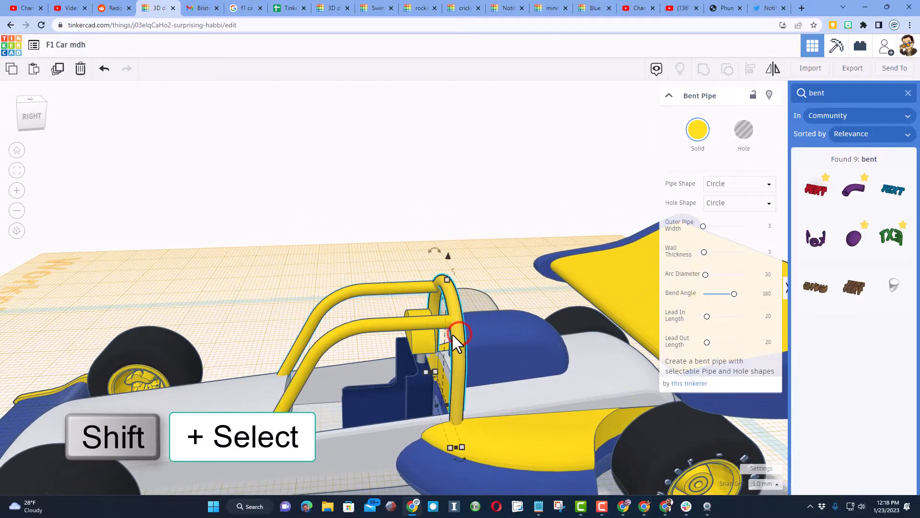
{"action": "left_click", "coordinate": [376, 327], "text": "shift"}
{"action": "left_click", "coordinate": [375, 287], "text": "shift"}
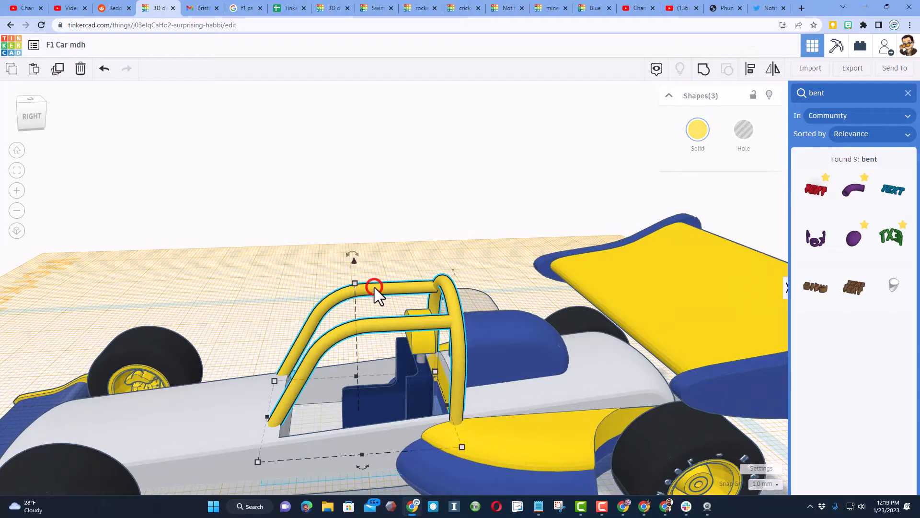
{"action": "left_click", "coordinate": [702, 72]}
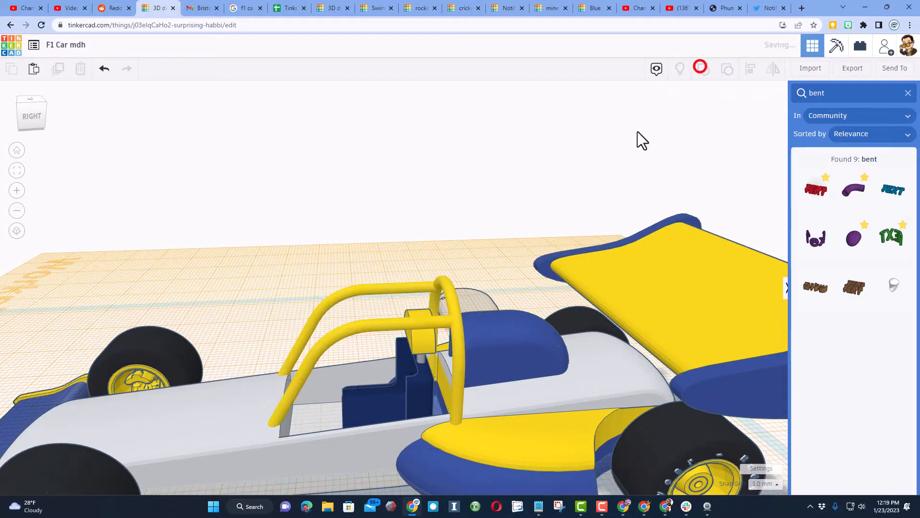
Centre the roll cage across the car's width, aligning it with the car body as the fixed reference.
{"action": "scroll", "coordinate": [261, 304], "scroll_direction": "down", "scroll_amount": 3}
{"action": "right_click_drag", "start_coordinate": [253, 292], "coordinate": [252, 405]}
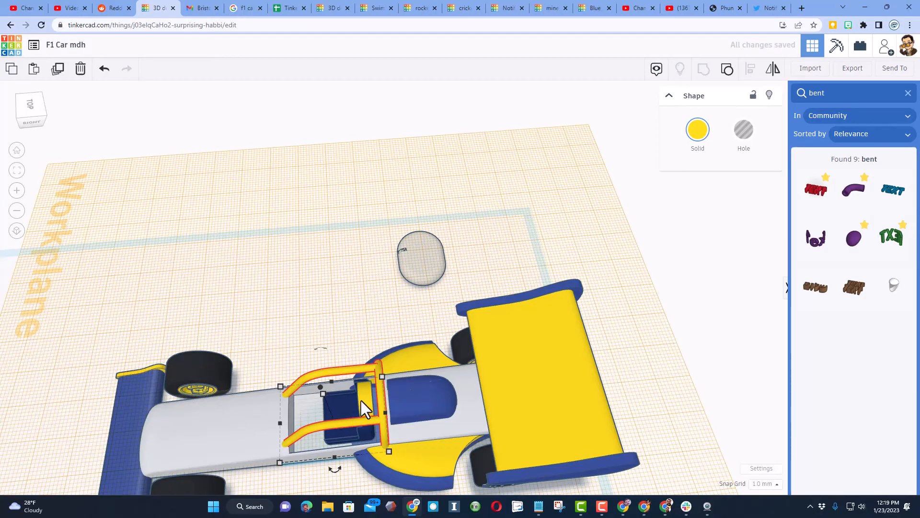
{"action": "left_click", "coordinate": [249, 421], "text": "shift"}
{"action": "left_click", "coordinate": [749, 69]}
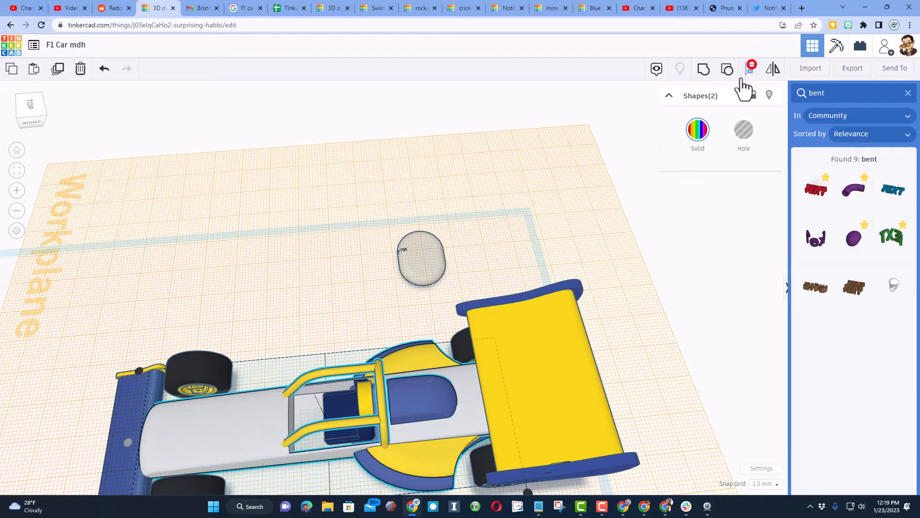
{"action": "left_click", "coordinate": [247, 420]}
{"action": "left_click", "coordinate": [281, 314]}
Place a workplane on the side face of the car body.
{"action": "right_click_drag", "start_coordinate": [232, 367], "coordinate": [383, 320]}
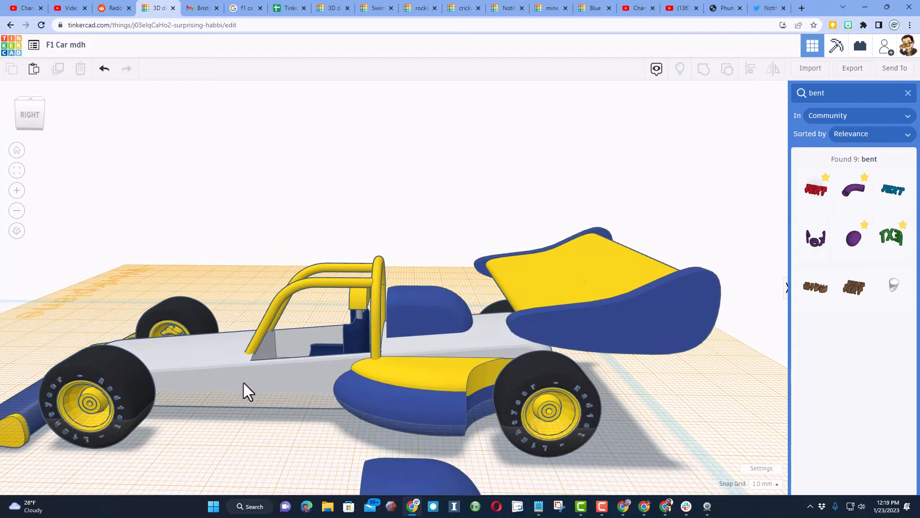
{"action": "key", "text": "w"}
{"action": "left_click", "coordinate": [226, 383]}
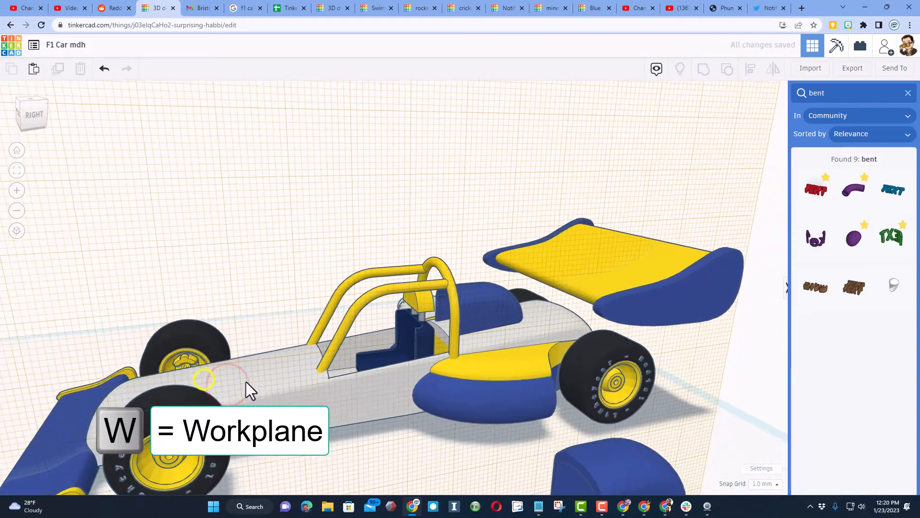
Add a cylinder from the basic shapes onto the car's side near the front wheel and give it 64 sides.
{"action": "left_click", "coordinate": [906, 94]}
{"action": "left_click_drag", "start_coordinate": [815, 213], "coordinate": [268, 367]}
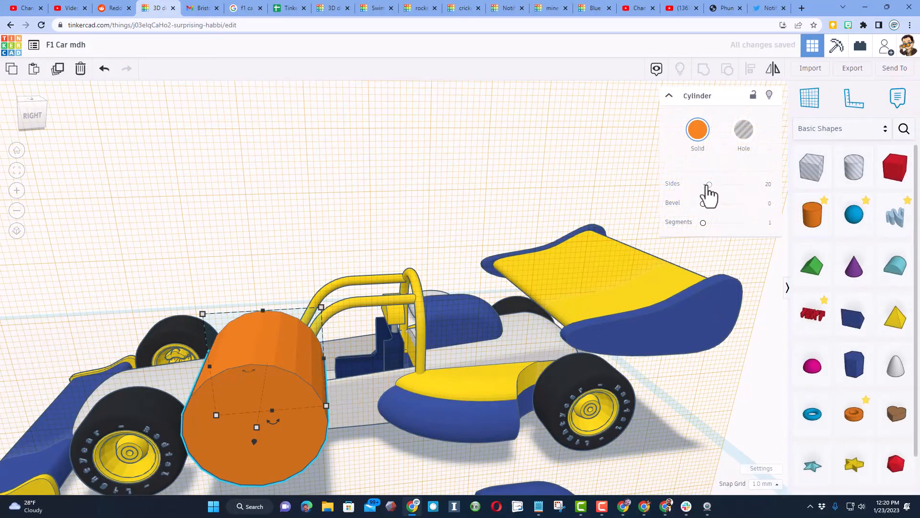
{"action": "left_click_drag", "start_coordinate": [709, 185], "coordinate": [756, 189]}
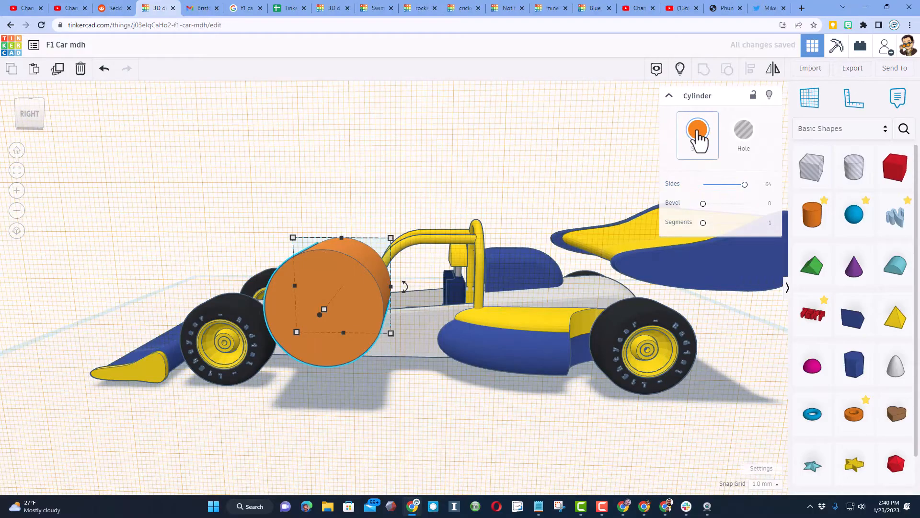
Colour the side cylinder blue and scale it proportionally to 3 mm across.
{"action": "left_click", "coordinate": [697, 130]}
{"action": "left_click", "coordinate": [791, 218]}
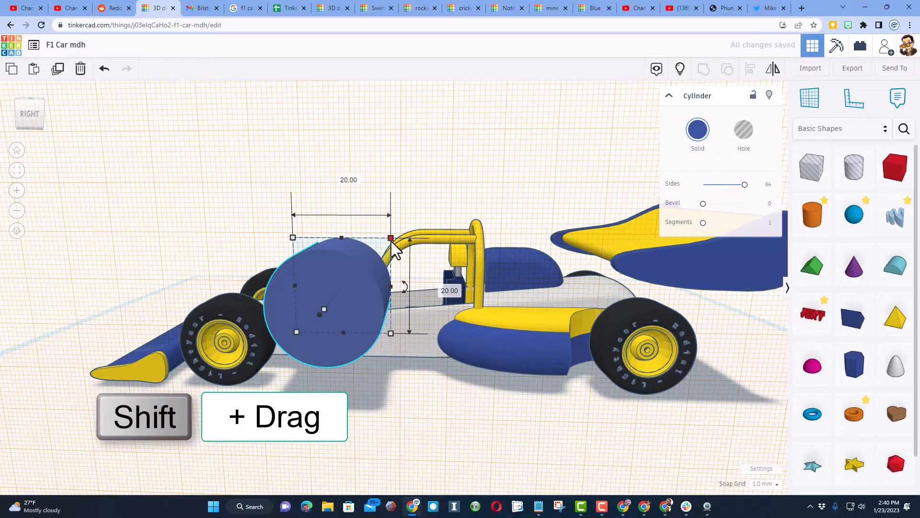
{"action": "left_click_drag", "start_coordinate": [390, 238], "coordinate": [367, 262], "text": "shift"}
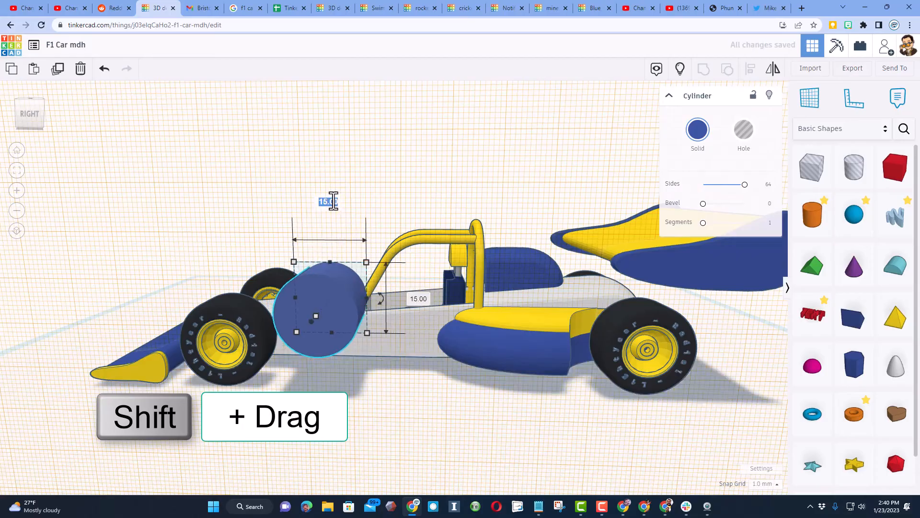
{"action": "key", "text": "Return"}
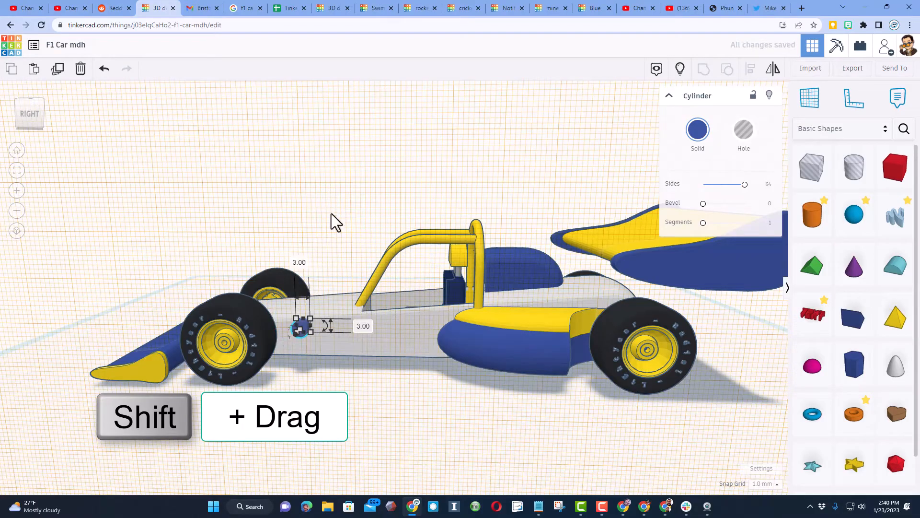
Lengthen the blue side cylinder to 36 mm so it can serve as an axle.
{"action": "right_click_drag", "start_coordinate": [335, 236], "coordinate": [330, 300]}
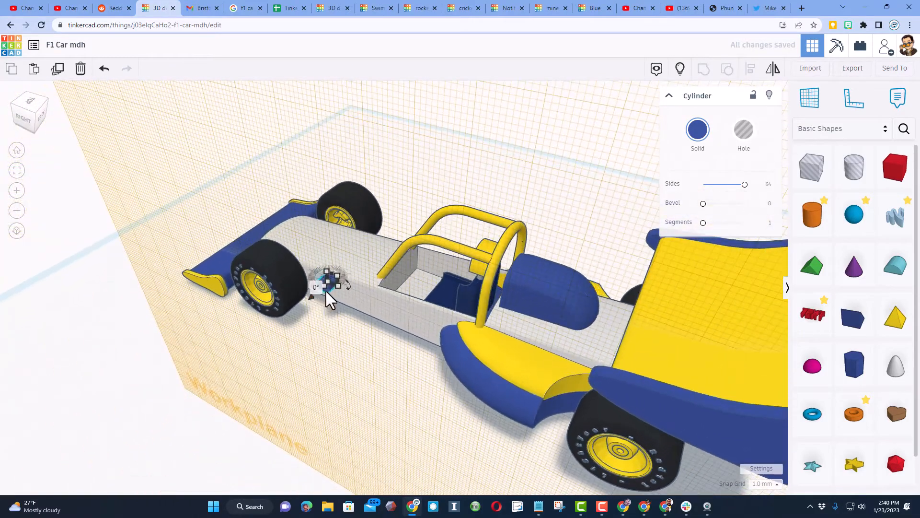
{"action": "left_click_drag", "start_coordinate": [324, 291], "coordinate": [312, 301]}
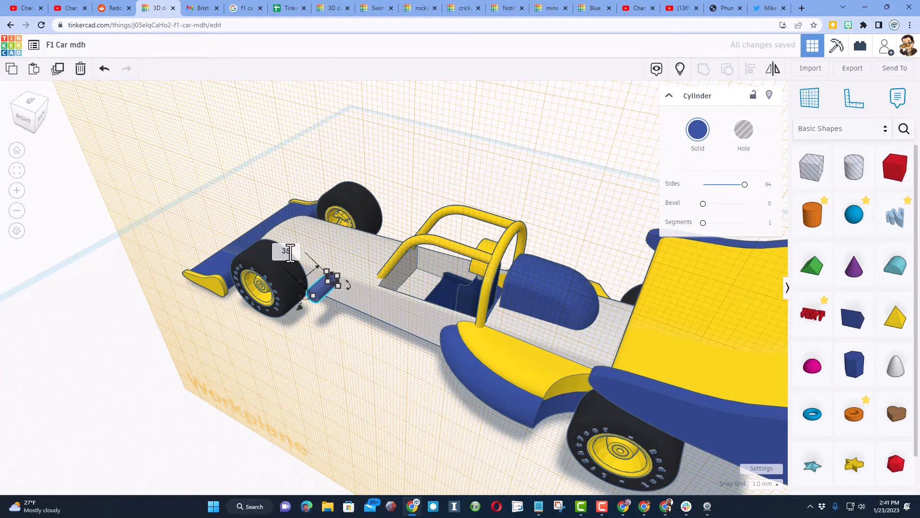
{"action": "key", "text": "Return"}
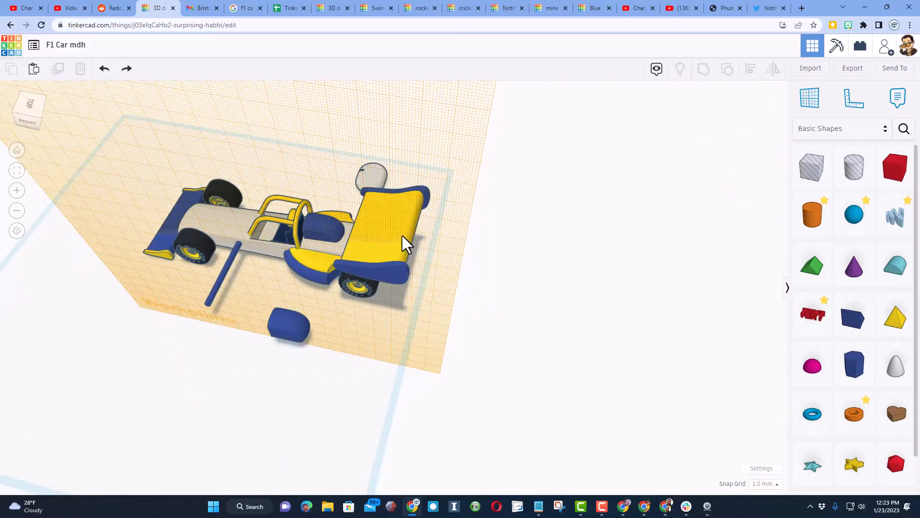
Return the workplane to the base and centre the blue axle on the front wheels in all directions, keeping the wheels fixed.
{"action": "left_click", "coordinate": [255, 286]}
{"action": "right_click_drag", "start_coordinate": [85, 314], "coordinate": [172, 324]}
{"action": "left_click", "coordinate": [187, 327]}
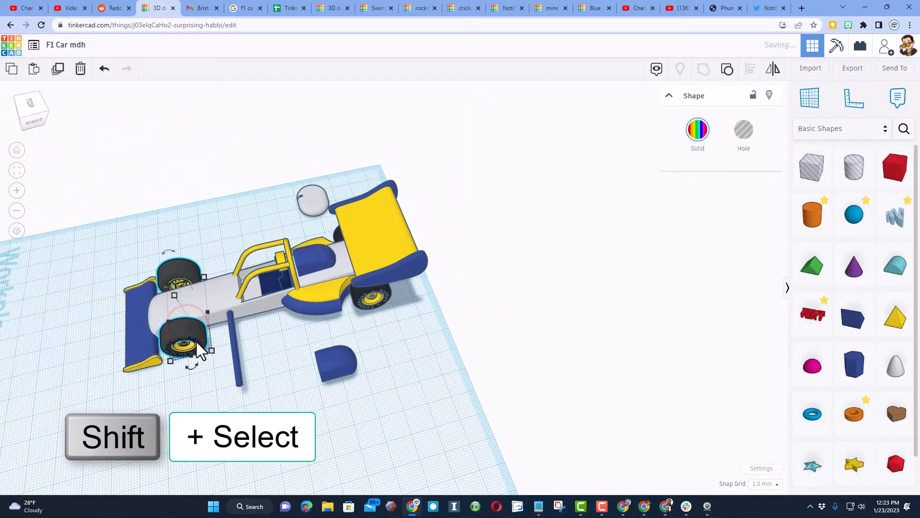
{"action": "left_click", "coordinate": [234, 353], "text": "shift"}
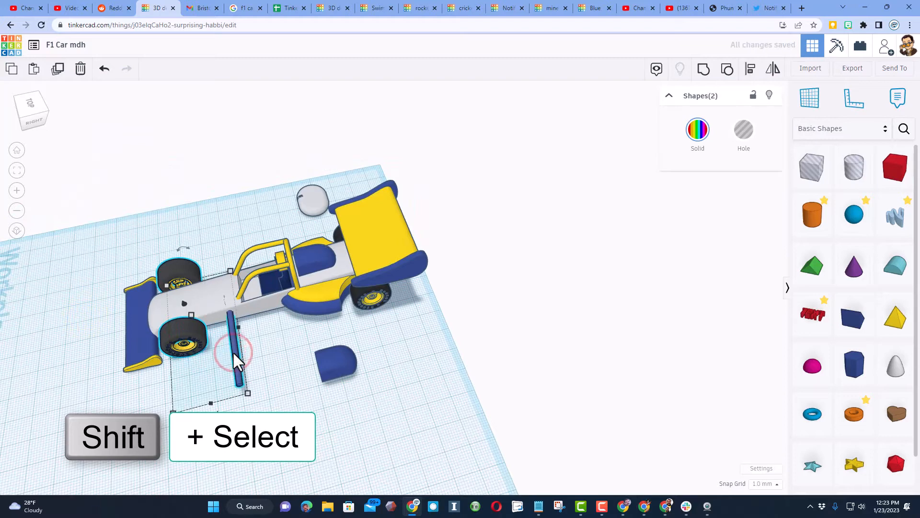
{"action": "key", "text": "l"}
{"action": "left_click", "coordinate": [183, 324]}
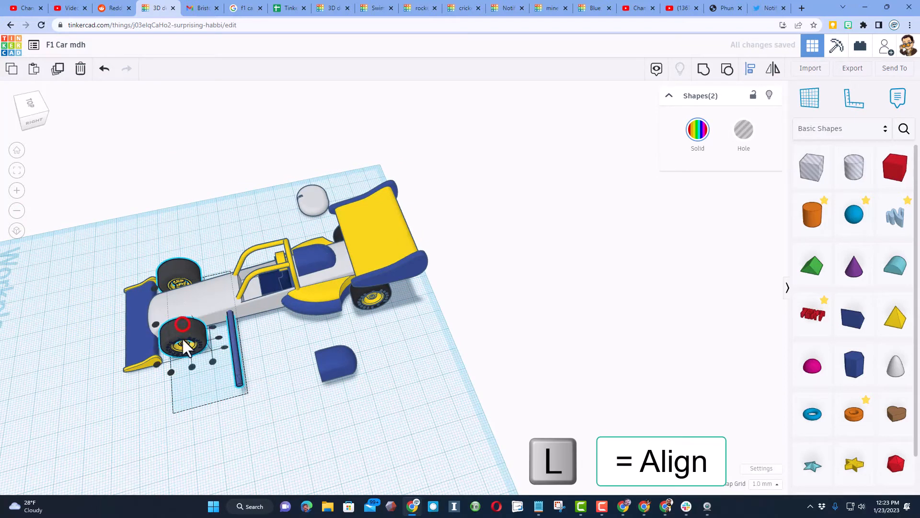
{"action": "left_click", "coordinate": [191, 367]}
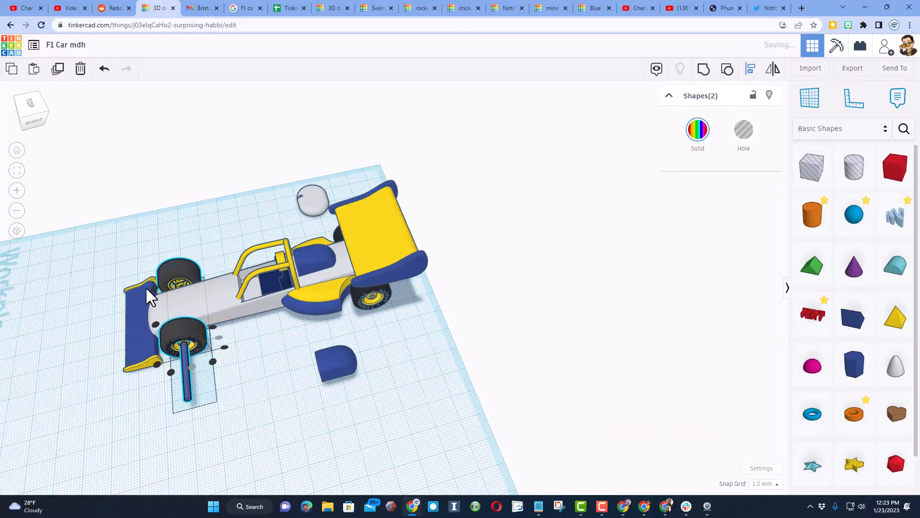
{"action": "left_click", "coordinate": [154, 323]}
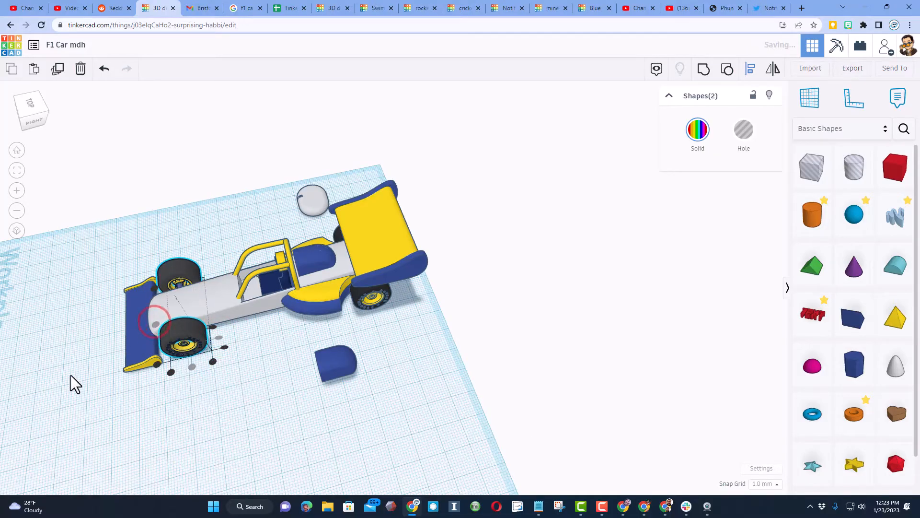
Duplicate the front axle and centre the copy on the rear wheels in all directions, using the wheels as the fixed reference.
{"action": "right_click_drag", "start_coordinate": [74, 384], "coordinate": [236, 353]}
{"action": "scroll", "coordinate": [287, 387], "scroll_direction": "up", "scroll_amount": 5}
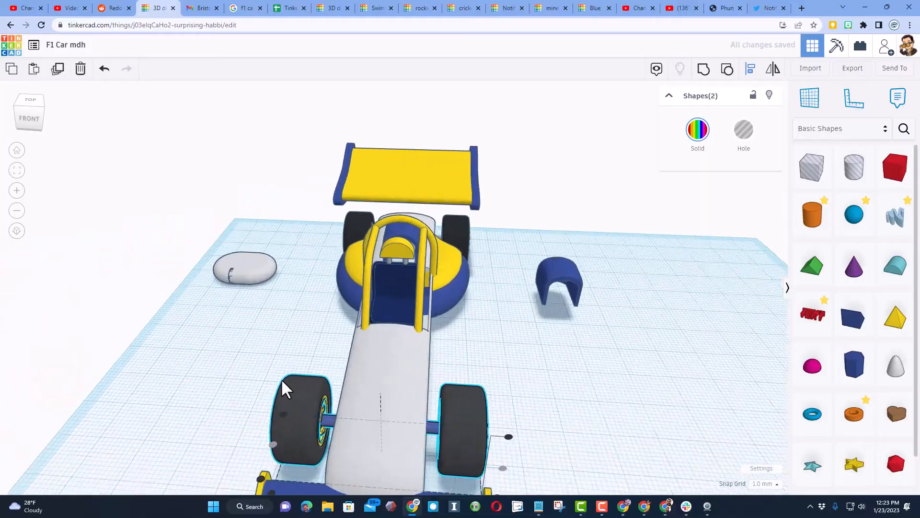
{"action": "left_click", "coordinate": [343, 379]}
{"action": "right_click_drag", "start_coordinate": [344, 378], "coordinate": [546, 382]}
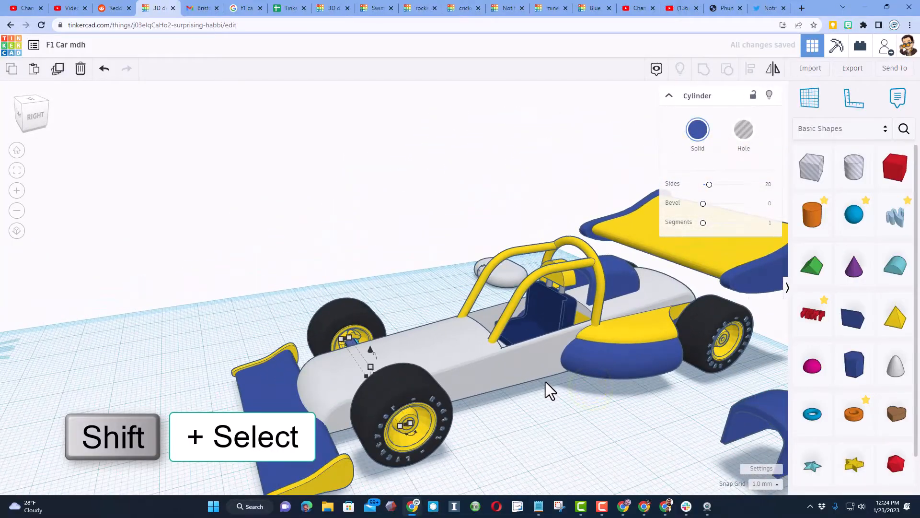
{"action": "left_click", "coordinate": [700, 313], "text": "shift"}
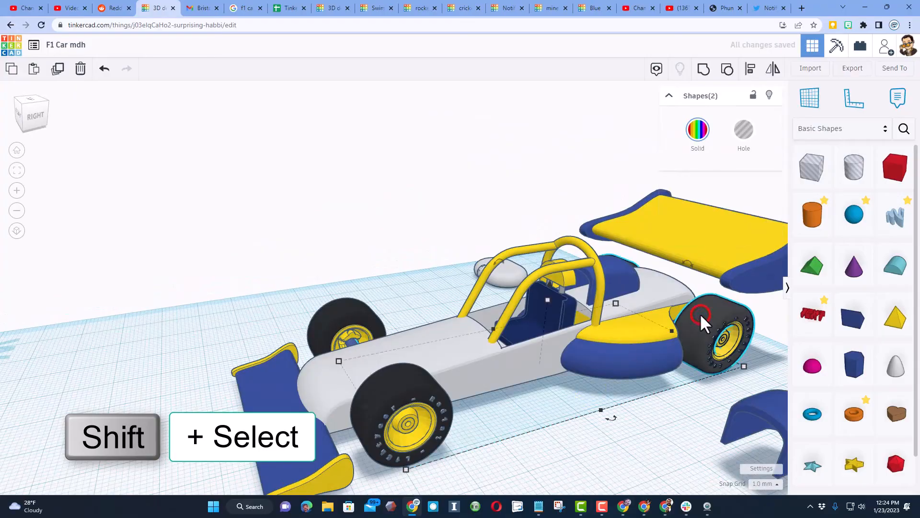
{"action": "left_click", "coordinate": [750, 69]}
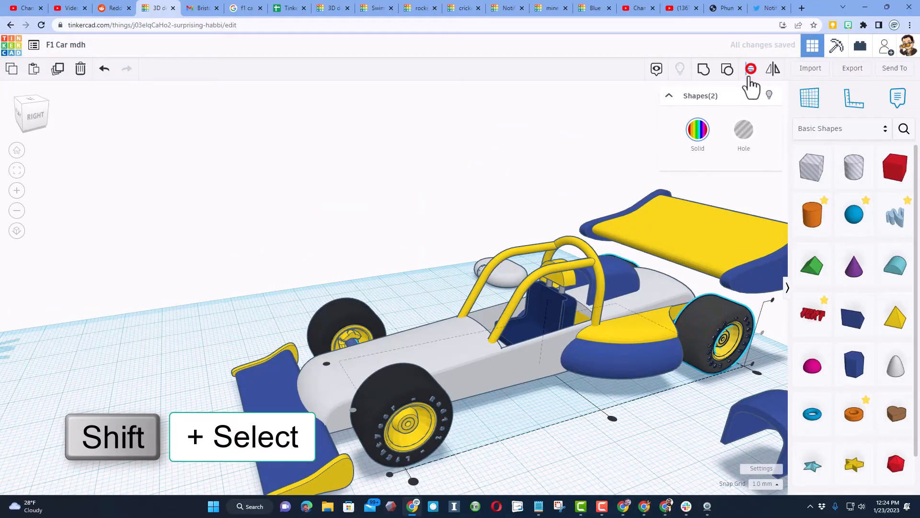
{"action": "left_click", "coordinate": [720, 326]}
{"action": "left_click", "coordinate": [733, 382]}
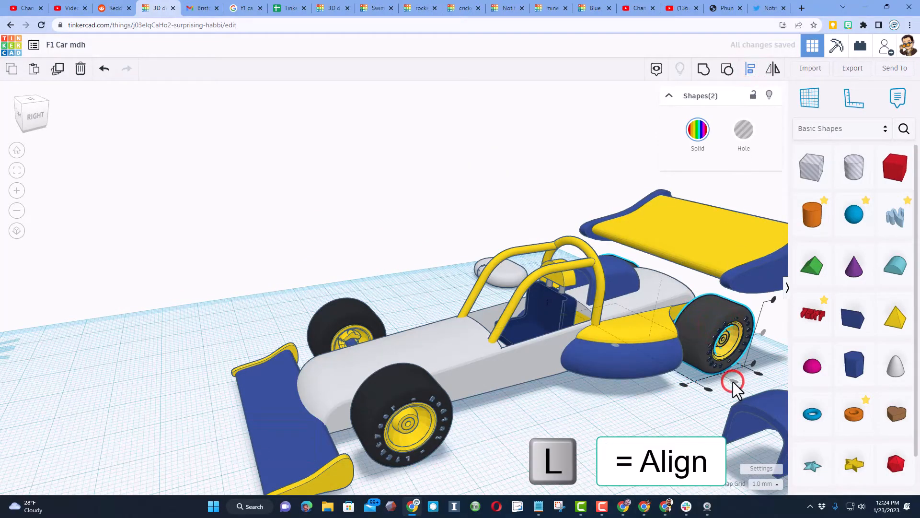
{"action": "right_click_drag", "start_coordinate": [270, 244], "coordinate": [402, 390]}
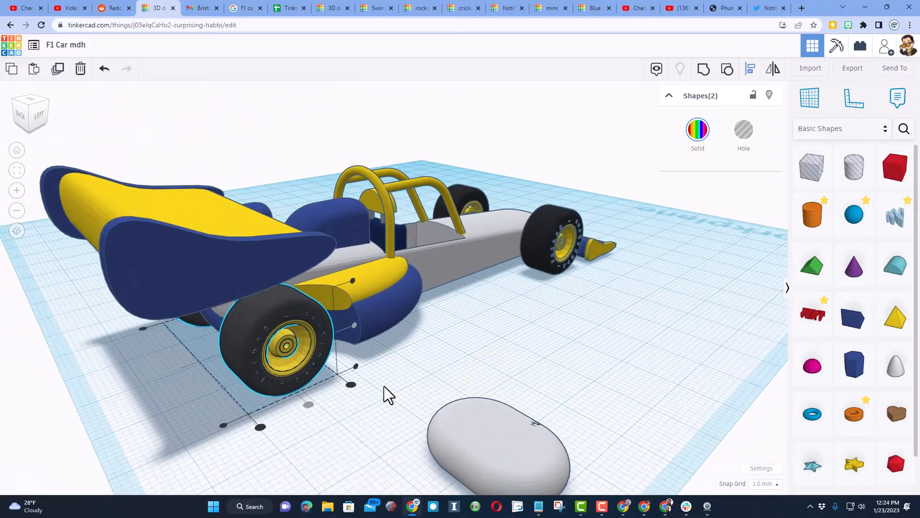
Delete the spare white capsule and the leftover blue arched piece lying beside the car.
{"action": "left_click", "coordinate": [389, 386]}
{"action": "right_click_drag", "start_coordinate": [325, 386], "coordinate": [239, 351]}
{"action": "left_click", "coordinate": [224, 274]}
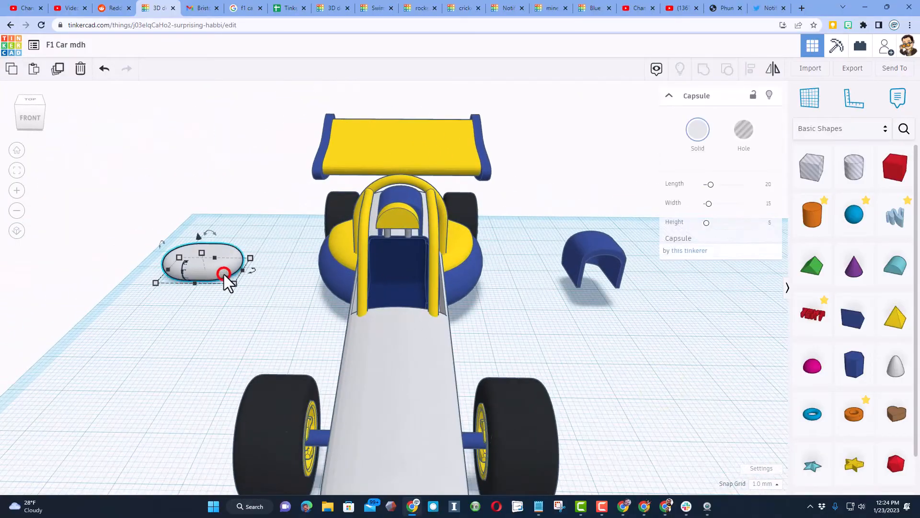
{"action": "key", "text": "Delete"}
{"action": "left_click", "coordinate": [605, 245]}
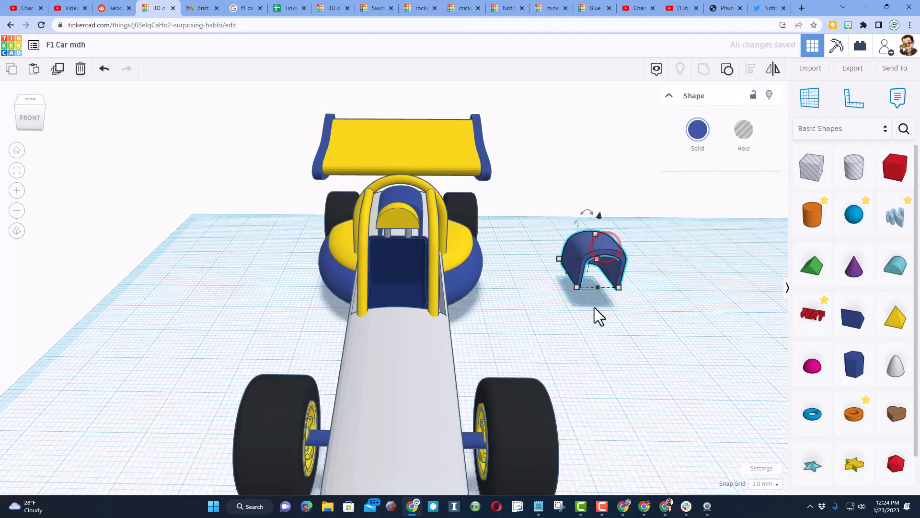
{"action": "right_click_drag", "start_coordinate": [637, 331], "coordinate": [438, 277]}
{"action": "left_click", "coordinate": [690, 314]}
{"action": "key", "text": "Delete"}
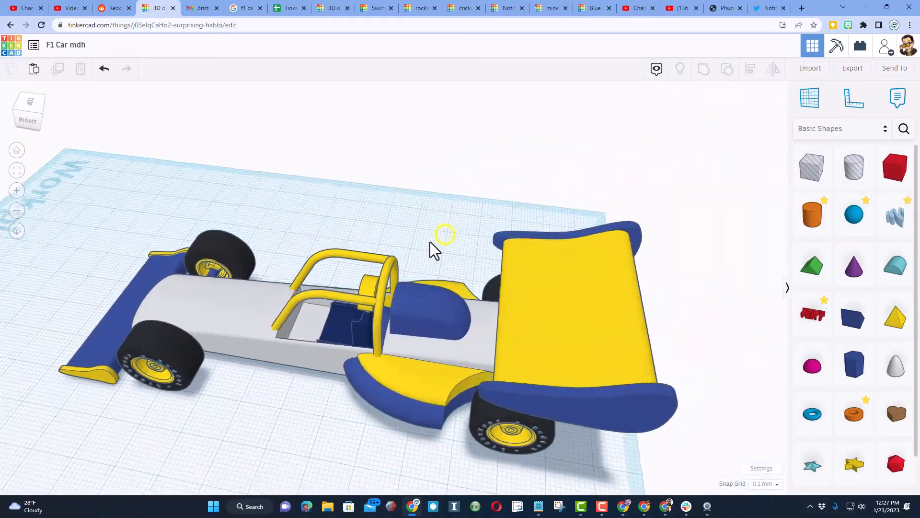
Add a cylinder on the workplane beside the car and scale it proportionally to 2 mm across.
{"action": "right_click_drag", "start_coordinate": [431, 248], "coordinate": [430, 232]}
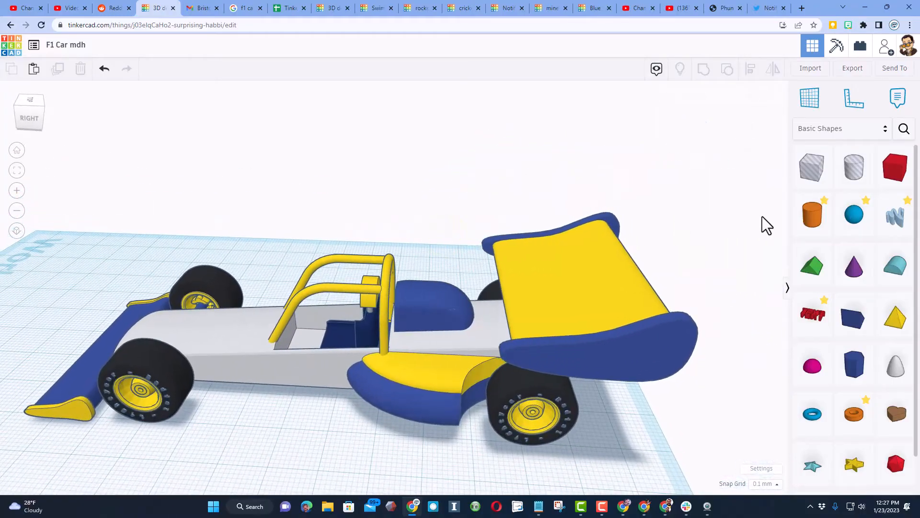
{"action": "left_click_drag", "start_coordinate": [810, 218], "coordinate": [303, 452]}
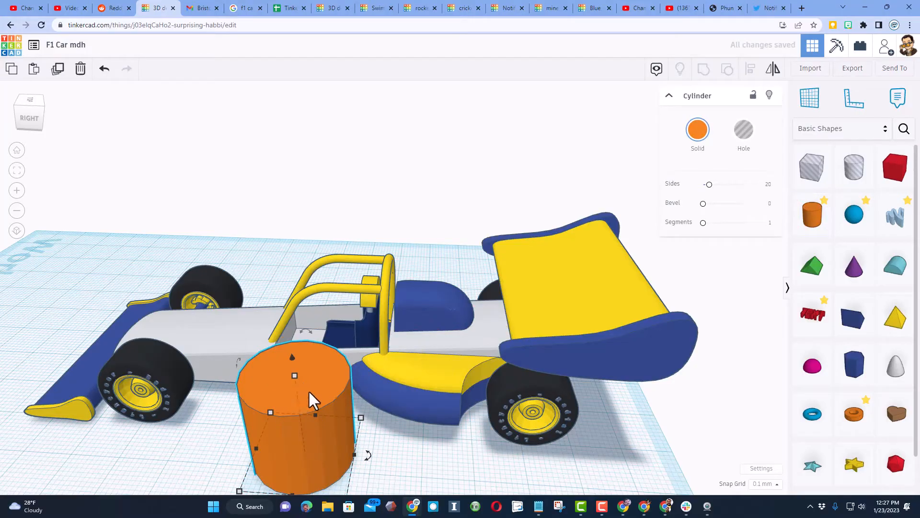
{"action": "left_click_drag", "start_coordinate": [296, 382], "coordinate": [298, 386], "text": "shift"}
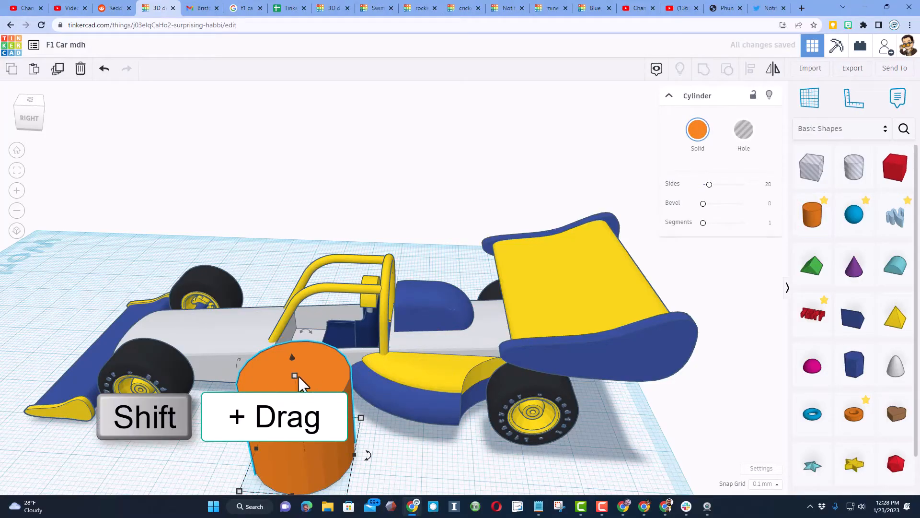
{"action": "left_click_drag", "start_coordinate": [362, 418], "coordinate": [489, 446], "text": "shift"}
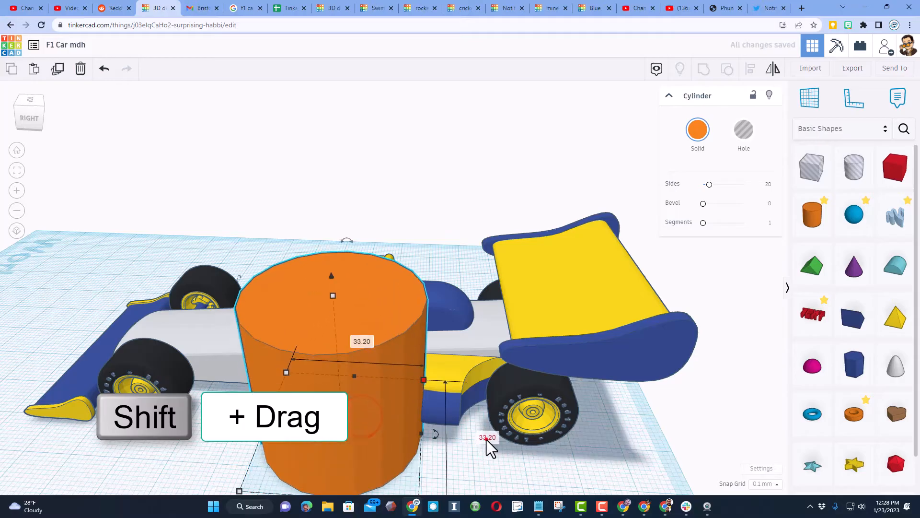
{"action": "type", "text": "2"}
{"action": "key", "text": "Return"}
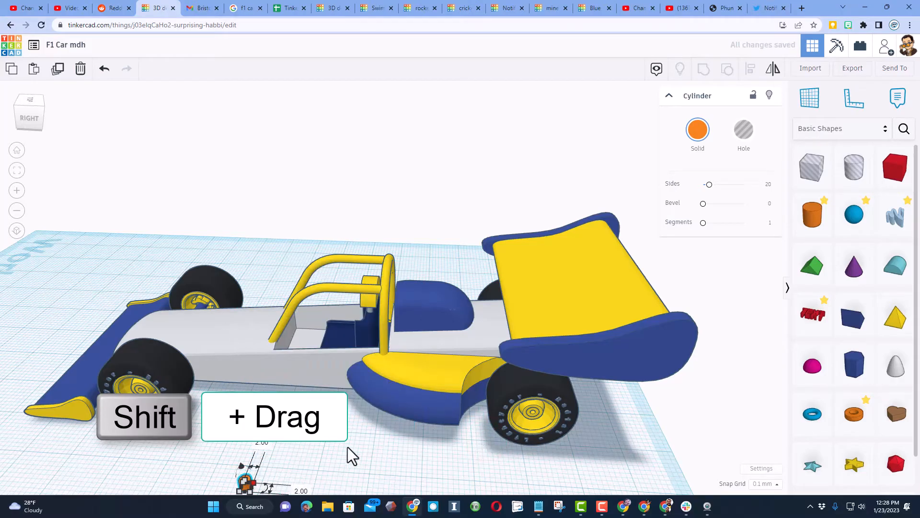
Set the small cylinder's height to 15 mm.
{"action": "key", "text": "f"}
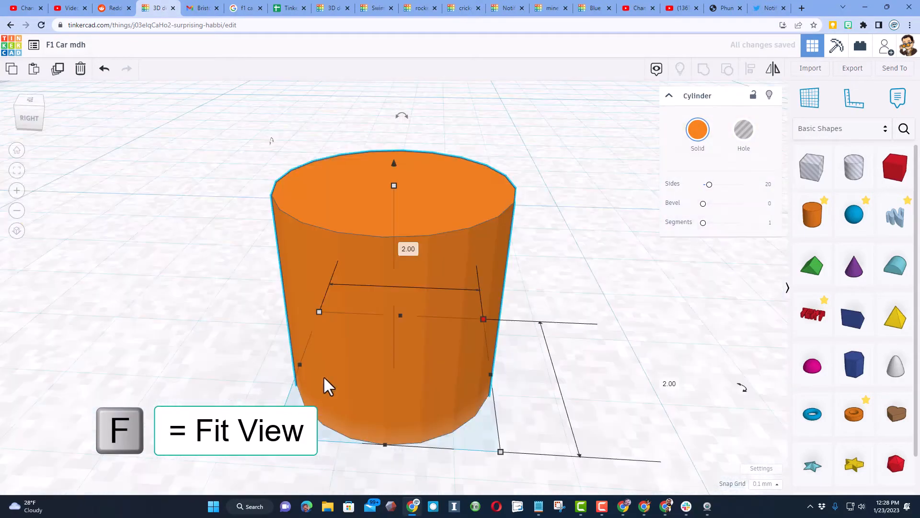
{"action": "left_click", "coordinate": [393, 186]}
{"action": "left_click", "coordinate": [546, 287]}
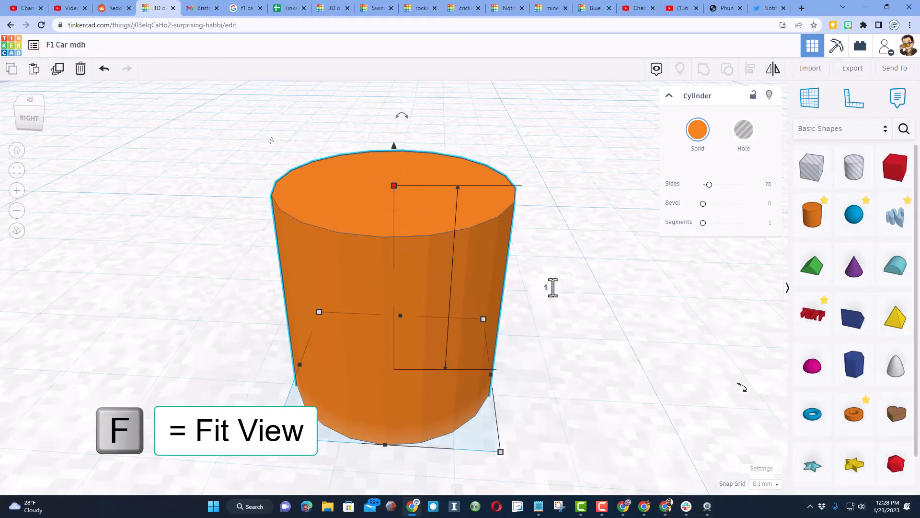
{"action": "type", "text": "1"}
{"action": "key", "text": "Return"}
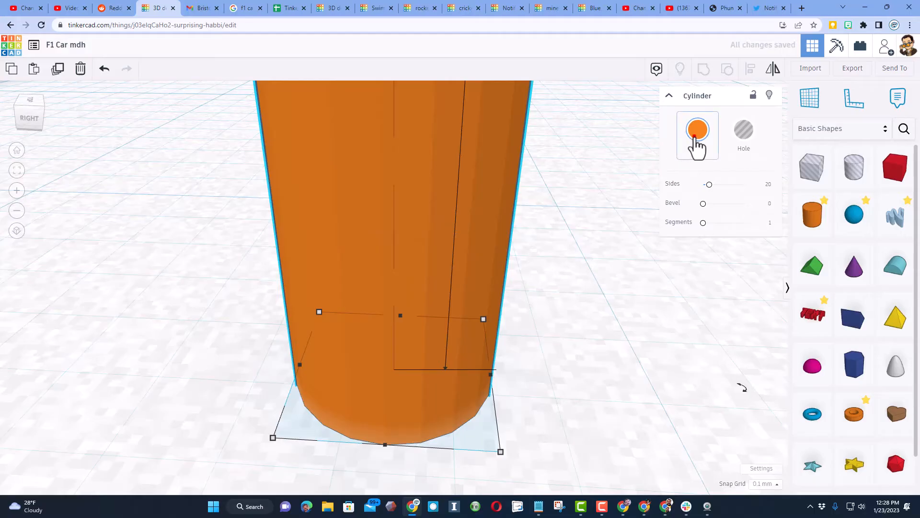
Colour the small cylinder grey and give it 64 sides.
{"action": "left_click", "coordinate": [698, 135]}
{"action": "left_click", "coordinate": [858, 235]}
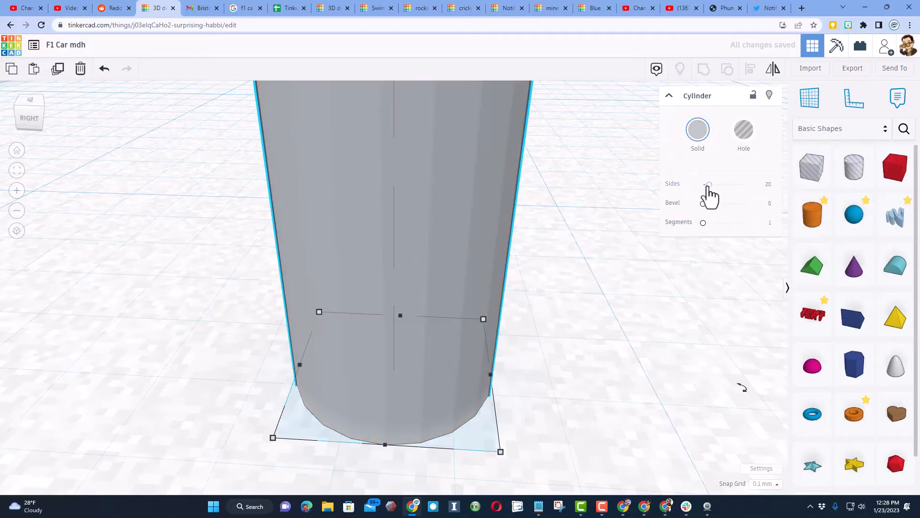
{"action": "left_click_drag", "start_coordinate": [709, 186], "coordinate": [783, 195]}
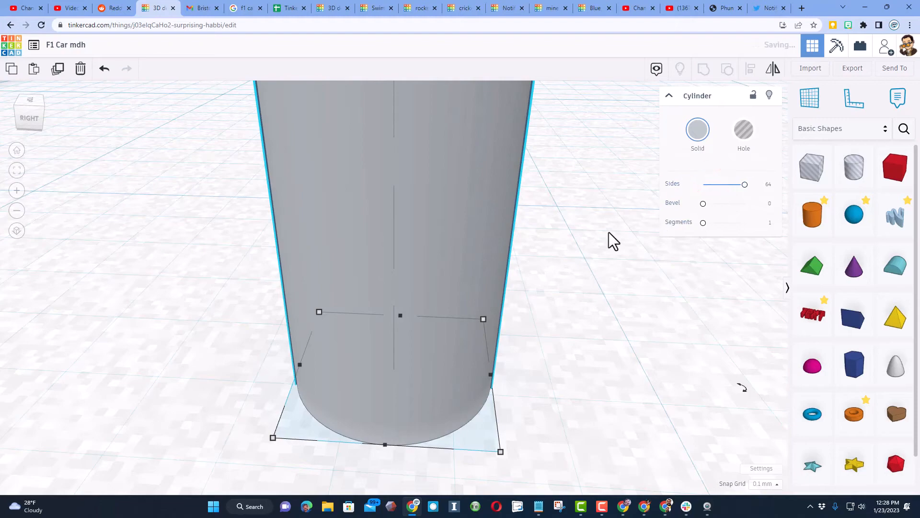
Place a workplane on the top face of the grey cylinder.
{"action": "key", "text": "f"}
{"action": "right_click_drag", "start_coordinate": [609, 256], "coordinate": [505, 271]}
{"action": "scroll", "coordinate": [517, 268], "scroll_direction": "down", "scroll_amount": 5}
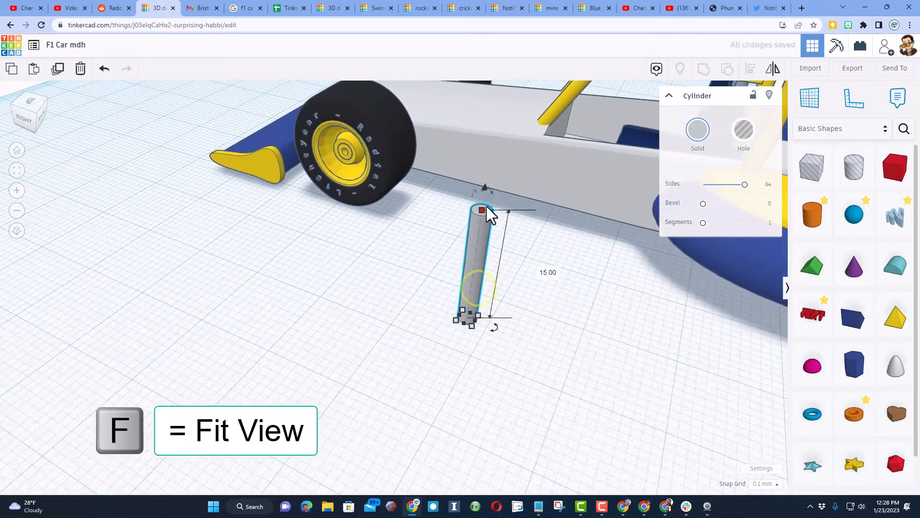
{"action": "key", "text": "w"}
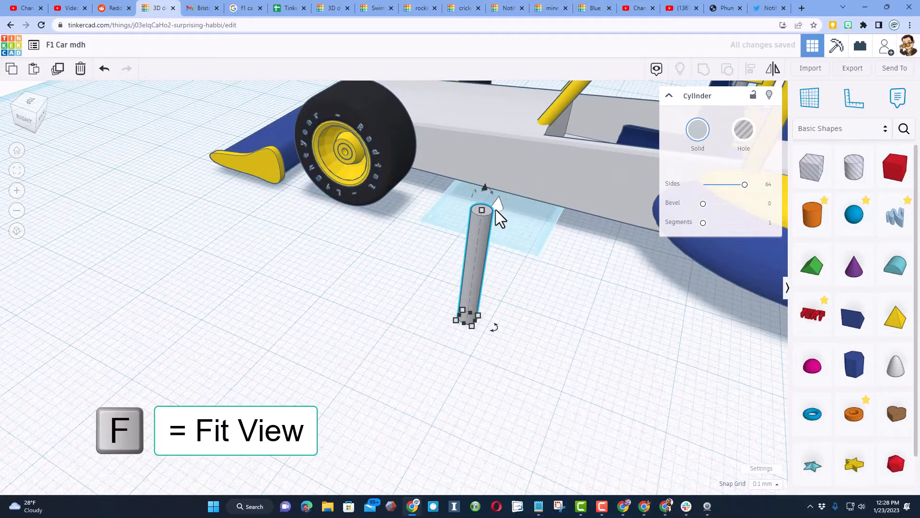
{"action": "left_click", "coordinate": [480, 208]}
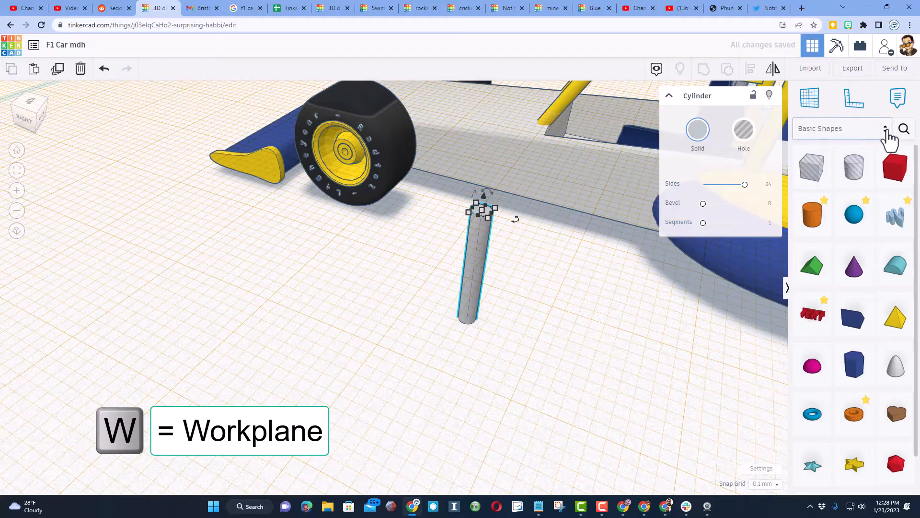
Search the community shapes for "wheel" and add the blue Wheel shape at the top of the grey cylinder.
{"action": "left_click", "coordinate": [903, 128]}
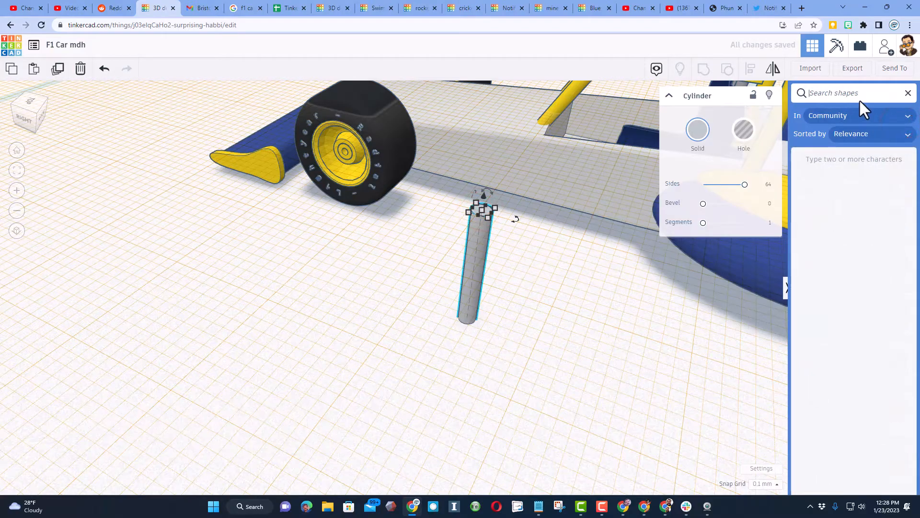
{"action": "type", "text": "wheel"}
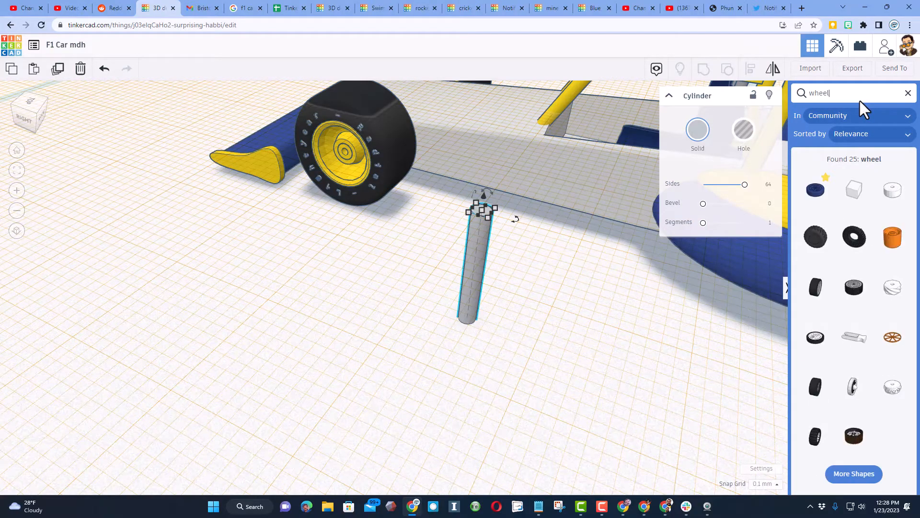
{"action": "left_click_drag", "start_coordinate": [807, 209], "coordinate": [490, 219]}
Set the new wheel's rim style to 5 and colour it yellow.
{"action": "scroll", "coordinate": [602, 202], "scroll_direction": "down", "scroll_amount": 5}
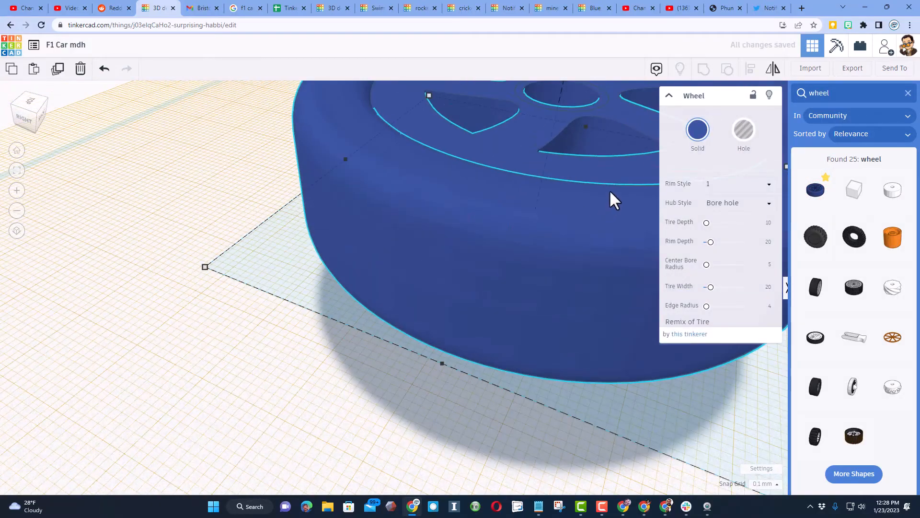
{"action": "scroll", "coordinate": [493, 191], "scroll_direction": "down", "scroll_amount": 2}
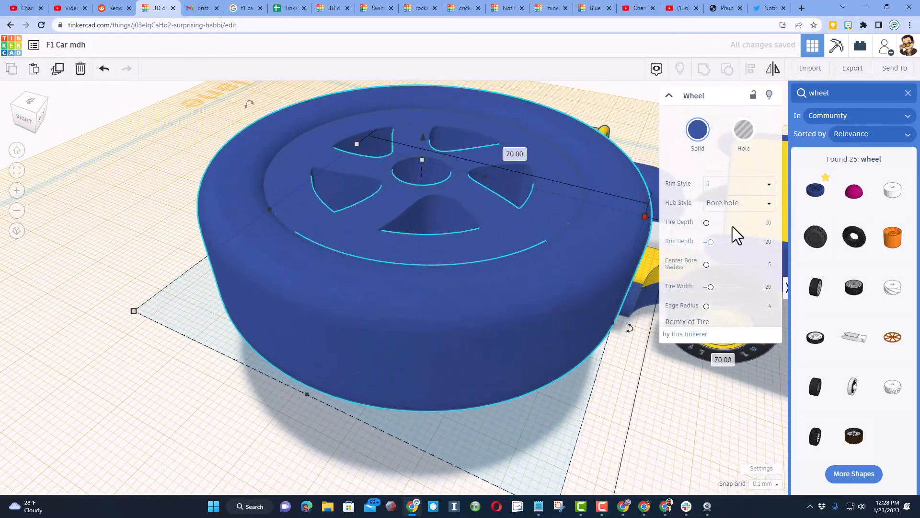
{"action": "left_click", "coordinate": [731, 190]}
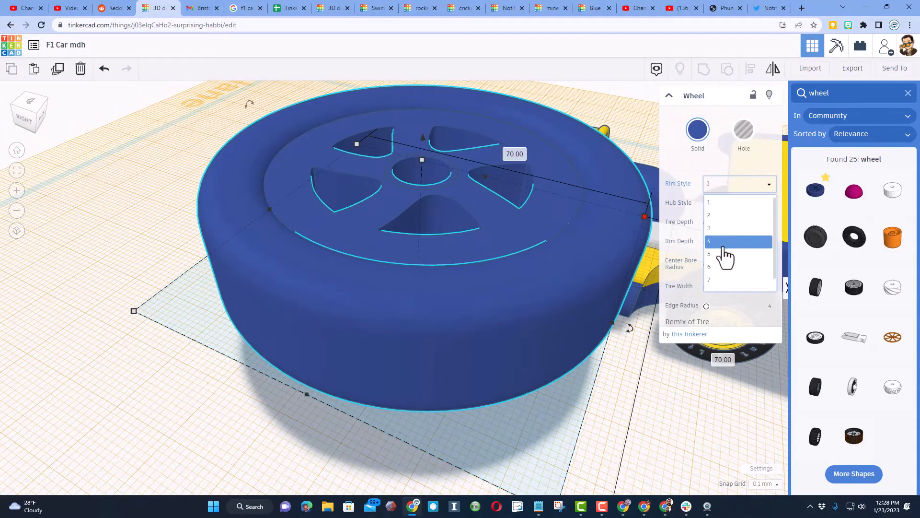
{"action": "left_click", "coordinate": [724, 254]}
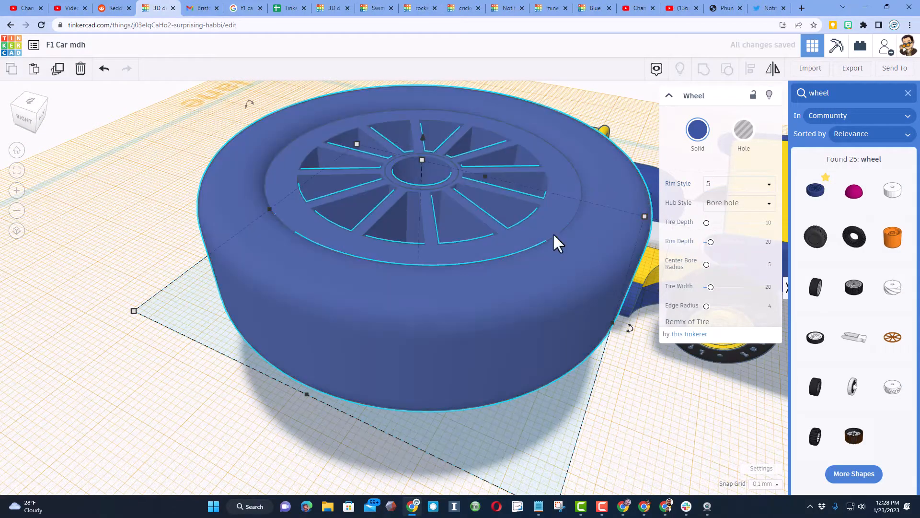
{"action": "left_click", "coordinate": [694, 132]}
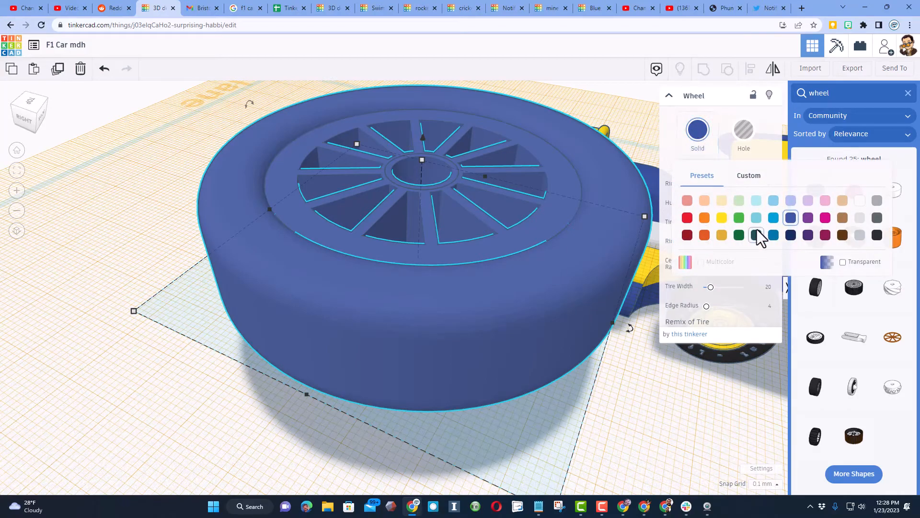
{"action": "left_click", "coordinate": [720, 218]}
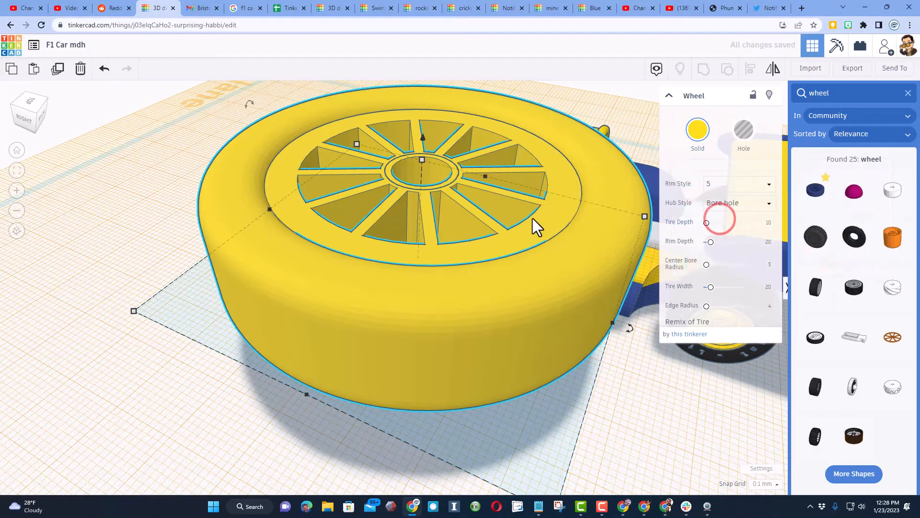
Scale the yellow wheel down proportionally to a width of 9 mm.
{"action": "scroll", "coordinate": [397, 191], "scroll_direction": "down", "scroll_amount": 5}
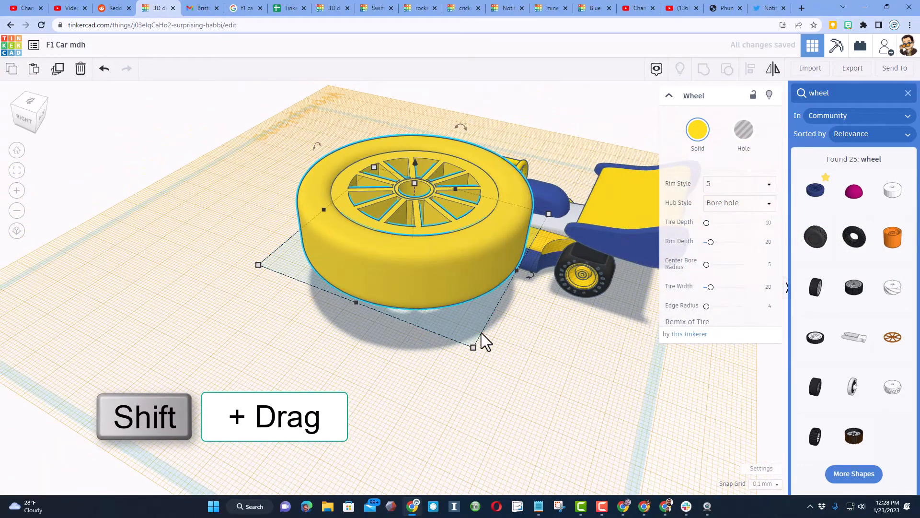
{"action": "left_click_drag", "start_coordinate": [473, 346], "coordinate": [421, 251], "text": "shift"}
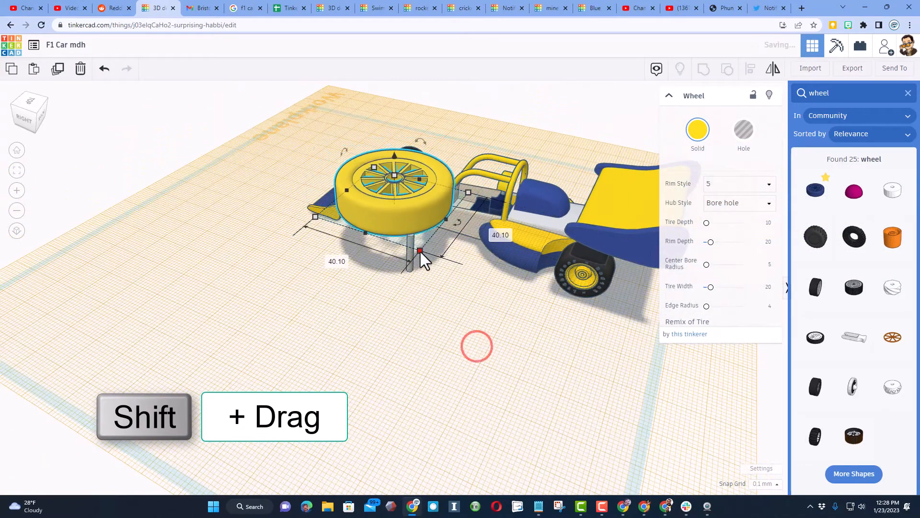
{"action": "left_click", "coordinate": [338, 262]}
{"action": "type", "text": "9"}
{"action": "key", "text": "Return"}
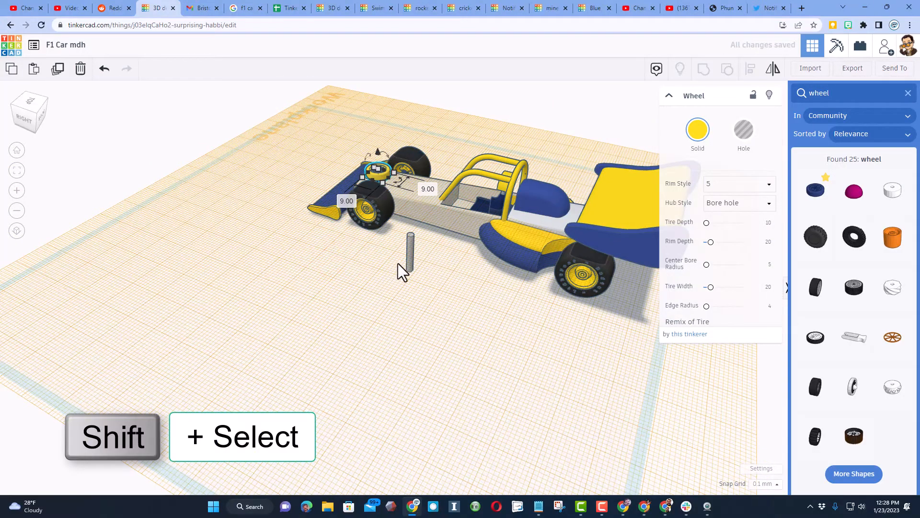
Align the yellow wheel and the grey cylinder on their centres, so the wheel sits on top of the column.
{"action": "left_click", "coordinate": [411, 260], "text": "shift"}
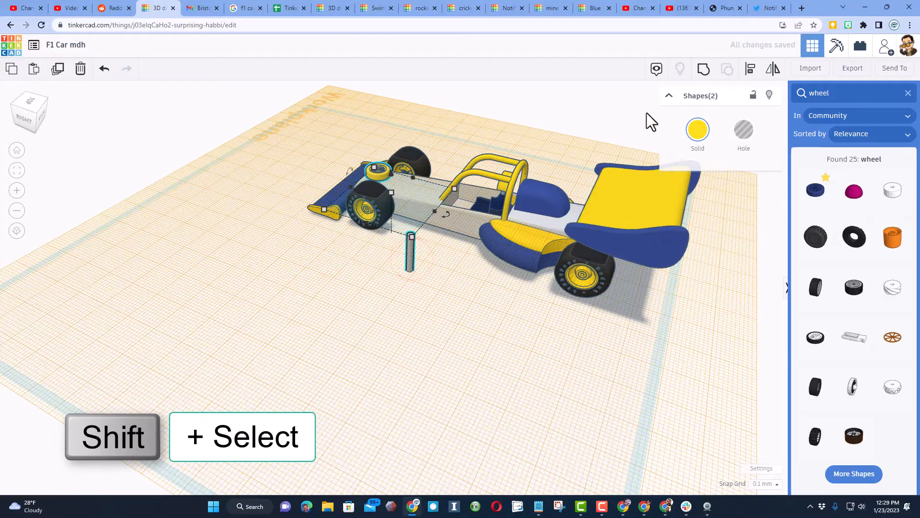
{"action": "left_click", "coordinate": [751, 68]}
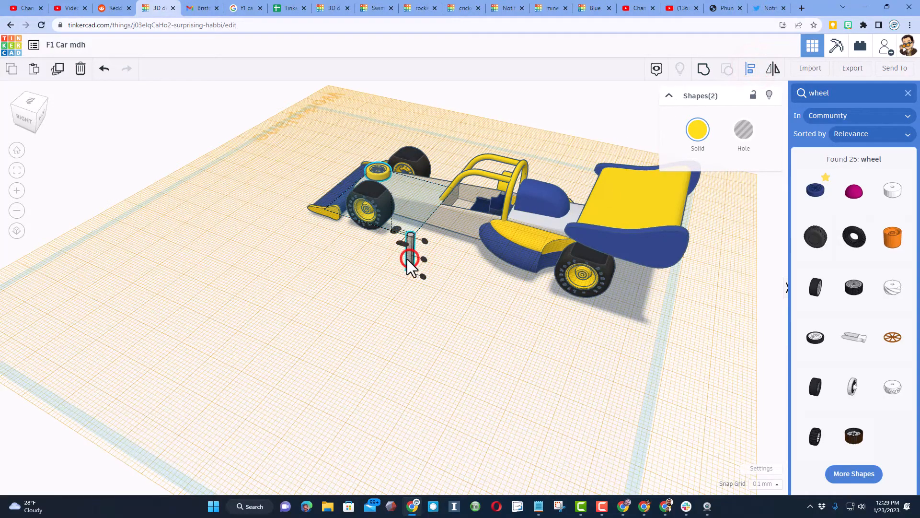
{"action": "scroll", "coordinate": [407, 259], "scroll_direction": "up", "scroll_amount": 3}
{"action": "left_click", "coordinate": [397, 224]}
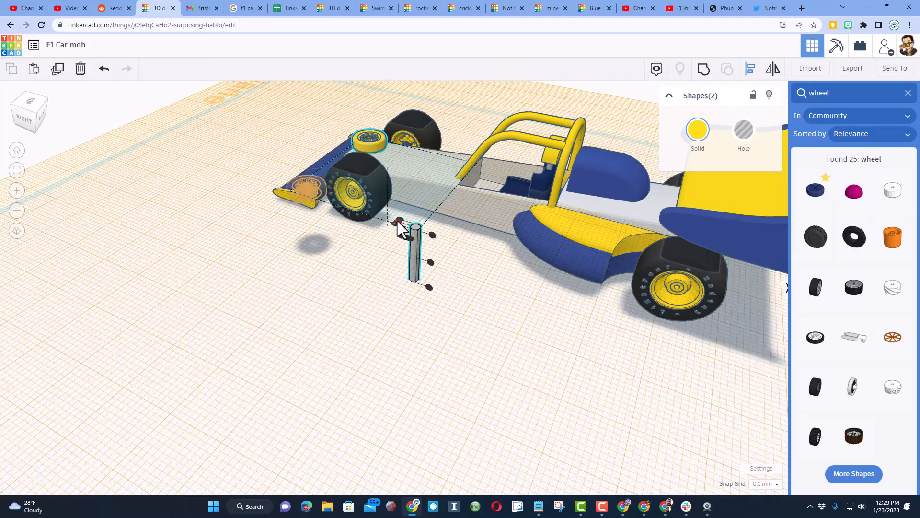
{"action": "left_click", "coordinate": [406, 237]}
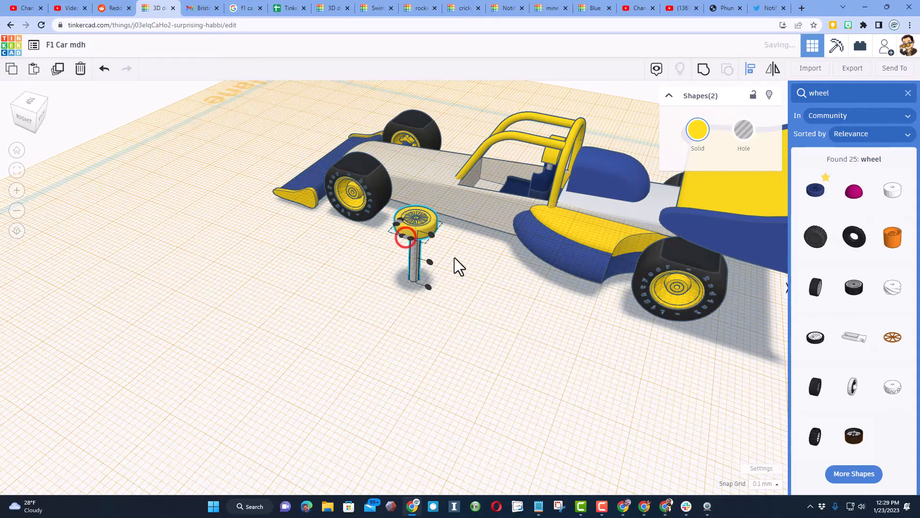
{"action": "left_click", "coordinate": [467, 268]}
Flatten the yellow wheel into a thin steering wheel and set the snap grid to 0.1 mm.
{"action": "left_click", "coordinate": [439, 220]}
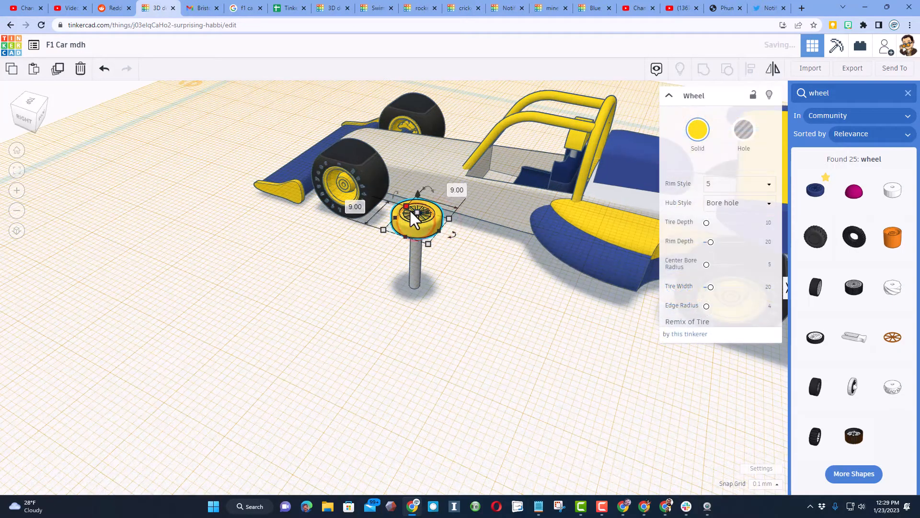
{"action": "scroll", "coordinate": [416, 215], "scroll_direction": "up", "scroll_amount": 2}
{"action": "right_click_drag", "start_coordinate": [427, 196], "coordinate": [429, 247]}
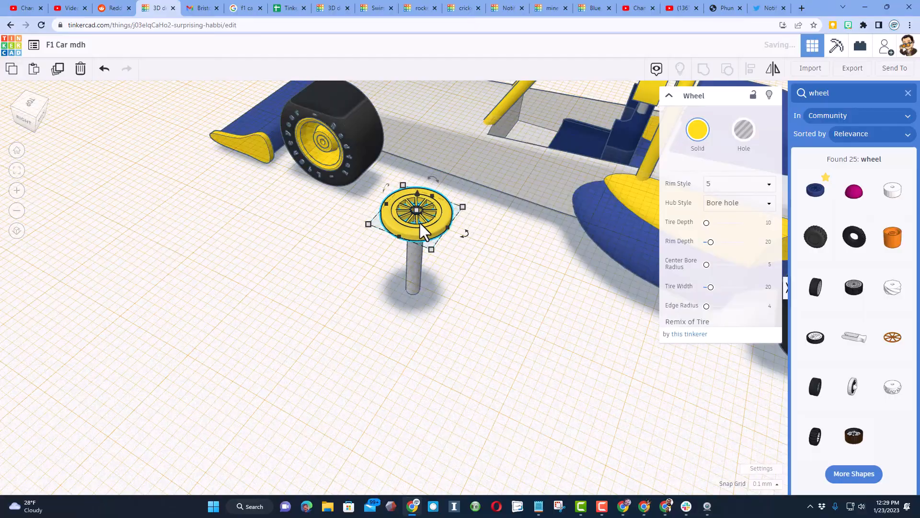
{"action": "left_click", "coordinate": [765, 483]}
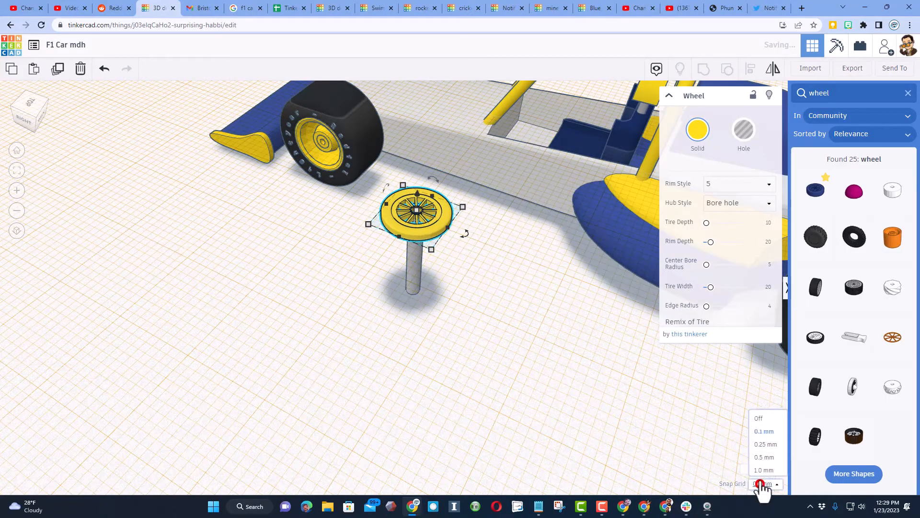
{"action": "left_click", "coordinate": [768, 385]}
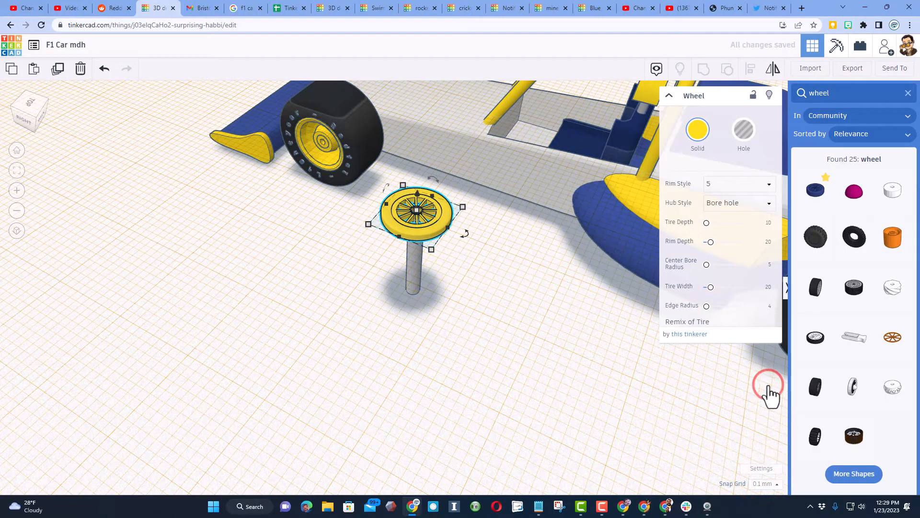
Group the yellow steering wheel with the grey column.
{"action": "left_click", "coordinate": [510, 372]}
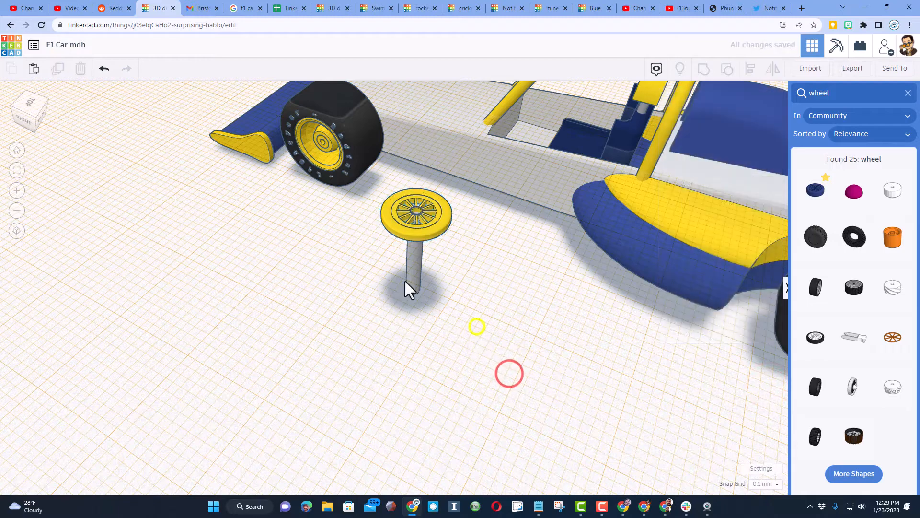
{"action": "left_click_drag", "start_coordinate": [378, 233], "coordinate": [448, 269]}
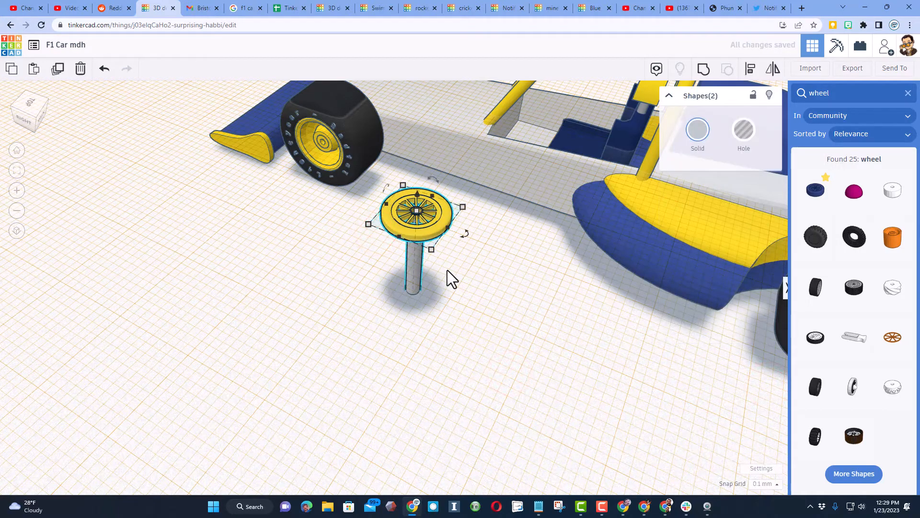
{"action": "key", "text": "ctrl+g"}
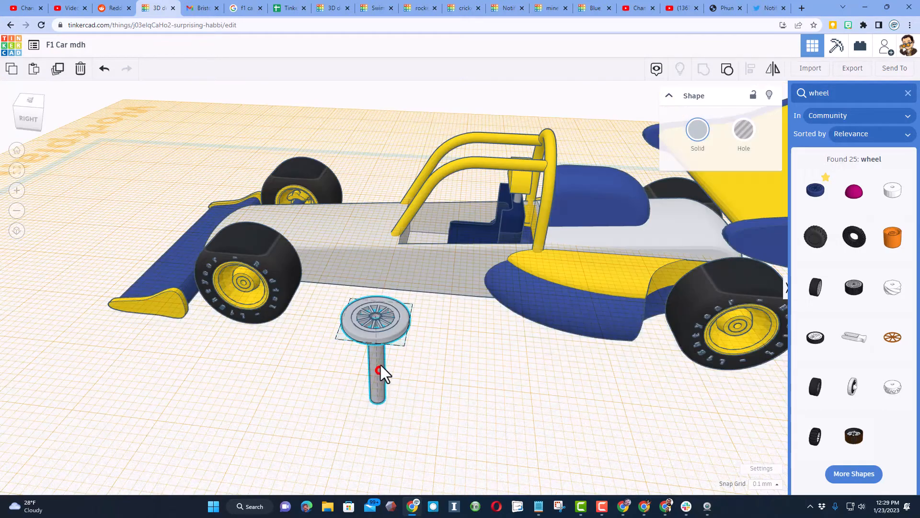
Move the steering assembly into the cockpit opening and tilt it 45° toward the seat.
{"action": "left_click_drag", "start_coordinate": [380, 365], "coordinate": [425, 243]}
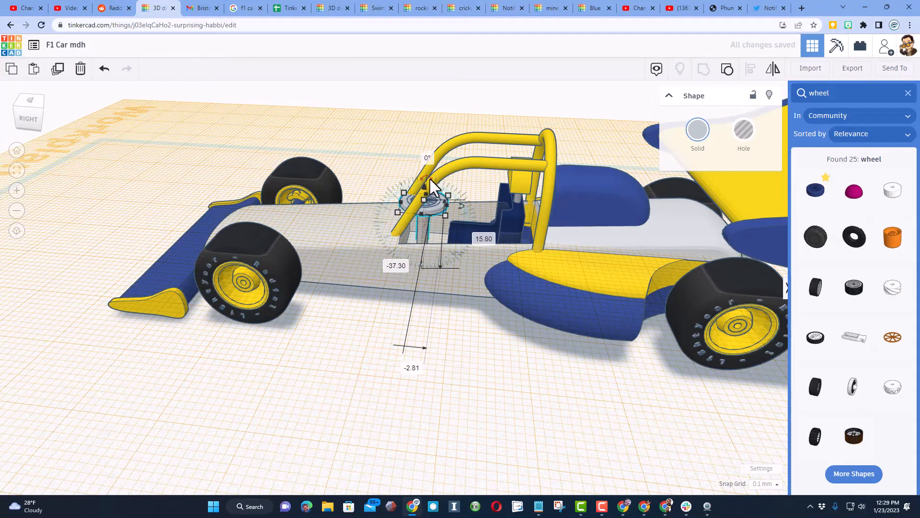
{"action": "left_click_drag", "start_coordinate": [429, 177], "coordinate": [442, 191]}
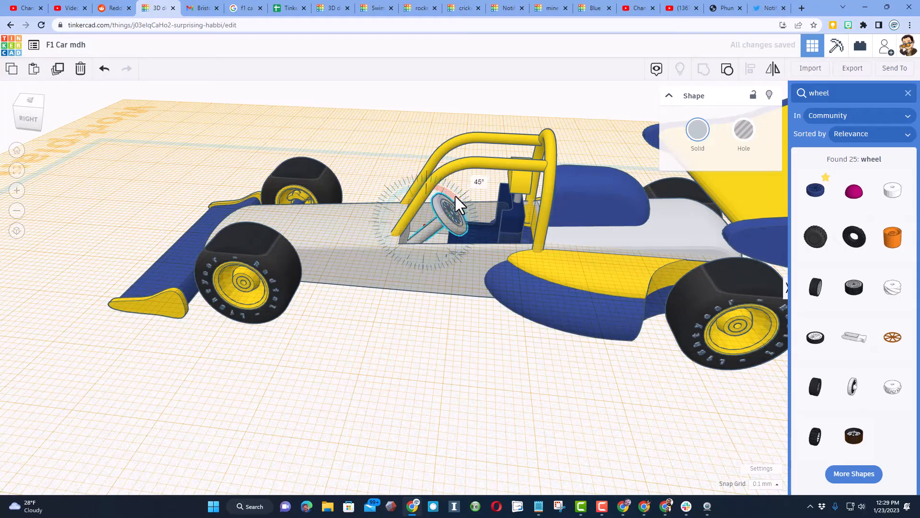
{"action": "right_click_drag", "start_coordinate": [441, 240], "coordinate": [496, 221]}
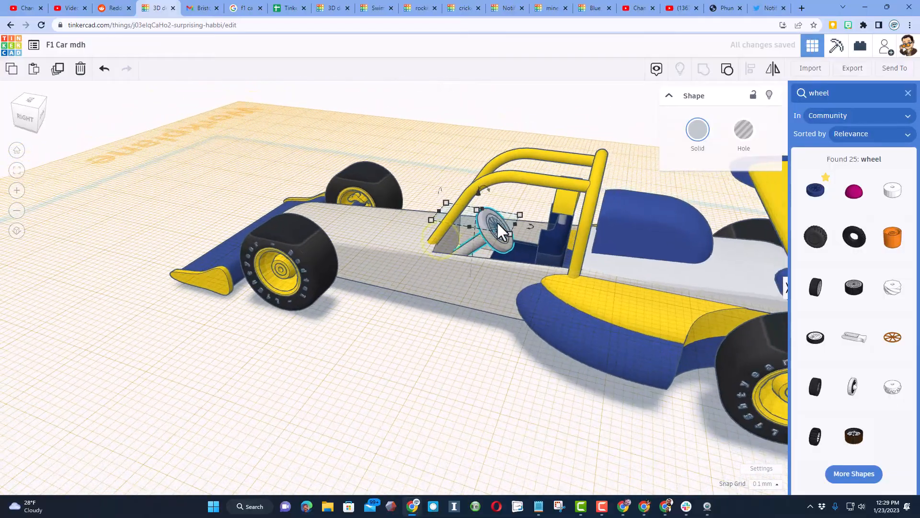
Make the steering assembly multicolour so its parts keep their original colours.
{"action": "left_click", "coordinate": [697, 132]}
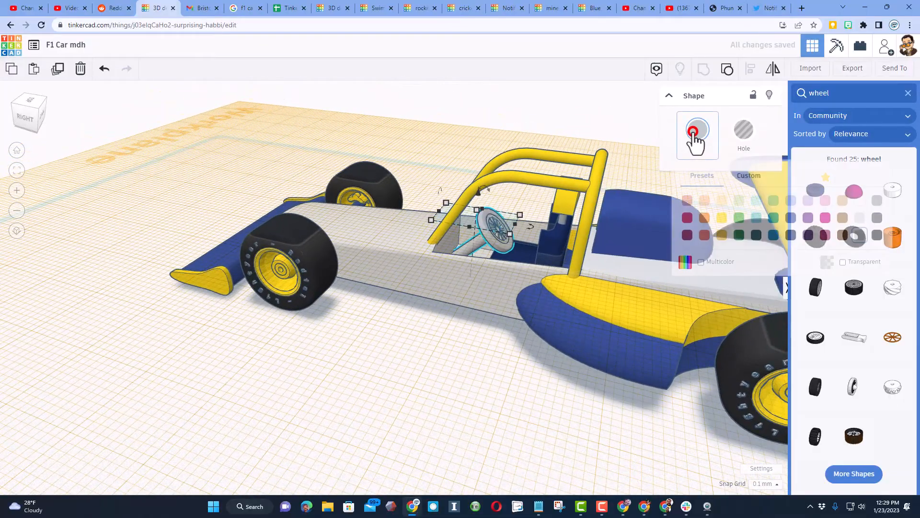
{"action": "left_click", "coordinate": [701, 263]}
{"action": "right_click_drag", "start_coordinate": [559, 269], "coordinate": [533, 264]}
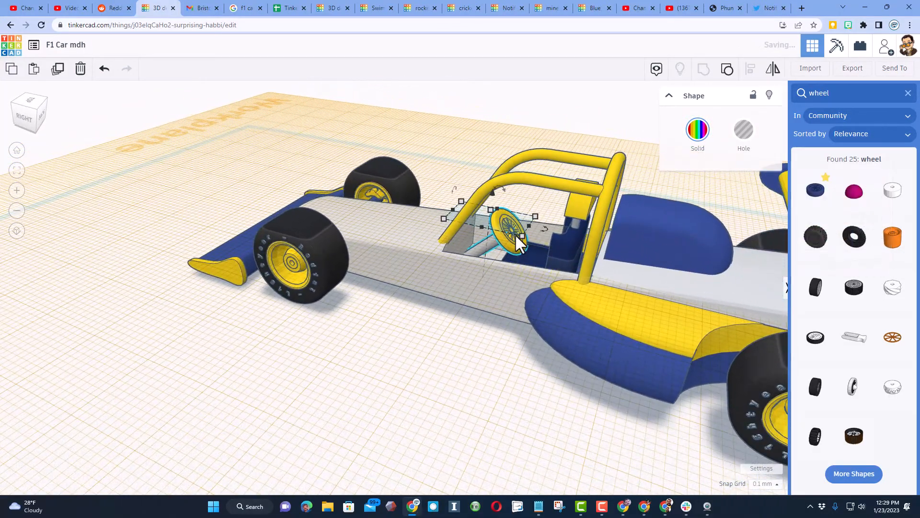
Nudge the steering assembly slightly toward the car's nose inside the cockpit.
{"action": "left_click", "coordinate": [513, 233]}
{"action": "key", "text": "Left"}
{"action": "key", "text": "Left"}
{"action": "key", "text": "Left"}
{"action": "key", "text": "Left"}
{"action": "key", "text": "Left"}
{"action": "key", "text": "Left"}
{"action": "key", "text": "Left"}
{"action": "key", "text": "Left"}
{"action": "key", "text": "Left"}
{"action": "key", "text": "Left"}
{"action": "key", "text": "Left"}
{"action": "key", "text": "Left"}
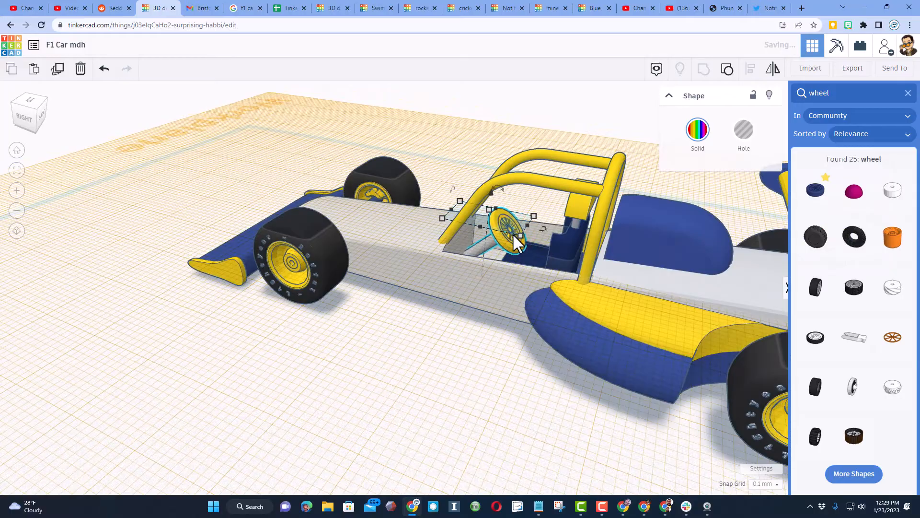
{"action": "key", "text": "Left"}
{"action": "key", "text": "Left"}
{"action": "key", "text": "Left"}
{"action": "key", "text": "Left"}
{"action": "key", "text": "Left"}
{"action": "key", "text": "Left"}
{"action": "key", "text": "Left"}
{"action": "key", "text": "Left"}
{"action": "key", "text": "Left"}
{"action": "key", "text": "Left"}
Duplicate the blue rear axle cylinder and rotate the copy 90° so it stands vertically.
{"action": "right_click_drag", "start_coordinate": [505, 399], "coordinate": [510, 421]}
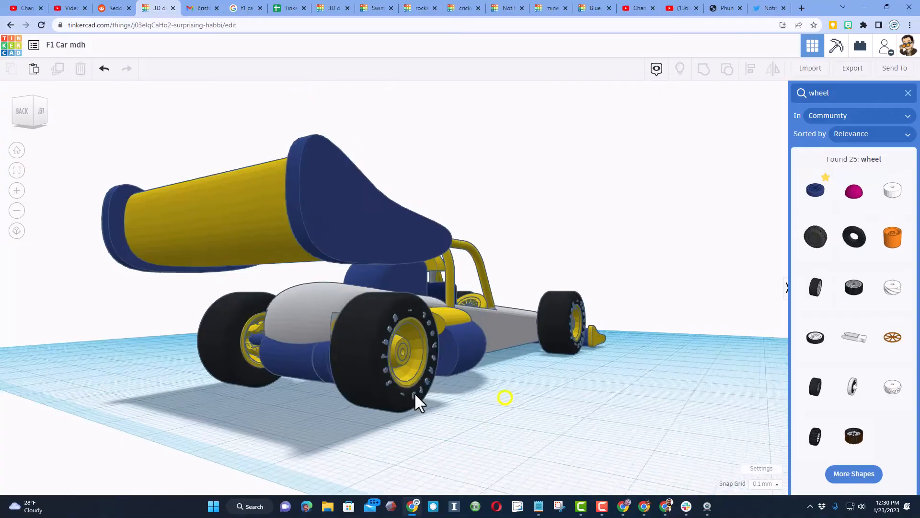
{"action": "right_click_drag", "start_coordinate": [288, 267], "coordinate": [269, 327]}
{"action": "left_click", "coordinate": [280, 350]}
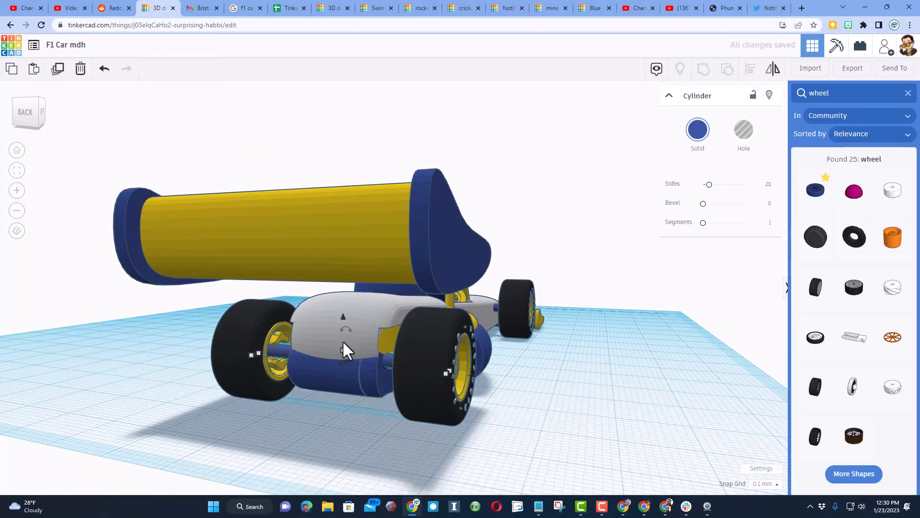
{"action": "left_click_drag", "start_coordinate": [348, 328], "coordinate": [353, 353]}
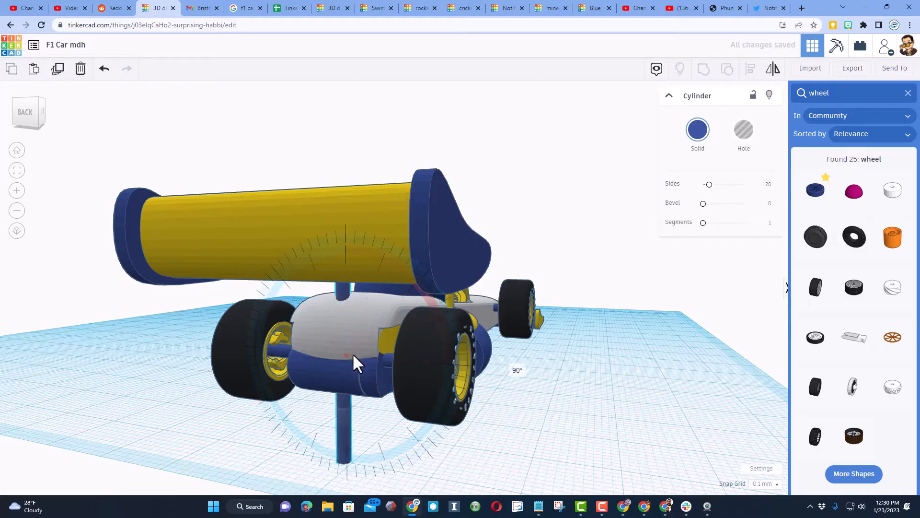
{"action": "left_click", "coordinate": [357, 448]}
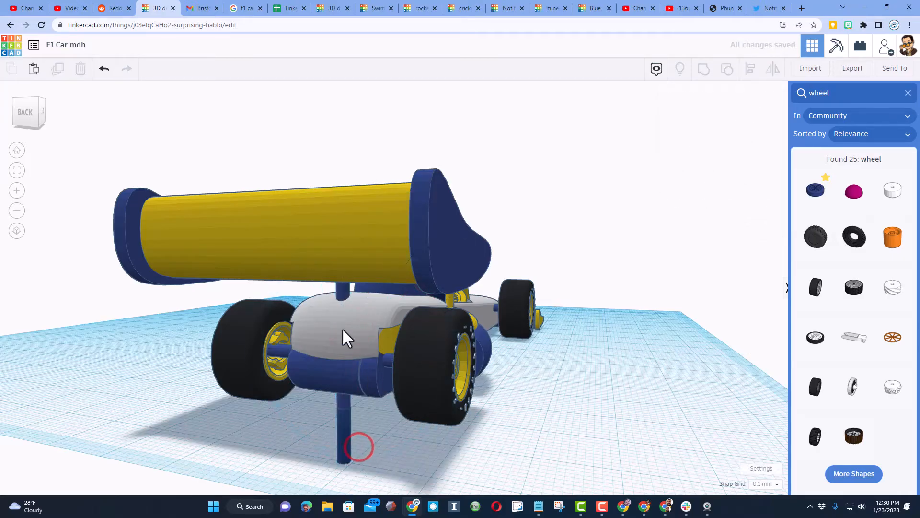
Set the snap grid to 1.0 mm and raise the vertical blue cylinder so it reaches up through the rear wing.
{"action": "left_click", "coordinate": [344, 458]}
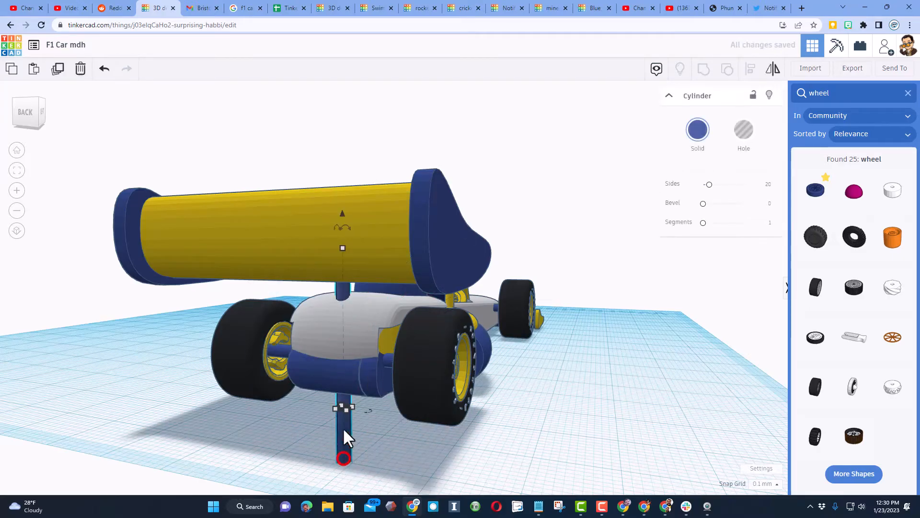
{"action": "left_click", "coordinate": [764, 483]}
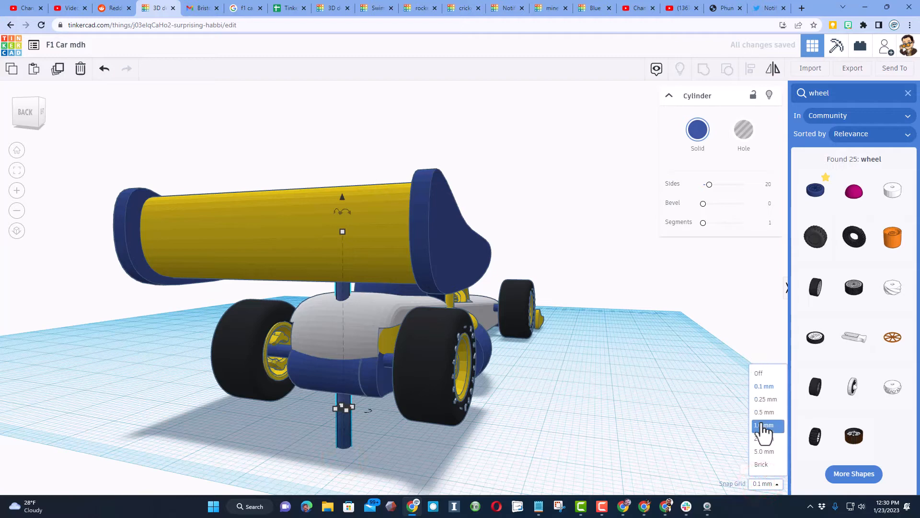
{"action": "left_click", "coordinate": [765, 426]}
{"action": "key", "text": "ctrl+shift+Up"}
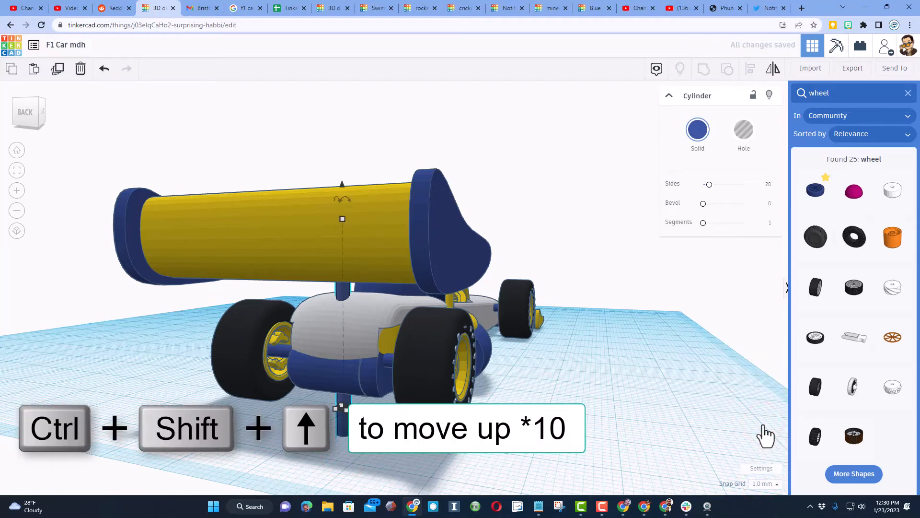
{"action": "key", "text": "ctrl+shift+Up"}
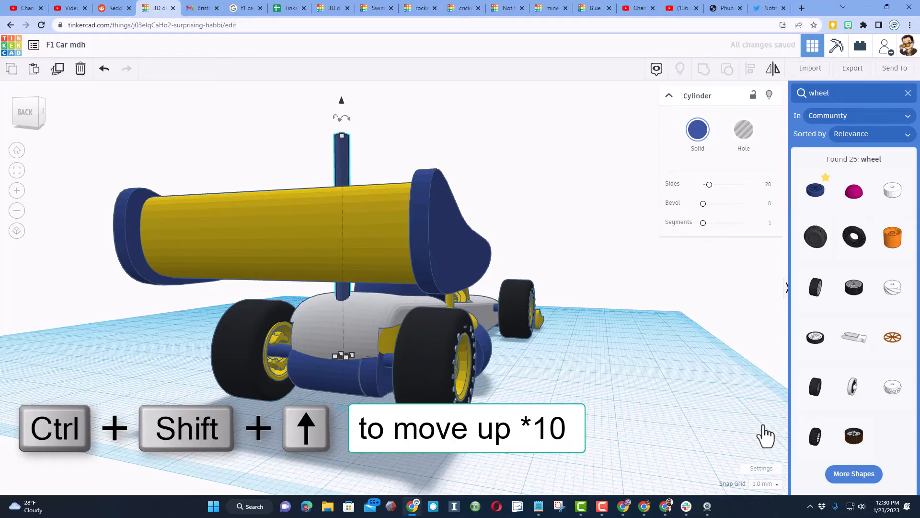
Move the vertical blue cylinder sideways until it stands right of the car's centre, seen from behind.
{"action": "right_click_drag", "start_coordinate": [577, 393], "coordinate": [559, 379]}
{"action": "key", "text": "Right"}
{"action": "key", "text": "Right"}
{"action": "key", "text": "Right"}
{"action": "key", "text": "Right"}
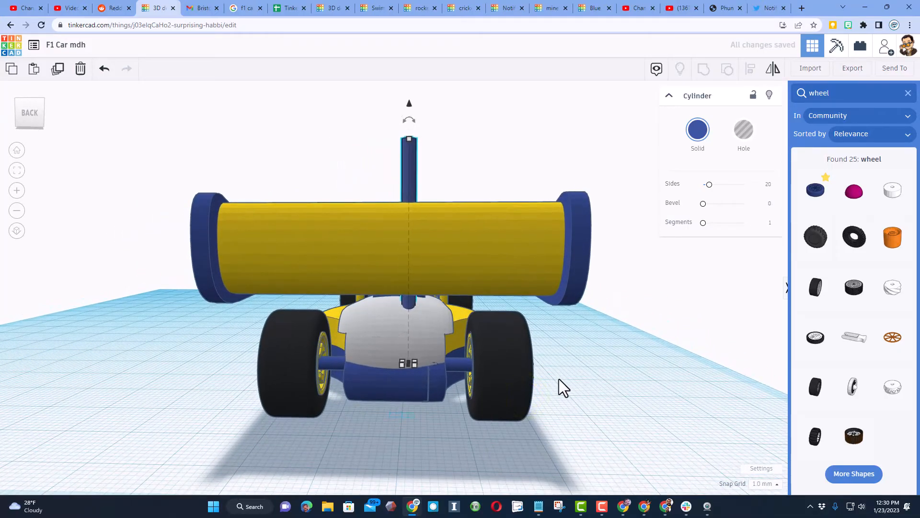
{"action": "key", "text": "Left"}
{"action": "key", "text": "Left"}
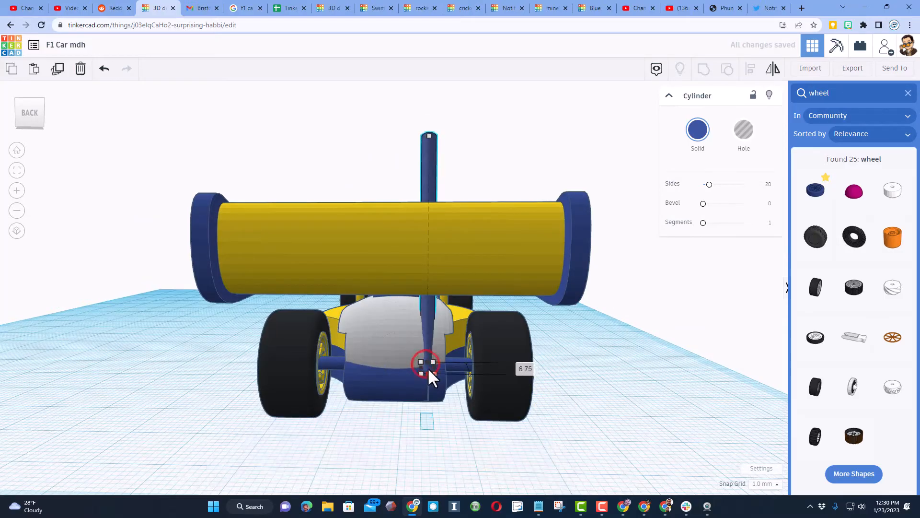
Place a workplane on the top end of the blue support and shorten the support so it ends inside the rear wing.
{"action": "right_click_drag", "start_coordinate": [430, 368], "coordinate": [279, 295]}
{"action": "left_click_drag", "start_coordinate": [248, 147], "coordinate": [189, 136]}
{"action": "right_click_drag", "start_coordinate": [85, 207], "coordinate": [260, 212]}
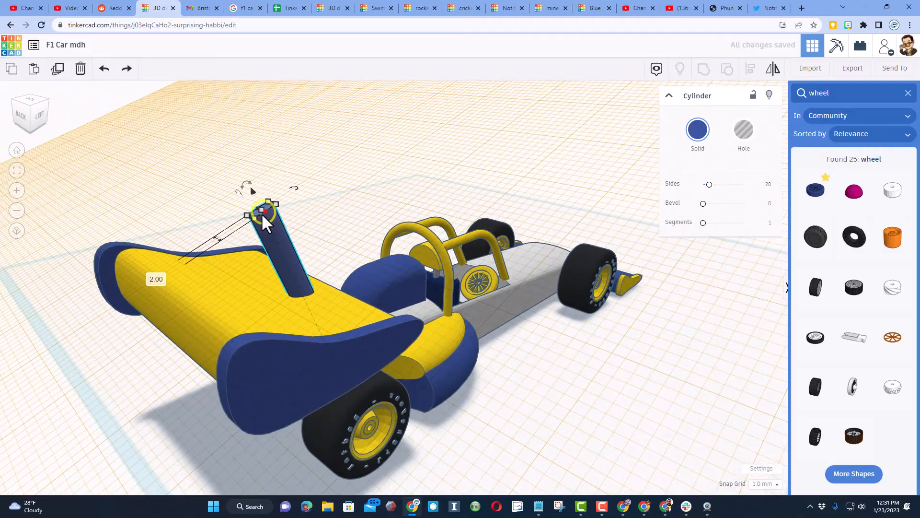
{"action": "left_click_drag", "start_coordinate": [260, 211], "coordinate": [287, 315]}
Rotate the blue support so its upper end leans outward to the right, seen from behind.
{"action": "right_click_drag", "start_coordinate": [221, 333], "coordinate": [383, 313]}
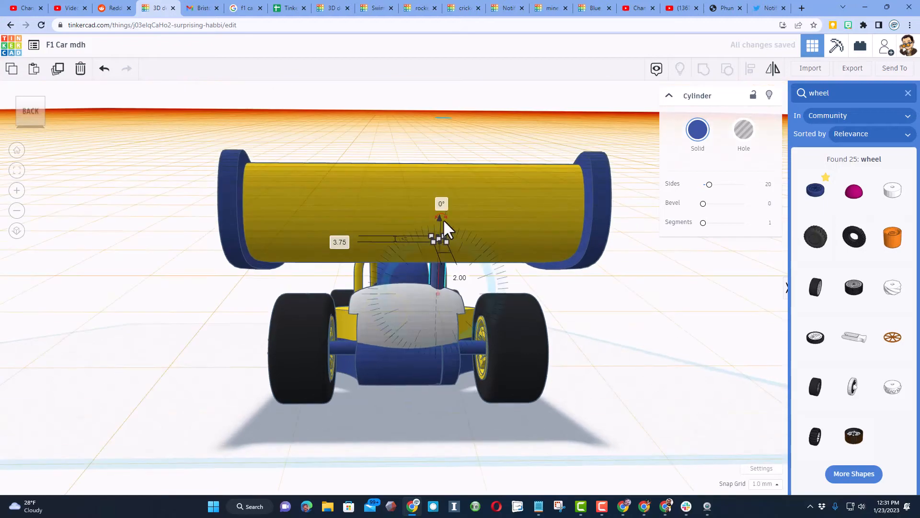
{"action": "left_click_drag", "start_coordinate": [443, 221], "coordinate": [471, 225]}
{"action": "left_click", "coordinate": [622, 344]}
{"action": "right_click_drag", "start_coordinate": [623, 343], "coordinate": [579, 335]}
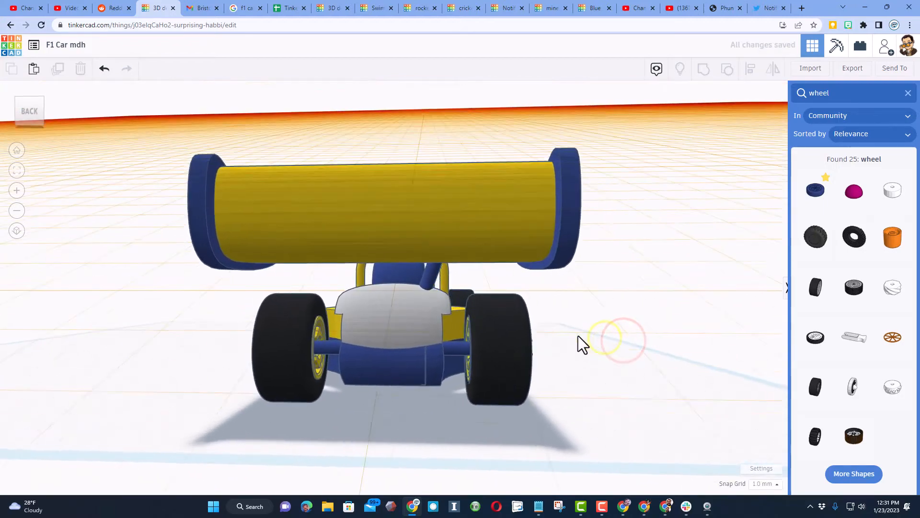
Reset the workplane to the base plane and nudge the tilted blue support farther outward on the rear body.
{"action": "left_click", "coordinate": [430, 274]}
{"action": "key", "text": "w"}
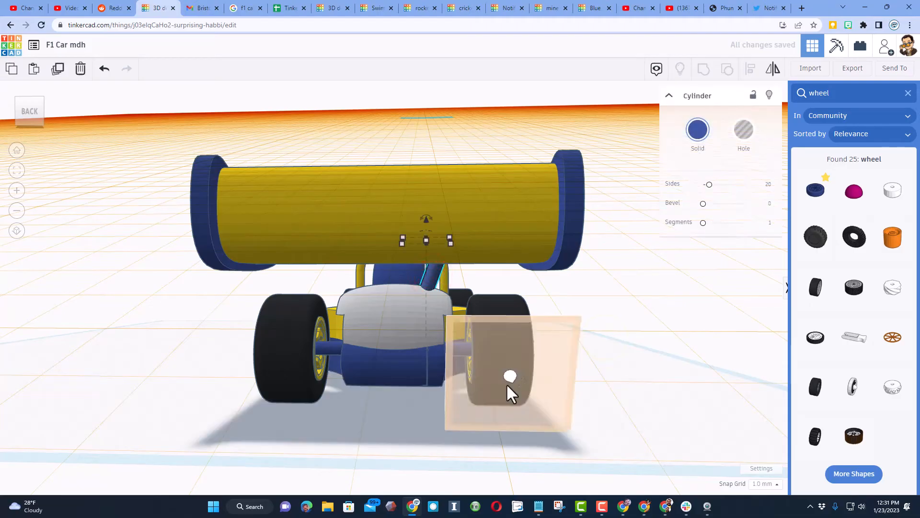
{"action": "left_click", "coordinate": [393, 435]}
{"action": "right_click_drag", "start_coordinate": [431, 287], "coordinate": [490, 297]}
{"action": "key", "text": "Right"}
{"action": "key", "text": "Right"}
{"action": "key", "text": "Right"}
{"action": "key", "text": "Right"}
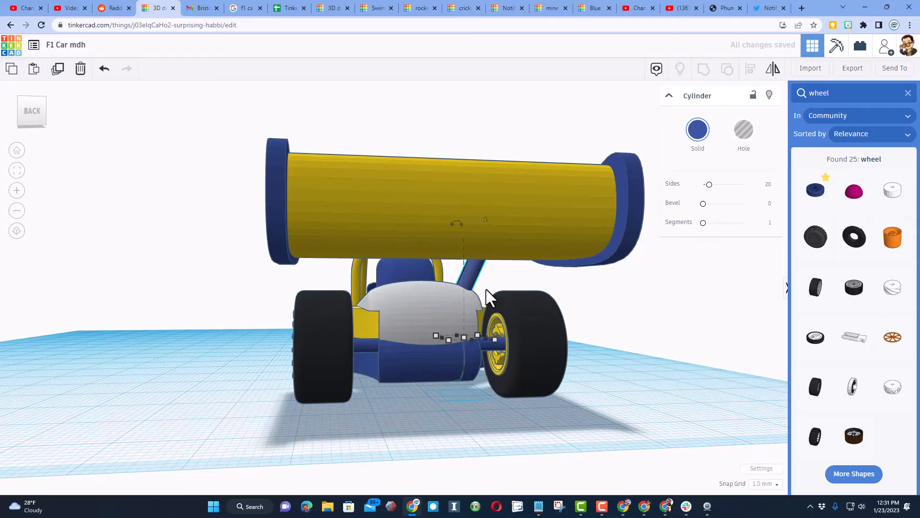
Duplicate the tilted wing support and shift the copy toward the opposite side of the car.
{"action": "key", "text": "ctrl+d"}
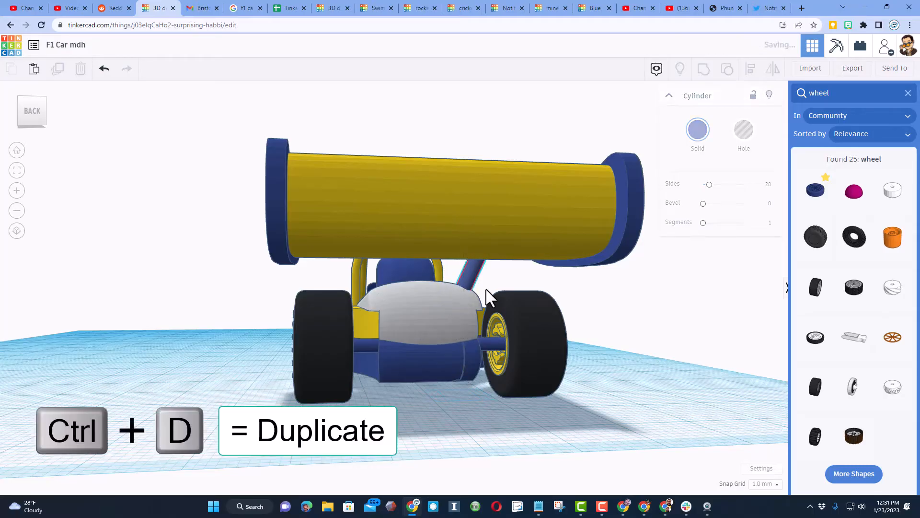
{"action": "key", "text": "Left"}
{"action": "key", "text": "Left"}
{"action": "key", "text": "Left"}
{"action": "key", "text": "Left"}
{"action": "key", "text": "Left"}
{"action": "key", "text": "Left"}
{"action": "key", "text": "Left"}
{"action": "key", "text": "Left"}
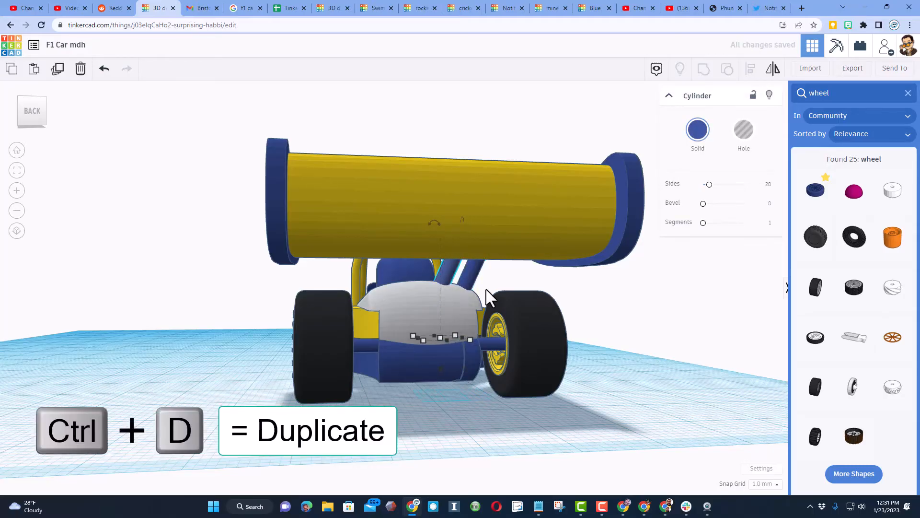
Mirror the copied support left to right and move it to the opposite side of the rear body.
{"action": "left_click", "coordinate": [769, 65]}
{"action": "right_click_drag", "start_coordinate": [506, 258], "coordinate": [559, 310]}
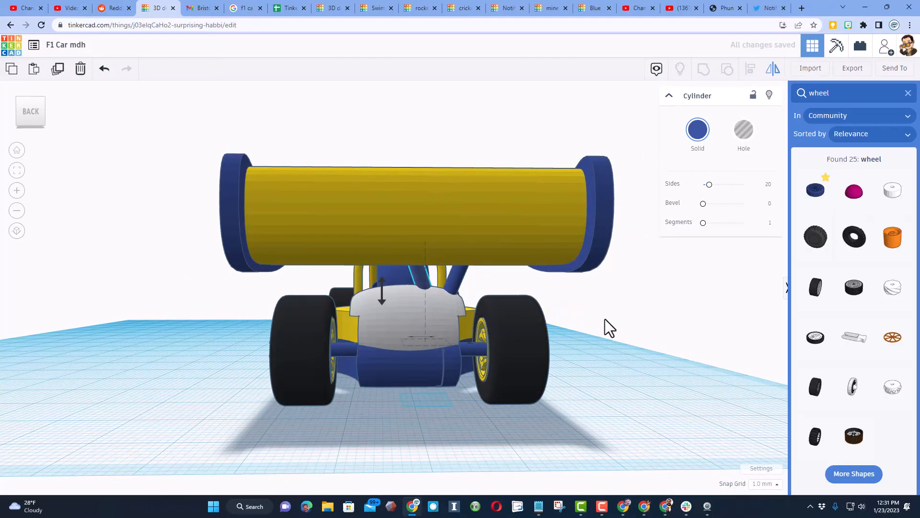
{"action": "left_click", "coordinate": [625, 322]}
{"action": "left_click", "coordinate": [415, 274]}
Select both blue wing supports and group them into one shape.
{"action": "left_click", "coordinate": [414, 274], "text": "shift"}
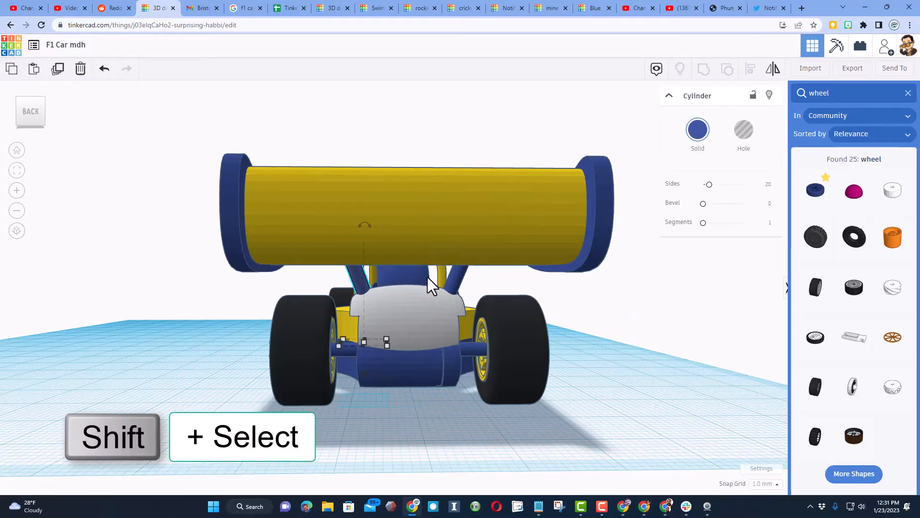
{"action": "left_click", "coordinate": [456, 281], "text": "shift"}
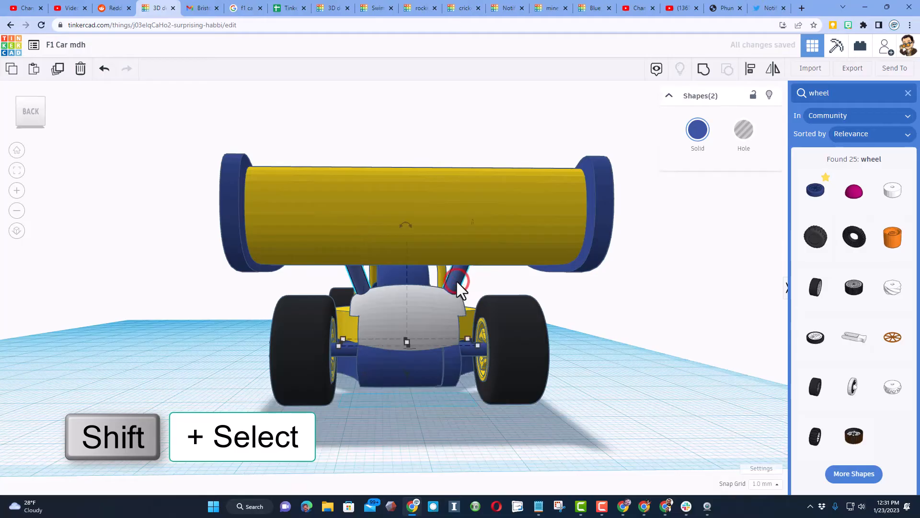
{"action": "left_click", "coordinate": [702, 70]}
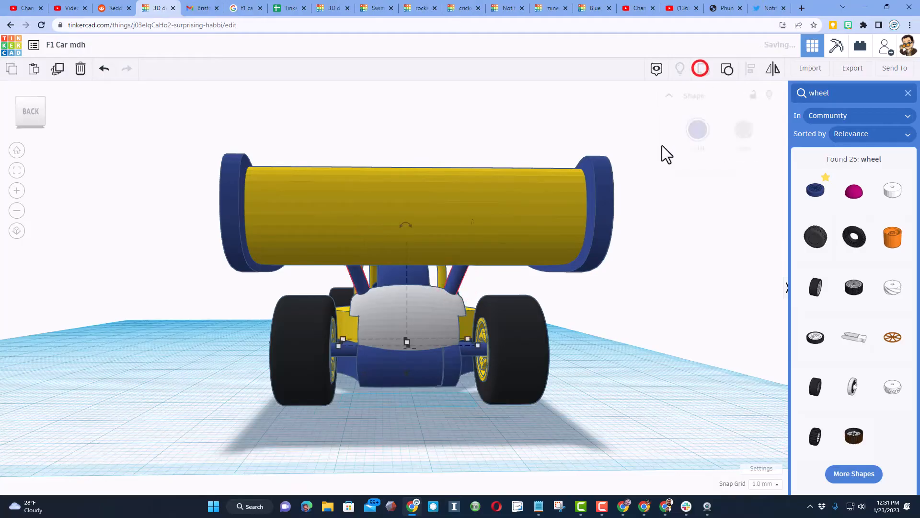
Align the grouped wing supports with the car body so they are centred across its width.
{"action": "left_click", "coordinate": [421, 316], "text": "shift"}
{"action": "left_click", "coordinate": [750, 68]}
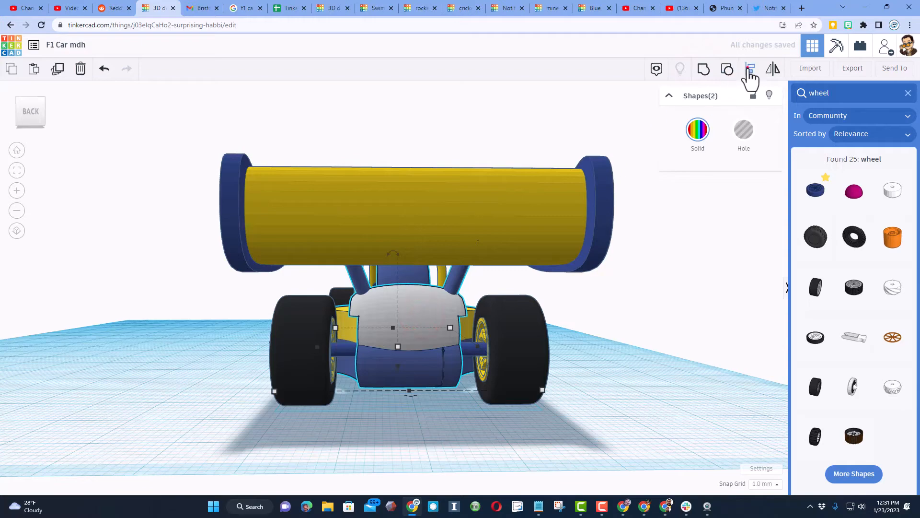
{"action": "right_click_drag", "start_coordinate": [612, 233], "coordinate": [447, 288]}
{"action": "left_click", "coordinate": [404, 458]}
{"action": "left_click", "coordinate": [447, 288]}
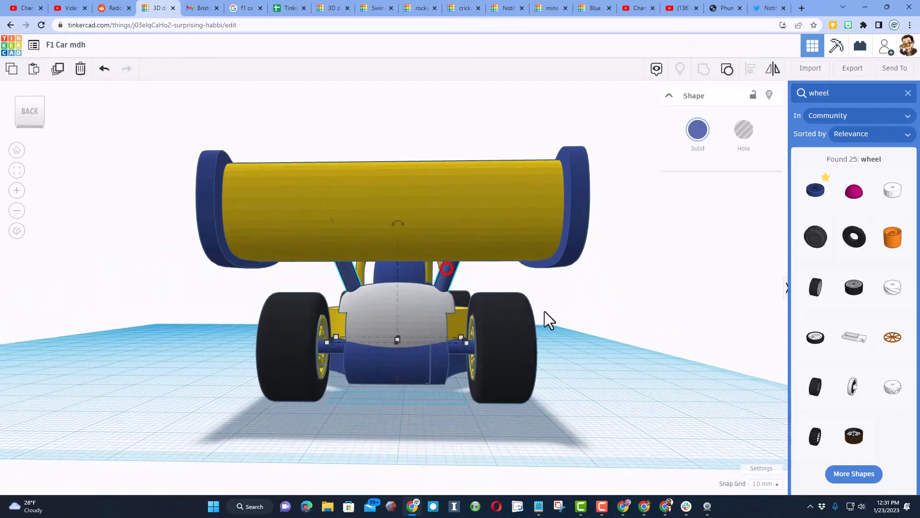
Hide the grid in the workspace settings and show the whole car in a front three-quarter view.
{"action": "right_click_drag", "start_coordinate": [544, 316], "coordinate": [443, 373]}
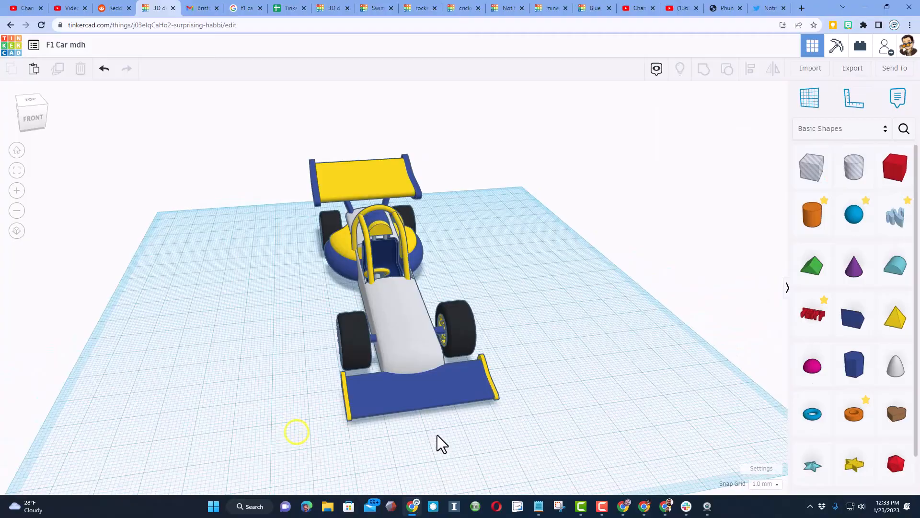
{"action": "right_click_drag", "start_coordinate": [437, 436], "coordinate": [291, 433]}
{"action": "right_click_drag", "start_coordinate": [462, 418], "coordinate": [486, 420]}
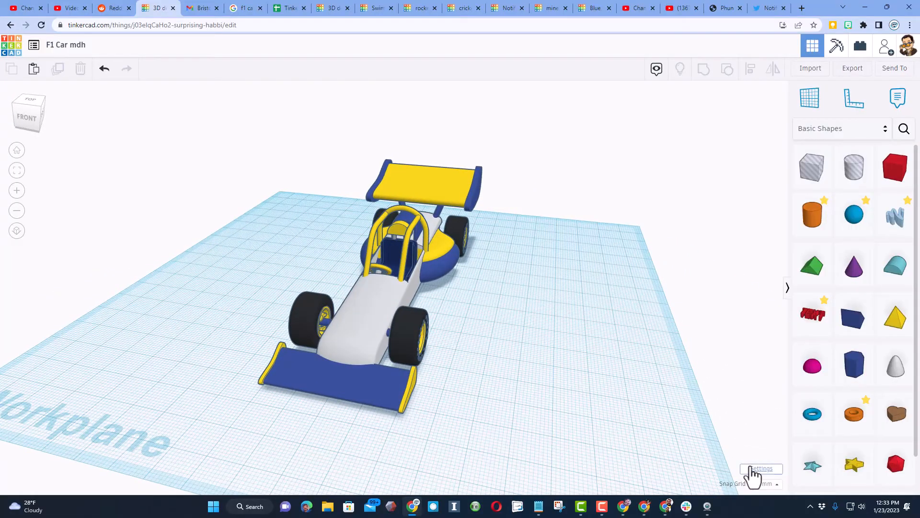
{"action": "left_click", "coordinate": [751, 467]}
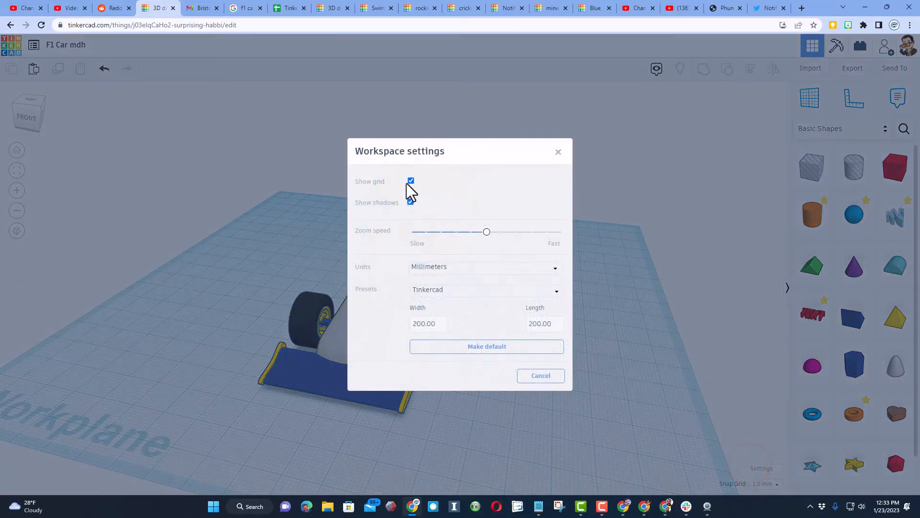
{"action": "left_click", "coordinate": [411, 181]}
{"action": "left_click", "coordinate": [557, 151]}
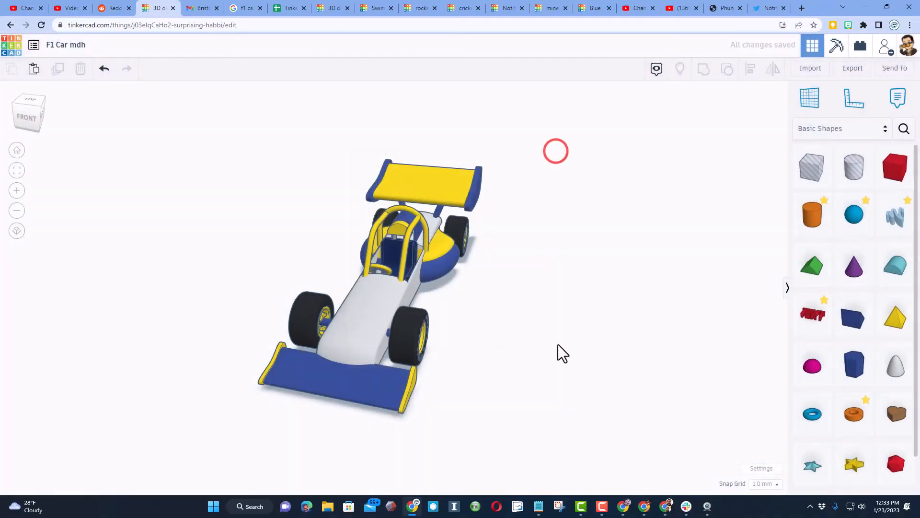
{"action": "right_click_drag", "start_coordinate": [558, 344], "coordinate": [589, 370]}
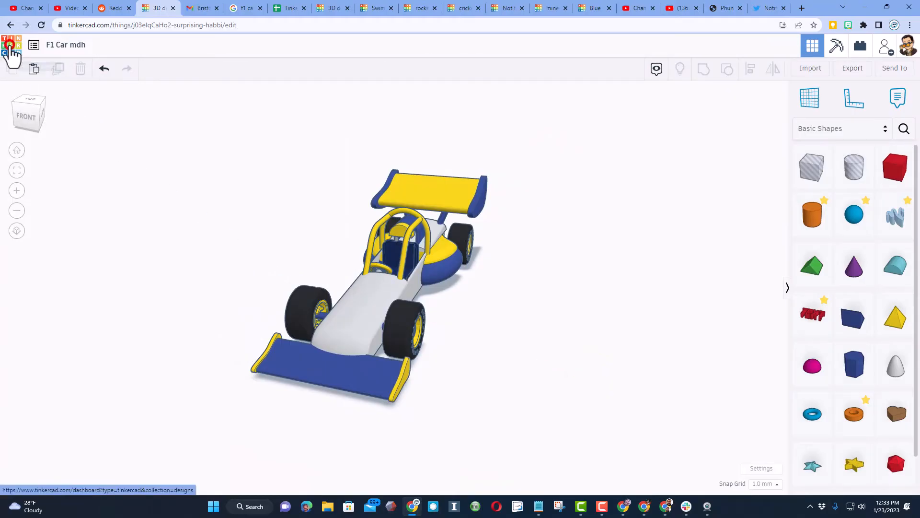
Return to the designs dashboard and open the properties of the newest F1 Car mdh design.
{"action": "left_click", "coordinate": [9, 48]}
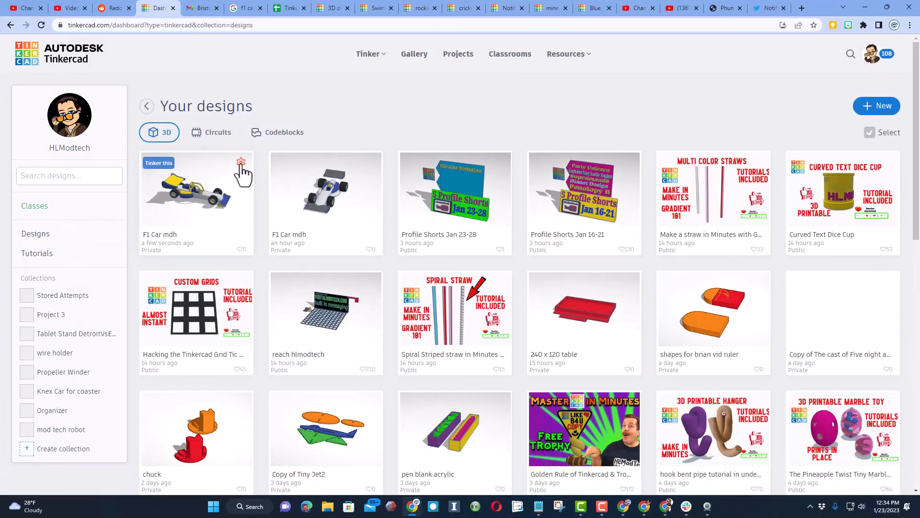
{"action": "left_click", "coordinate": [241, 163]}
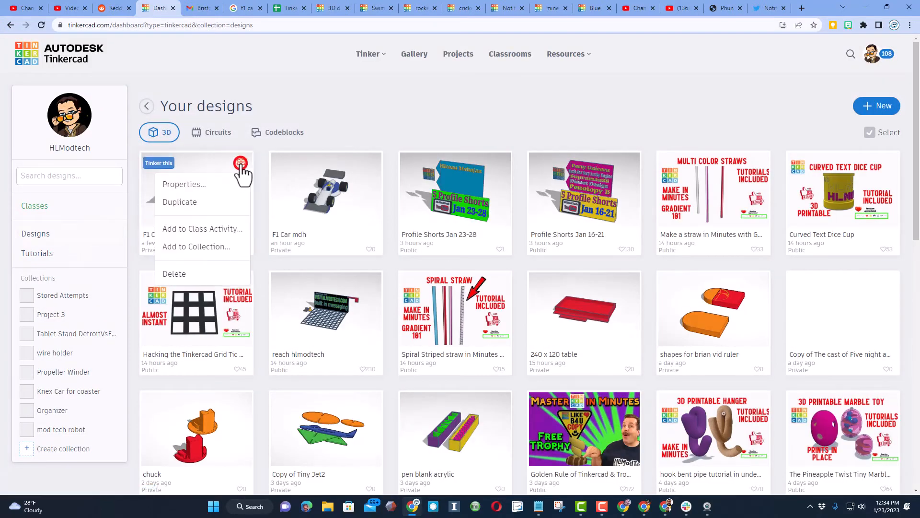
{"action": "left_click", "coordinate": [187, 185]}
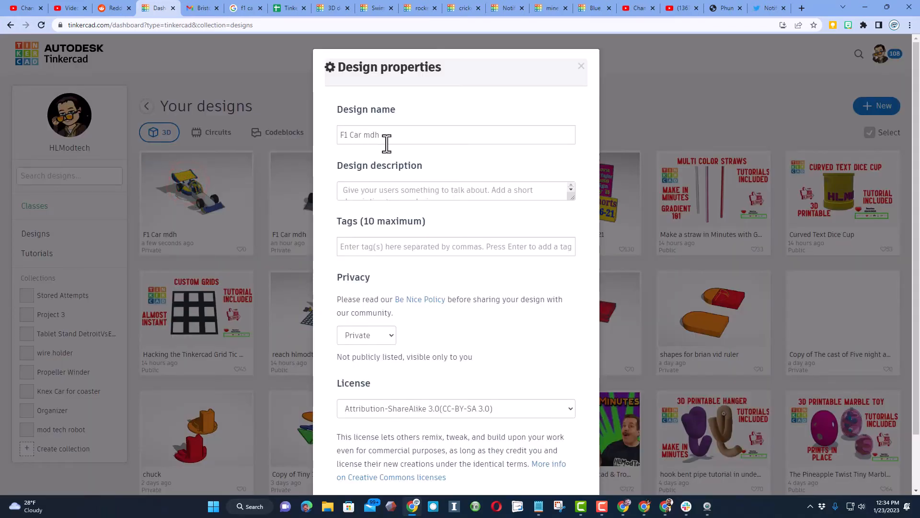
{"action": "left_click_drag", "start_coordinate": [571, 196], "coordinate": [551, 333]}
{"action": "left_click", "coordinate": [450, 230]}
{"action": "type", "text": "Tutorial: https://youtu.be/xnRfxTJjRvg  If you make something awesome, please share it with me. https://youtu.be/XeDQjhRK8lg  Have a great day & Keep Tinkering!  https://www.youtube.com/c/HLModTech https://hlmodtech.com/tinkercad"}
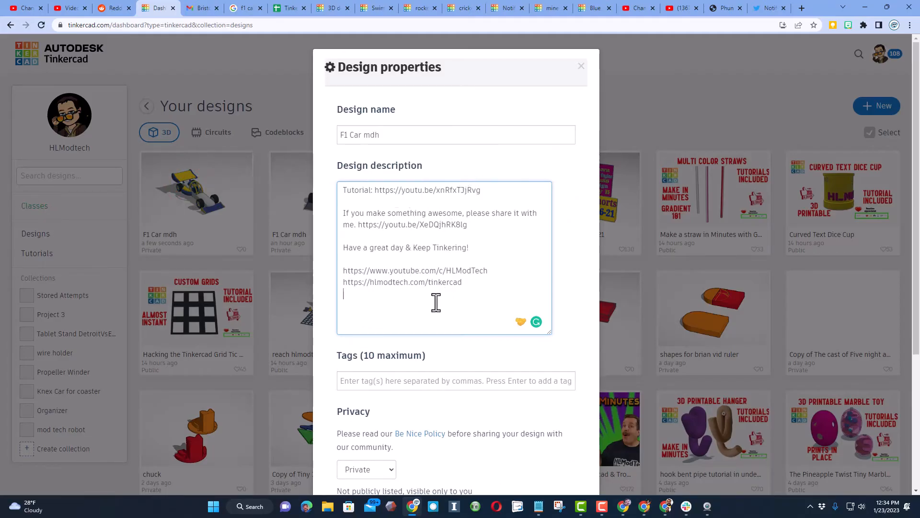
Add the tags hl modtech, fun, hlmodtech, tutorial and lesson to the design.
{"action": "left_click", "coordinate": [393, 383]}
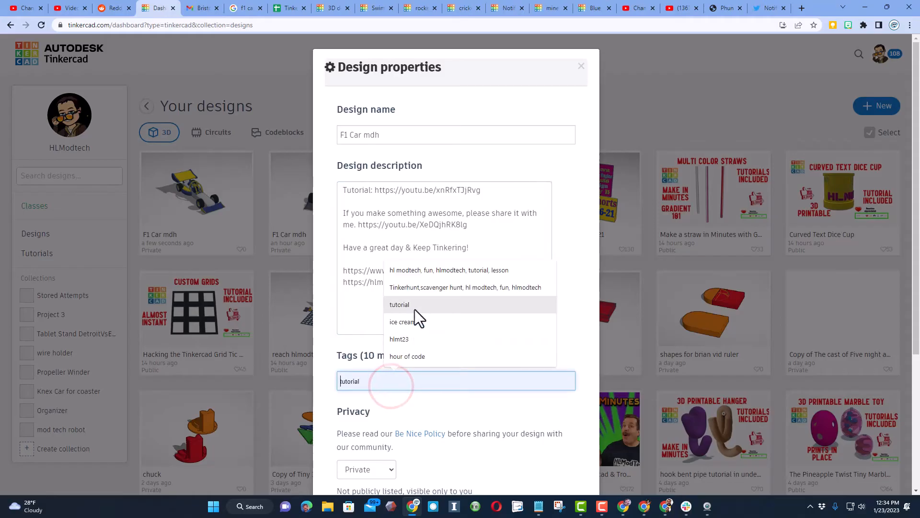
{"action": "left_click", "coordinate": [427, 272]}
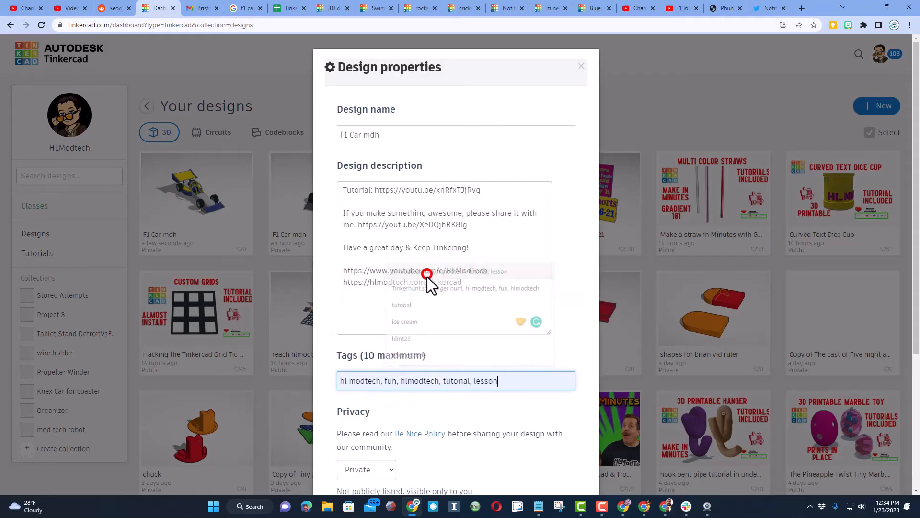
{"action": "left_click", "coordinate": [514, 378]}
{"action": "key", "text": "Return"}
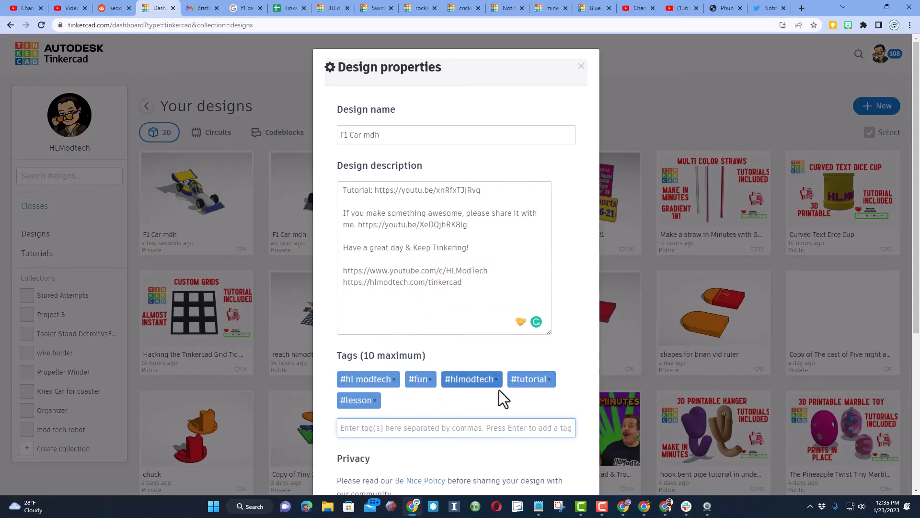
Add the further tags f1 car, race car and hlmt23 to the design.
{"action": "left_click", "coordinate": [389, 426]}
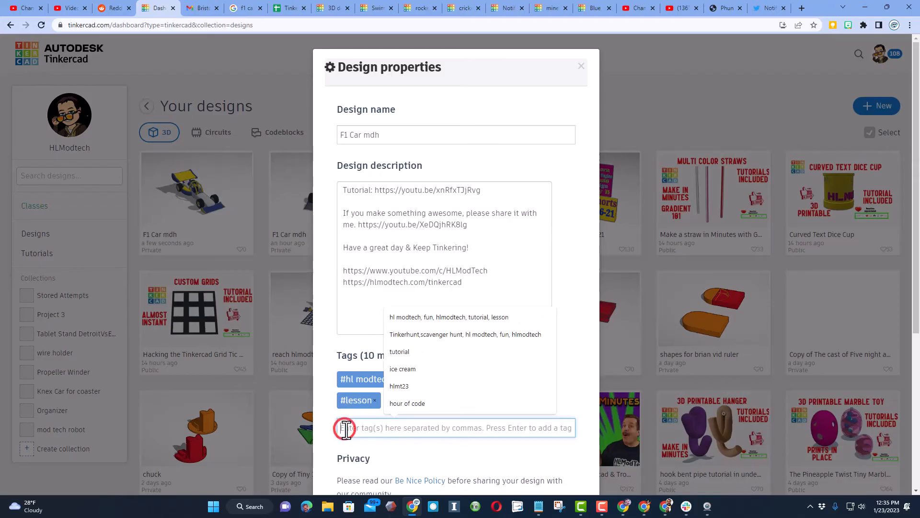
{"action": "type", "text": "f1 car, race car"}
{"action": "key", "text": "Return"}
{"action": "type", "text": "hlmt"}
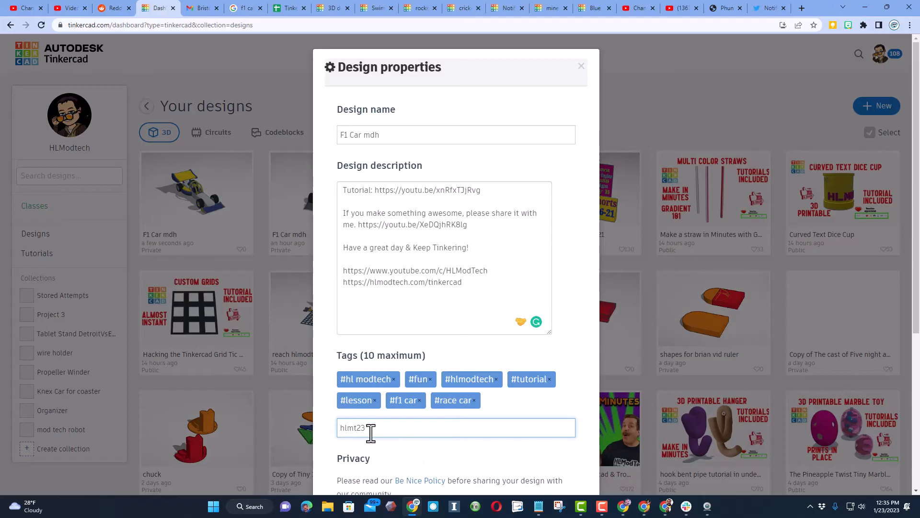
{"action": "type", "text": "23"}
{"action": "key", "text": "Return"}
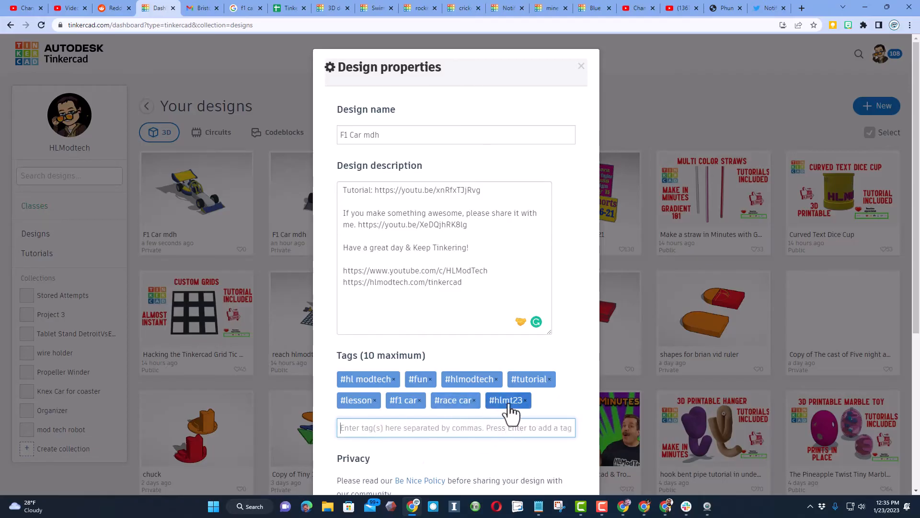
Set the design's privacy to Public.
{"action": "scroll", "coordinate": [487, 448], "scroll_direction": "down", "scroll_amount": 1}
{"action": "scroll", "coordinate": [469, 409], "scroll_direction": "down", "scroll_amount": 1}
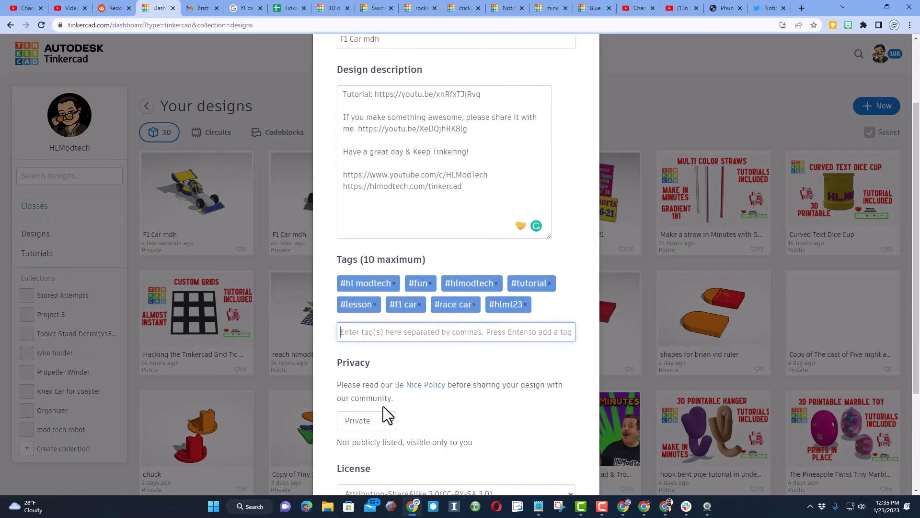
{"action": "left_click", "coordinate": [367, 420]}
{"action": "left_click", "coordinate": [361, 462]}
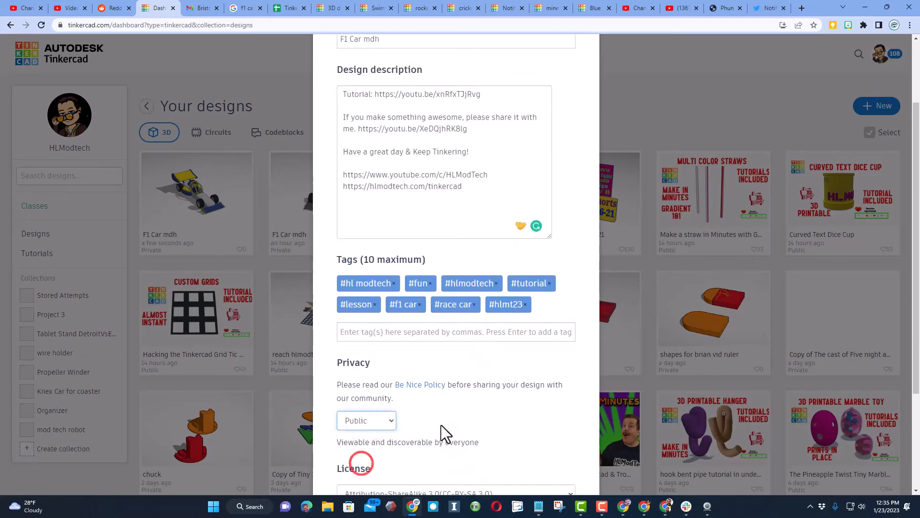
Set the license to Attribution-NoDerivs 3.0 (CC-BY-ND 3.0) and review the filled-in design properties.
{"action": "scroll", "coordinate": [454, 423], "scroll_direction": "down", "scroll_amount": 3}
{"action": "left_click", "coordinate": [448, 355]}
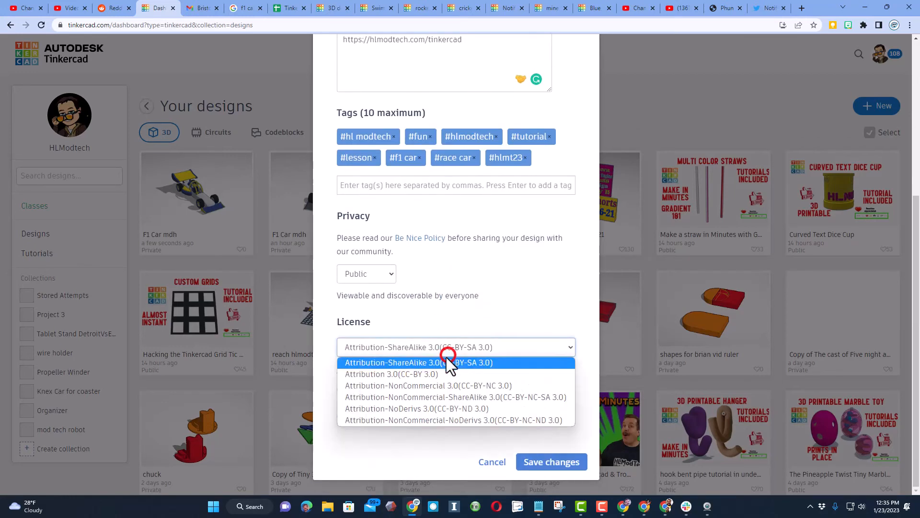
{"action": "left_click", "coordinate": [406, 408]}
{"action": "scroll", "coordinate": [468, 378], "scroll_direction": "up", "scroll_amount": 4}
{"action": "scroll", "coordinate": [473, 372], "scroll_direction": "up", "scroll_amount": 1}
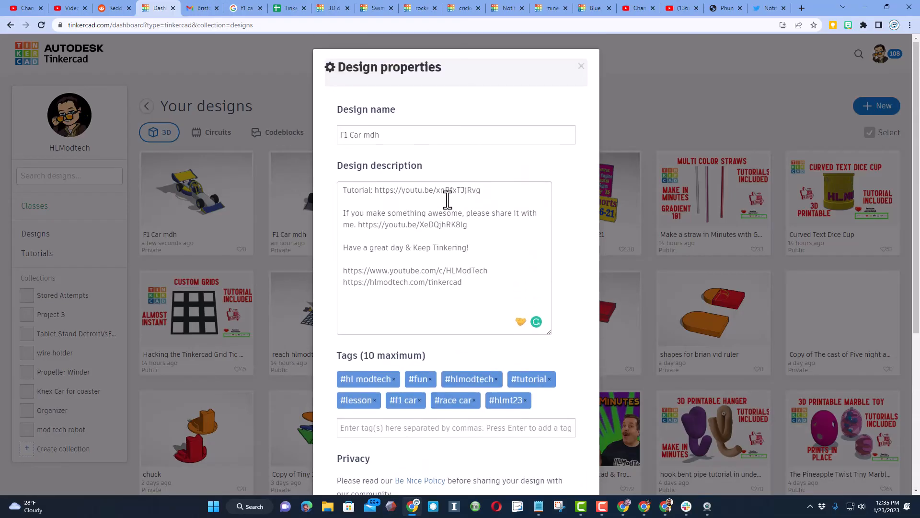
{"action": "scroll", "coordinate": [488, 306], "scroll_direction": "down", "scroll_amount": 5}
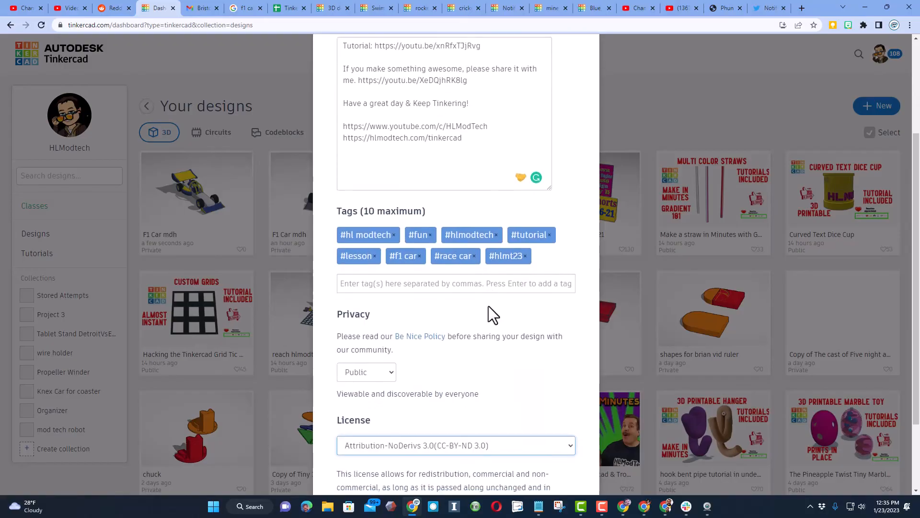
Save the published design's properties and open the F1 Car mdh design in the 3D editor.
{"action": "left_click", "coordinate": [538, 463]}
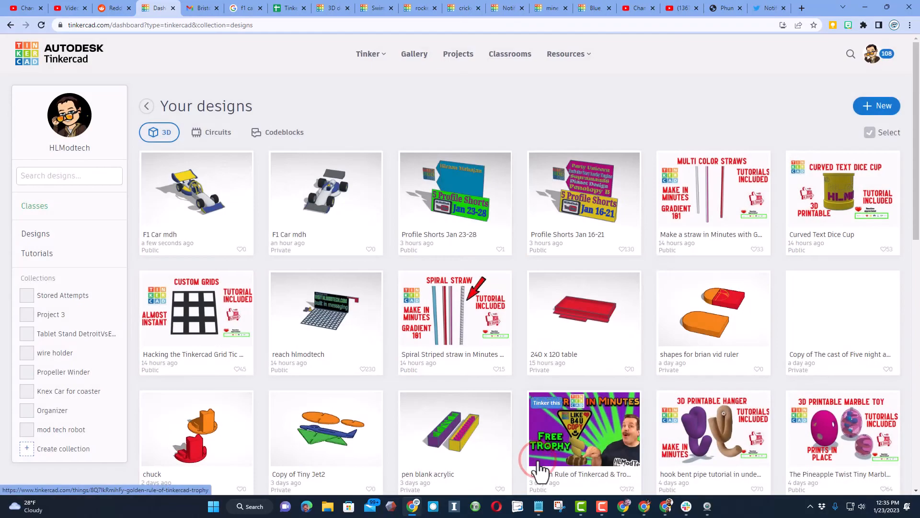
{"action": "left_click", "coordinate": [338, 286]}
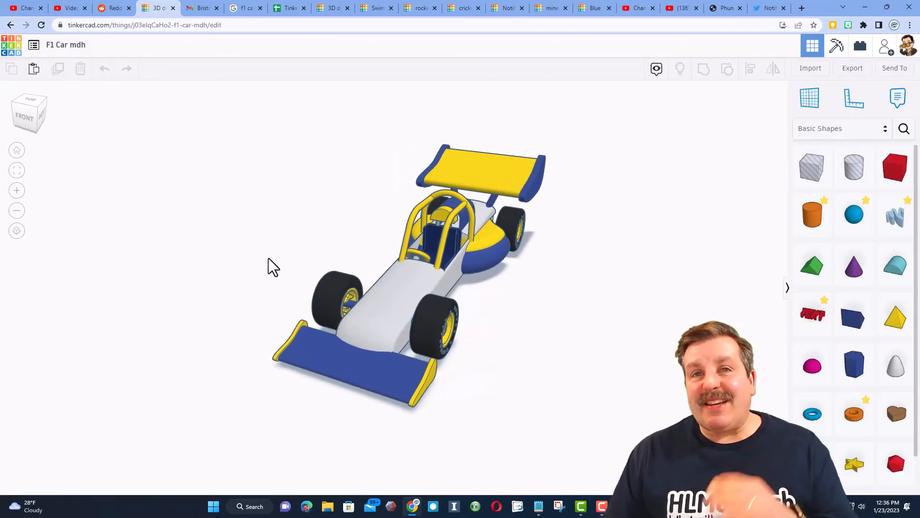
{"action": "right_click_drag", "start_coordinate": [261, 258], "coordinate": [199, 222]}
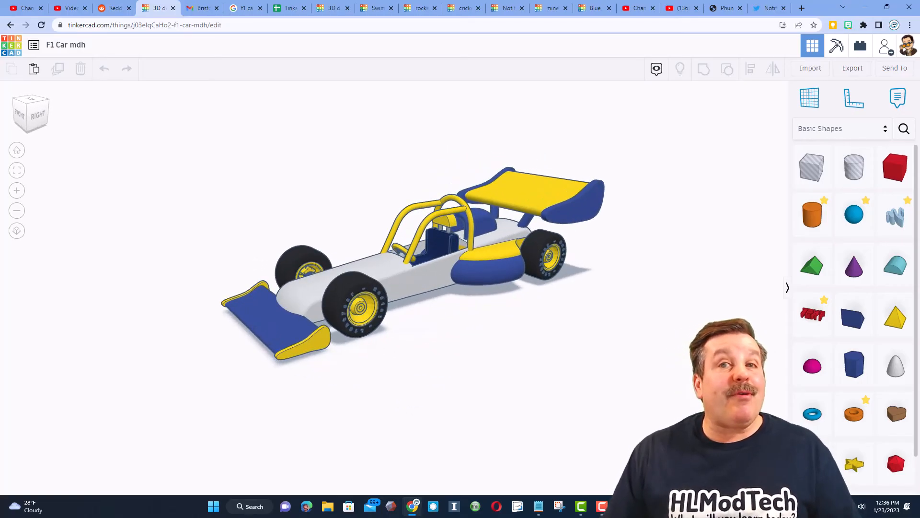
{"action": "right_click_drag", "start_coordinate": [645, 183], "coordinate": [666, 188]}
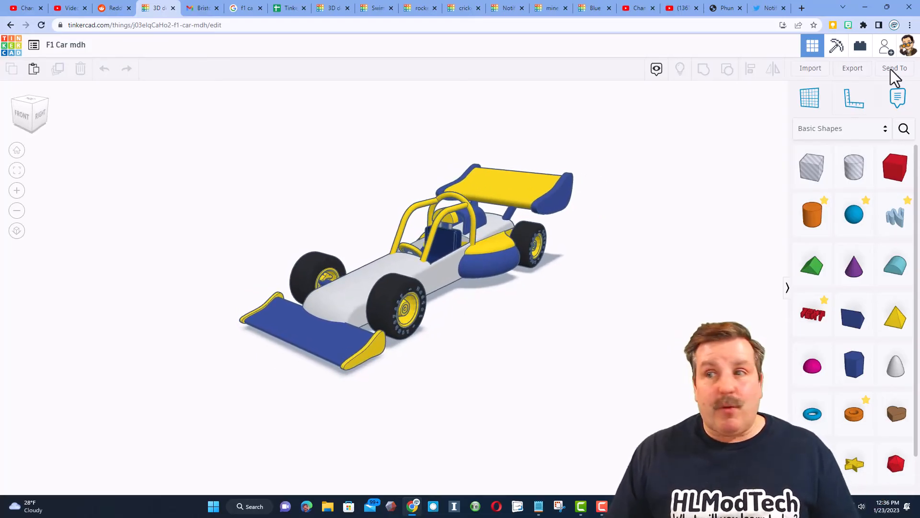
Generate a new collaboration link for the F1 car design, copy it and close the sharing dialog.
{"action": "left_click", "coordinate": [885, 48]}
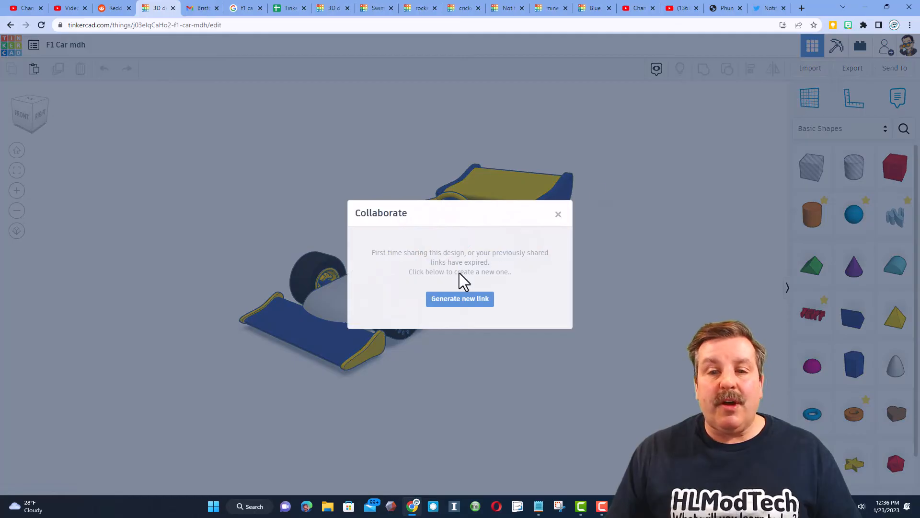
{"action": "left_click", "coordinate": [460, 300]}
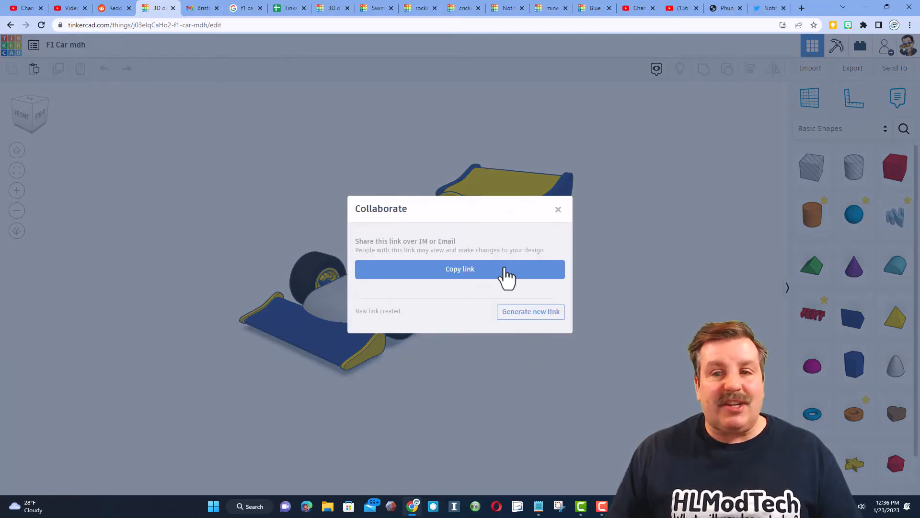
{"action": "left_click", "coordinate": [492, 278]}
{"action": "left_click", "coordinate": [558, 210]}
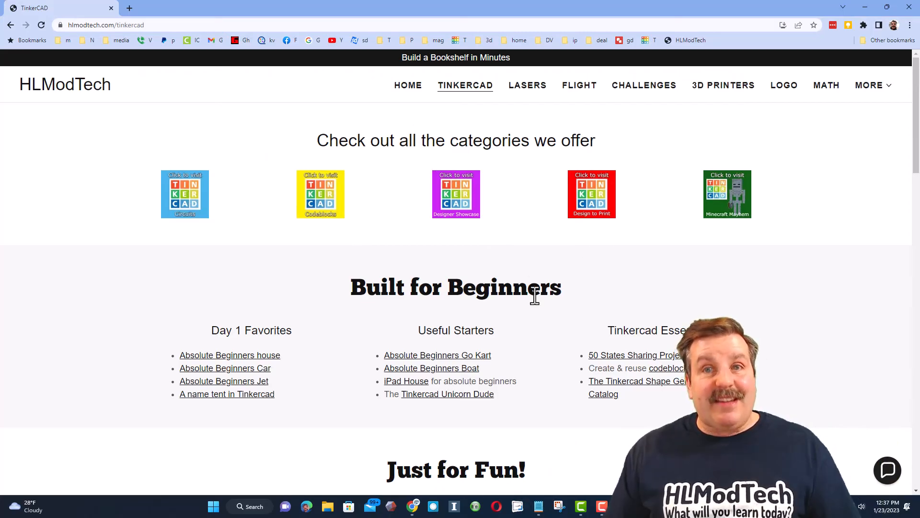
View the contact chat on the HLModTech Tinkercad web page and close it again.
{"action": "left_click", "coordinate": [886, 474]}
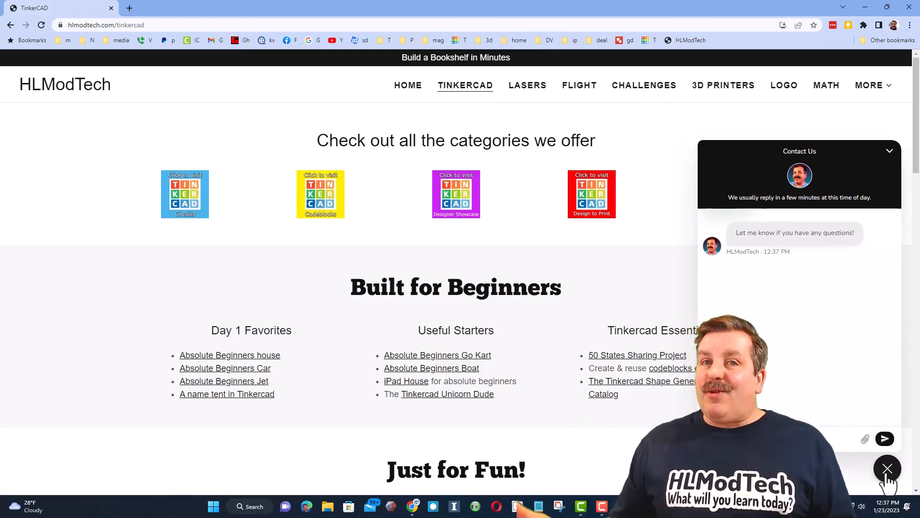
{"action": "left_click", "coordinate": [887, 469]}
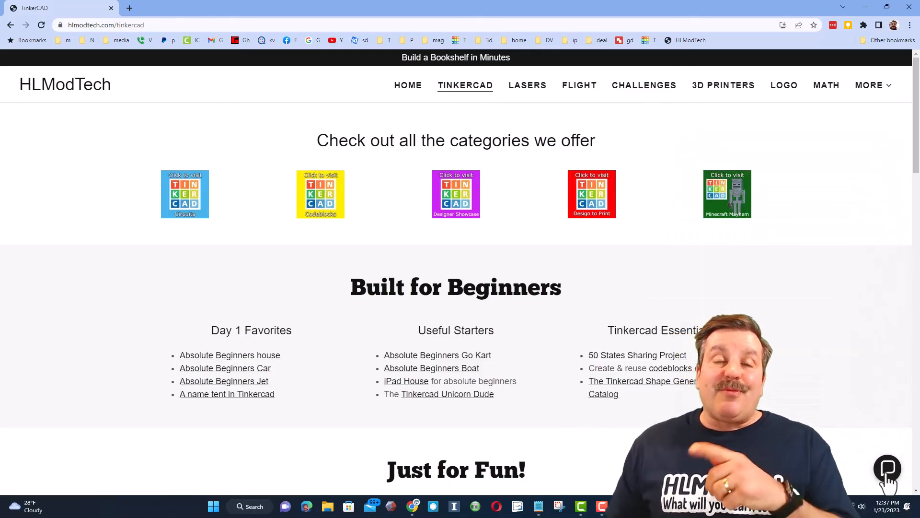